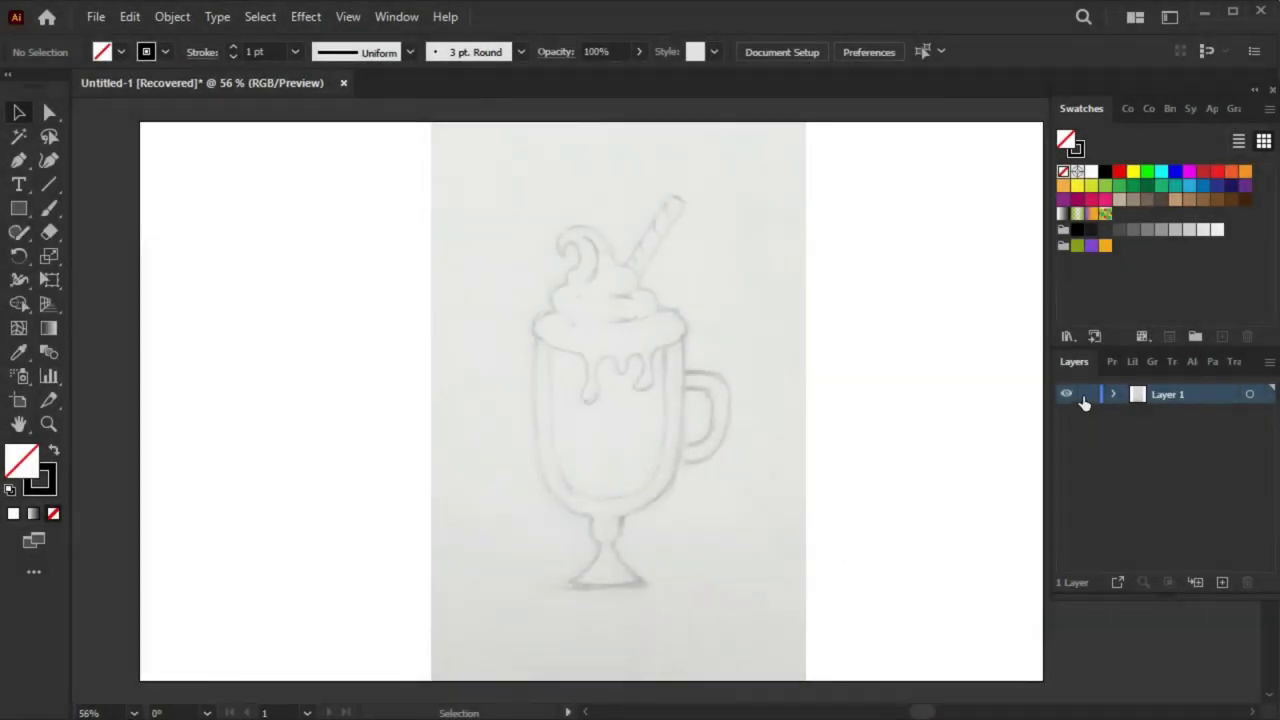
Add a Stroke layer above the locked sketch layer and set 7 pt strokes with round caps and round joins
left_click(1222, 582)
type("Stroke")
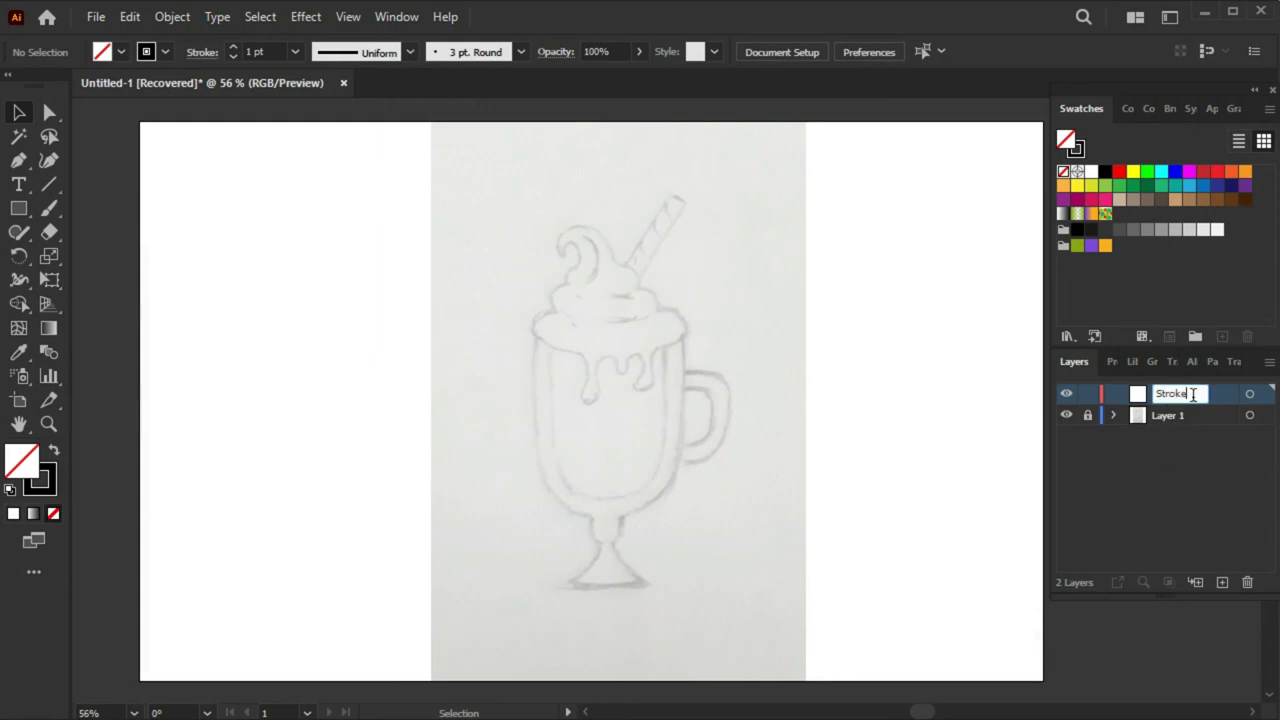
left_click(233, 47)
left_click(202, 52)
left_click(101, 103)
left_click(100, 129)
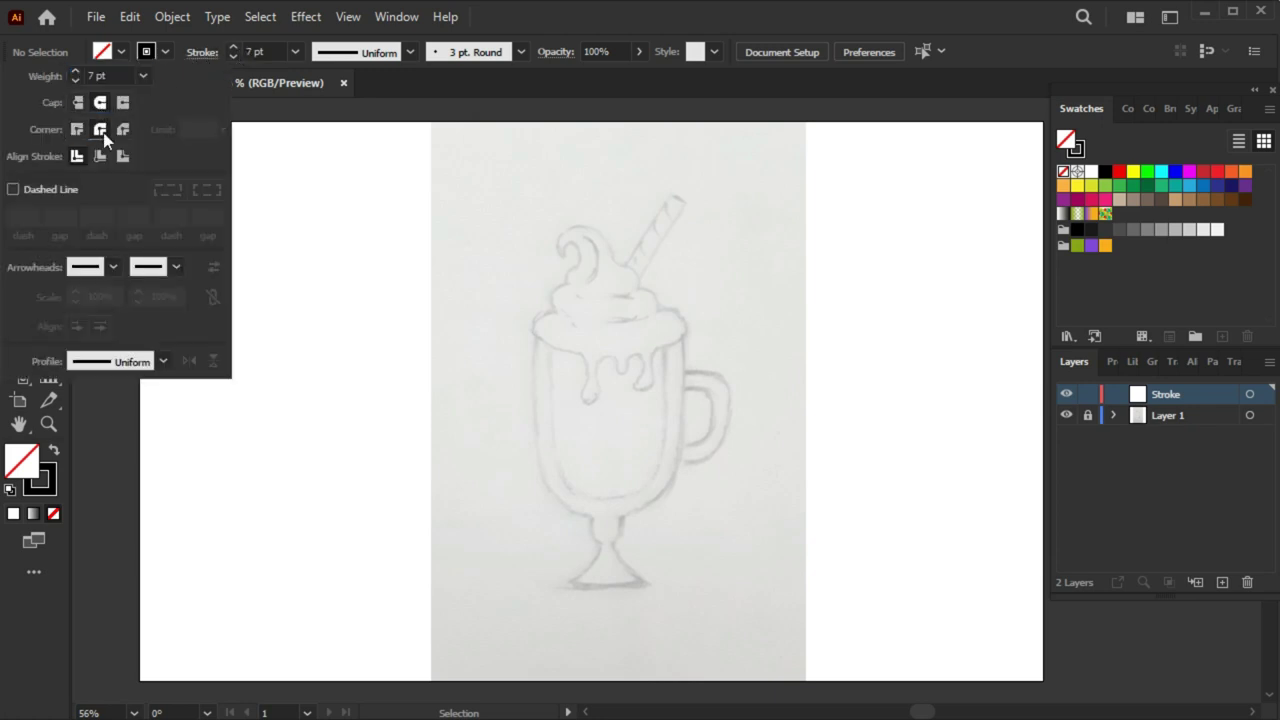
left_click(258, 222)
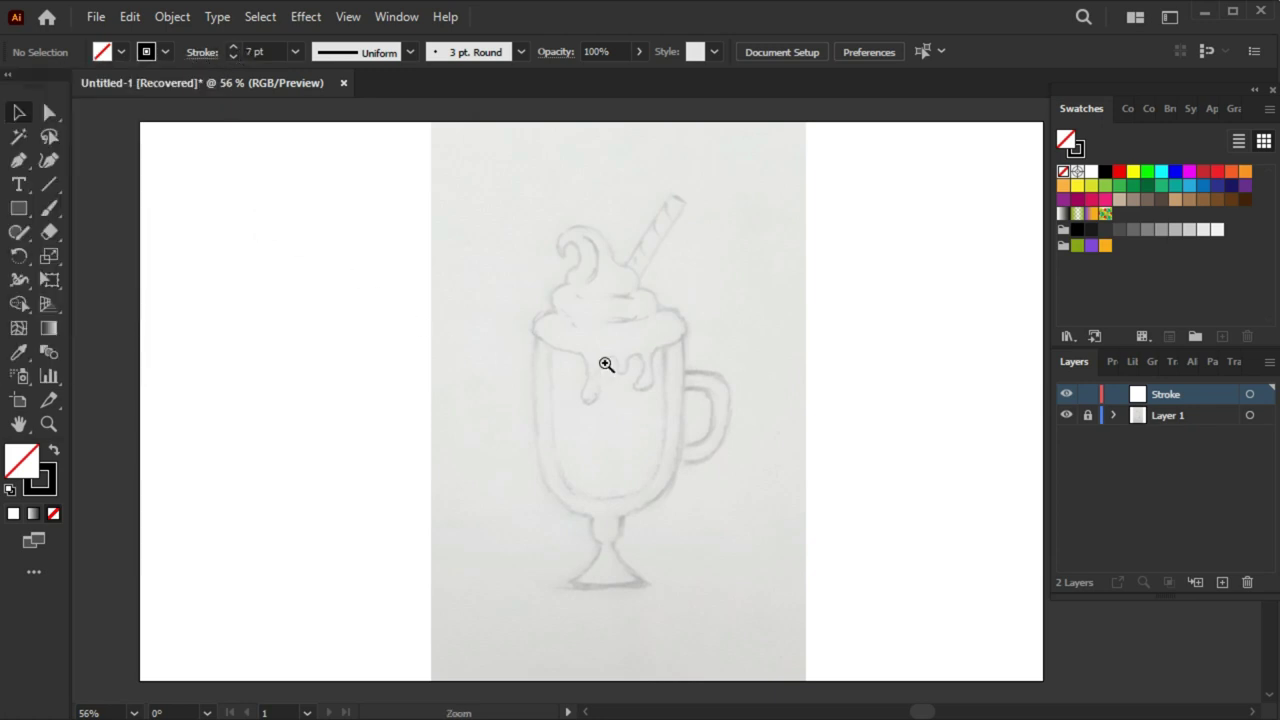
Draw an ellipse over the cup rim and a rectangle for the glass body below it
left_click_drag(606, 364, 771, 400)
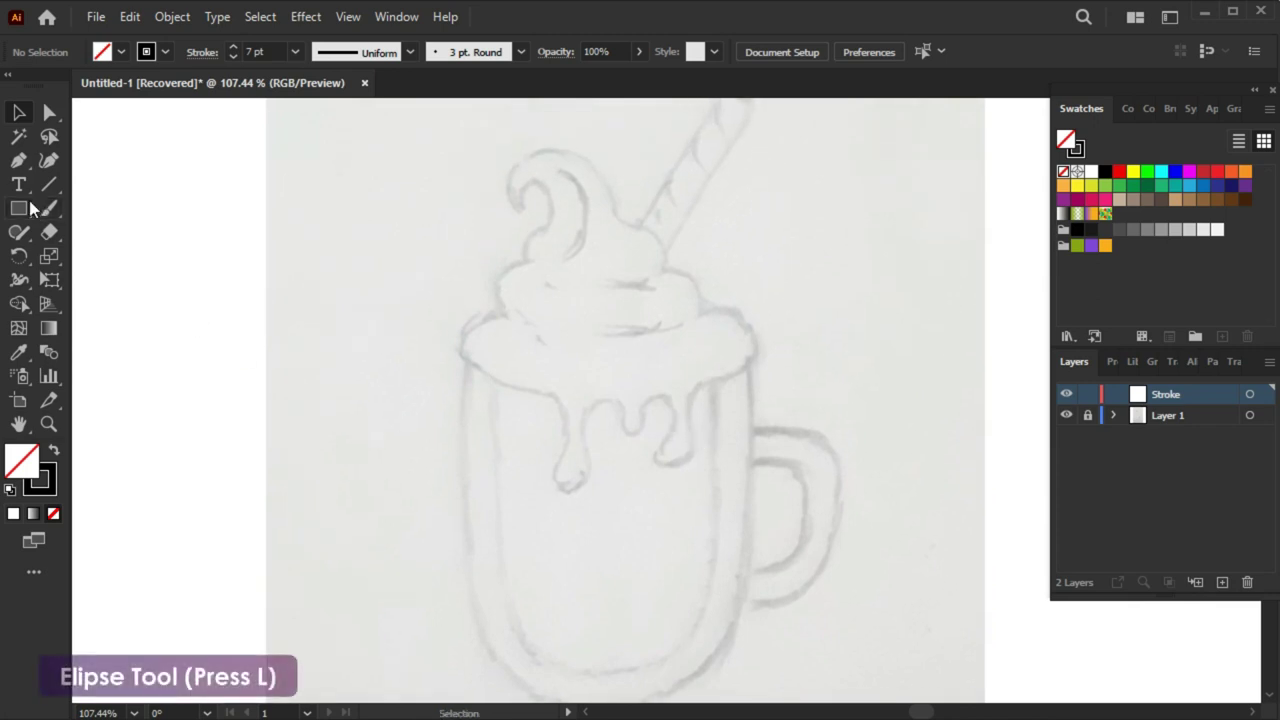
left_click_drag(31, 207, 110, 254)
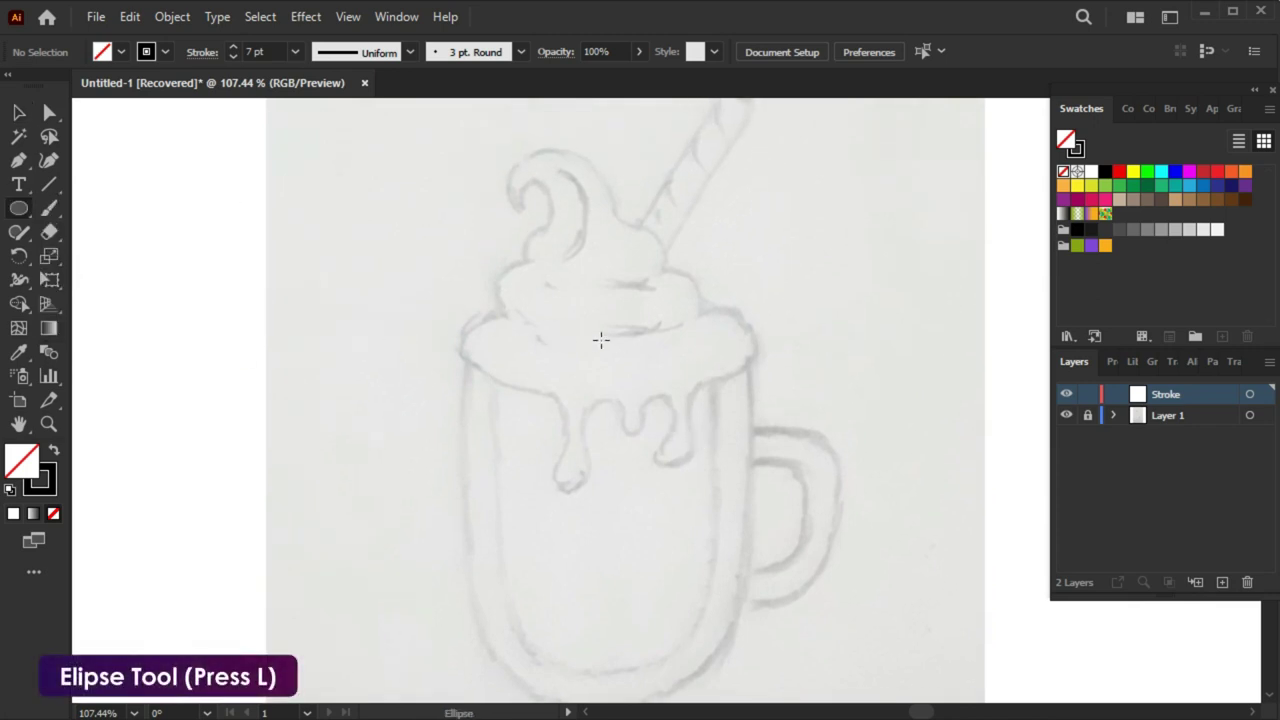
left_click_drag(600, 340, 752, 392)
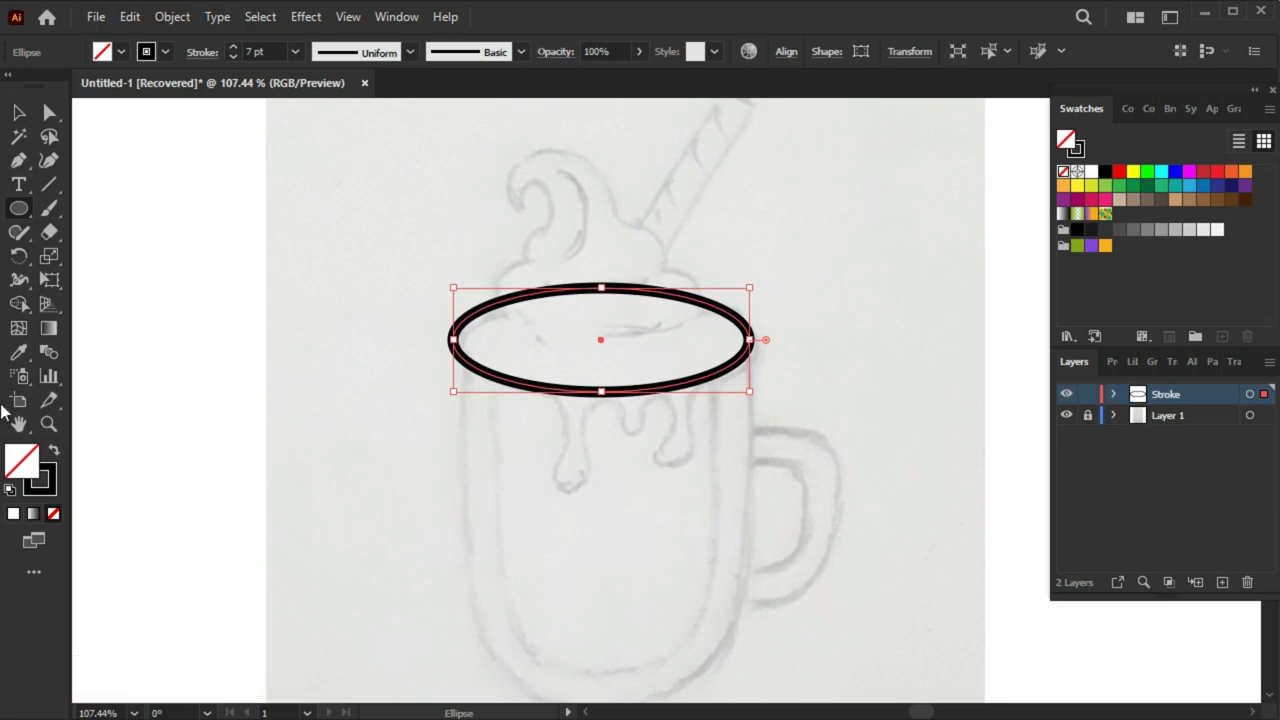
key("ctrl+shift+a")
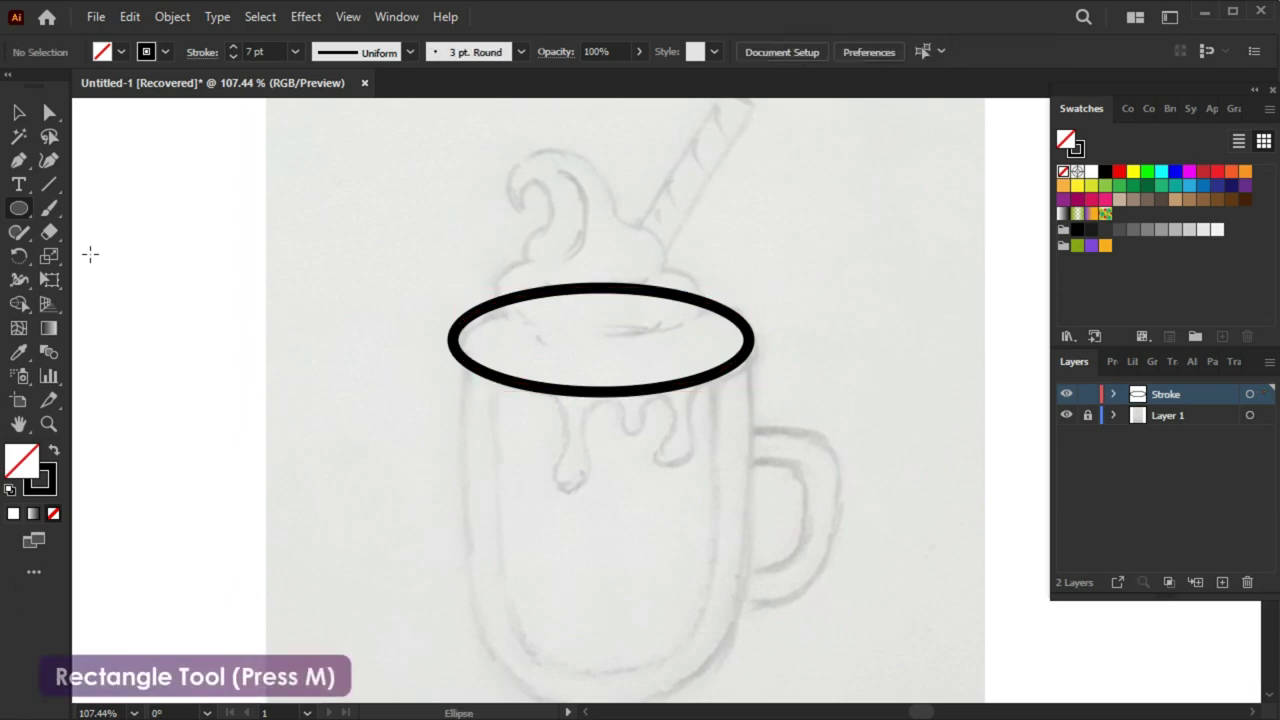
left_click(20, 208)
left_click(107, 209)
scroll(578, 355, "down", 2)
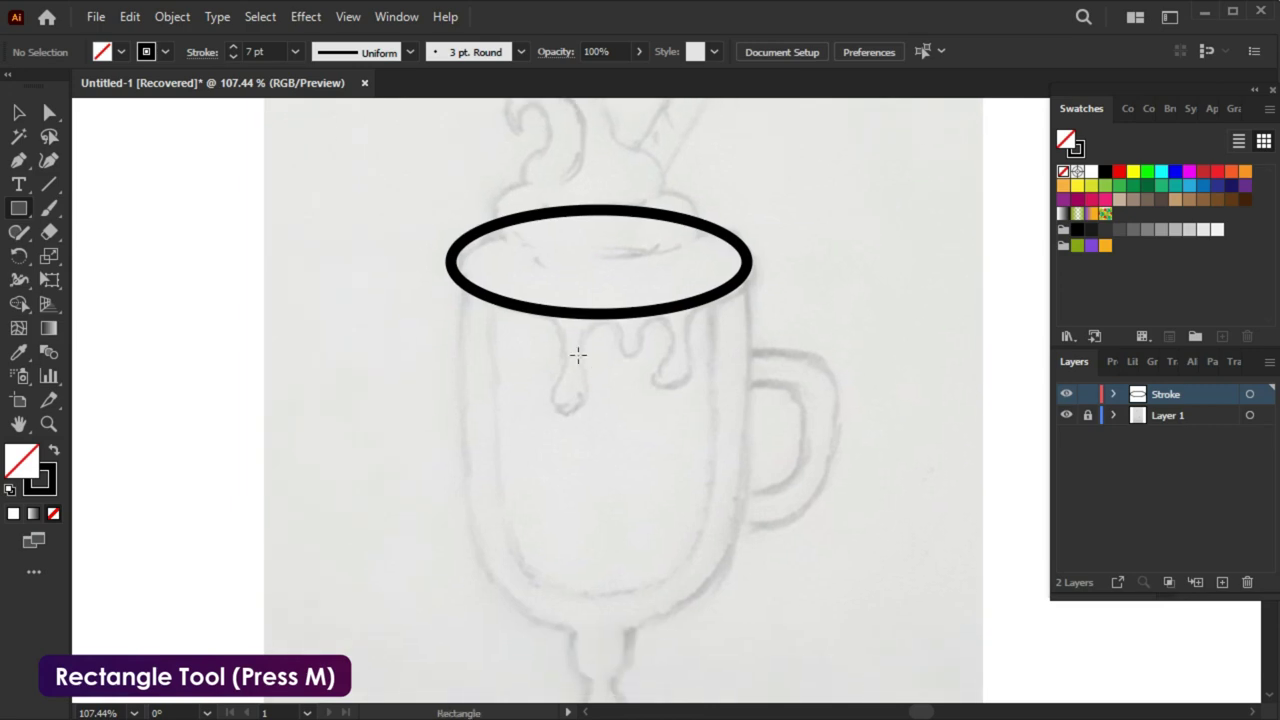
mouse_move(449, 263)
left_mouse_down()
mouse_move(745, 578)
mouse_move(748, 628)
left_mouse_up()
Round the rectangle's two bottom corners into one curve with Direct Selection
key("v")
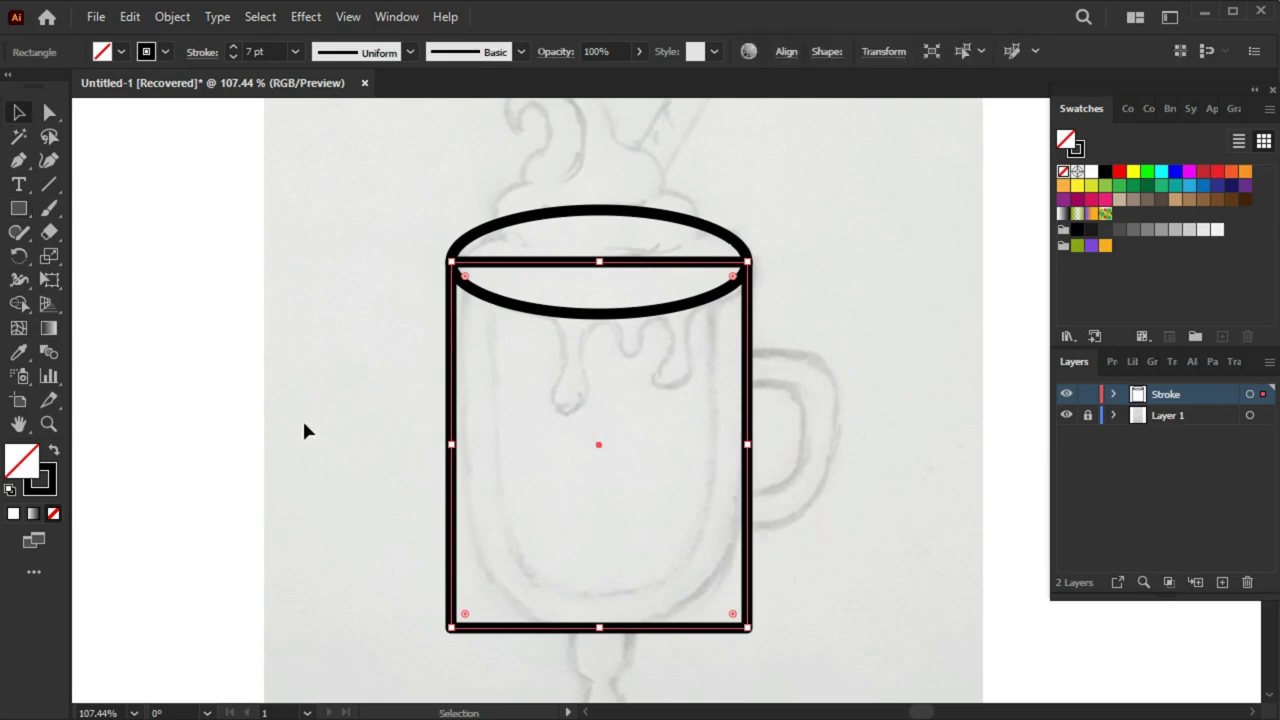
left_click(52, 113)
left_click(398, 594)
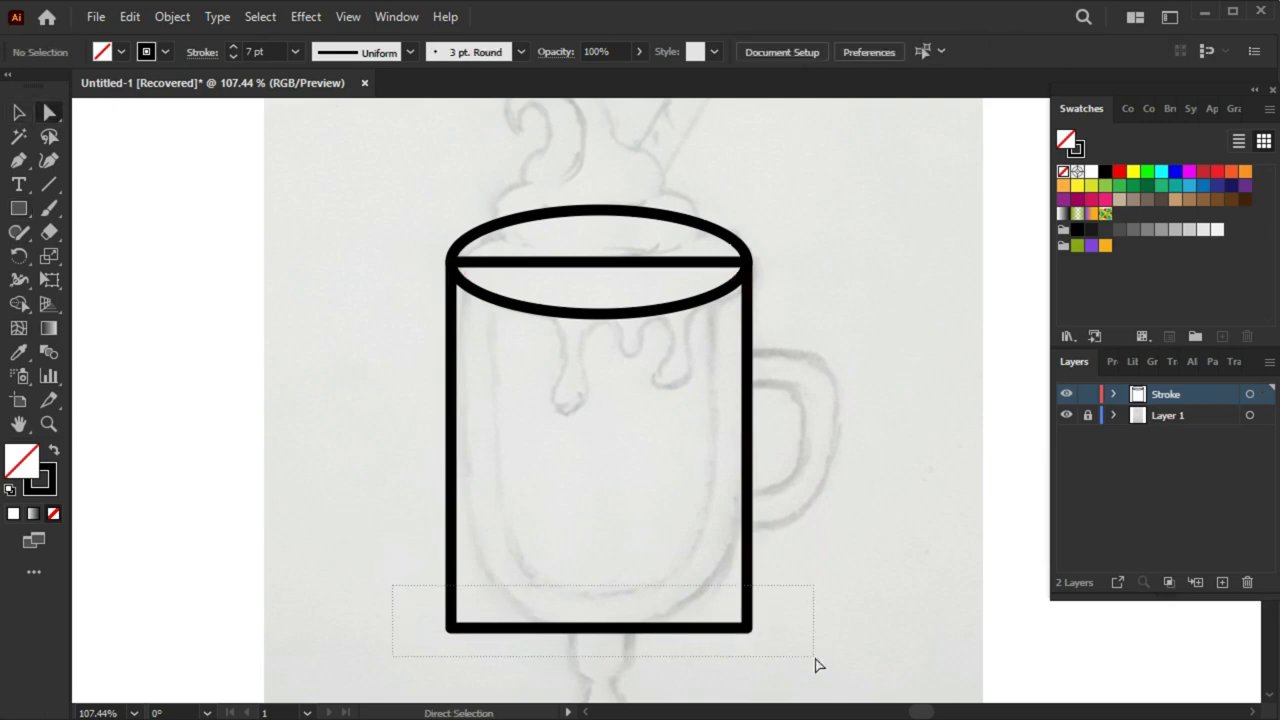
left_click_drag(815, 665, 815, 665)
left_click_drag(470, 610, 651, 486)
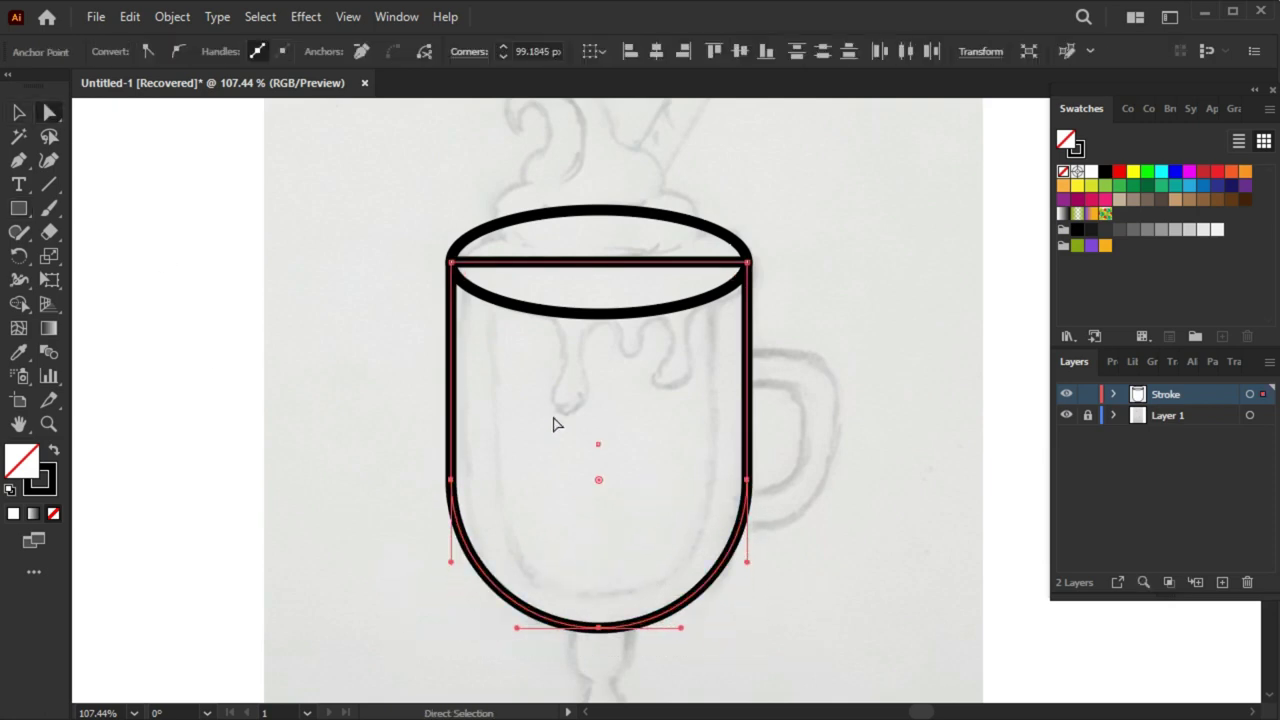
left_click(19, 113)
left_click(360, 355)
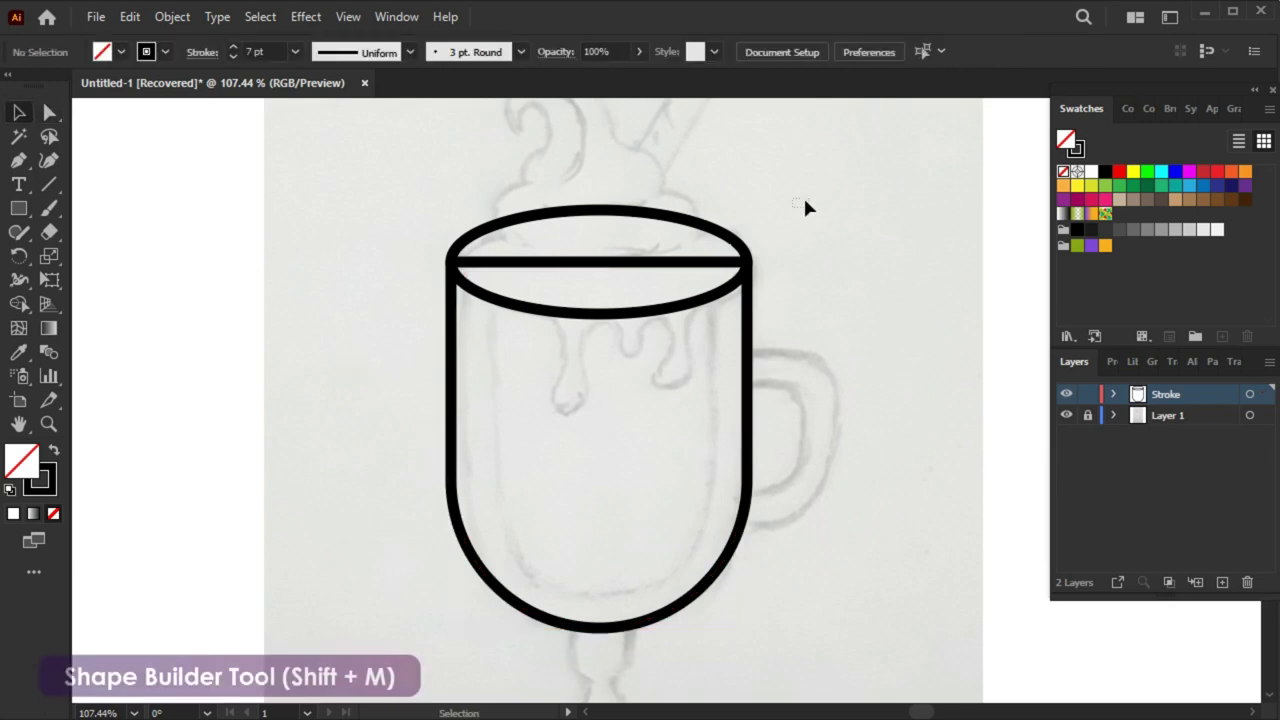
Merge the body with the rim ellipse using Shape Builder, then delete the top arc and straight divider
left_click_drag(803, 195, 440, 470)
left_click(19, 303)
left_click(591, 443)
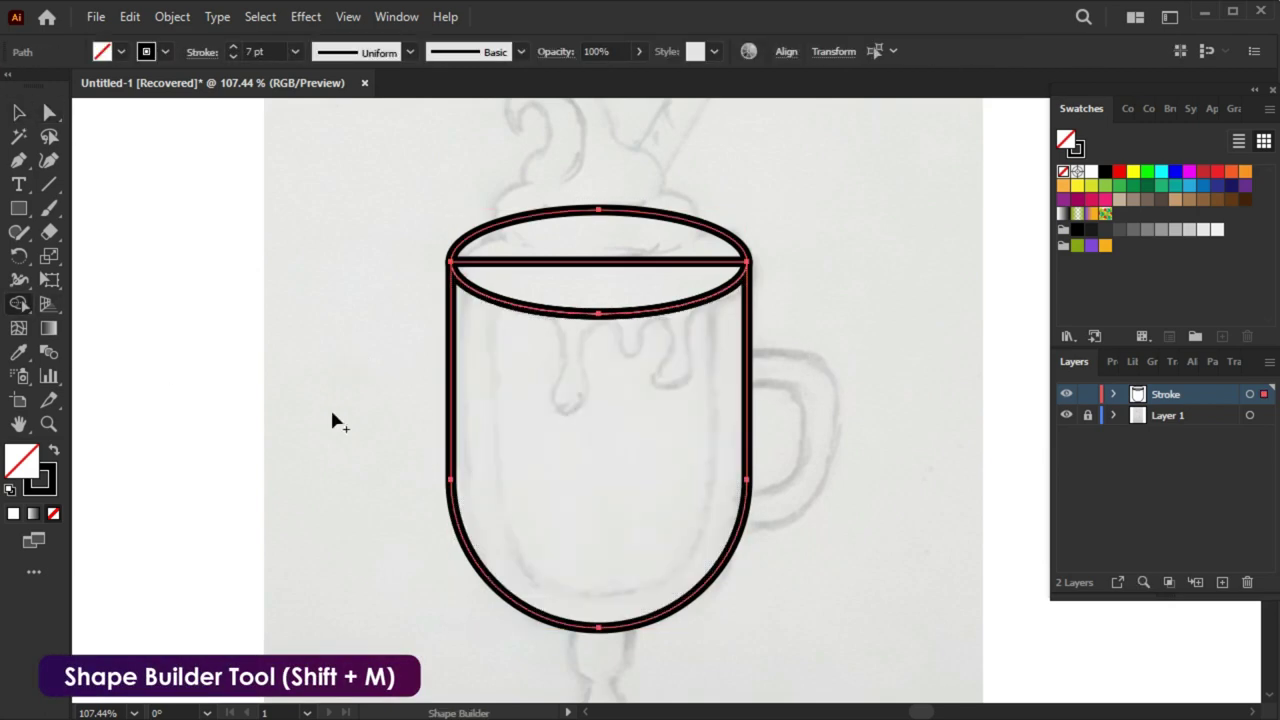
key("v")
left_click(330, 407)
left_click(591, 264)
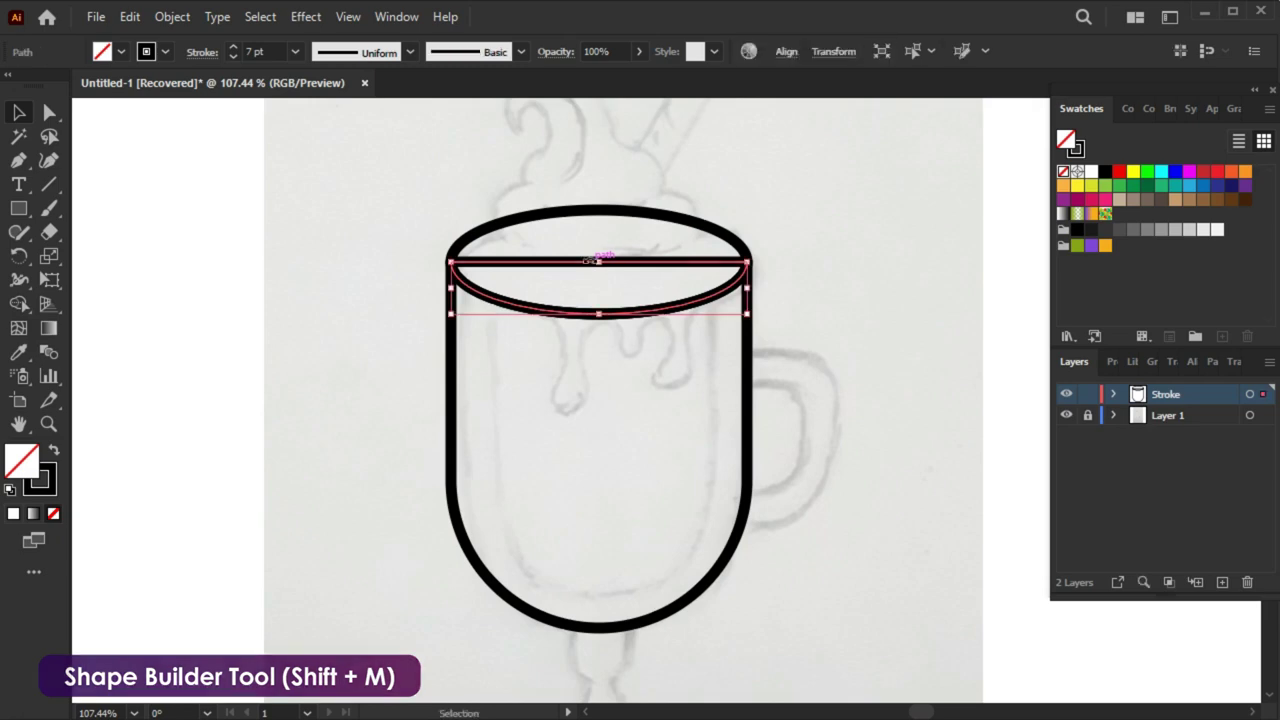
key("Delete")
left_click(620, 208)
key("Delete")
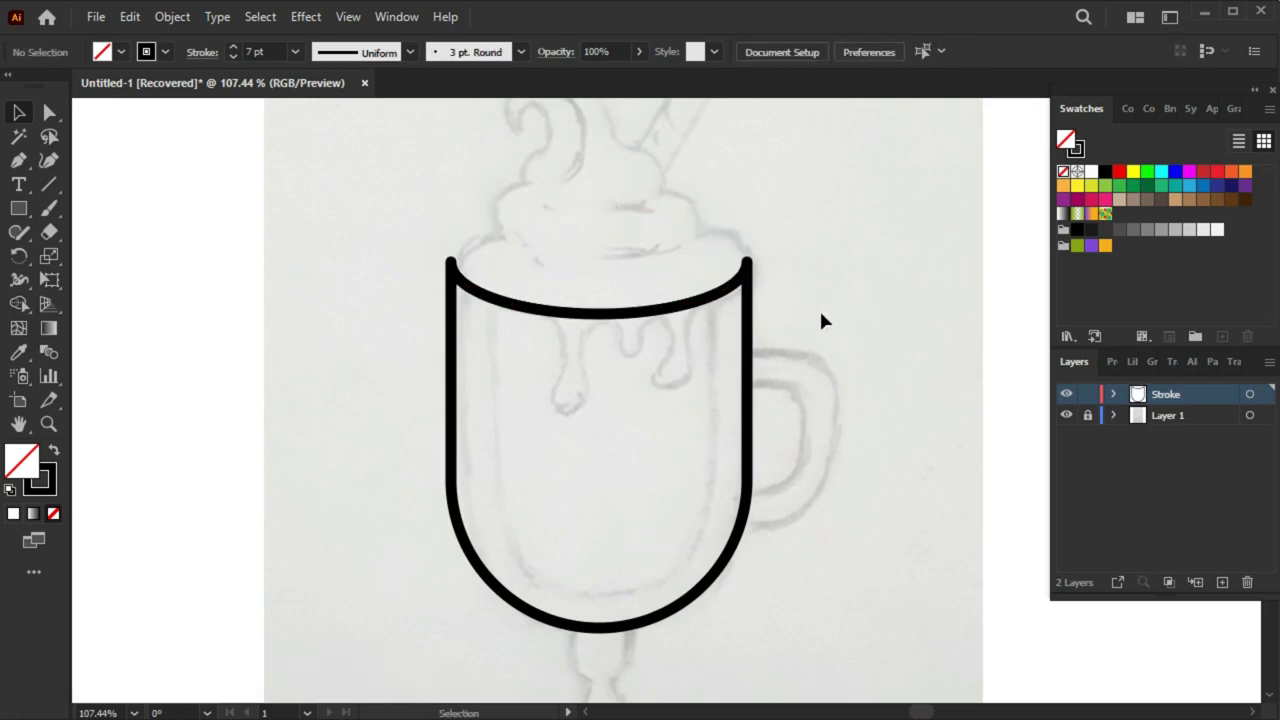
Draw the first curved bumps of the whipped cream from the rim's right end
scroll(819, 320, "up", 2)
scroll(815, 380, "up", 1)
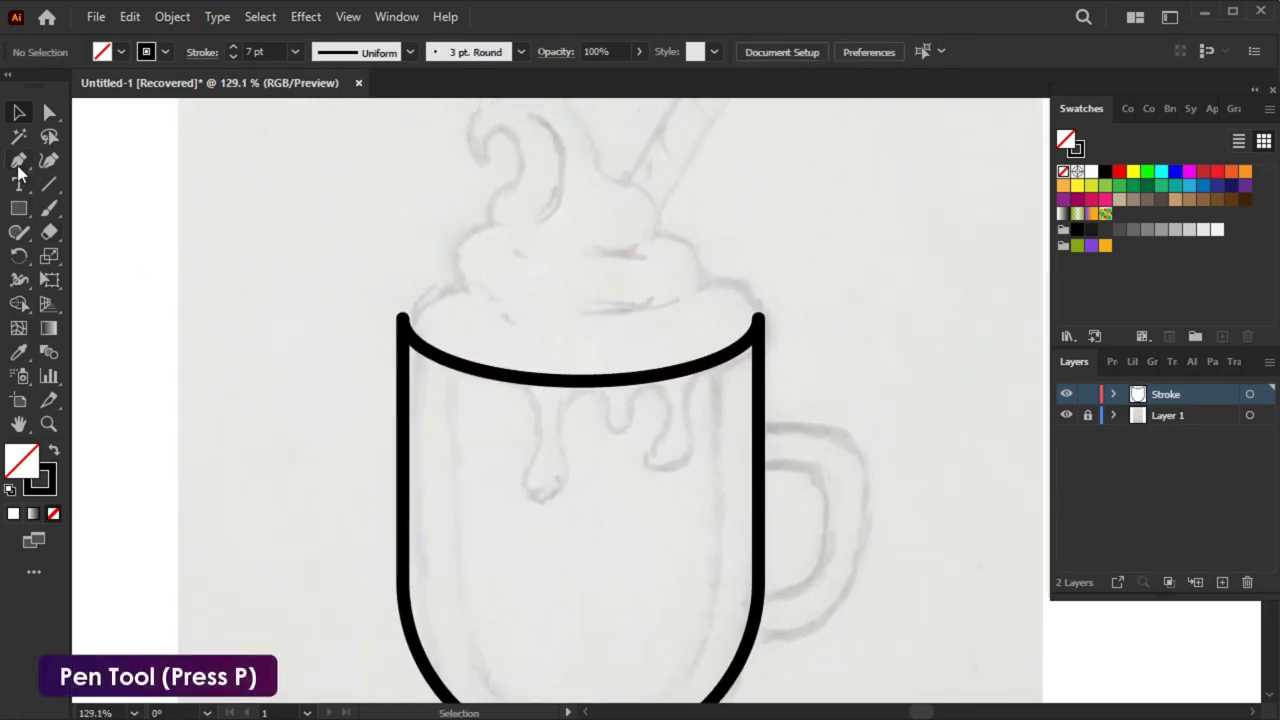
left_click(758, 318)
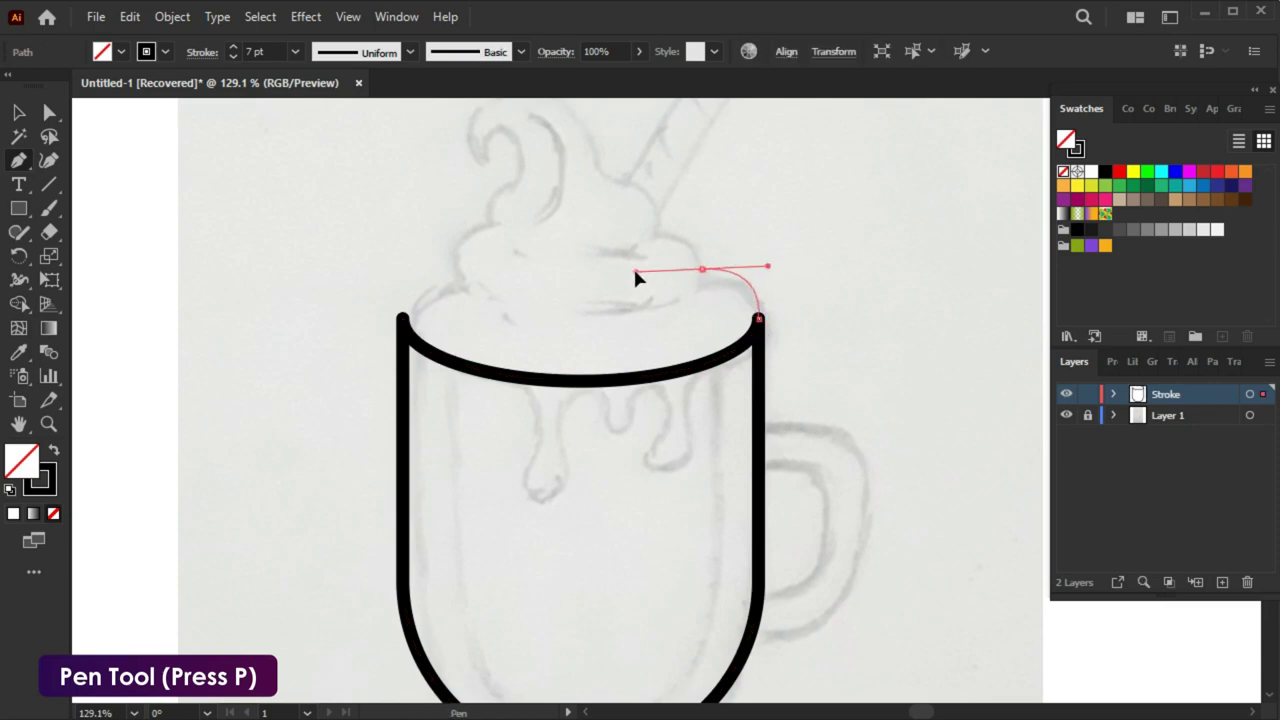
left_click_drag(636, 271, 661, 228)
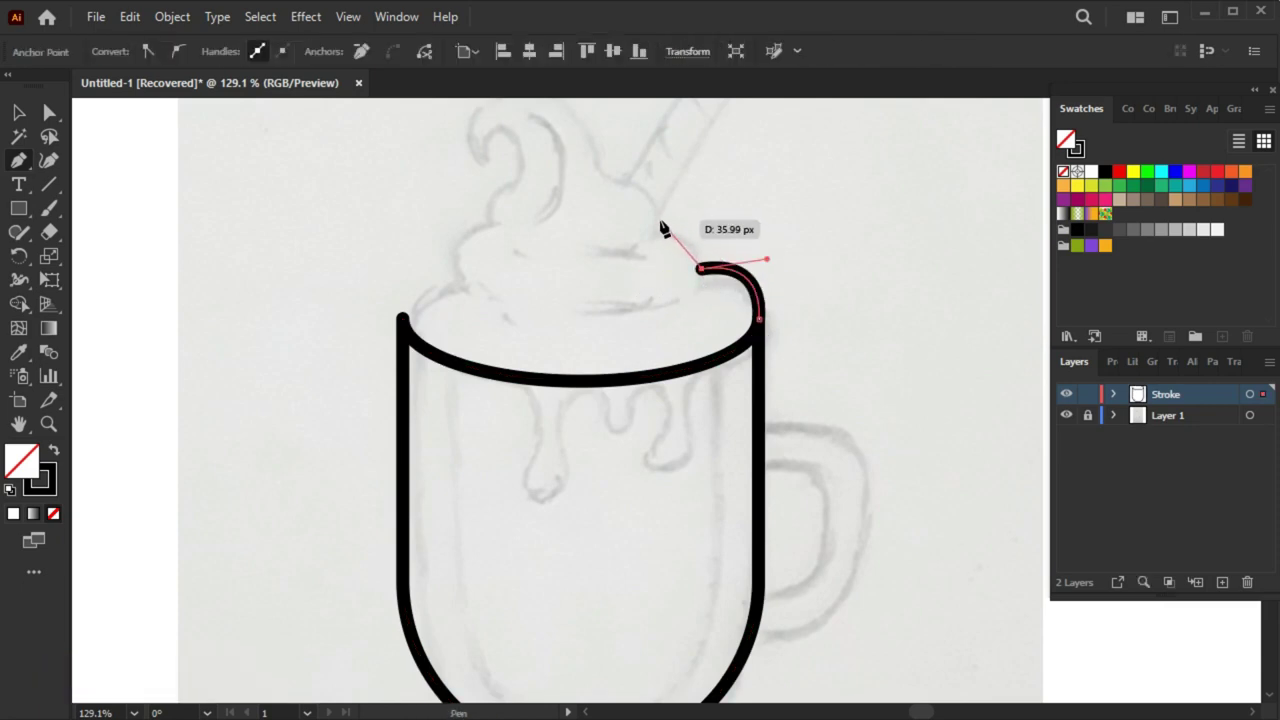
left_click_drag(606, 238, 600, 232)
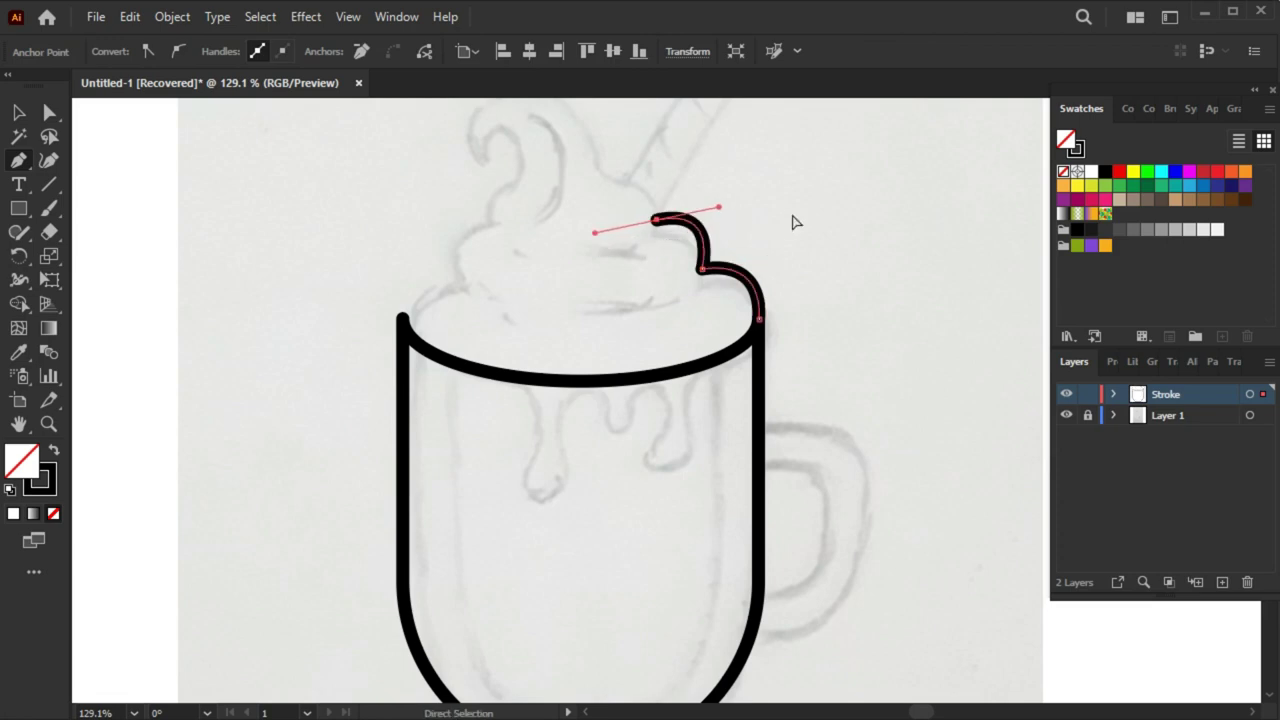
left_click(794, 220, "ctrl")
left_click_drag(677, 232, 787, 397)
Continue the cream outline over the swirl's top and inner curl, ending at the rim's left side
left_click(768, 383)
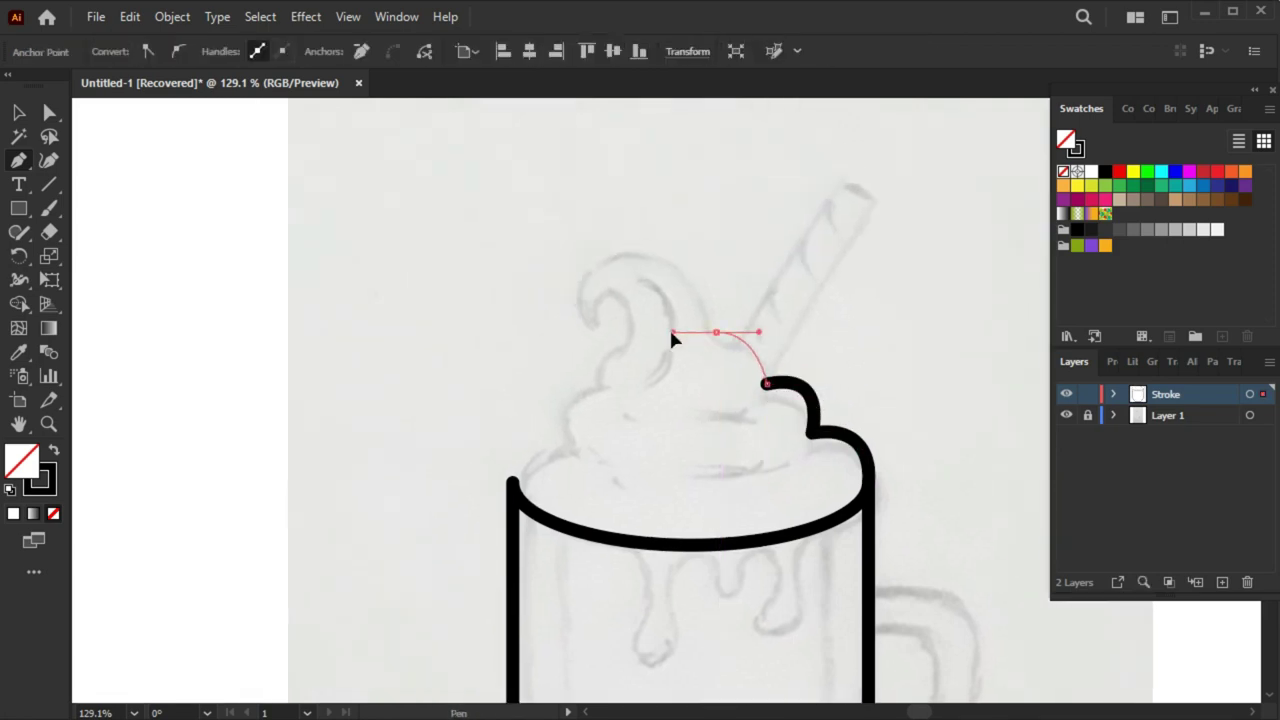
mouse_move(717, 334)
left_mouse_down()
mouse_move(677, 262)
mouse_move(616, 258)
left_mouse_up()
left_click(718, 334)
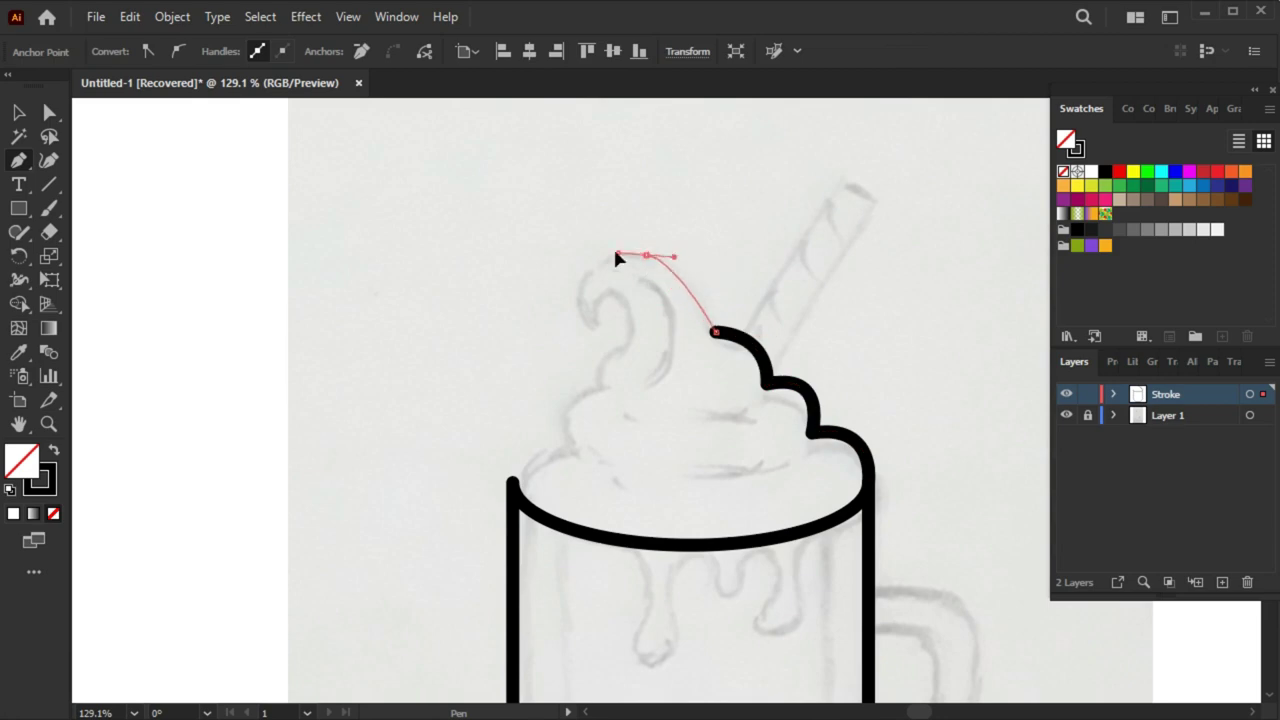
left_click_drag(586, 337, 622, 380)
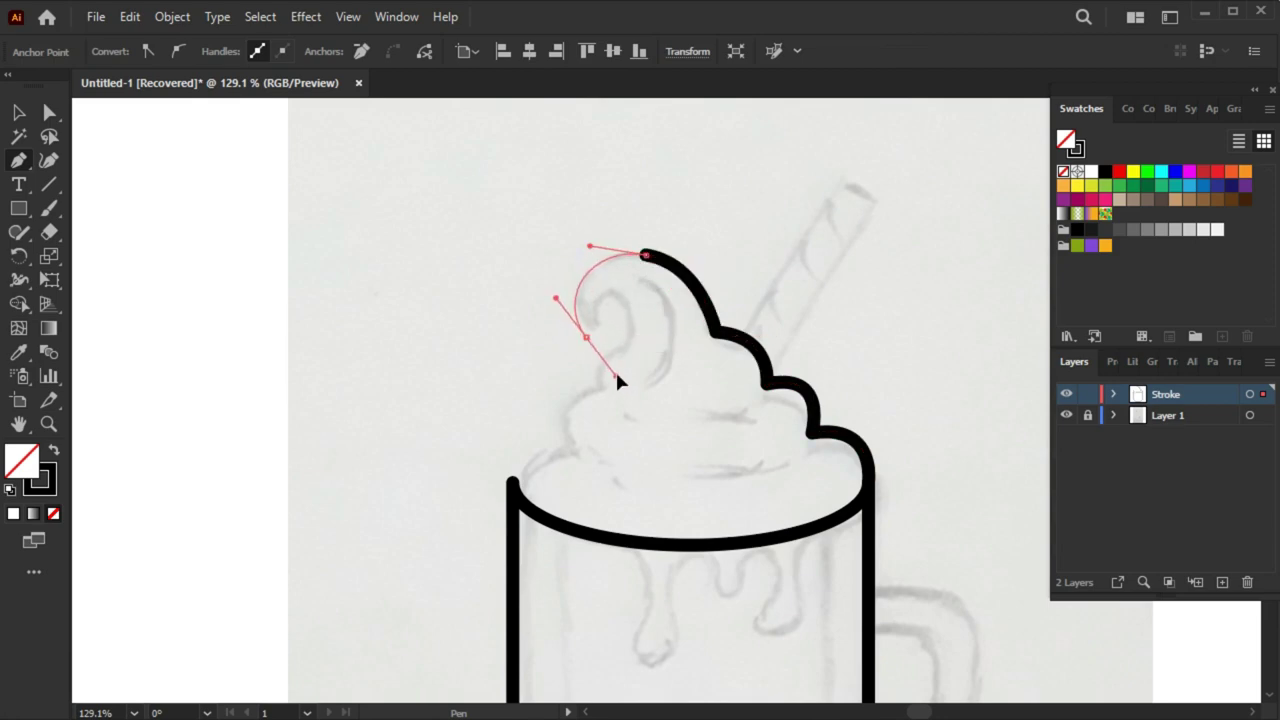
left_click(634, 331, "ctrl")
left_click(590, 340, "ctrl")
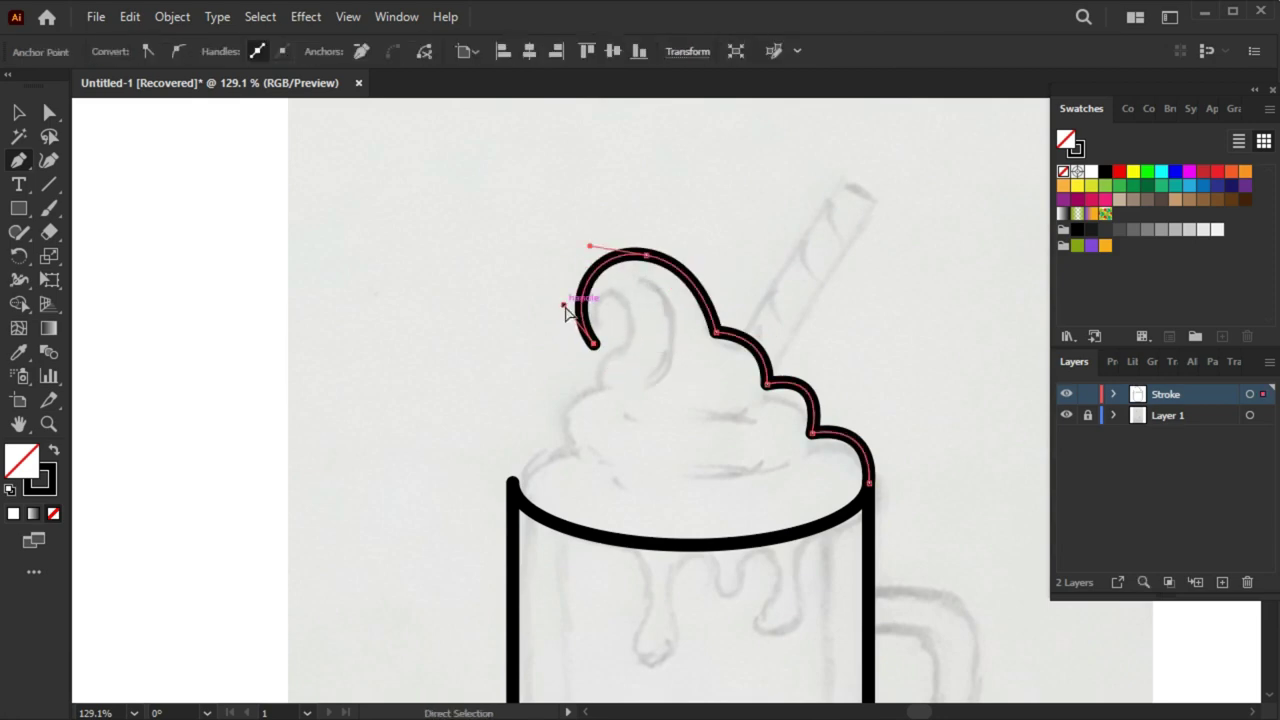
left_click_drag(593, 345, 606, 336)
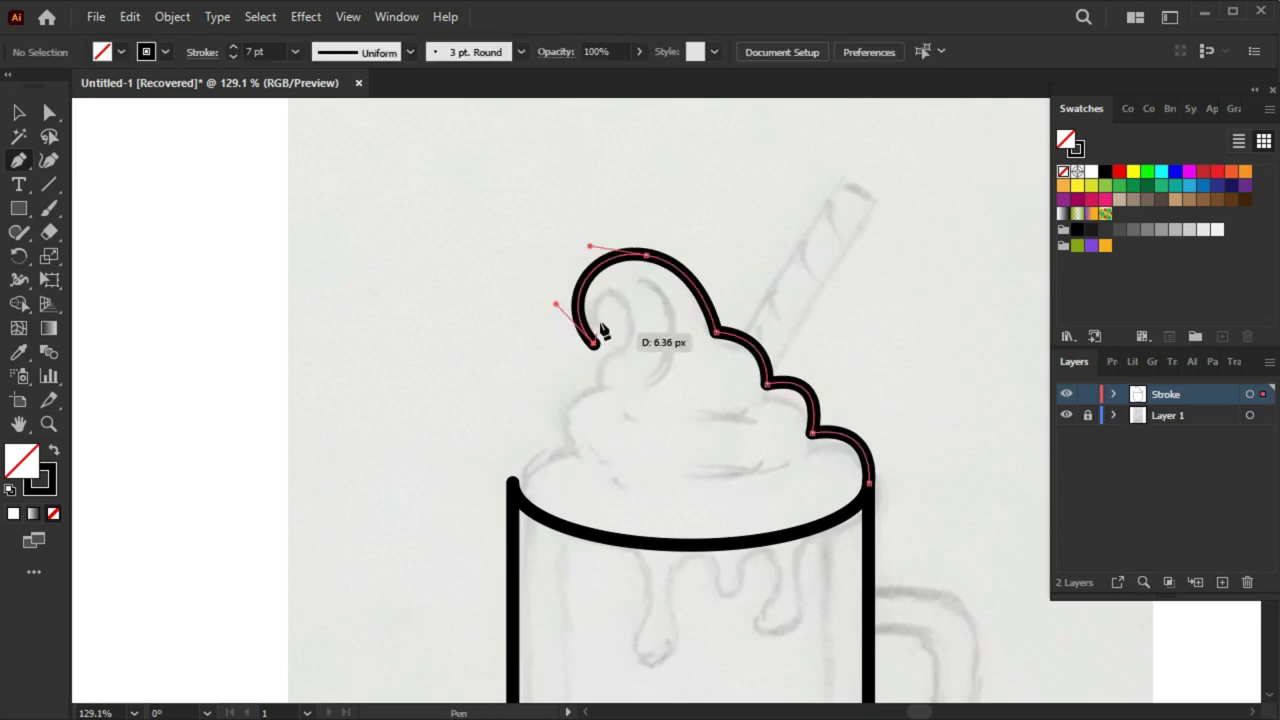
left_click_drag(610, 292, 618, 288)
mouse_move(630, 342)
left_mouse_down()
mouse_move(578, 452)
mouse_move(607, 500)
left_mouse_up()
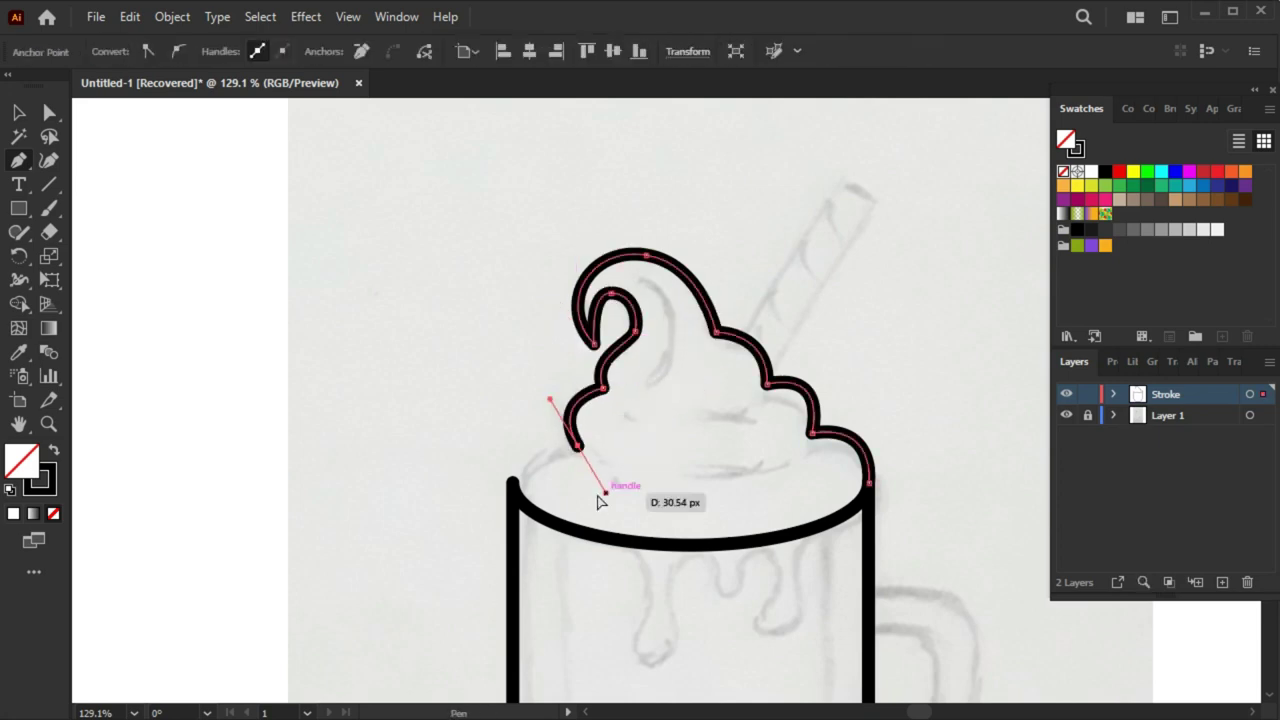
left_click_drag(512, 483, 523, 533)
left_click(457, 471, "ctrl")
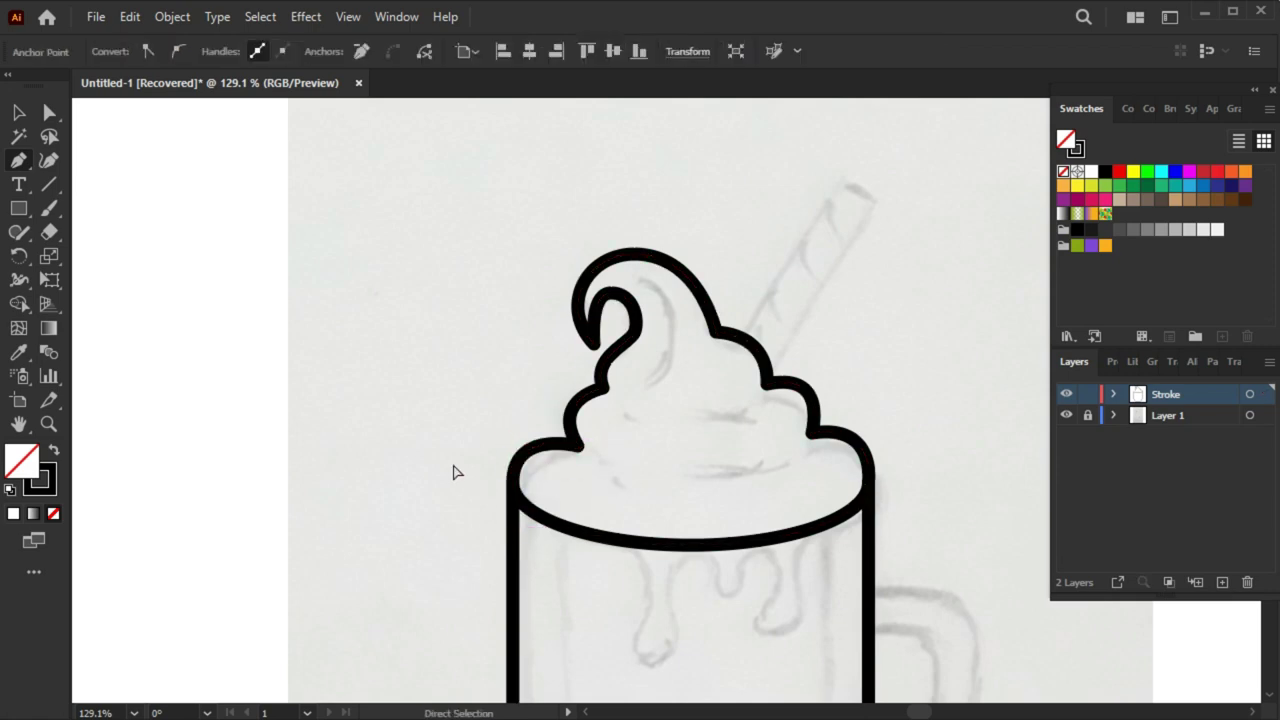
Inspect and adjust the swirl's inner curl segments
left_click(634, 334, "ctrl")
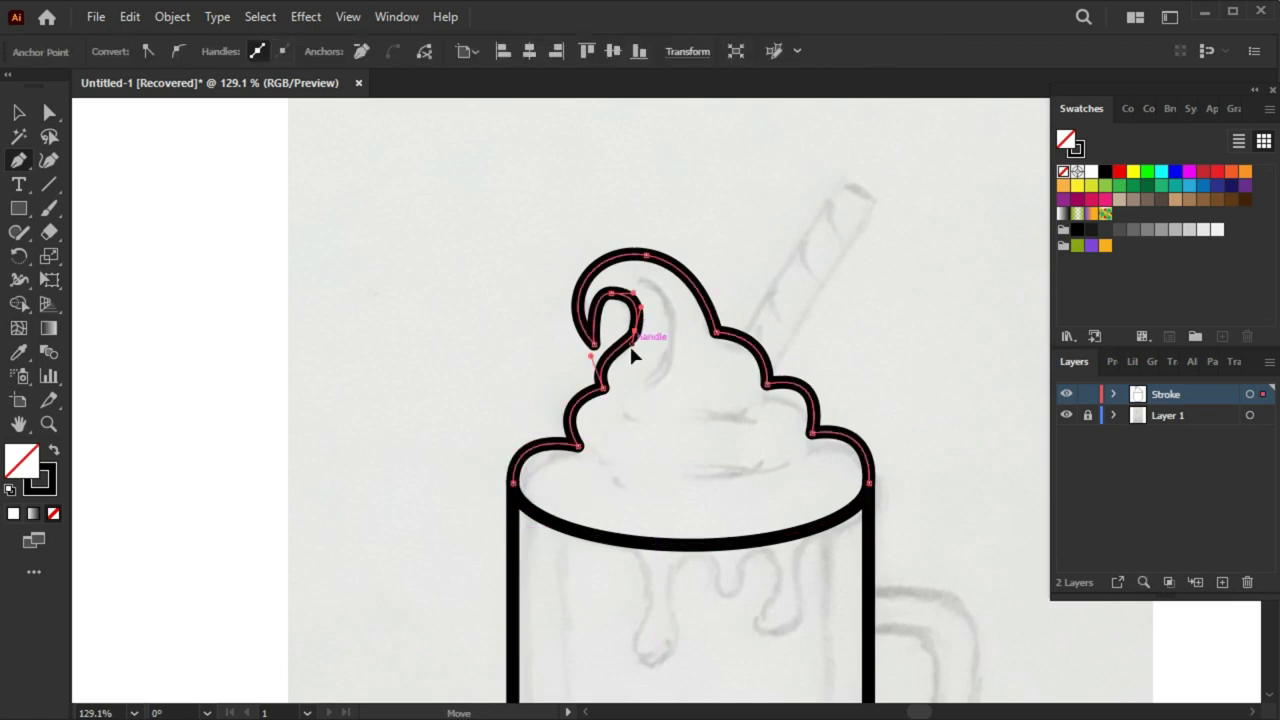
left_click(514, 394, "ctrl")
left_click(597, 304, "ctrl")
left_click(817, 471, "ctrl")
scroll(817, 471, "down", 1)
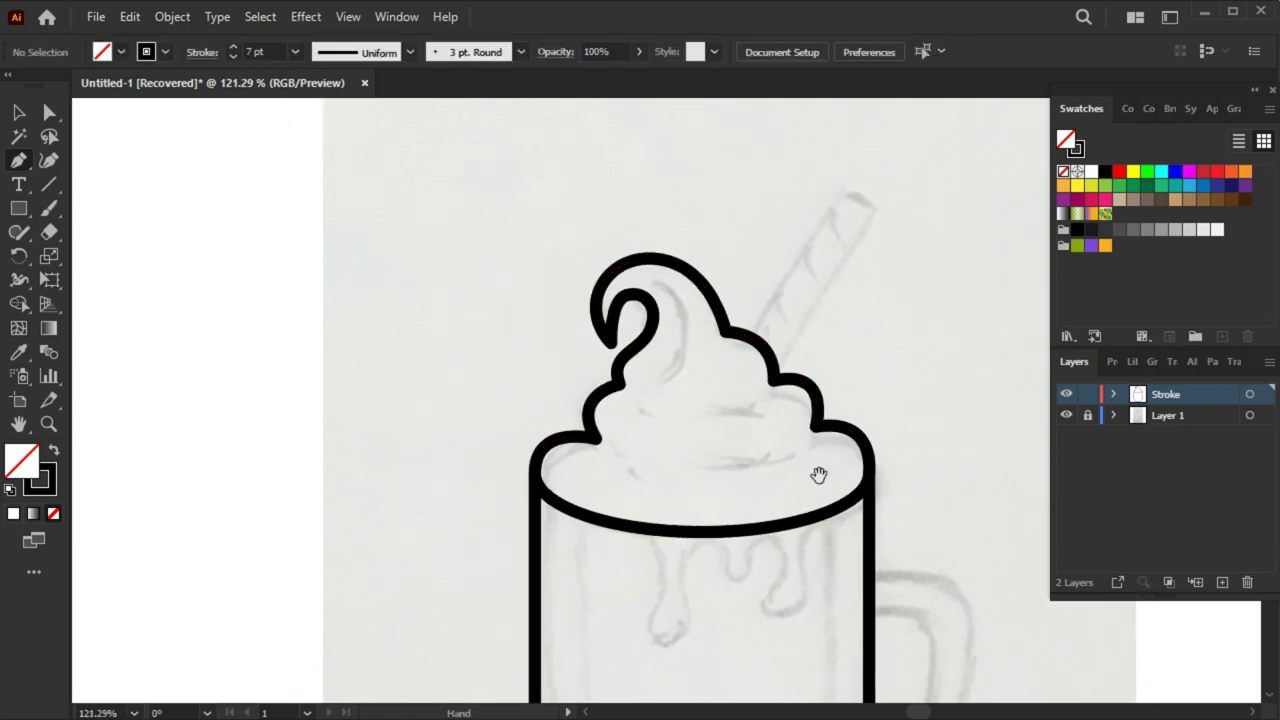
scroll(776, 474, "down", 3)
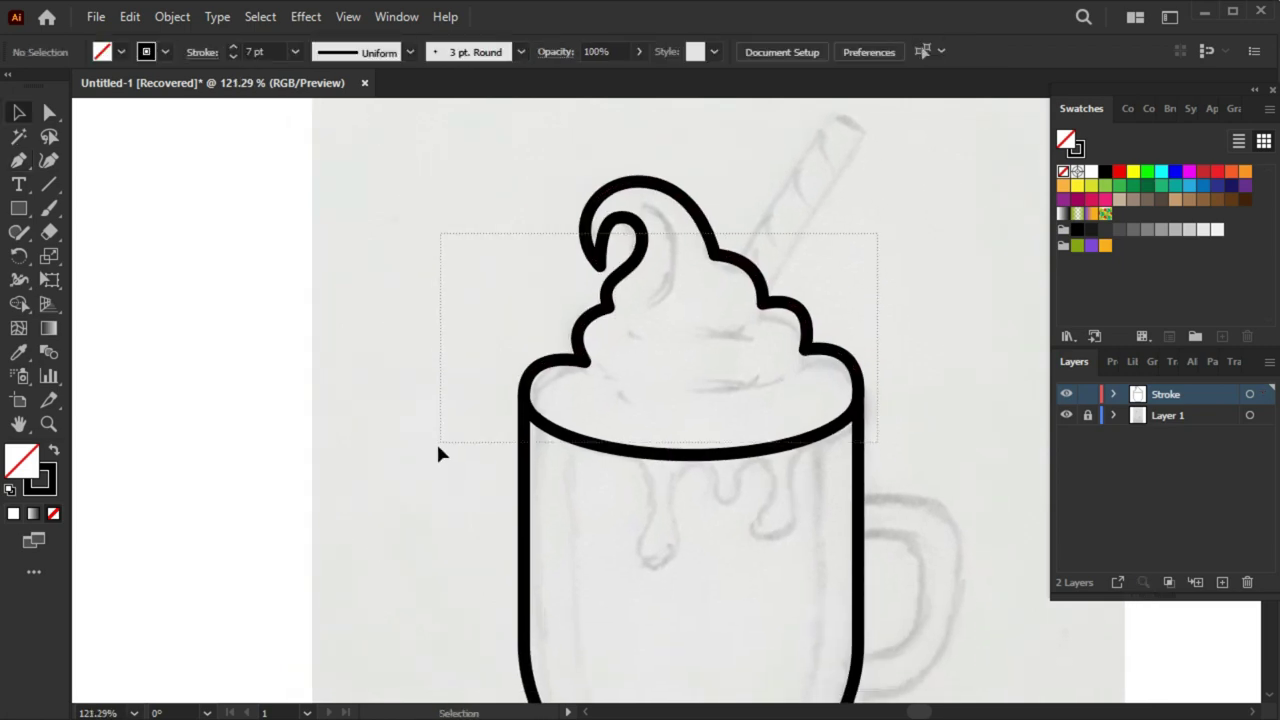
Make the cream region a separate shape with Shape Builder, testing it with a move and undo
left_click_drag(878, 234, 439, 446)
left_click(18, 305)
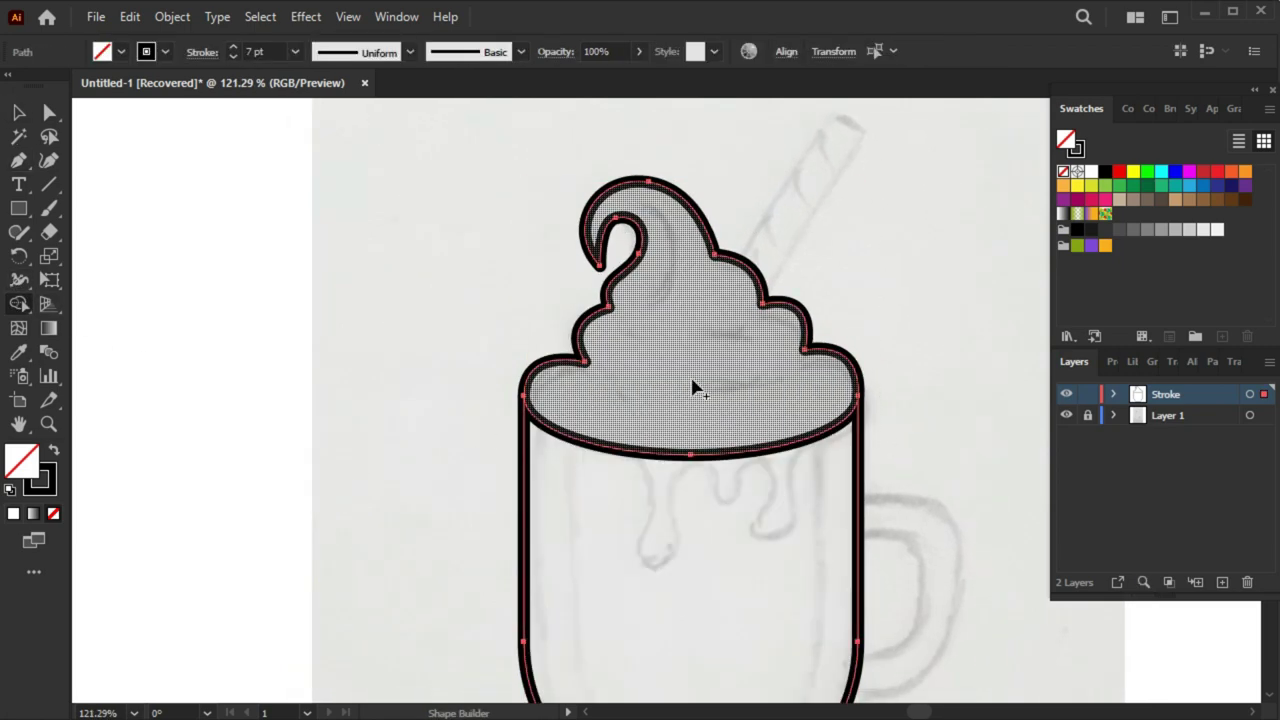
left_click(695, 388)
key("v")
left_click(988, 461)
left_click_drag(851, 363, 469, 283)
key("ctrl+z")
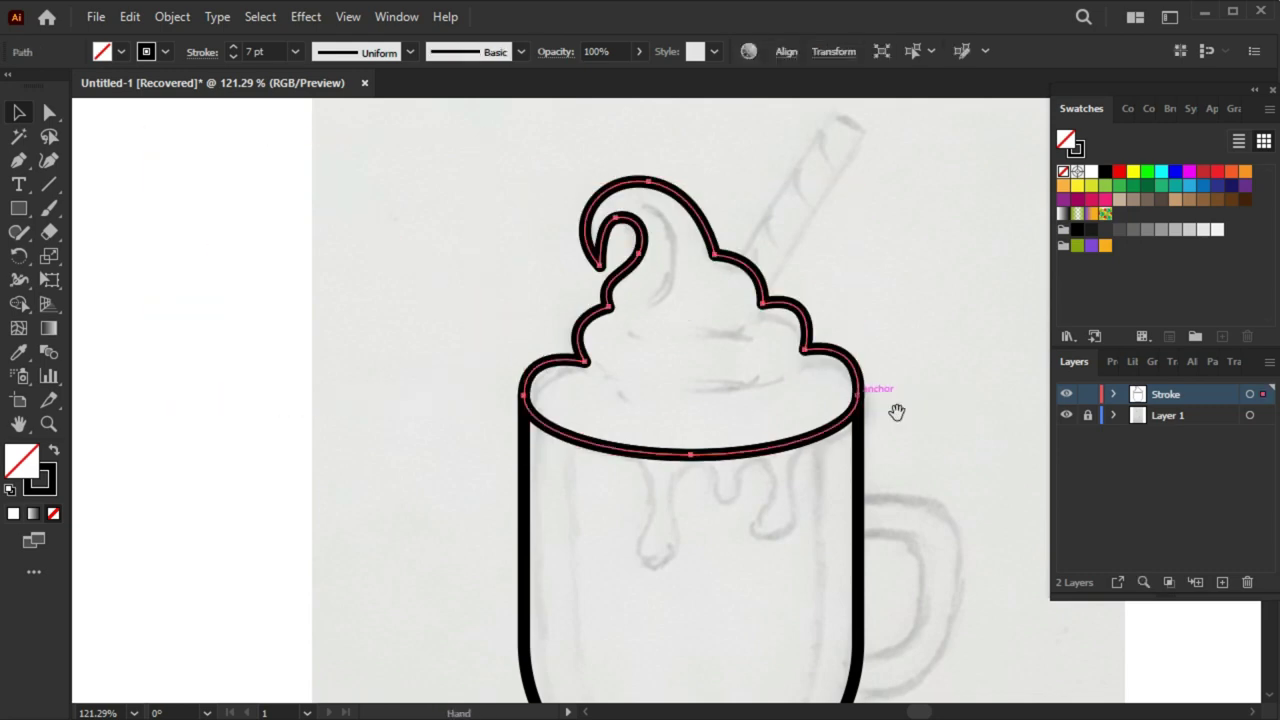
left_click(896, 412)
scroll(857, 491, "up", 3)
scroll(786, 523, "down", 4)
Offset the cup body path by -18 px to create the inner glass wall outline
scroll(851, 454, "down", 1)
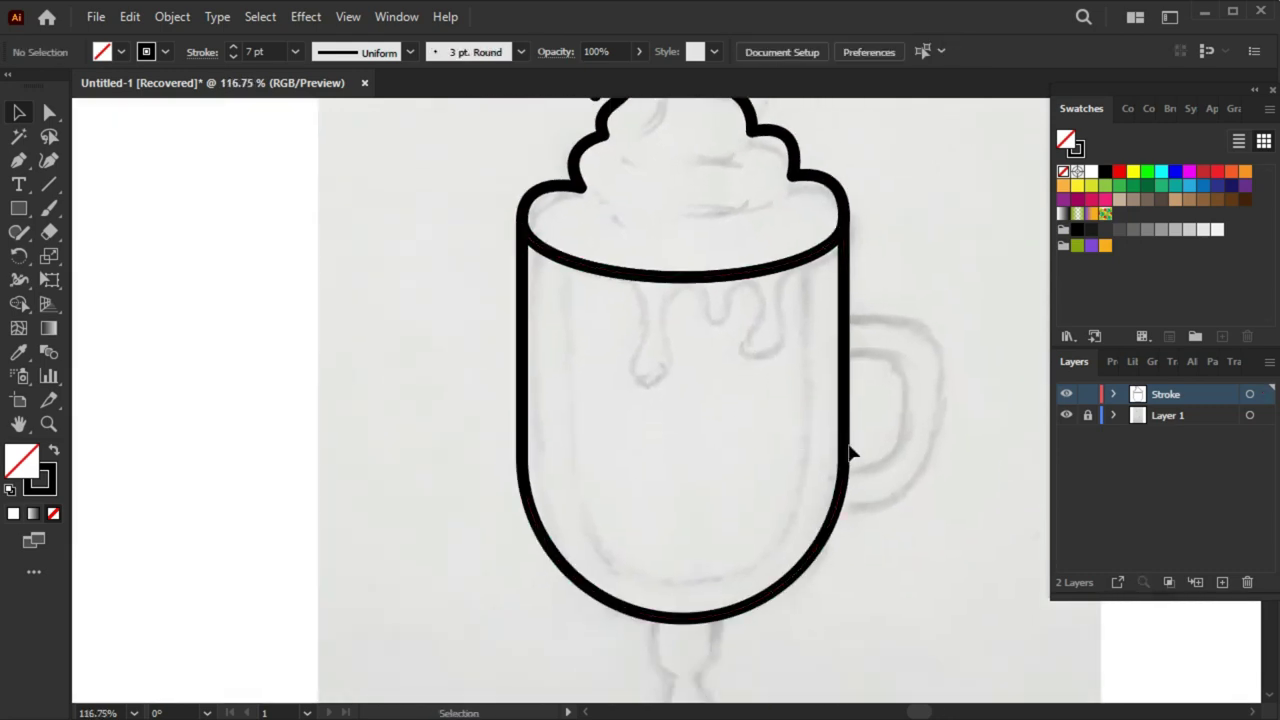
left_click(849, 453)
left_click(172, 16)
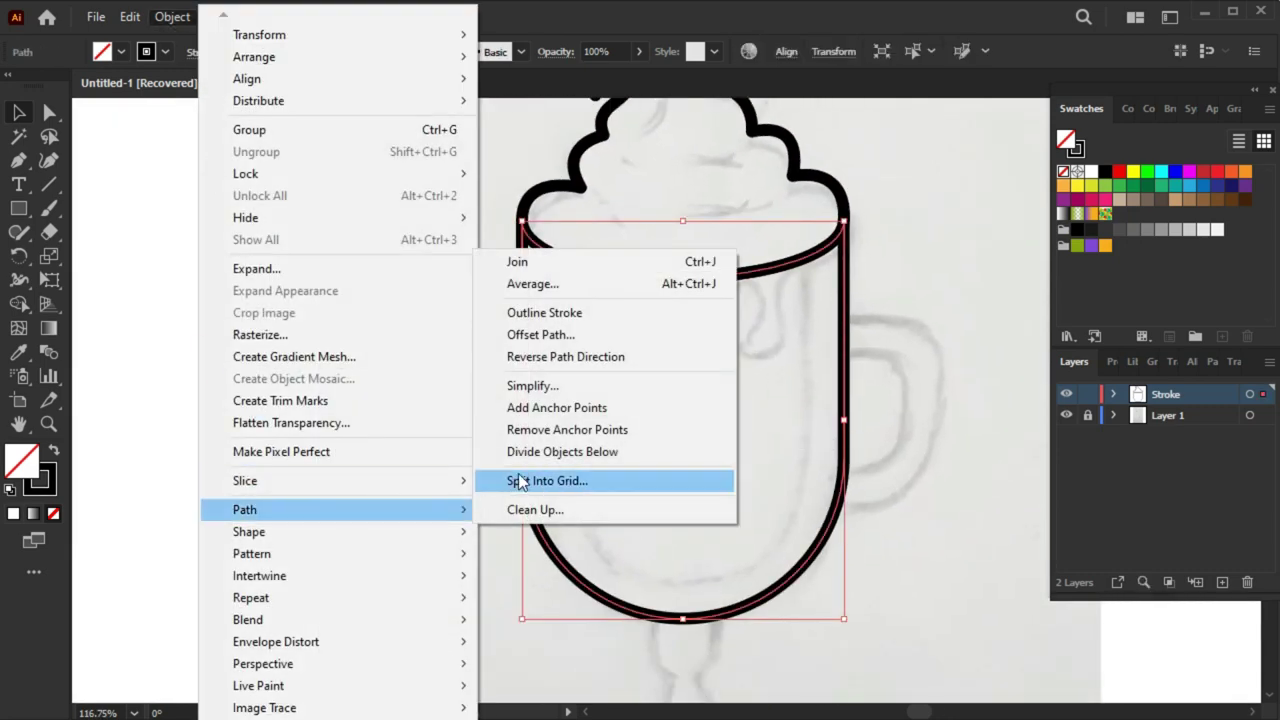
left_click(552, 338)
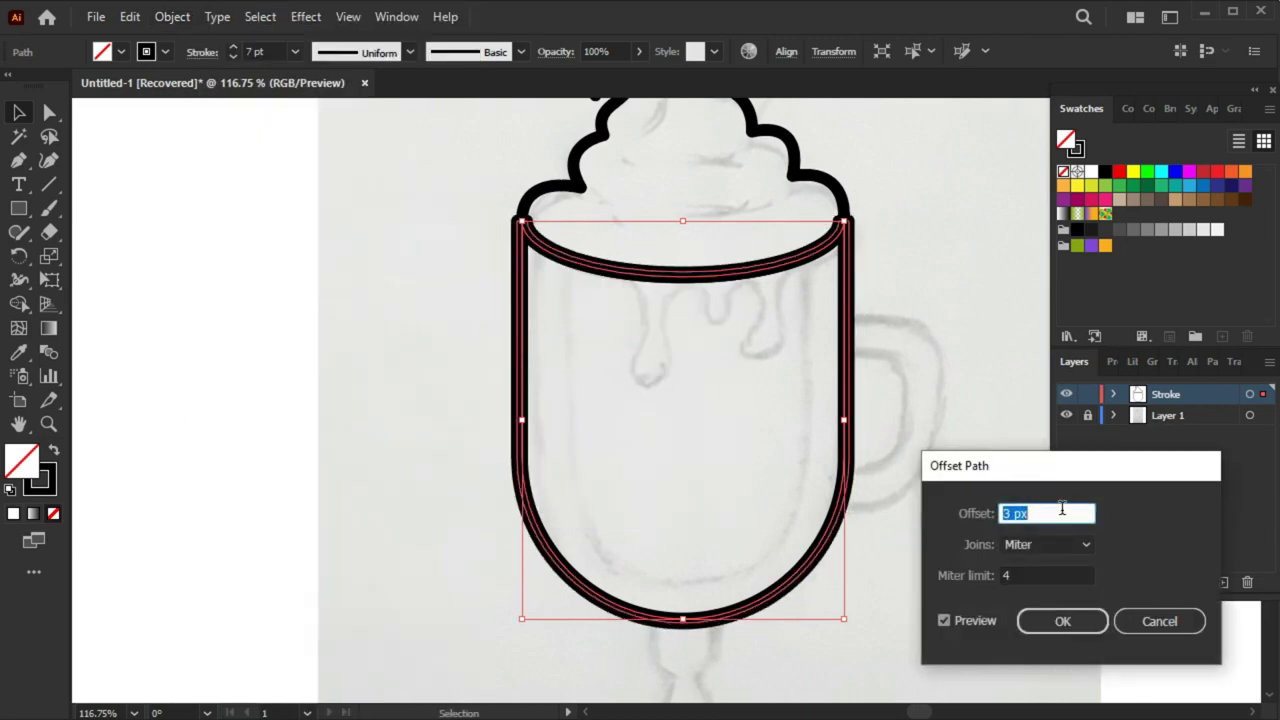
type("-17")
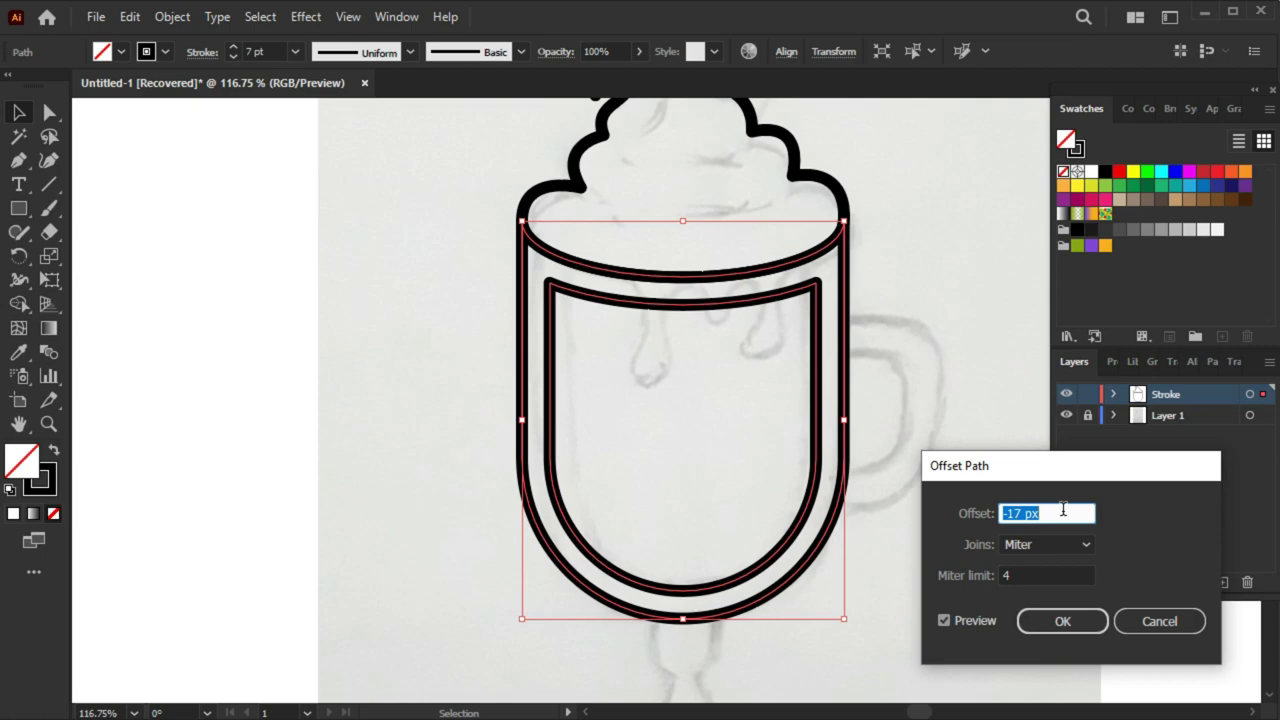
key("Down")
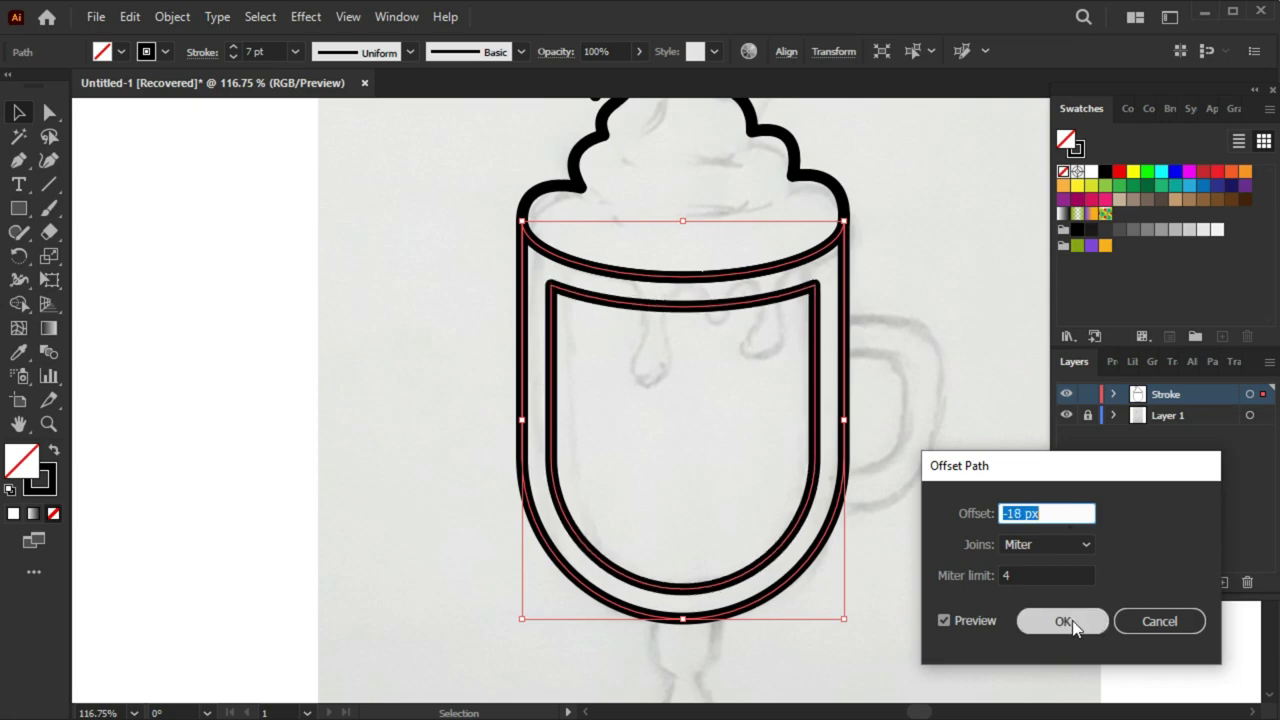
left_click(1066, 622)
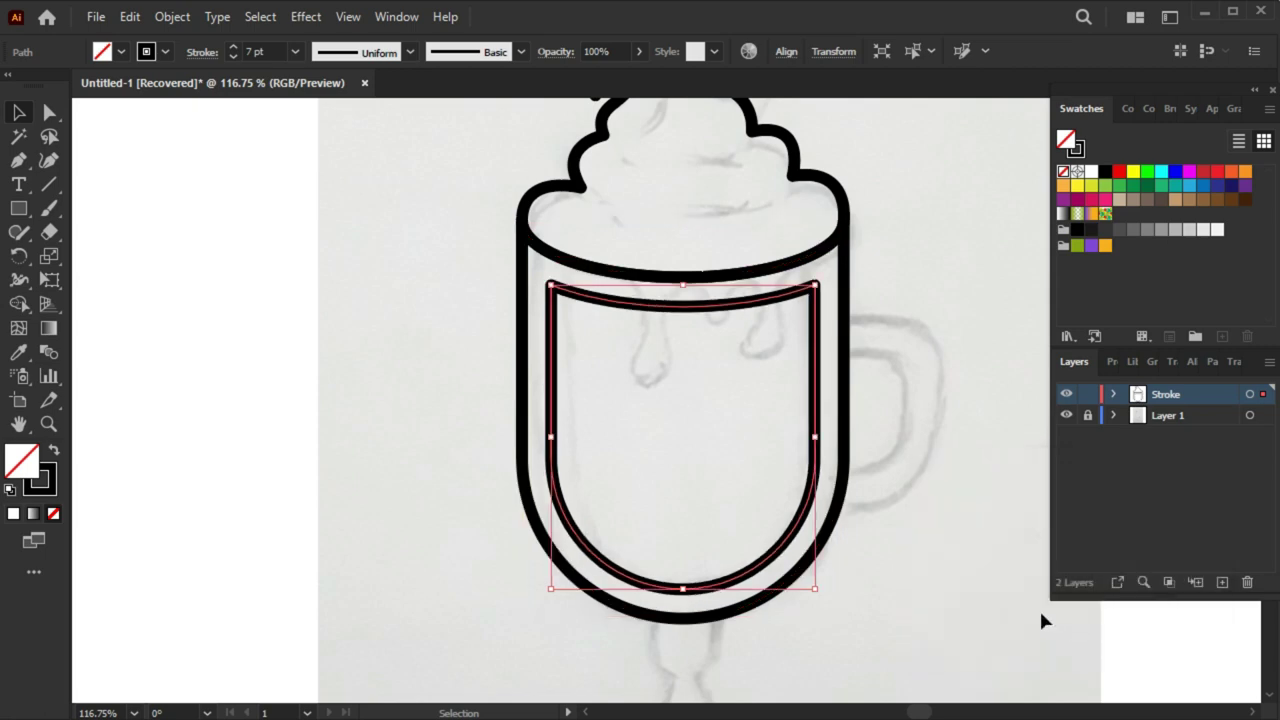
Delete the top edge of the inner outline, leaving an open U path
left_click(46, 118)
left_click(691, 322)
left_click(686, 306)
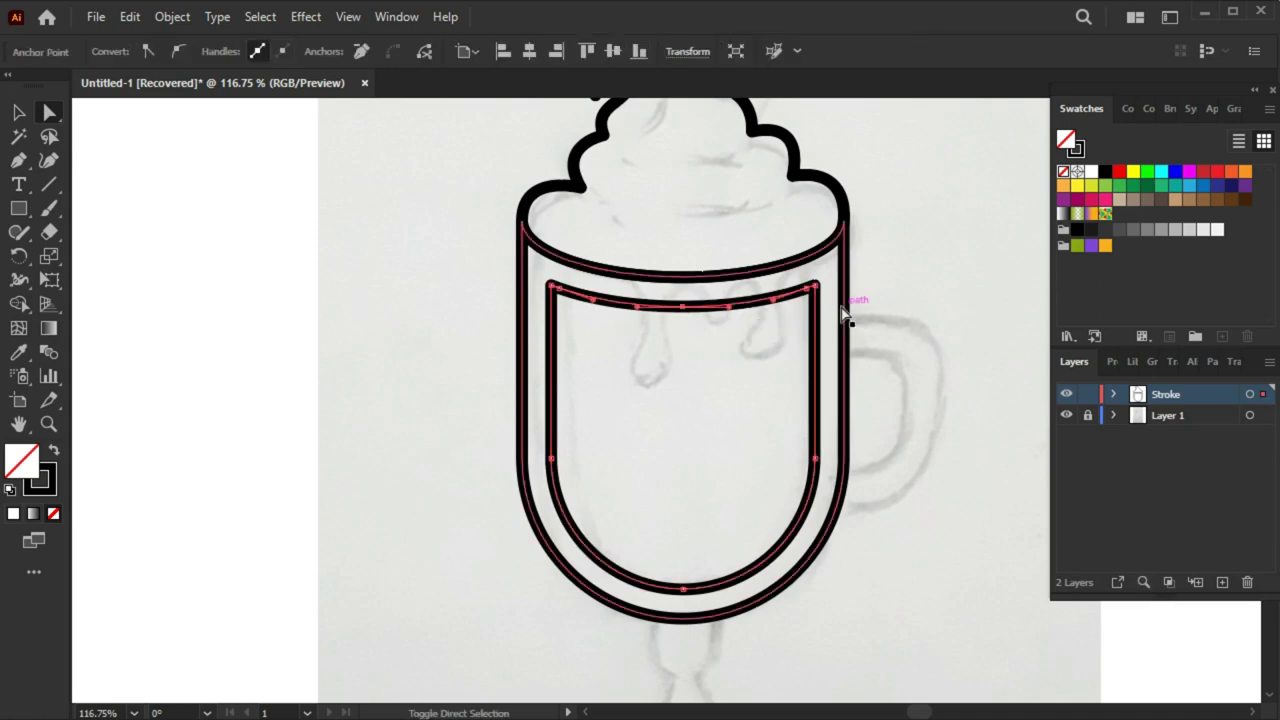
left_click(815, 287)
left_click(553, 287, "shift")
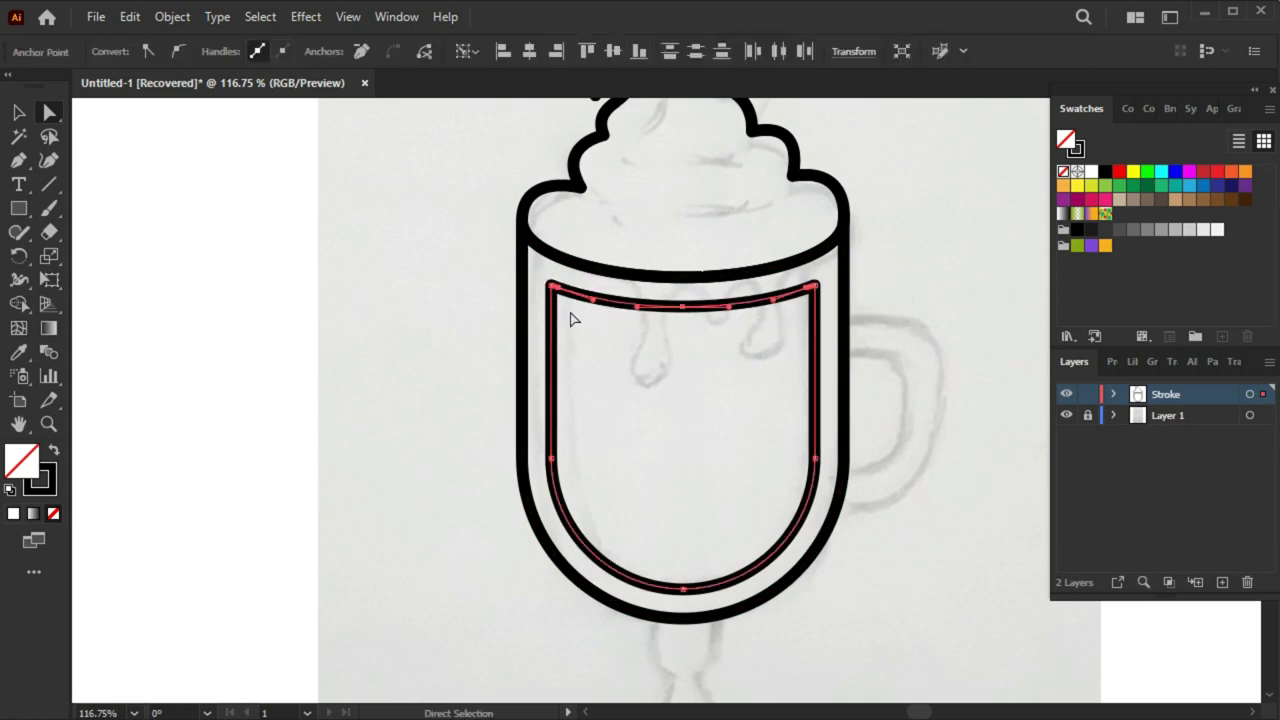
key("Delete")
left_click(897, 371)
Extend both ends of the U path up to the rim, closing it with a peaked top line
scroll(846, 343, "up", 1)
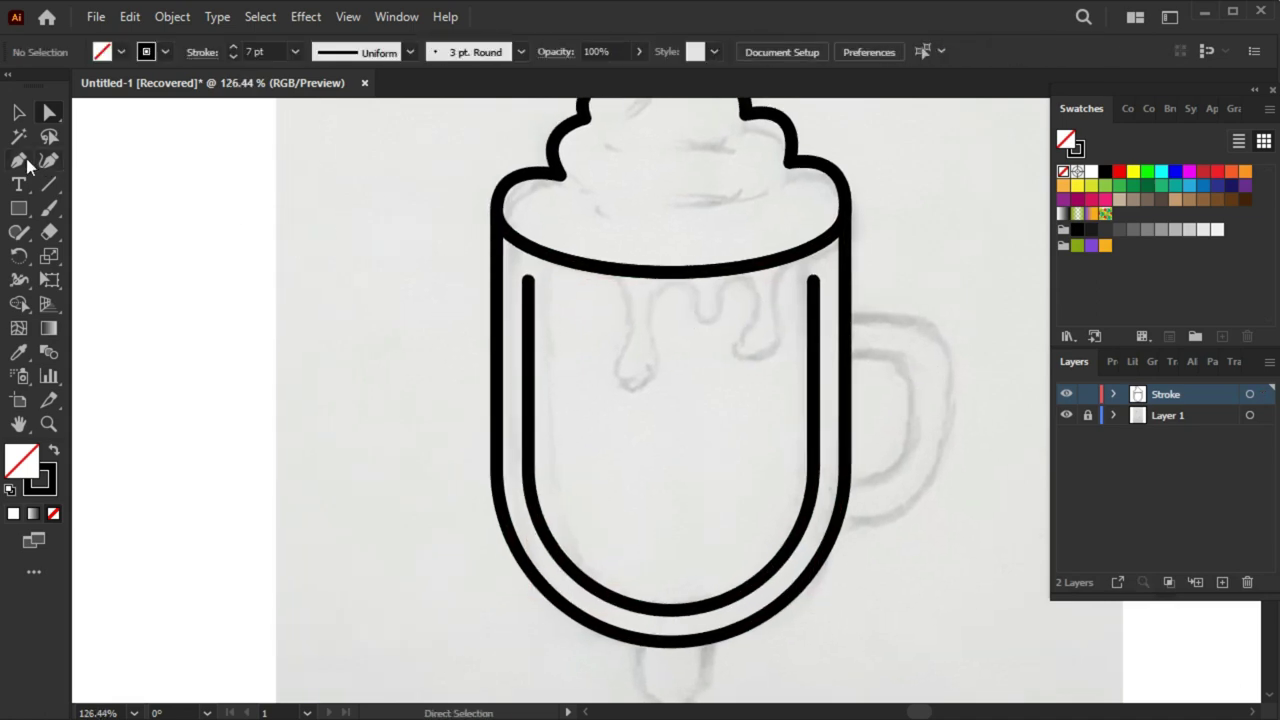
left_click(815, 280)
left_click_drag(812, 245, 645, 245)
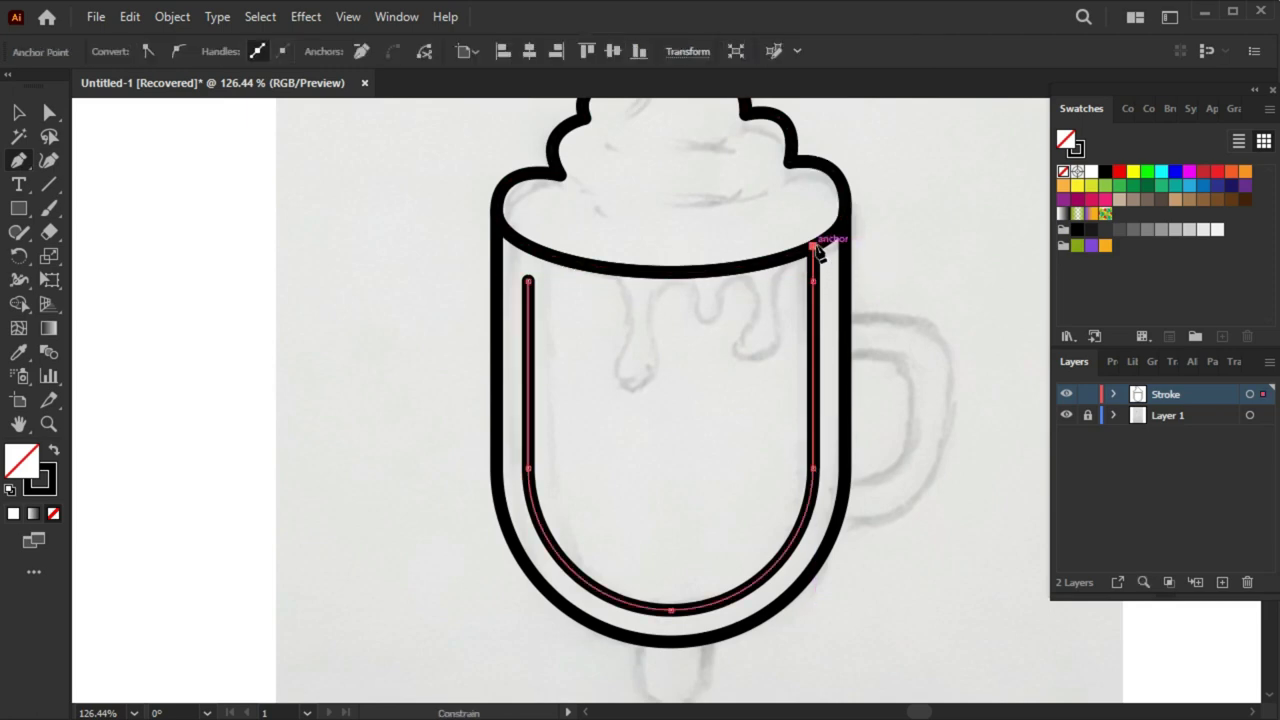
left_click(623, 349, "ctrl")
left_click(527, 282)
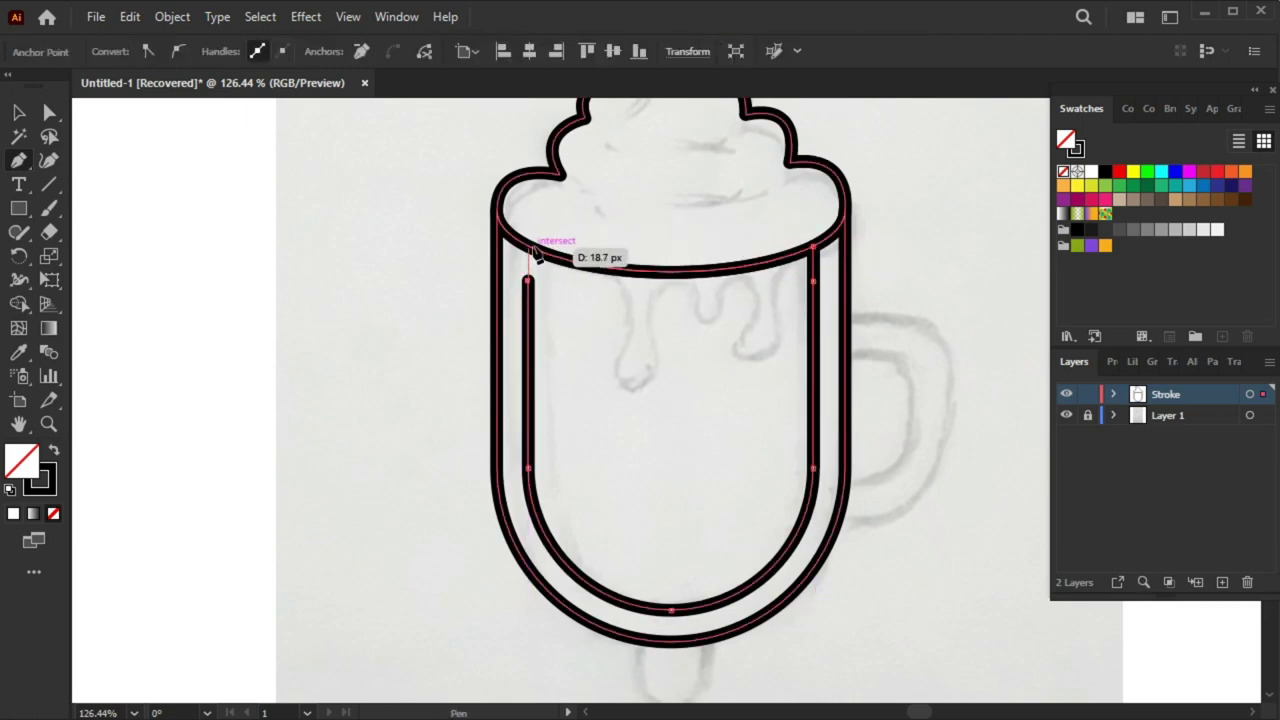
left_click(527, 245)
left_click(623, 203)
left_click(770, 232)
left_click(813, 245)
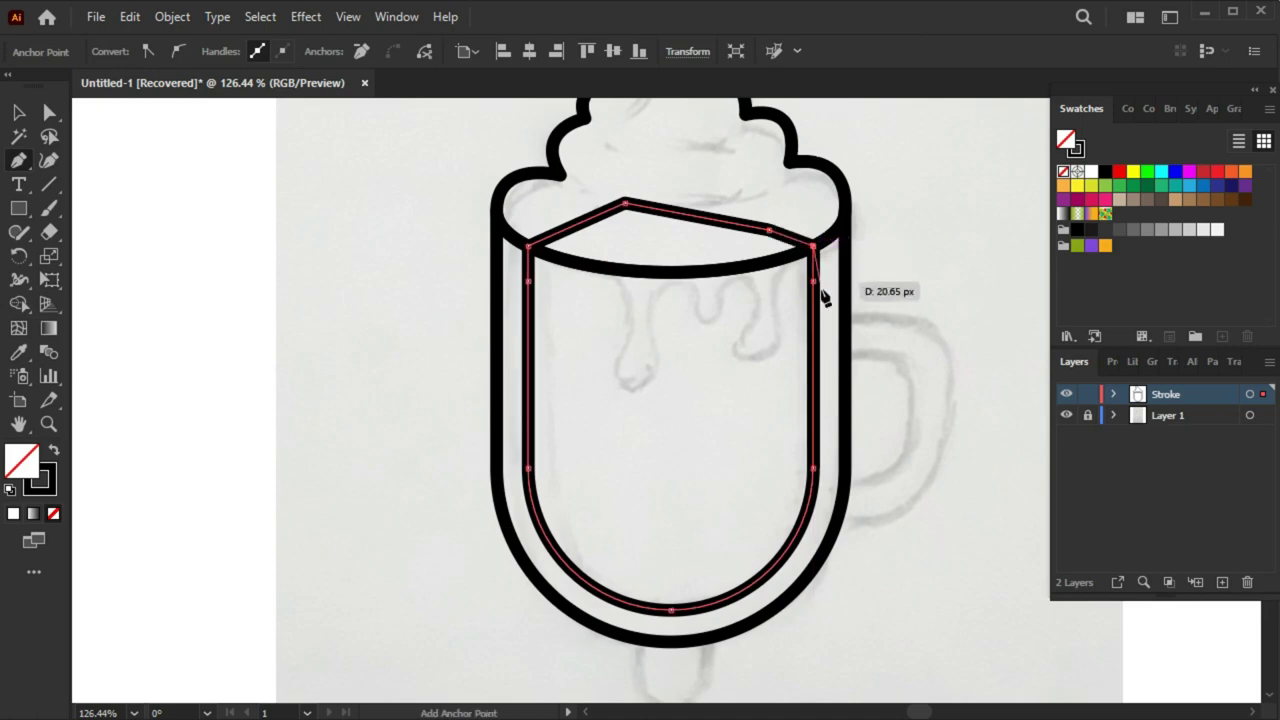
Trim with Shape Builder, delete the peaked top line, and confirm the outer cup outline stays in place
left_click(823, 178, "ctrl+shift")
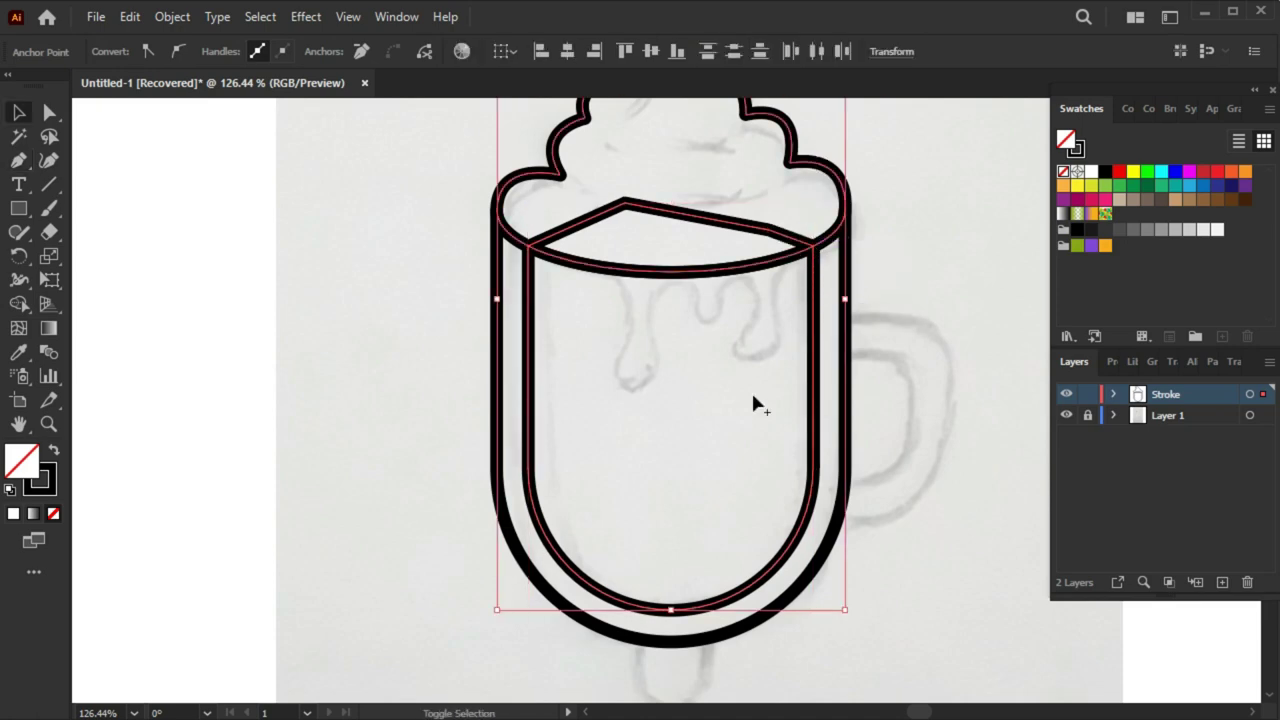
key("shift+m")
key("v")
left_click_drag(723, 222, 640, 330)
key("Delete")
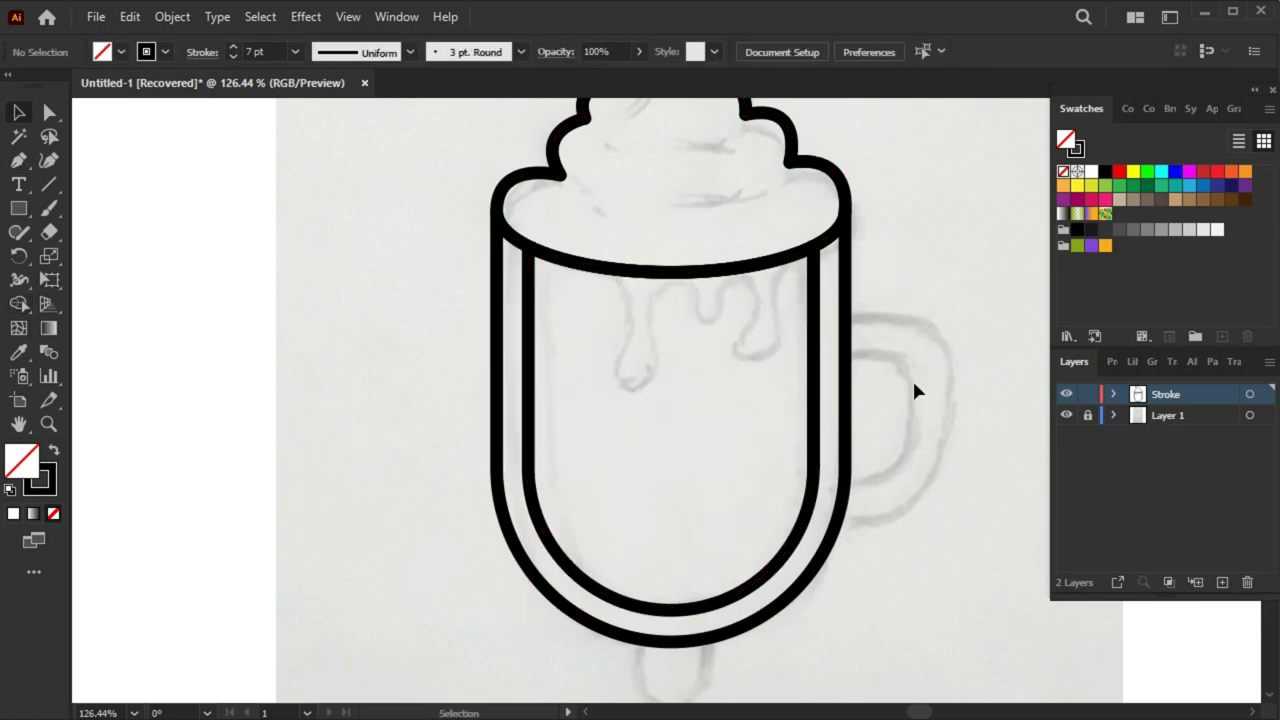
left_click(843, 386)
left_click_drag(846, 377, 760, 420)
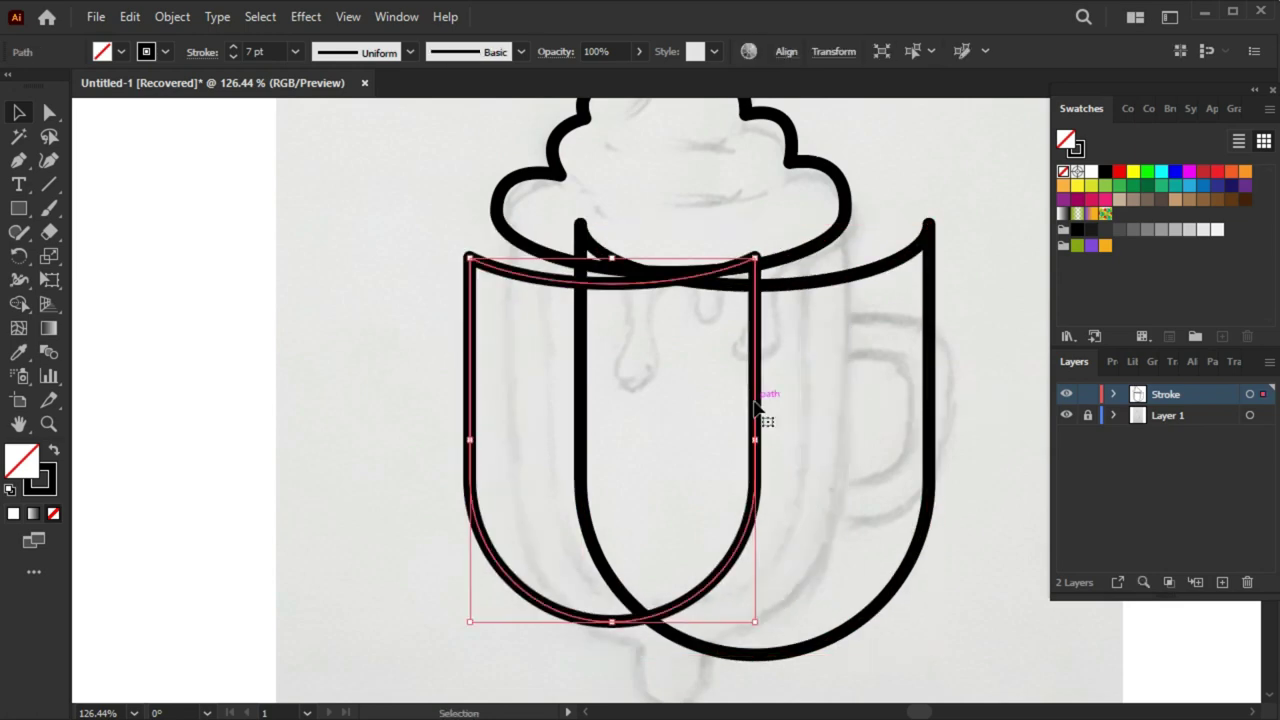
key("ctrl+z")
key("a")
left_click(926, 358)
Start a cream drip path at the rim, curving it down below
scroll(833, 365, "up", 3)
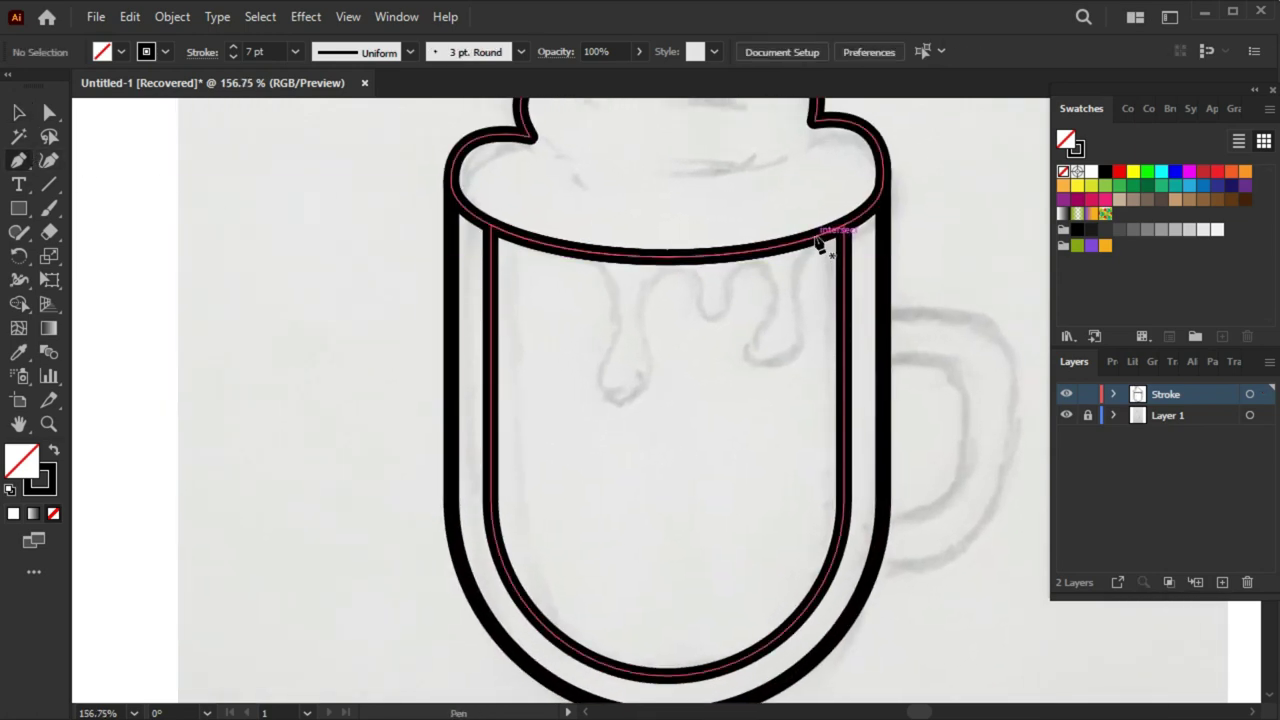
left_click(816, 237)
left_click_drag(797, 302, 815, 369)
Finish the wavy drip with a longer lobe and close it back at the rim
left_click_drag(762, 316, 769, 254)
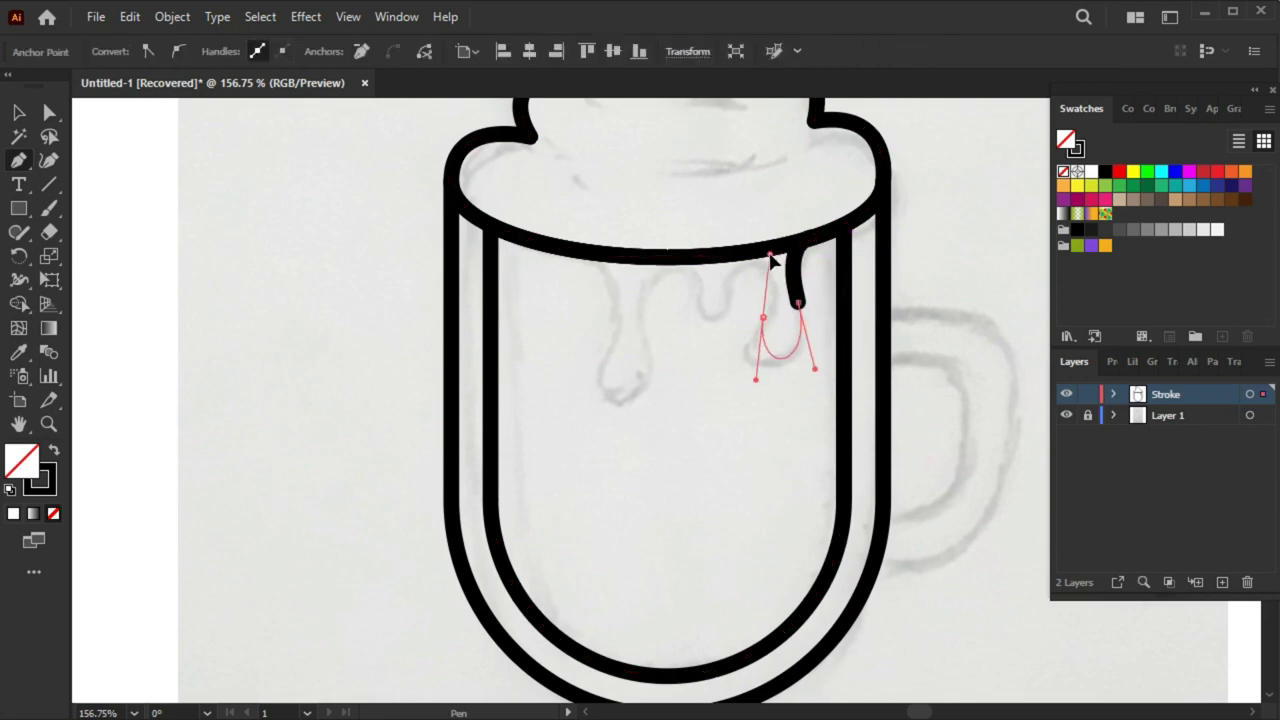
mouse_move(685, 325)
left_mouse_down()
mouse_move(645, 348)
mouse_move(665, 418)
left_mouse_up()
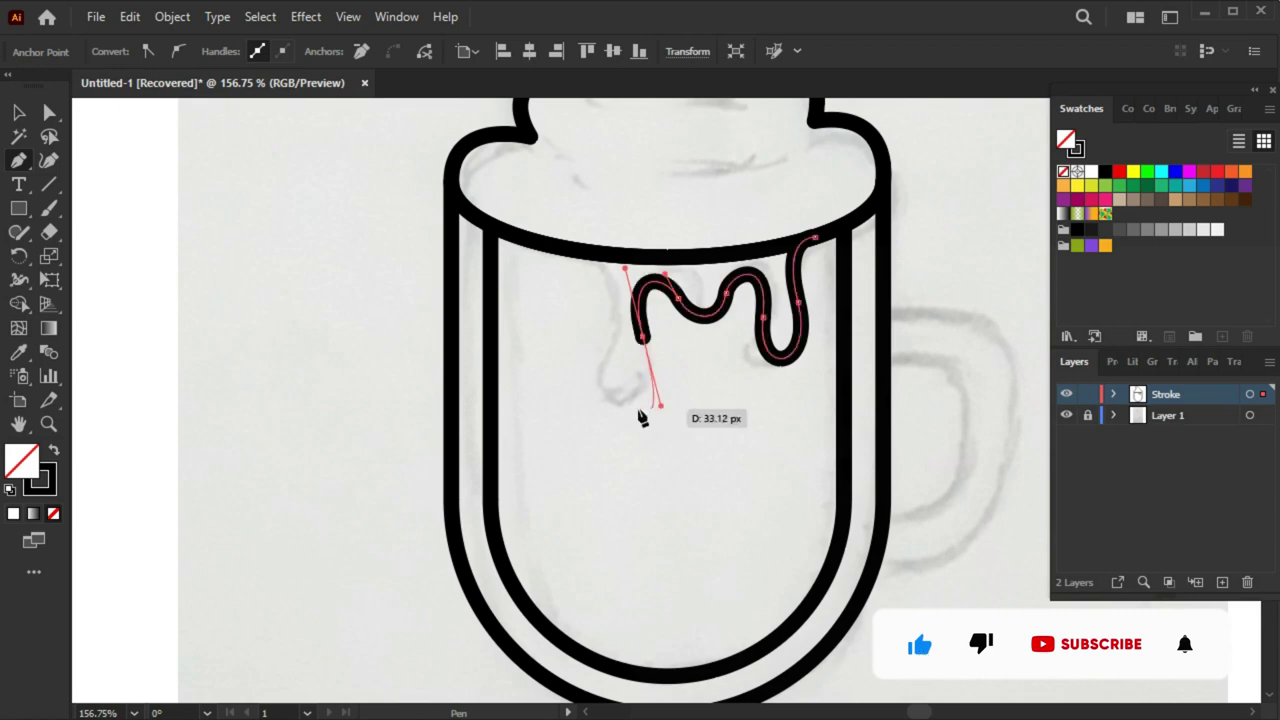
left_click_drag(607, 340, 583, 404)
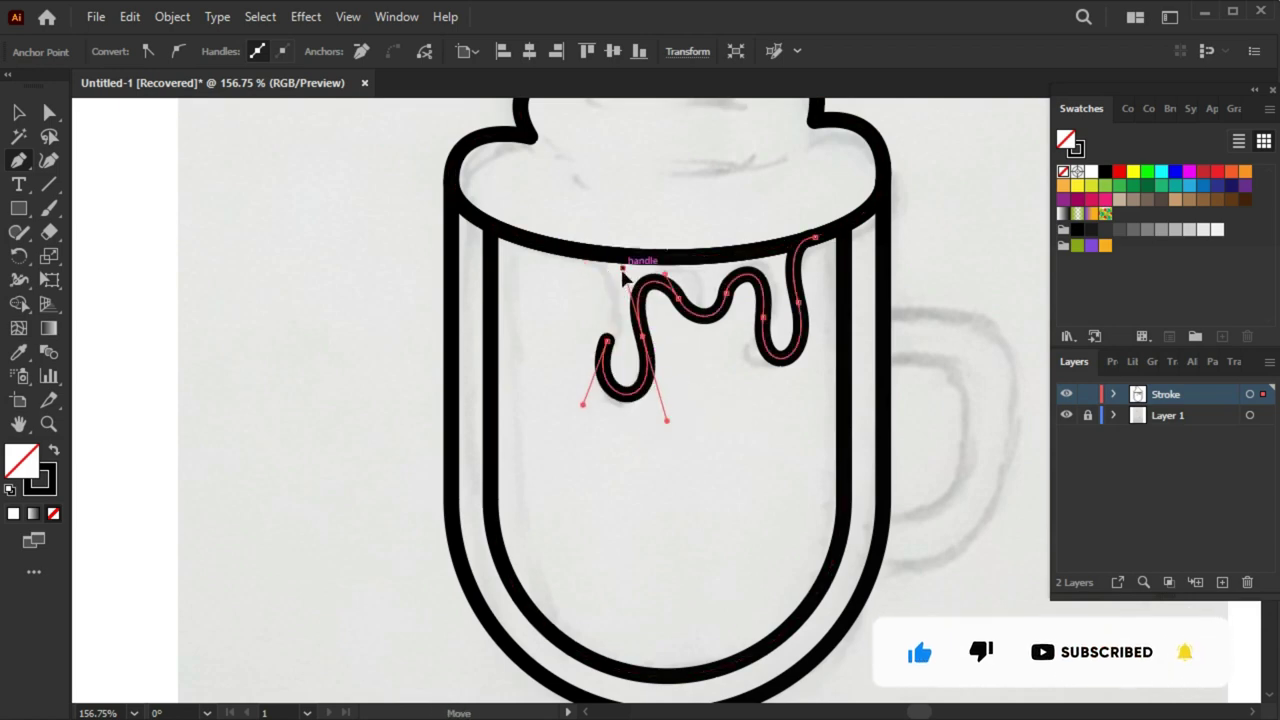
left_click_drag(562, 248, 540, 244)
left_click(540, 244)
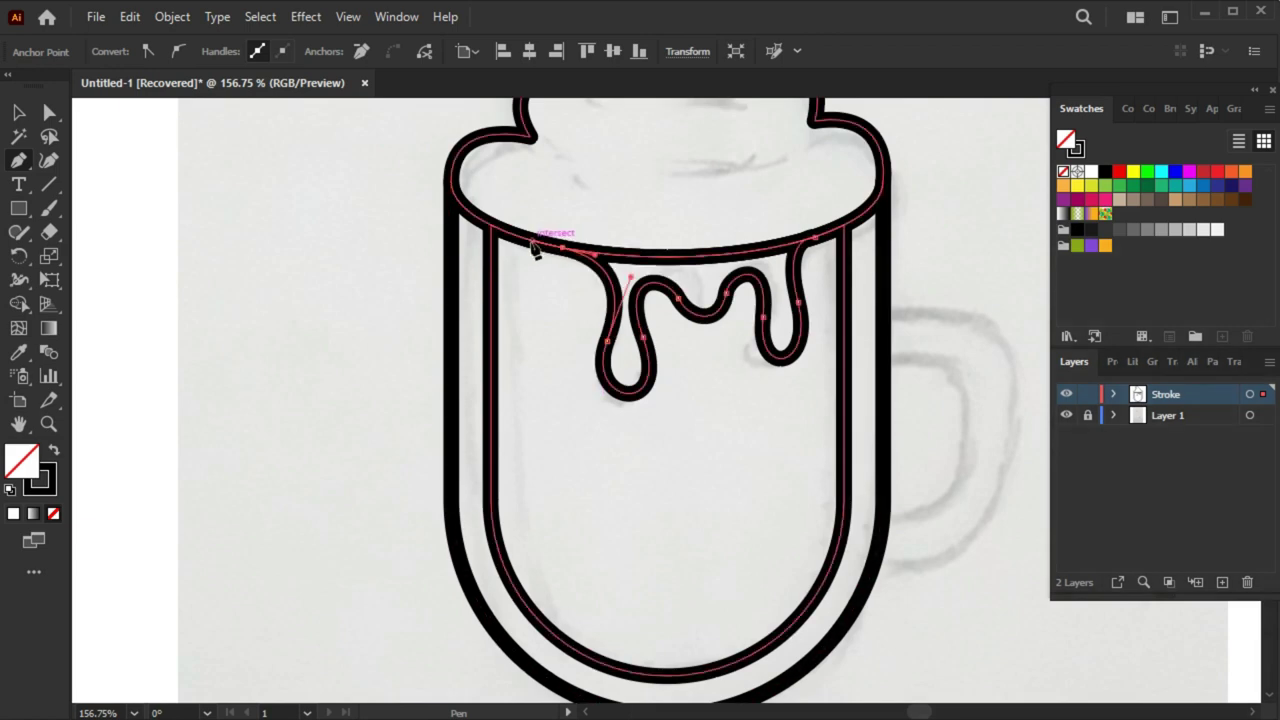
left_click(657, 434, "ctrl")
Inspect the drip's anchors and select the inner and outer glass outlines
scroll(680, 440, "up", 1)
left_click(614, 371, "ctrl")
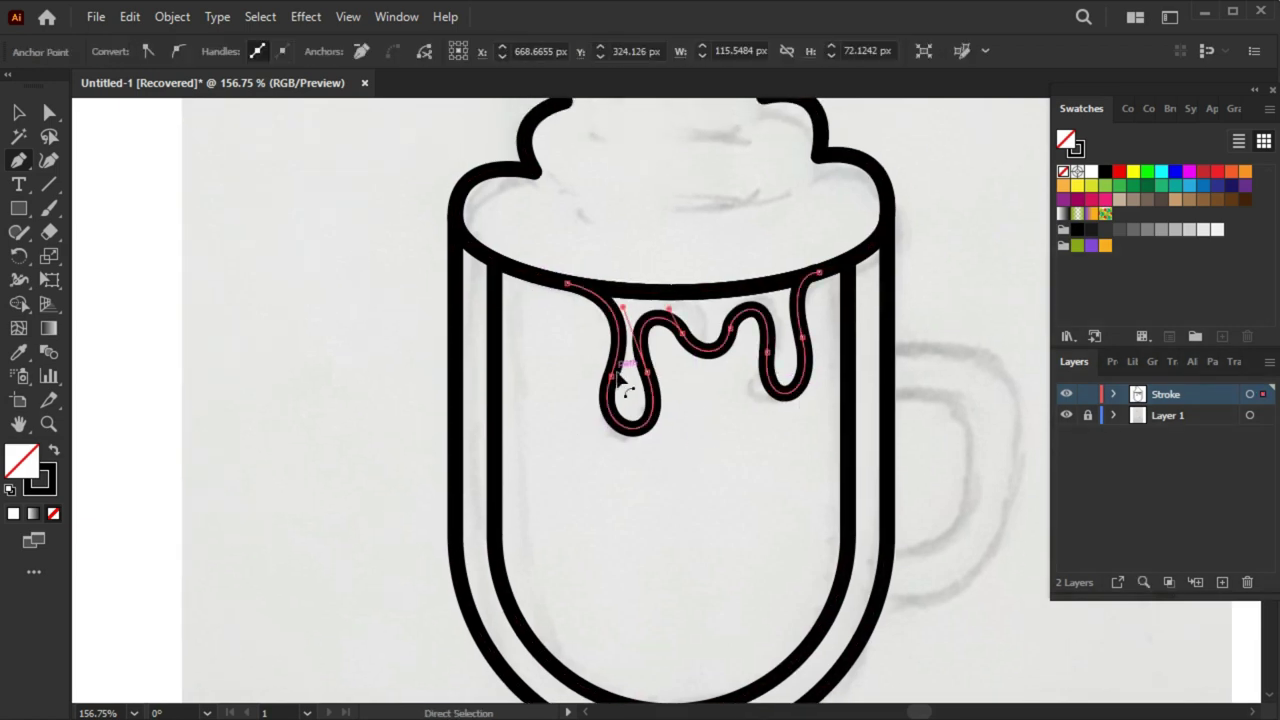
left_click(586, 443, "ctrl")
key("v")
left_click(797, 333)
left_click(745, 292)
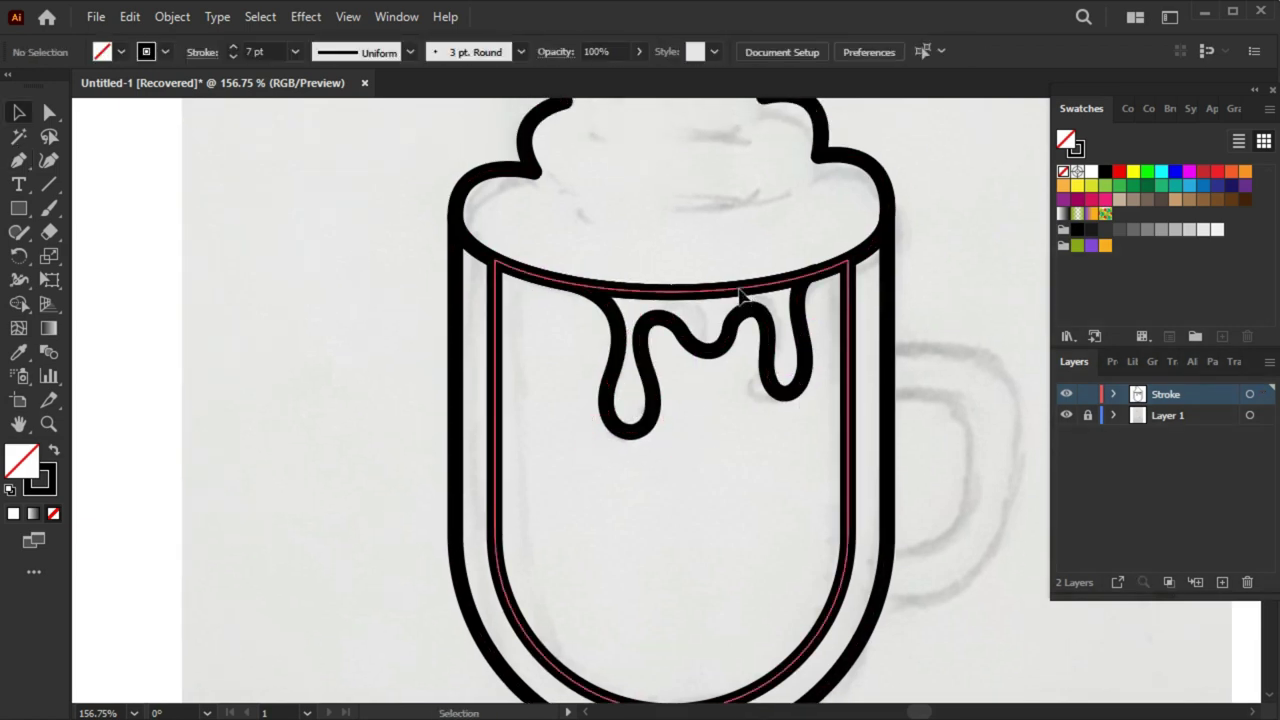
left_click(886, 350)
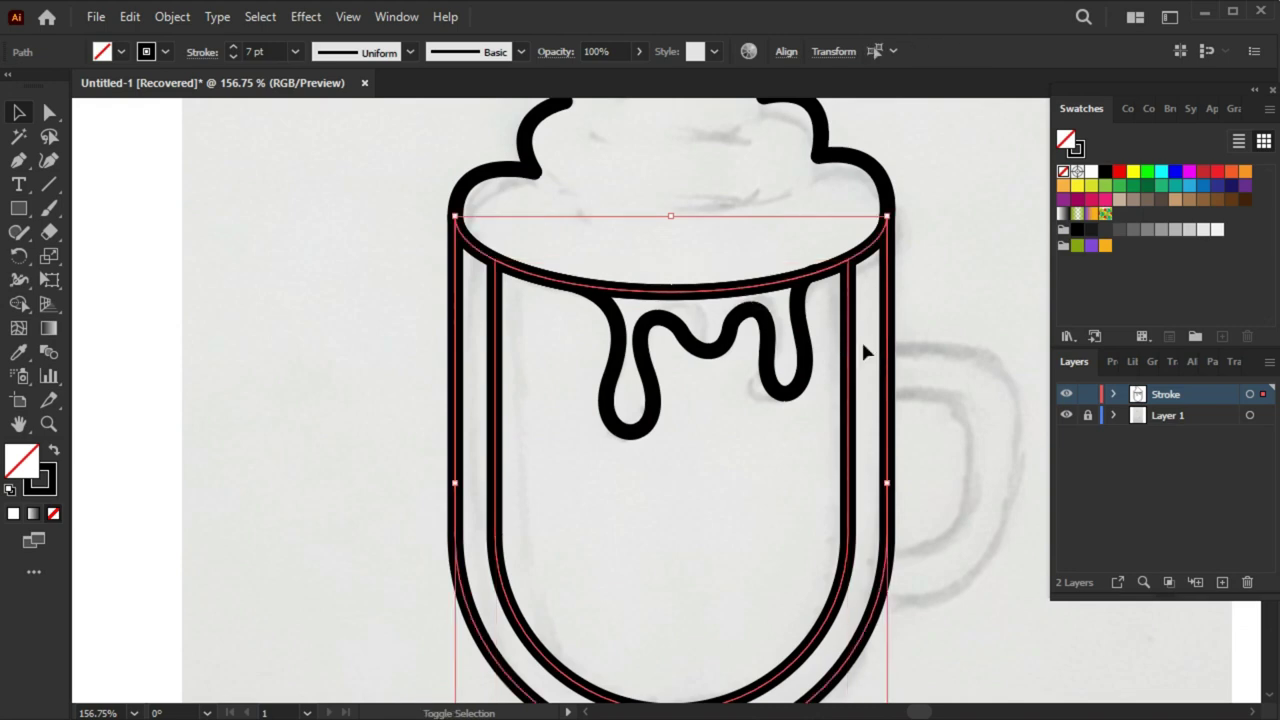
Merge the drip into the rim with Shape Builder, removing the rim segment between drips
key("ctrl+a")
key("shift+m")
left_click(735, 292, "alt")
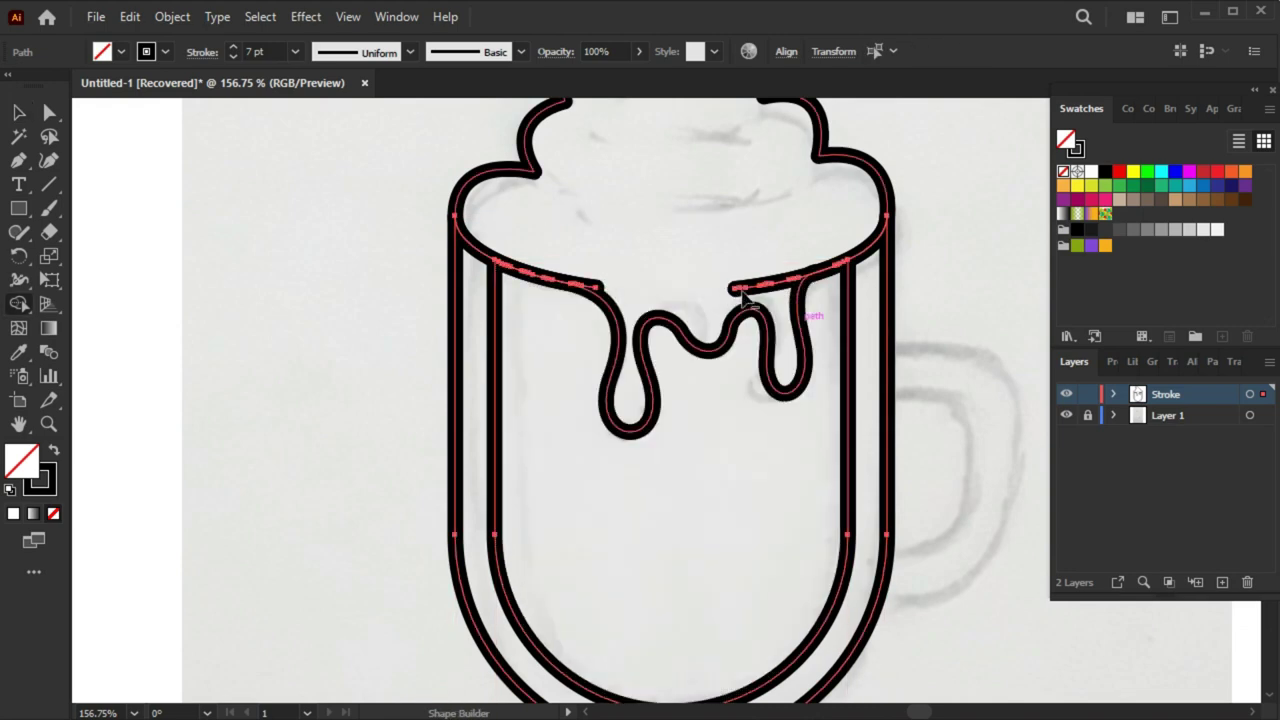
left_click(825, 270, "alt")
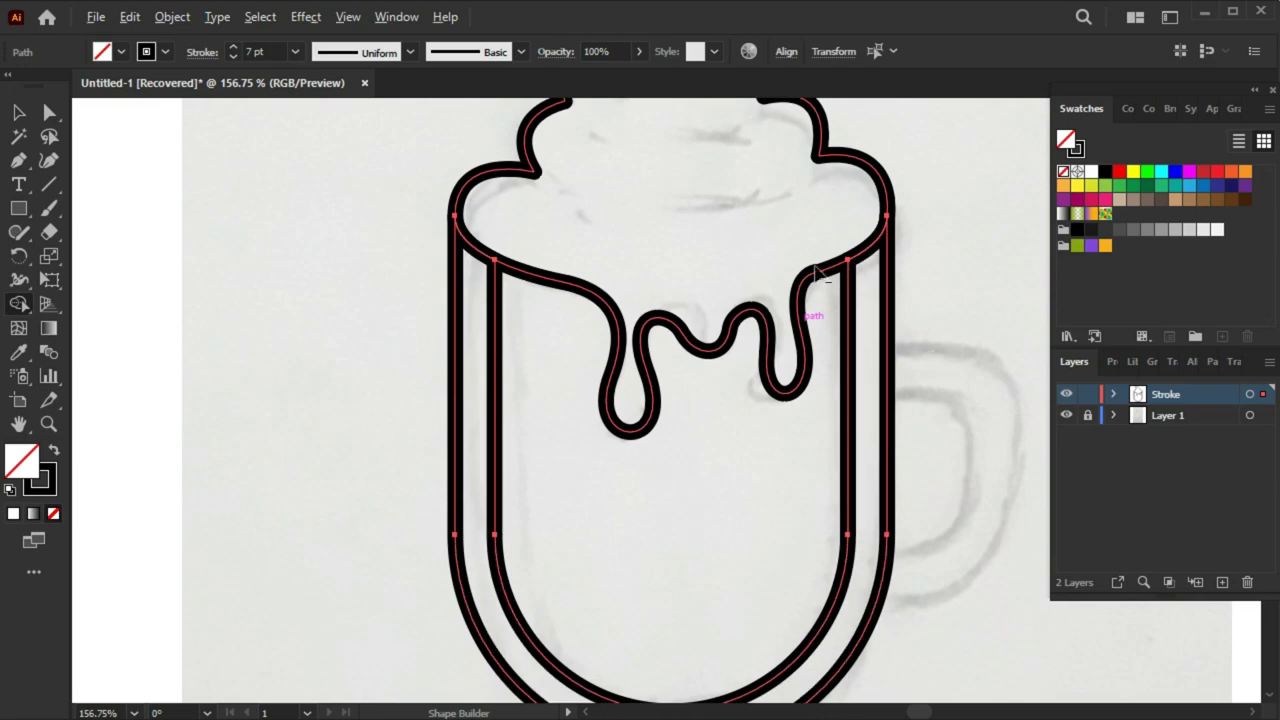
key("v")
left_click(905, 345)
Pen-draw the left half of the stem, curving out into a flared foot
scroll(910, 335, "down", 3)
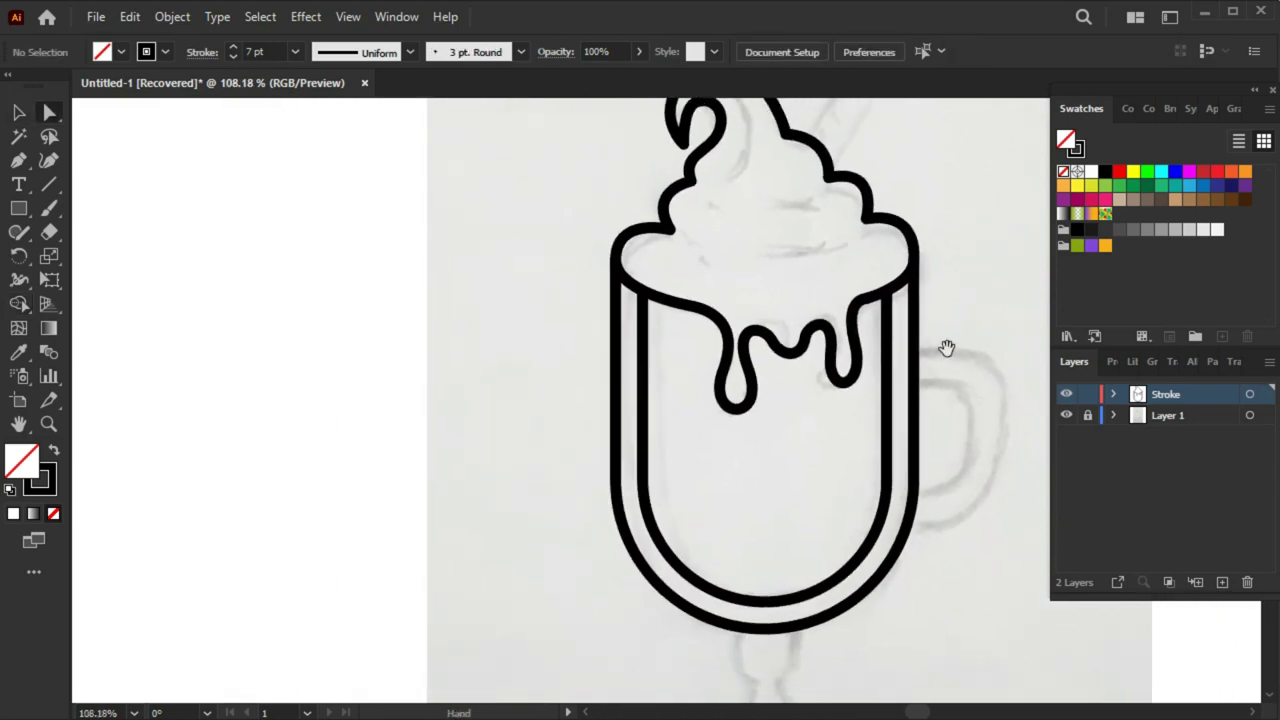
scroll(956, 339, "down", 2)
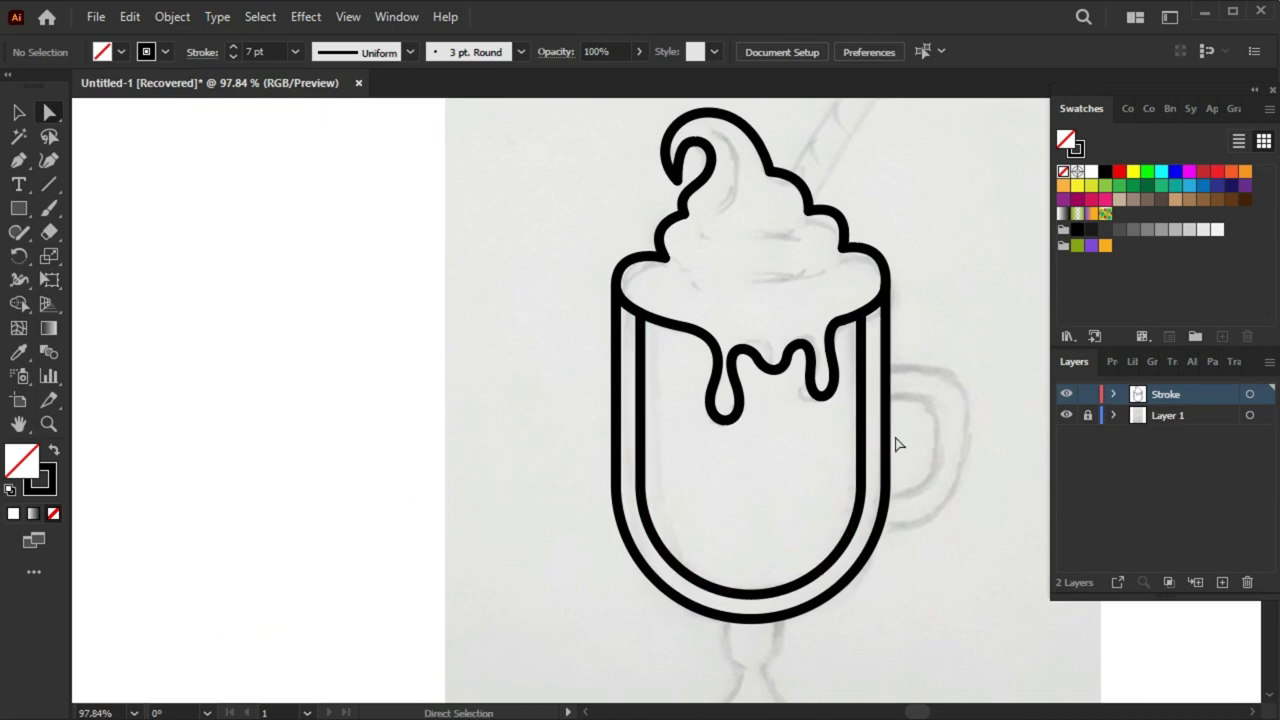
scroll(866, 457, "down", 3)
mouse_move(854, 420)
left_mouse_down()
mouse_move(906, 517)
mouse_move(863, 511)
mouse_move(885, 517)
left_mouse_up()
left_click_drag(823, 549, 877, 414)
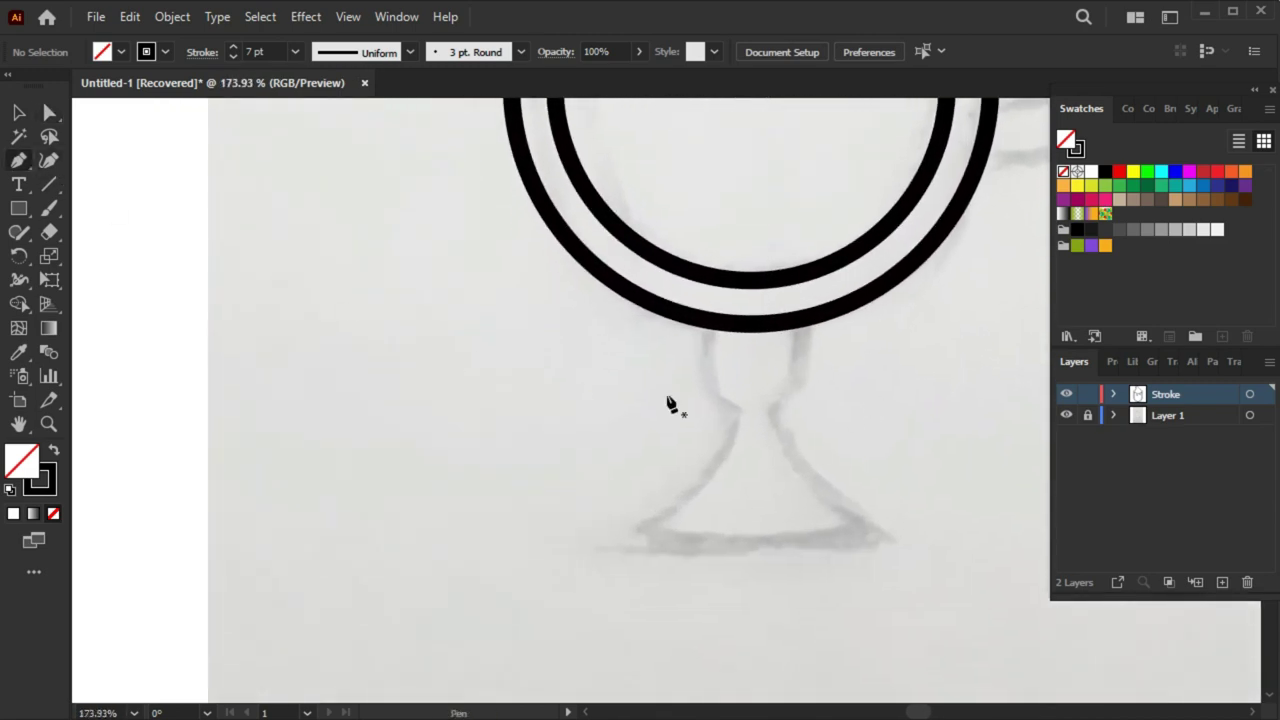
scroll(670, 403, "down", 2)
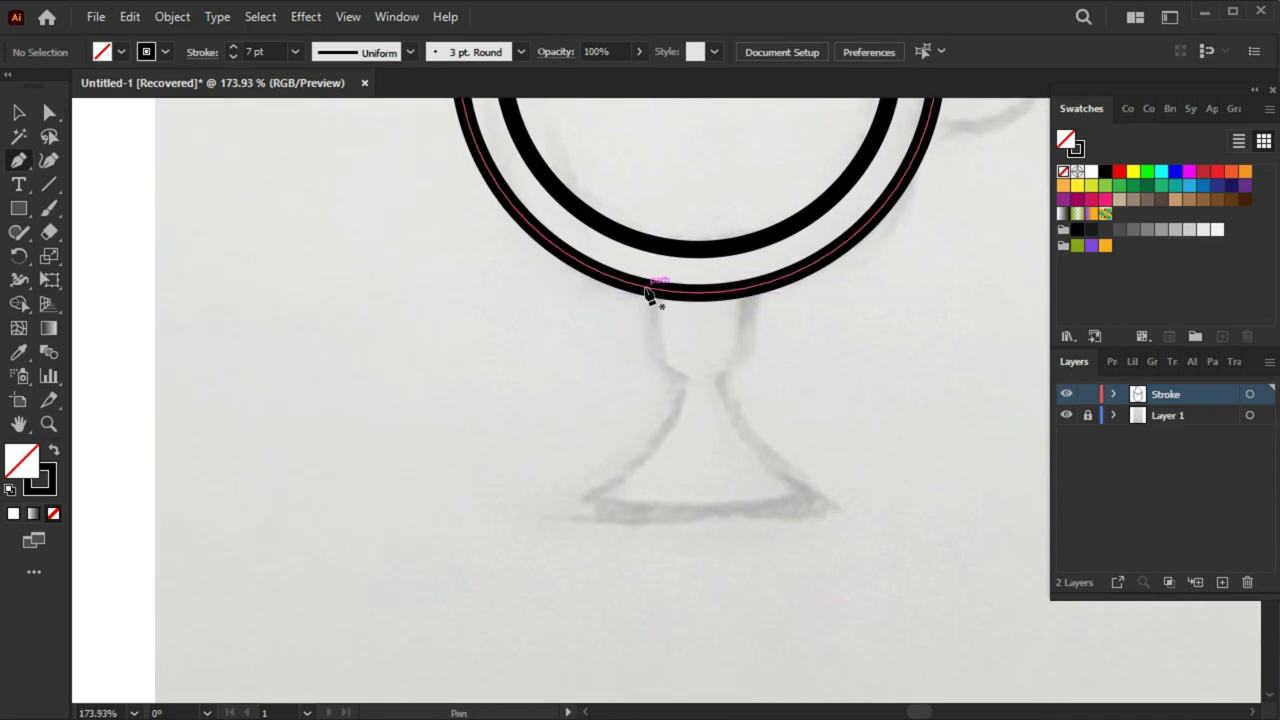
left_click(643, 290)
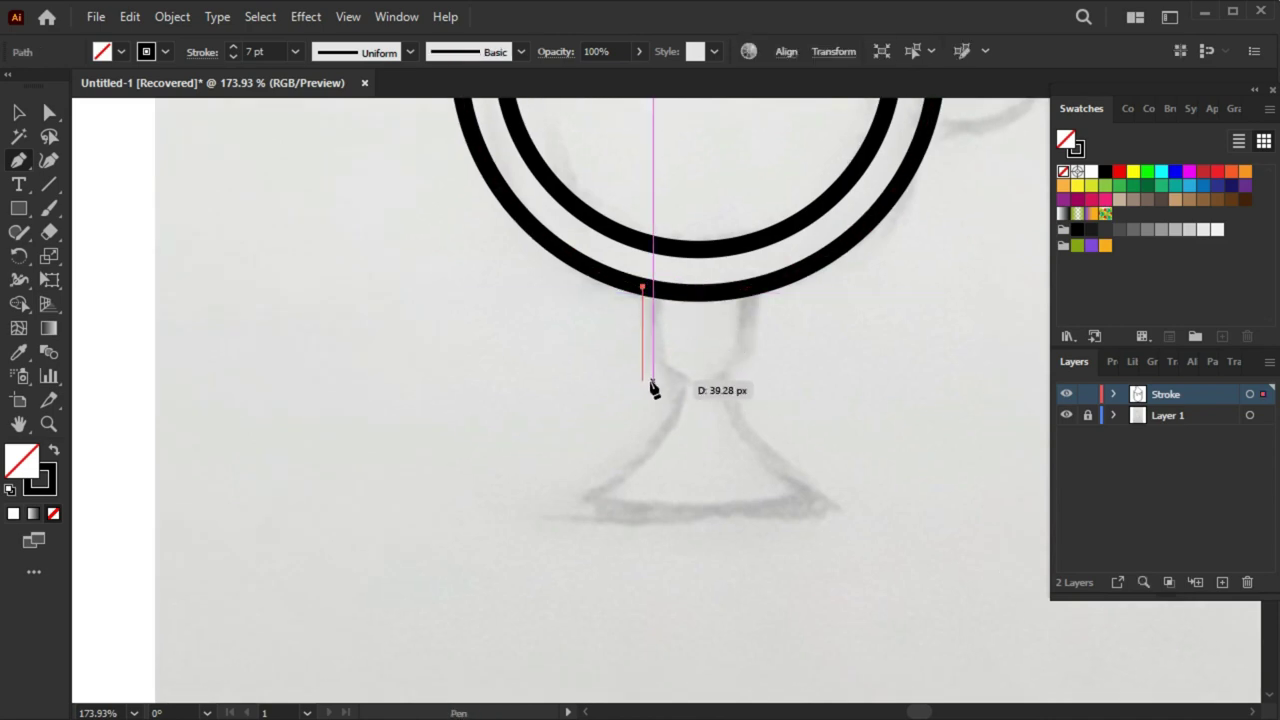
left_click(643, 381)
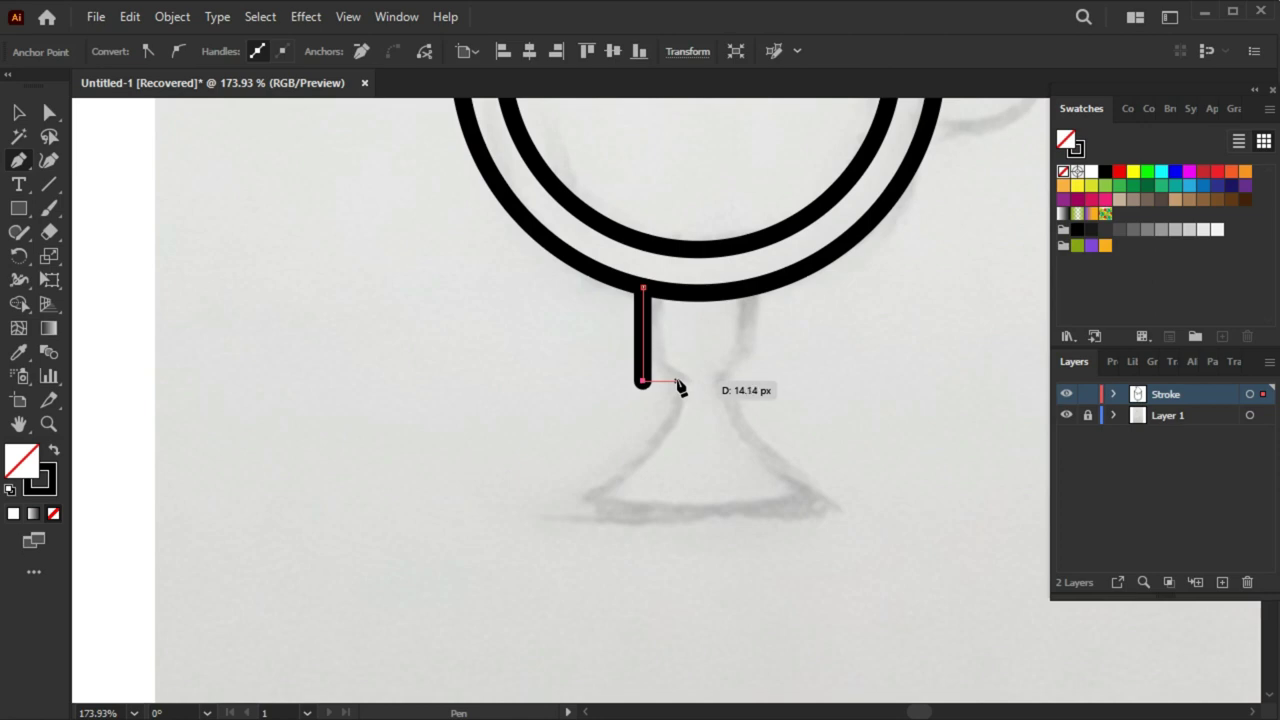
left_click_drag(679, 385, 712, 344)
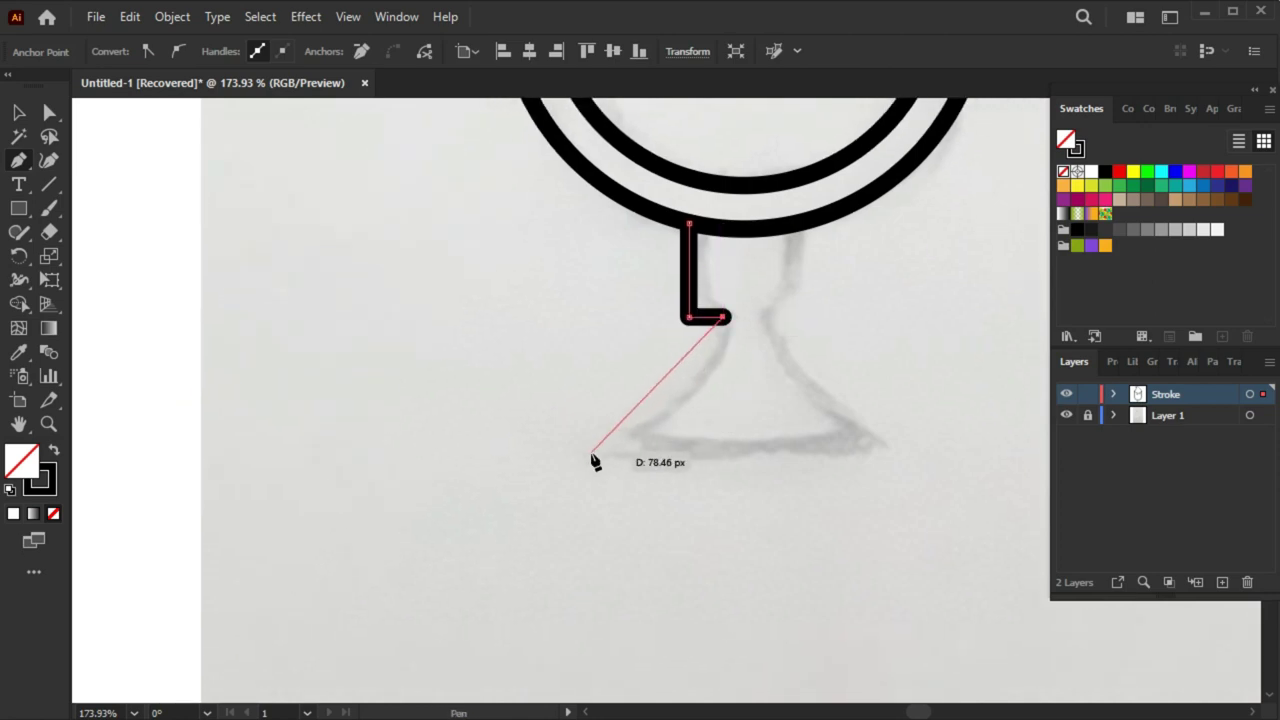
left_click_drag(589, 457, 551, 478)
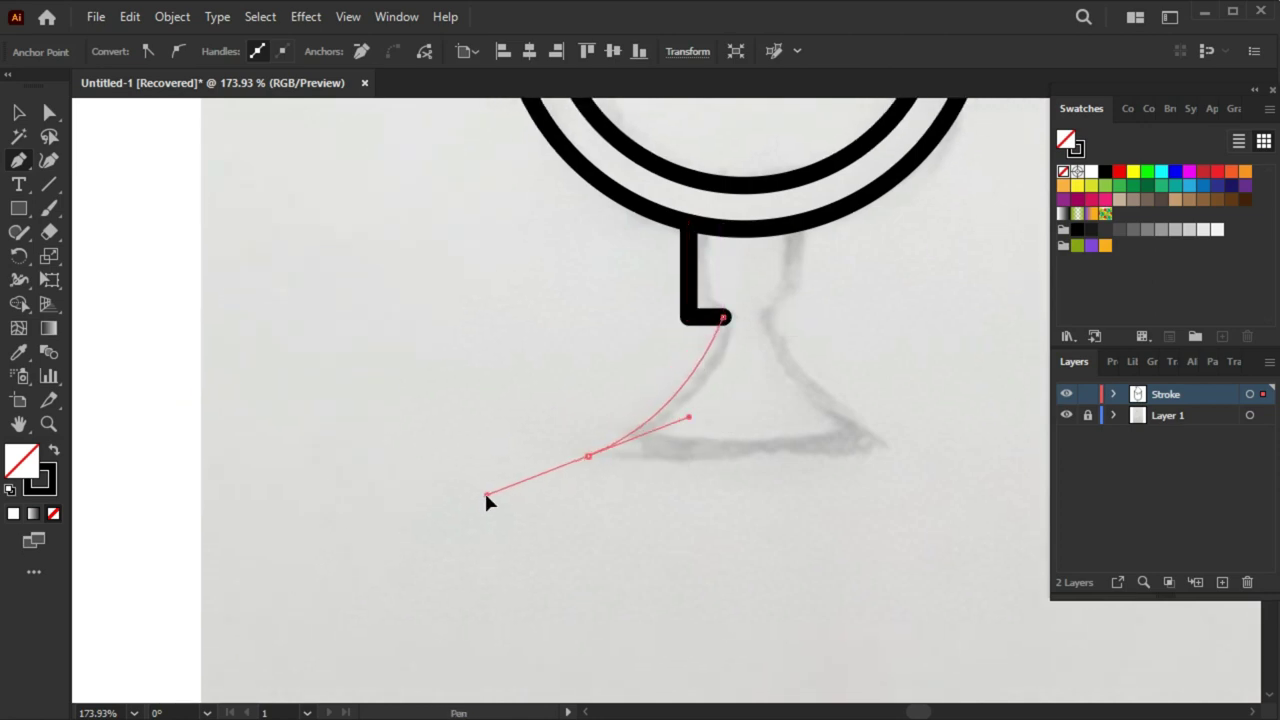
left_click(588, 457)
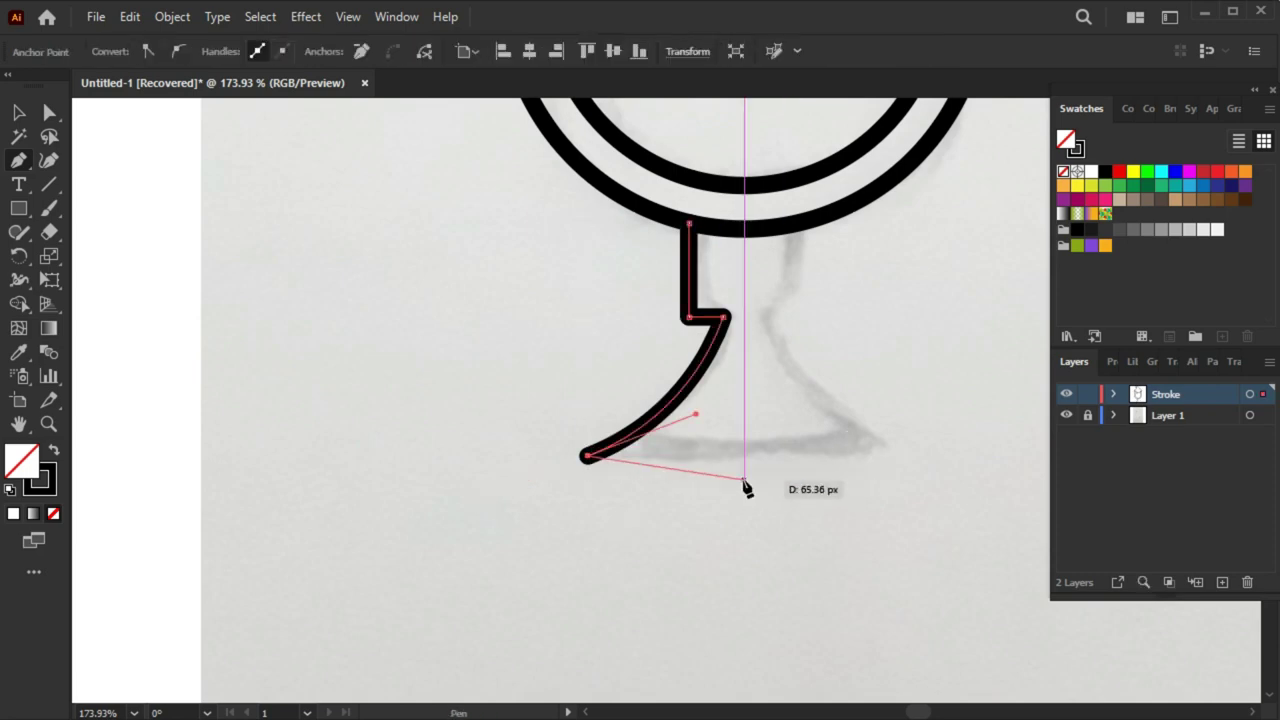
left_click_drag(744, 482, 786, 484)
left_click_drag(885, 458, 890, 440)
Round the inner corner where the stem meets the bowl at the neck
key("v")
left_click(623, 349)
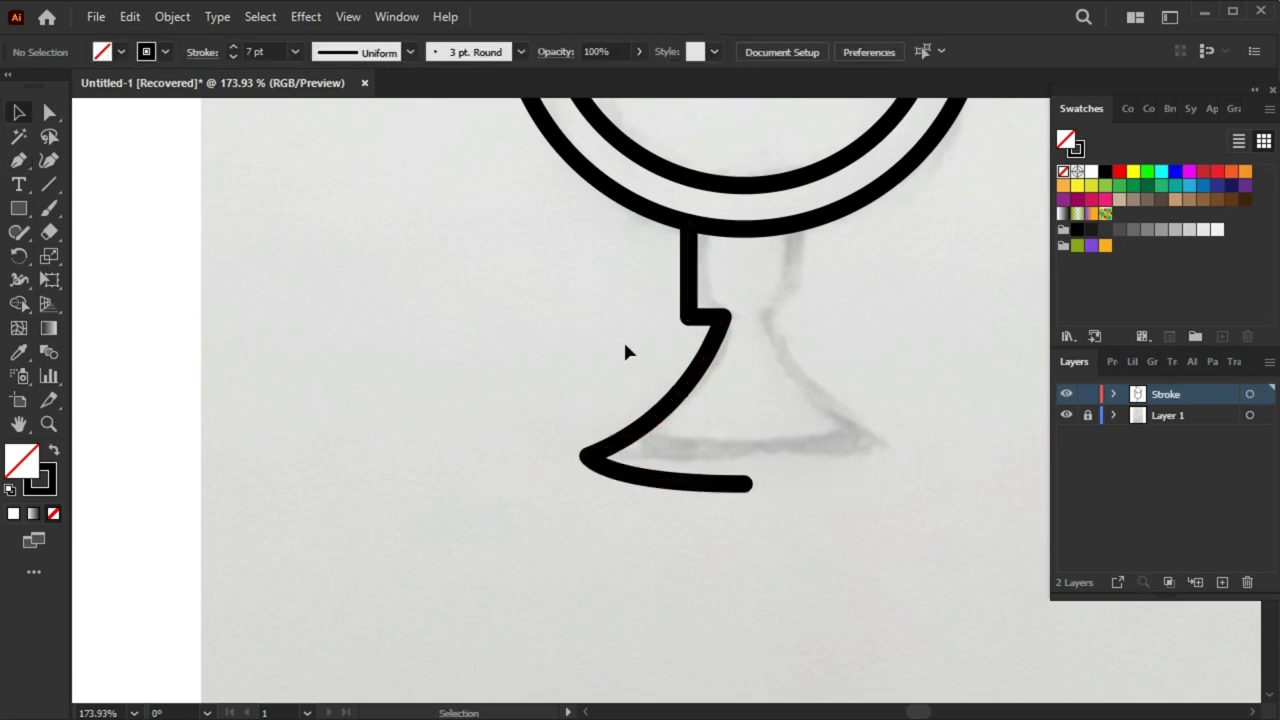
left_click(711, 478)
key("a")
left_click(697, 325)
left_click_drag(704, 316, 720, 287)
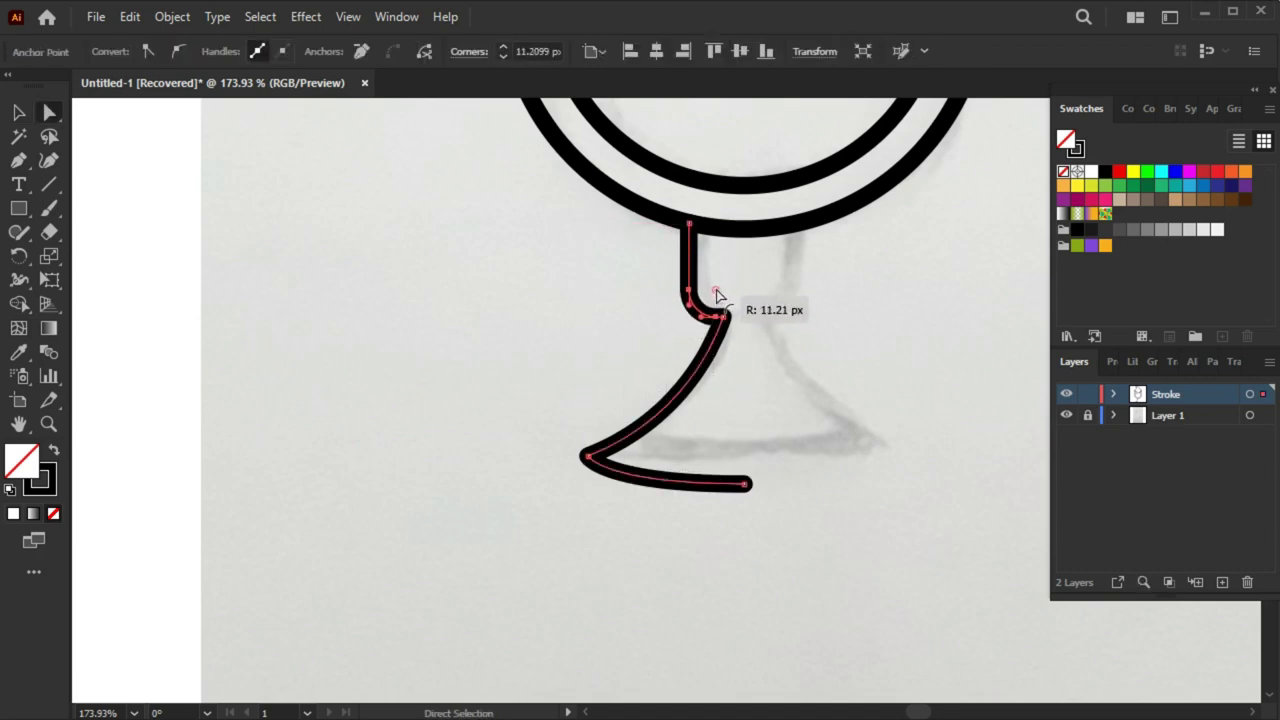
left_click(701, 401)
Reflect a vertical copy of the stem half across the foot's centre point
key("v")
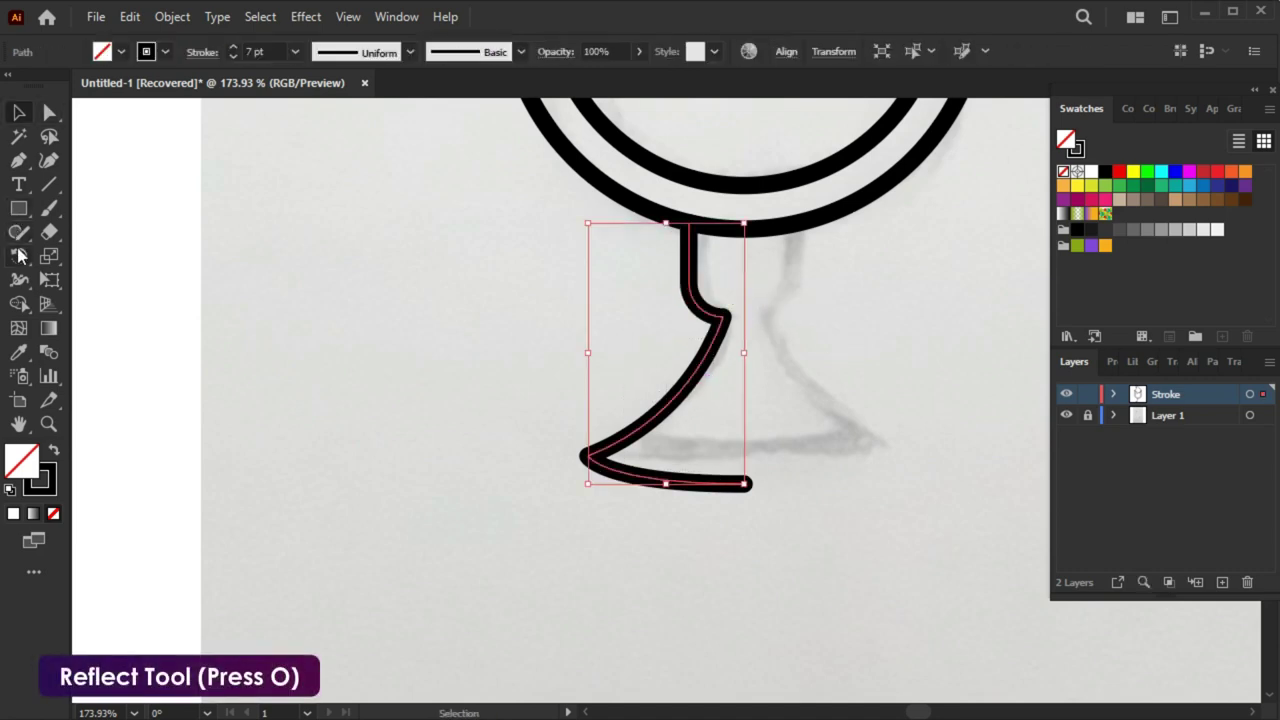
left_click_drag(20, 257, 95, 278)
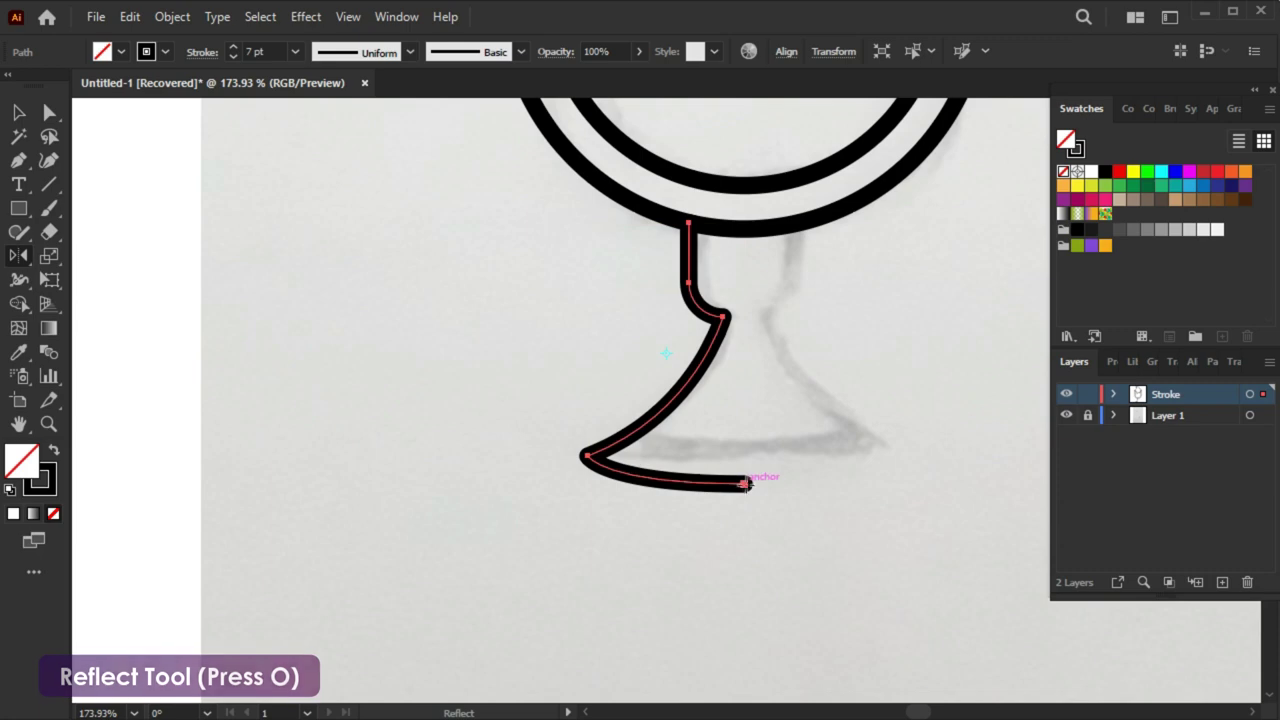
left_click(745, 484, "alt")
left_click(934, 574)
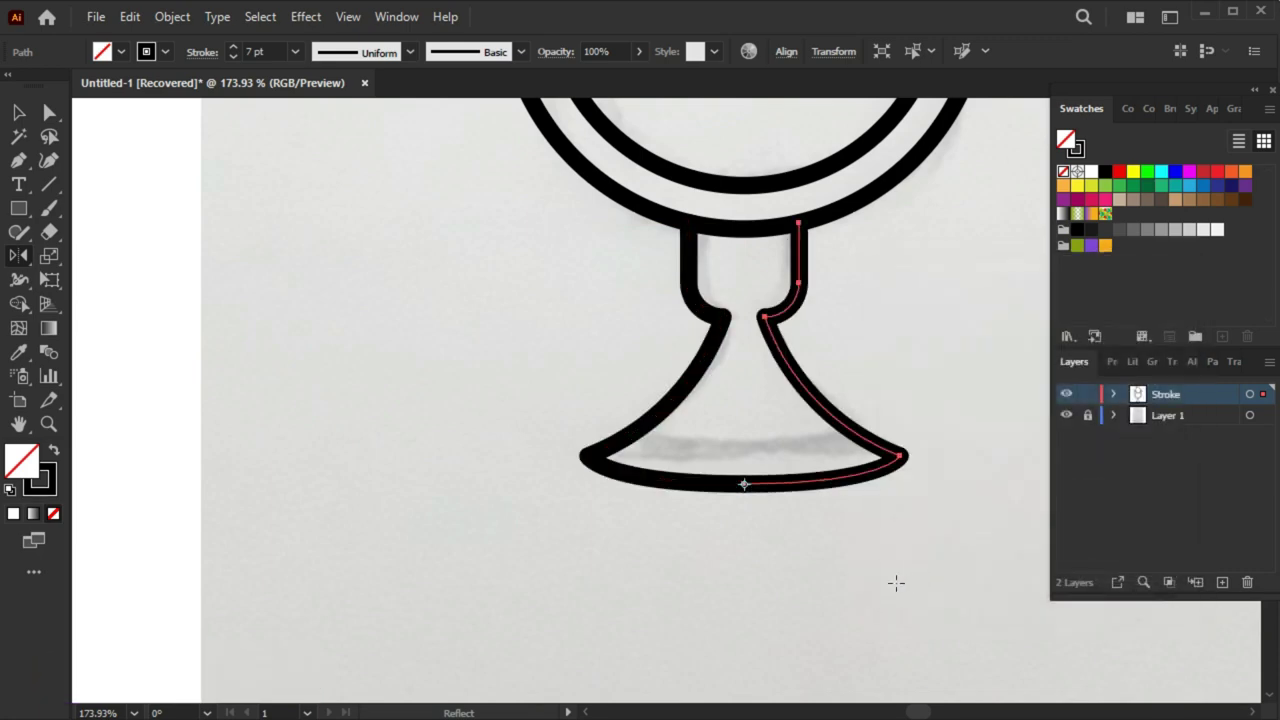
key("v")
left_click(894, 583)
scroll(810, 502, "down", 2)
scroll(822, 497, "down", 1)
scroll(851, 480, "up", 1)
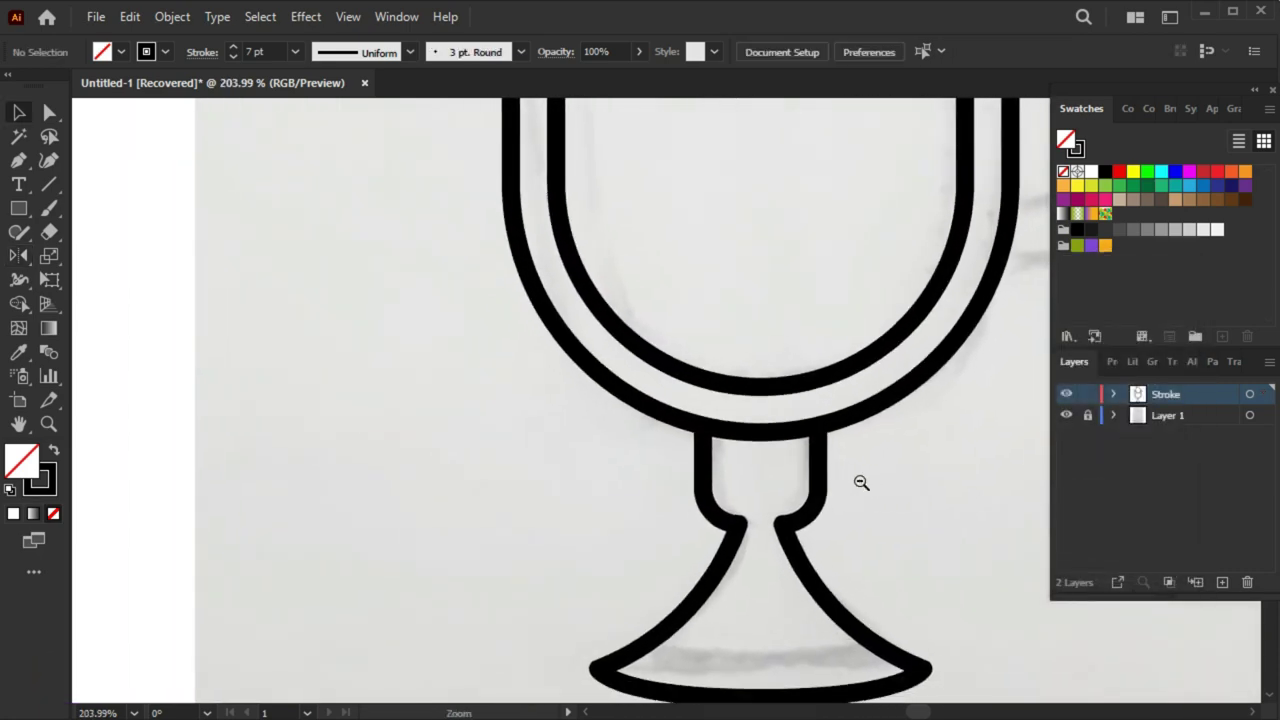
scroll(860, 483, "up", 3)
Pen-draw a three-sided rectangular handle off the glass's right edge
scroll(694, 517, "down", 1)
left_click_drag(752, 404, 671, 497)
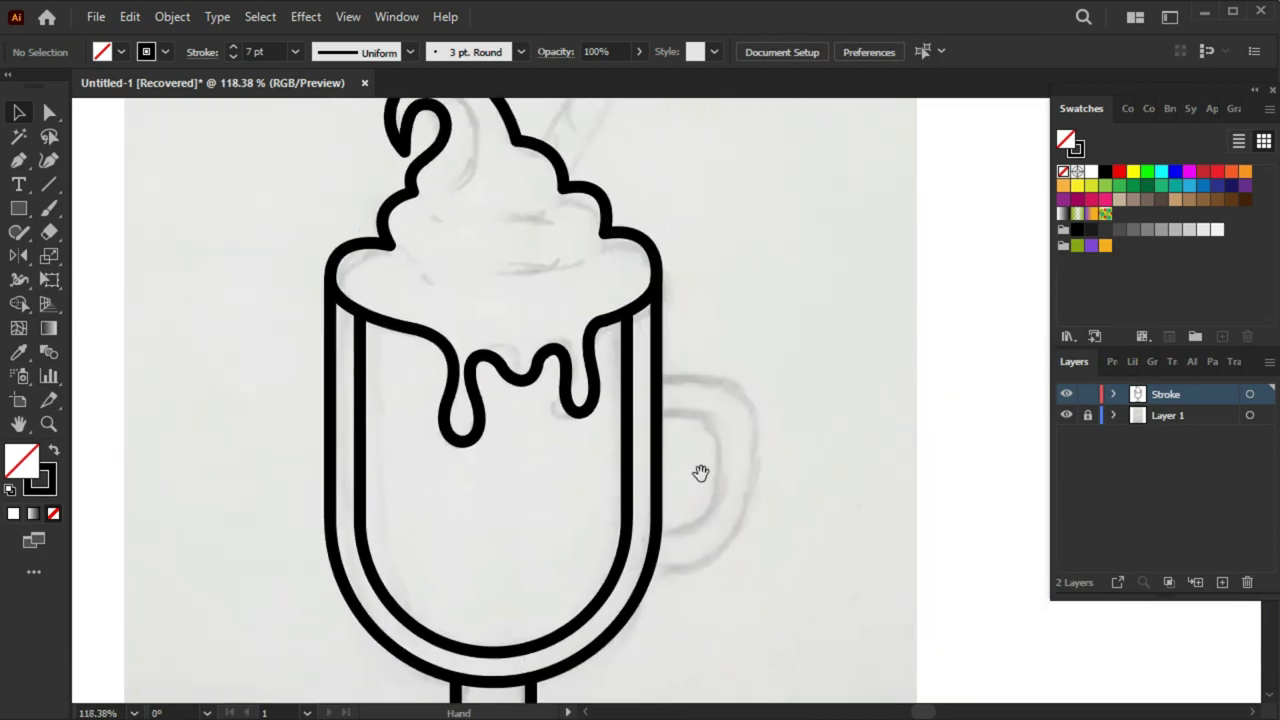
left_click_drag(695, 450, 743, 449)
scroll(780, 460, "up", 2)
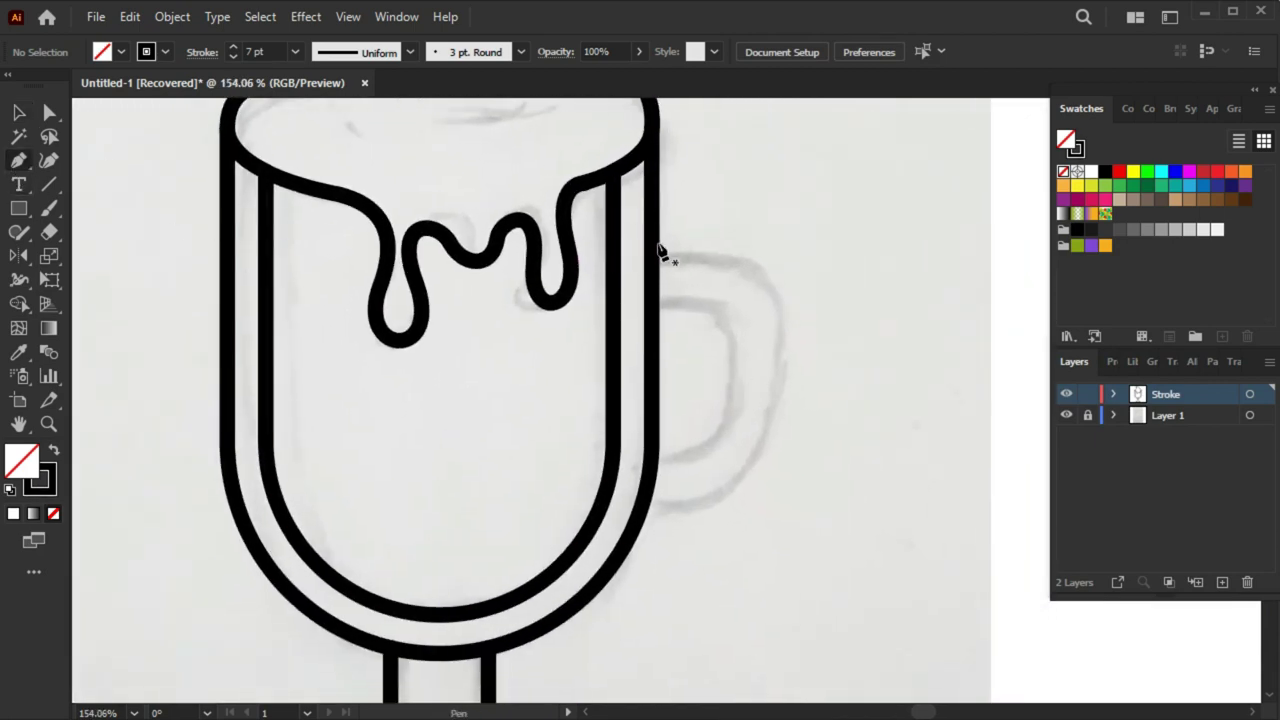
left_click(651, 248)
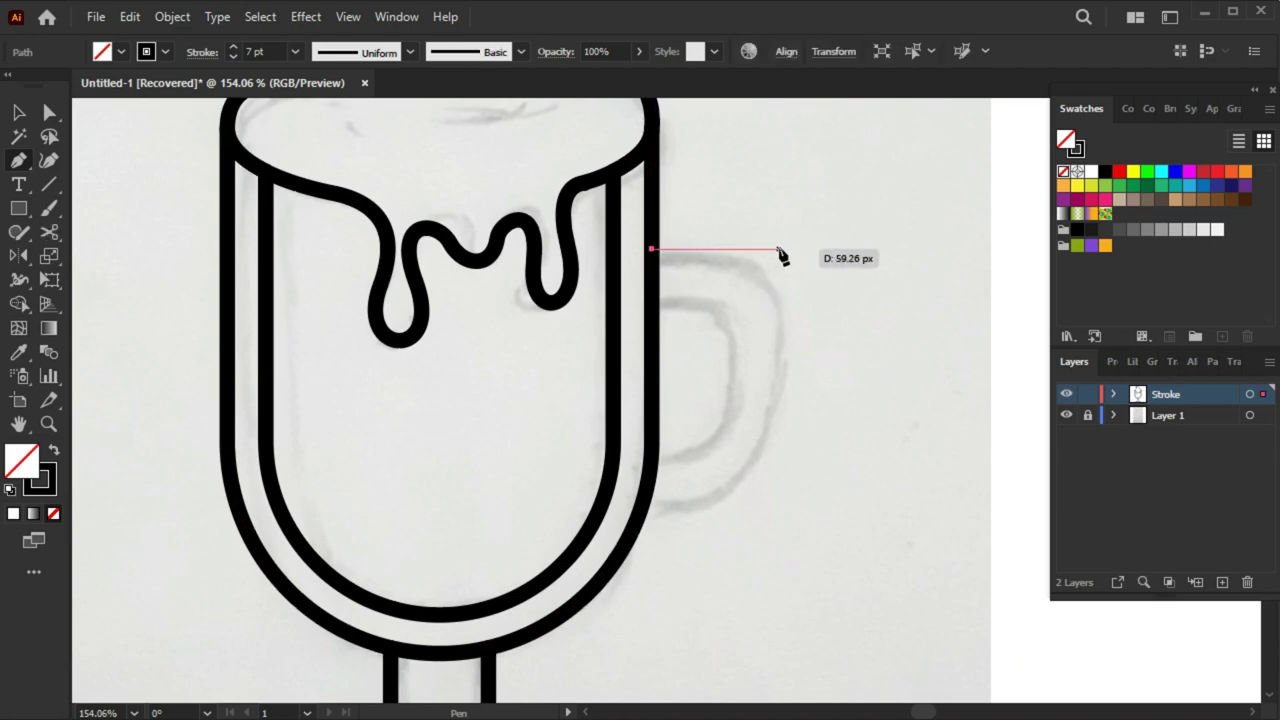
left_click(775, 249)
left_click(775, 490)
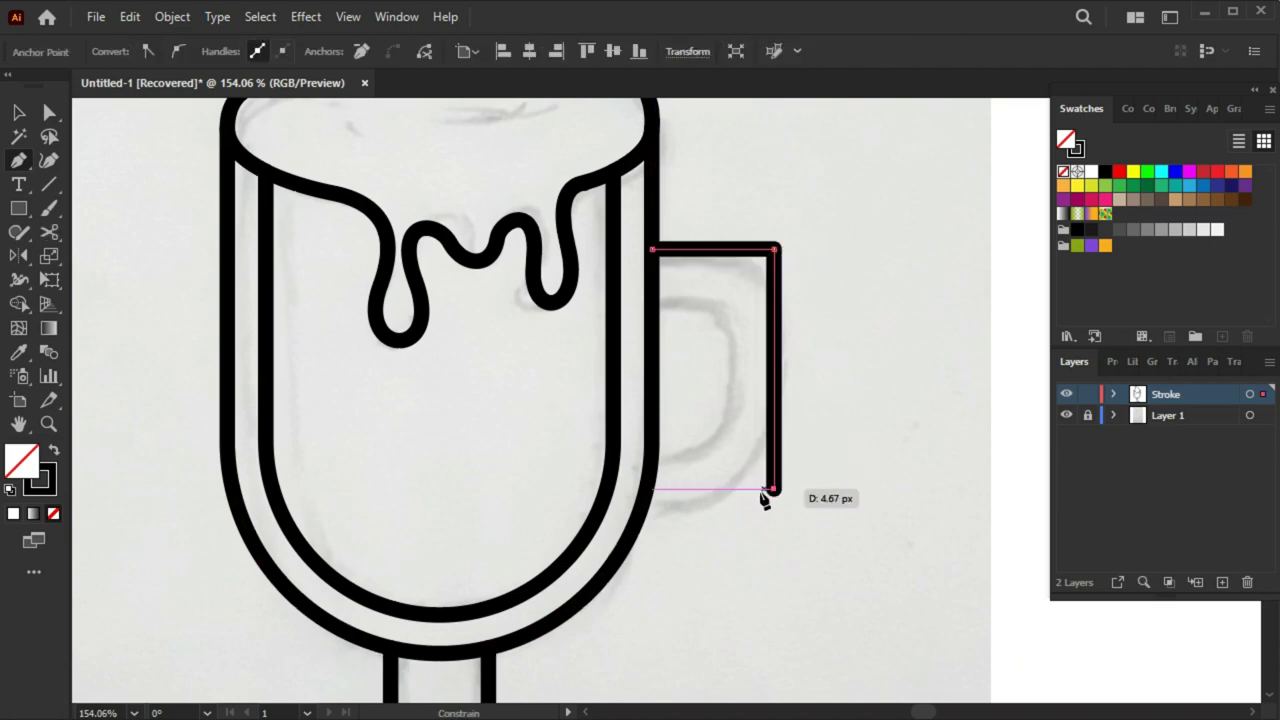
left_click(646, 490)
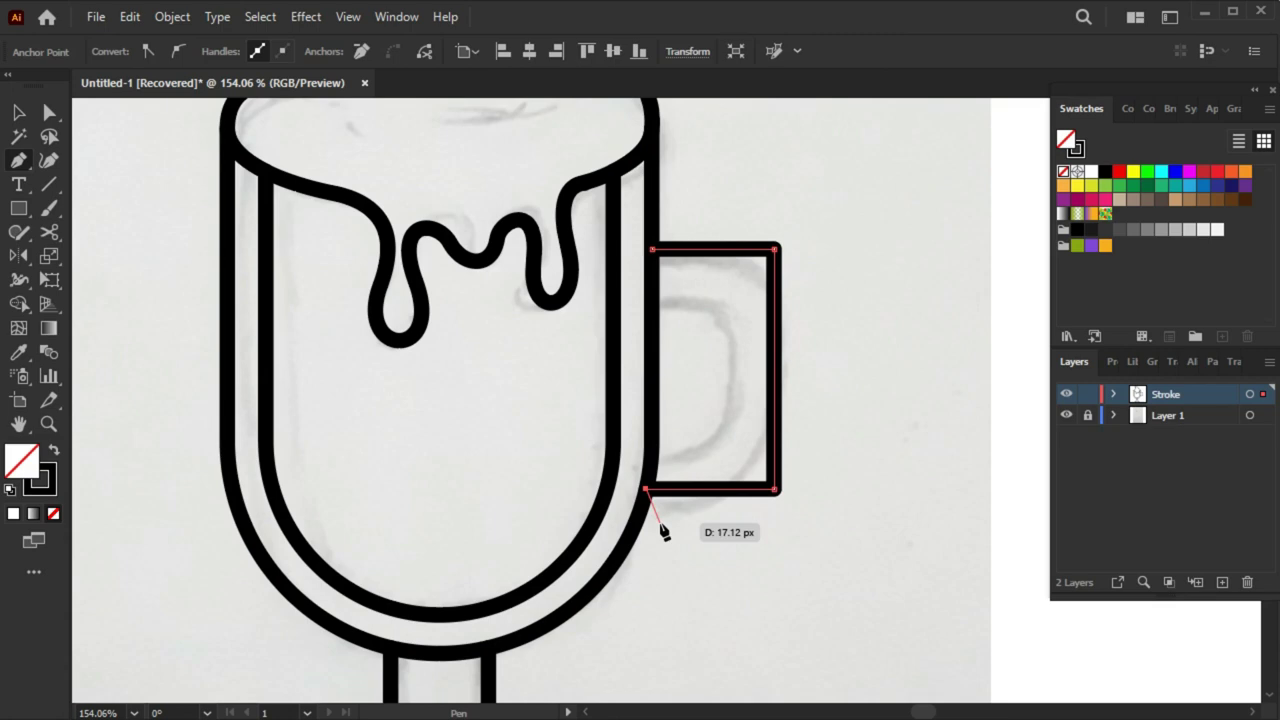
key("v")
left_click(692, 524)
Round the handle's top-right and bottom-right corners using live-corner widgets
left_click(776, 415)
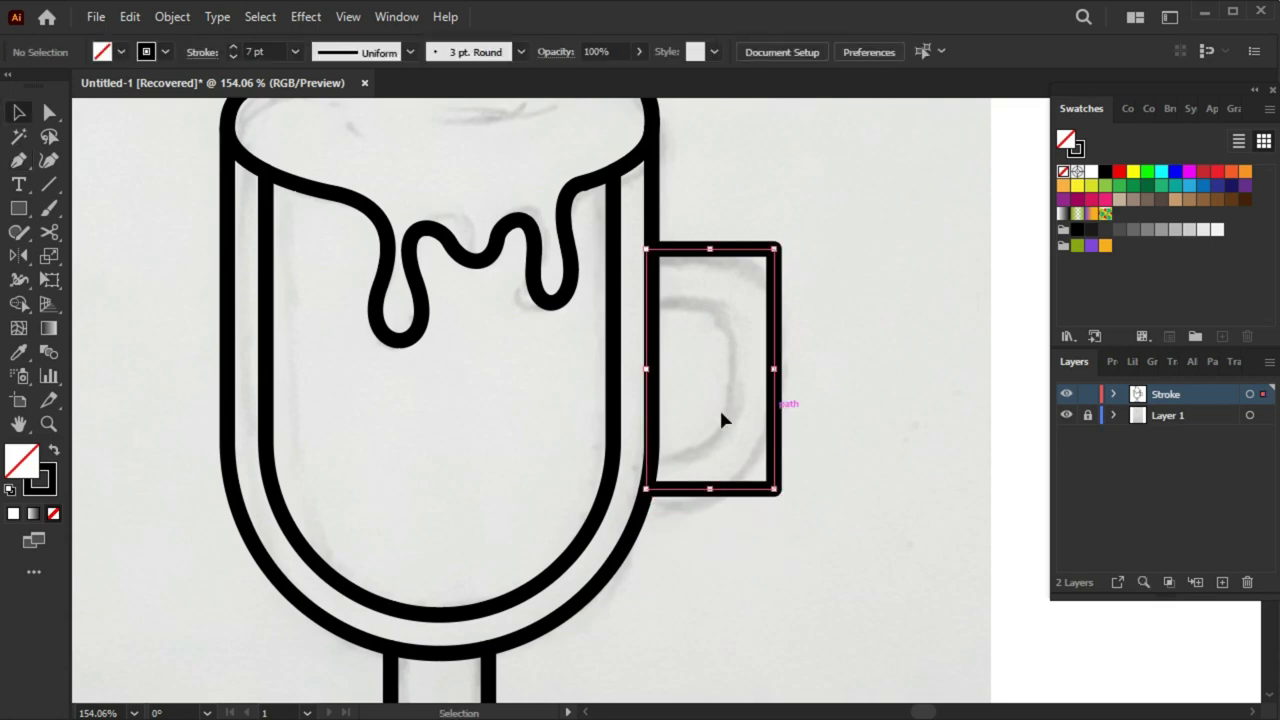
left_click(52, 113)
left_click_drag(759, 266, 712, 310)
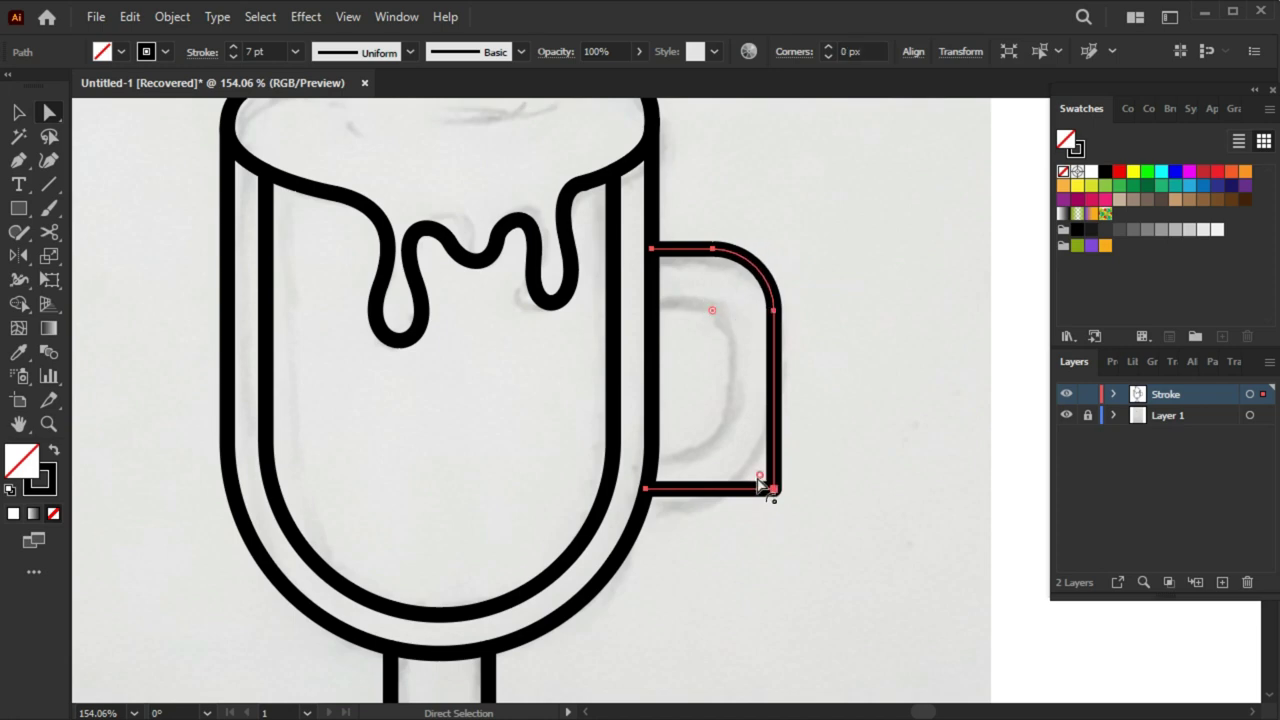
left_click_drag(758, 481, 604, 455)
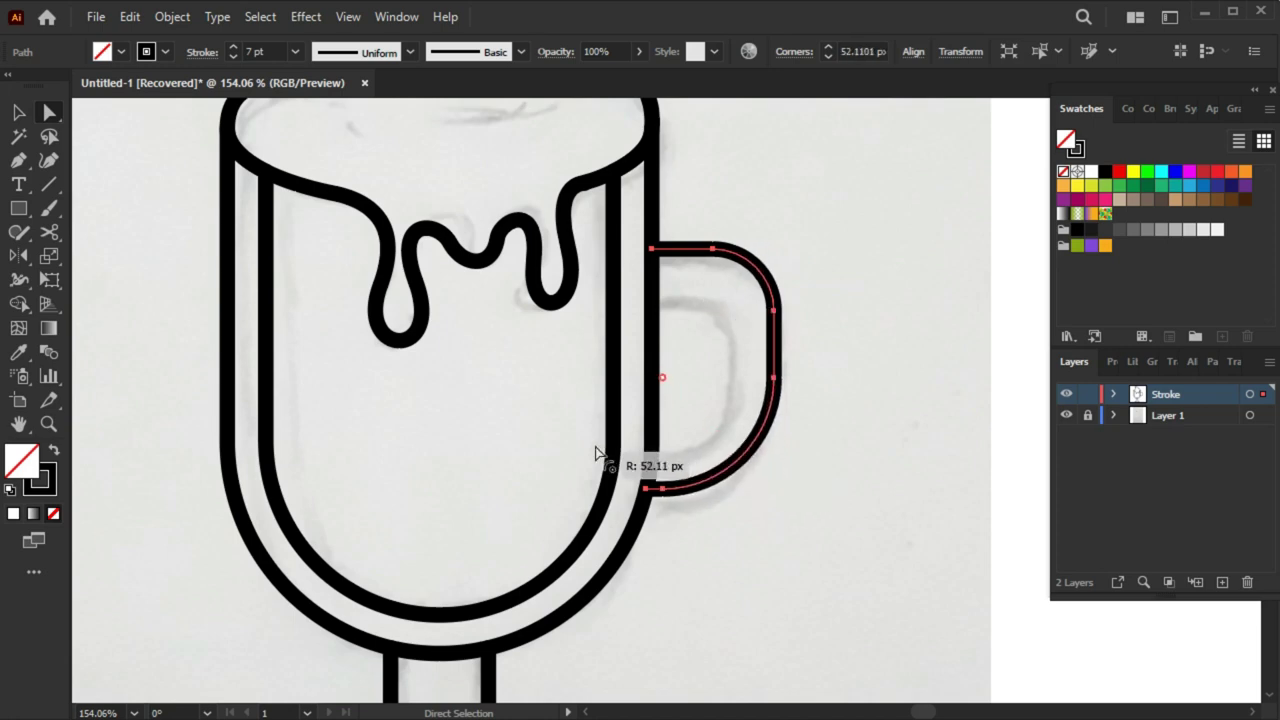
left_click_drag(595, 453, 588, 453)
left_click_drag(660, 388, 611, 371)
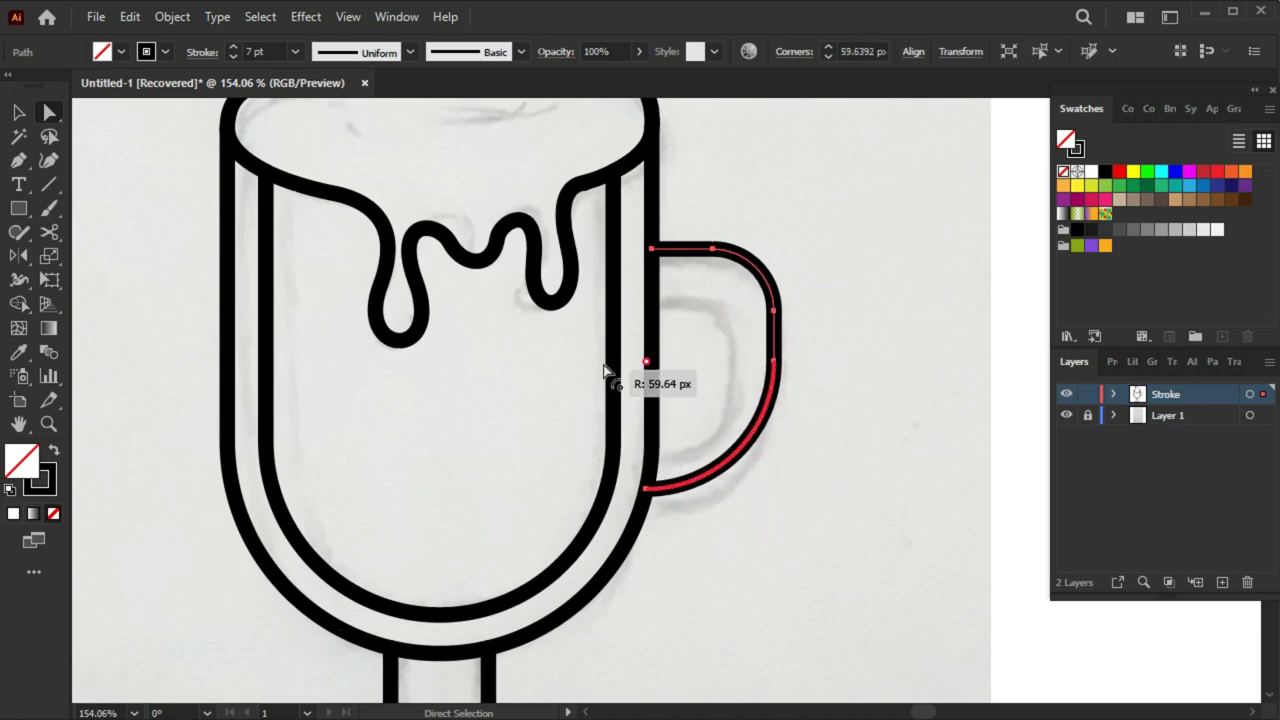
left_click(800, 508)
key("v")
left_click(775, 415)
Offset the handle path by -22 px to create an inner parallel outline
left_click(172, 16)
mouse_move(245, 509)
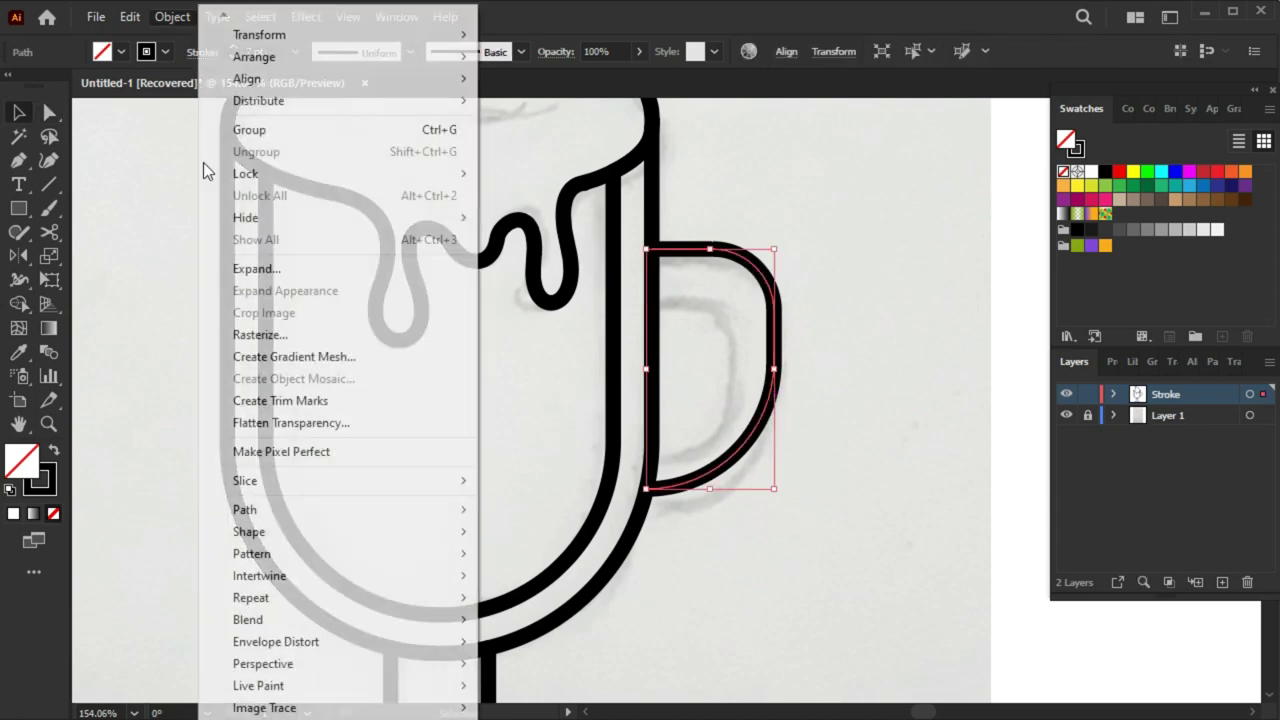
left_click(558, 342)
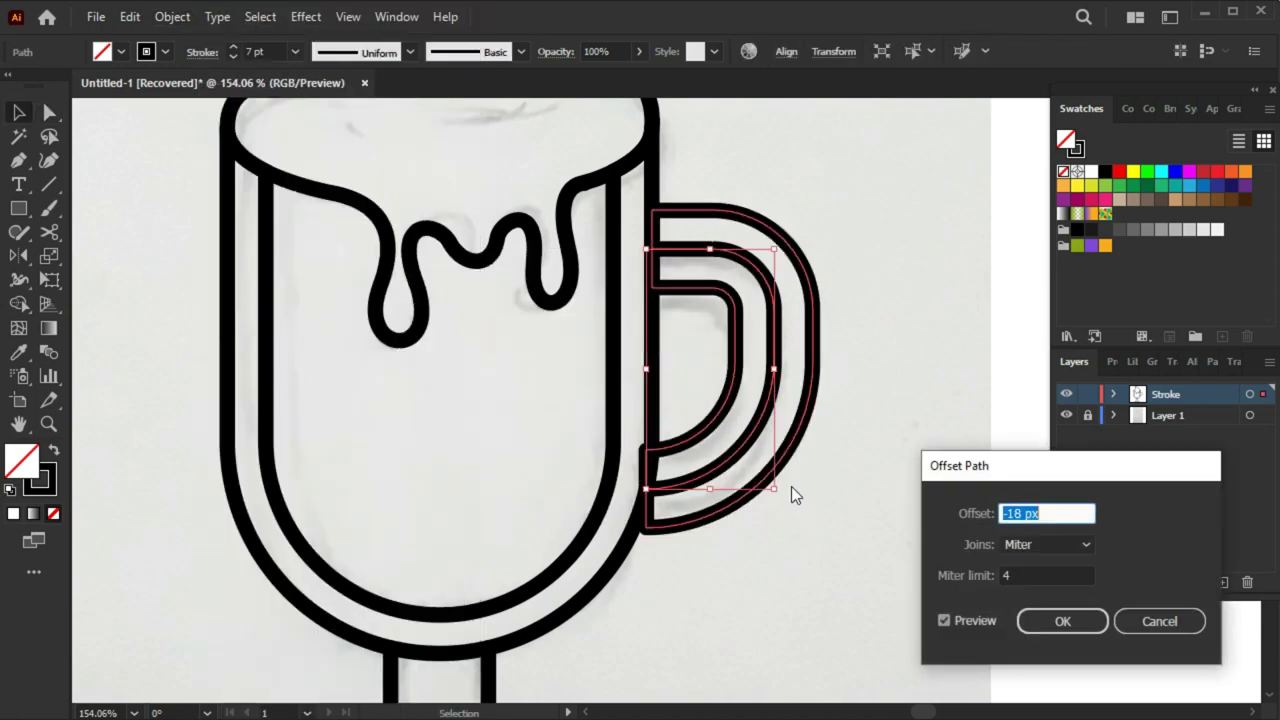
key("Down")
key("Down")
key("Down")
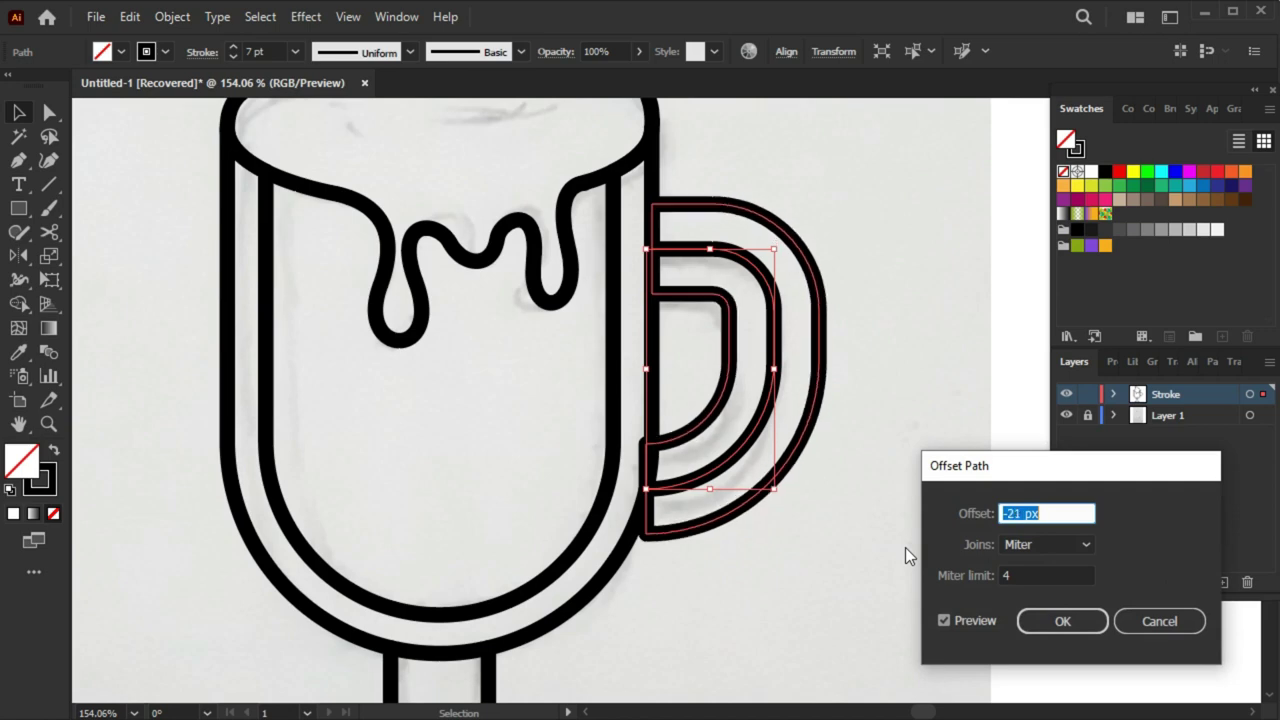
key("Down")
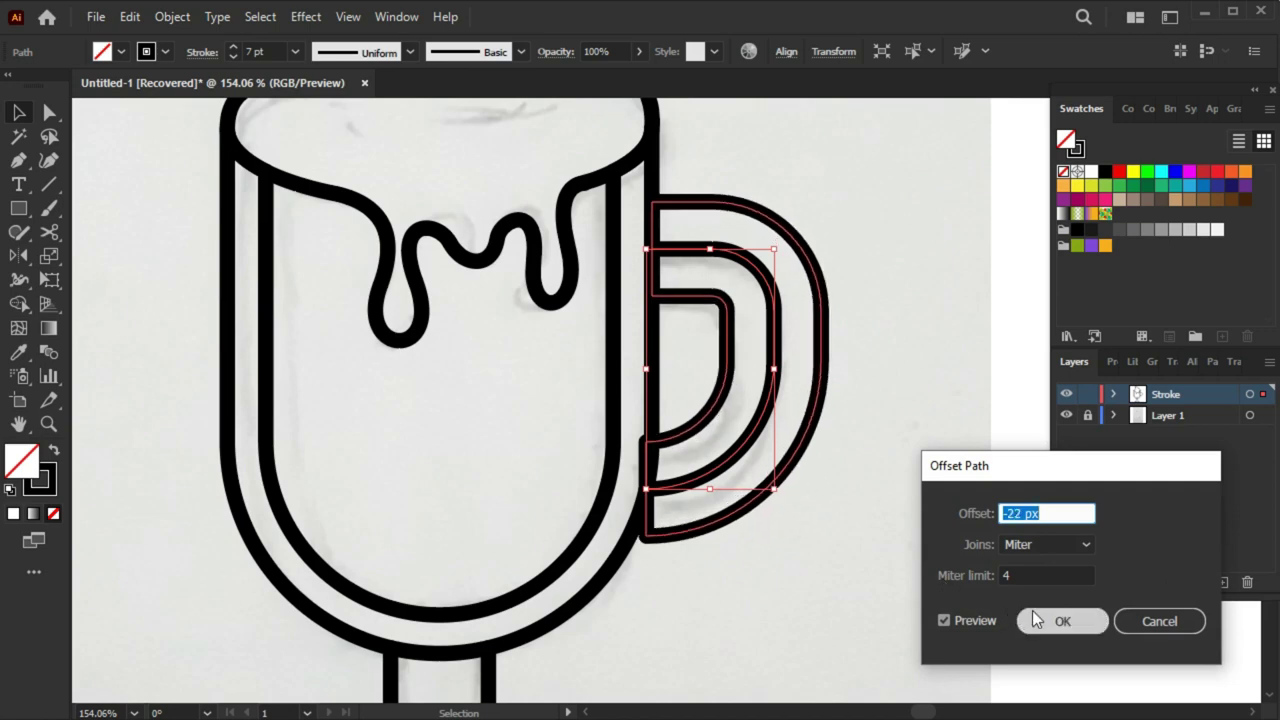
left_click(1034, 618)
Cut the offset outline at the glass and delete the unwanted outer piece
key("c")
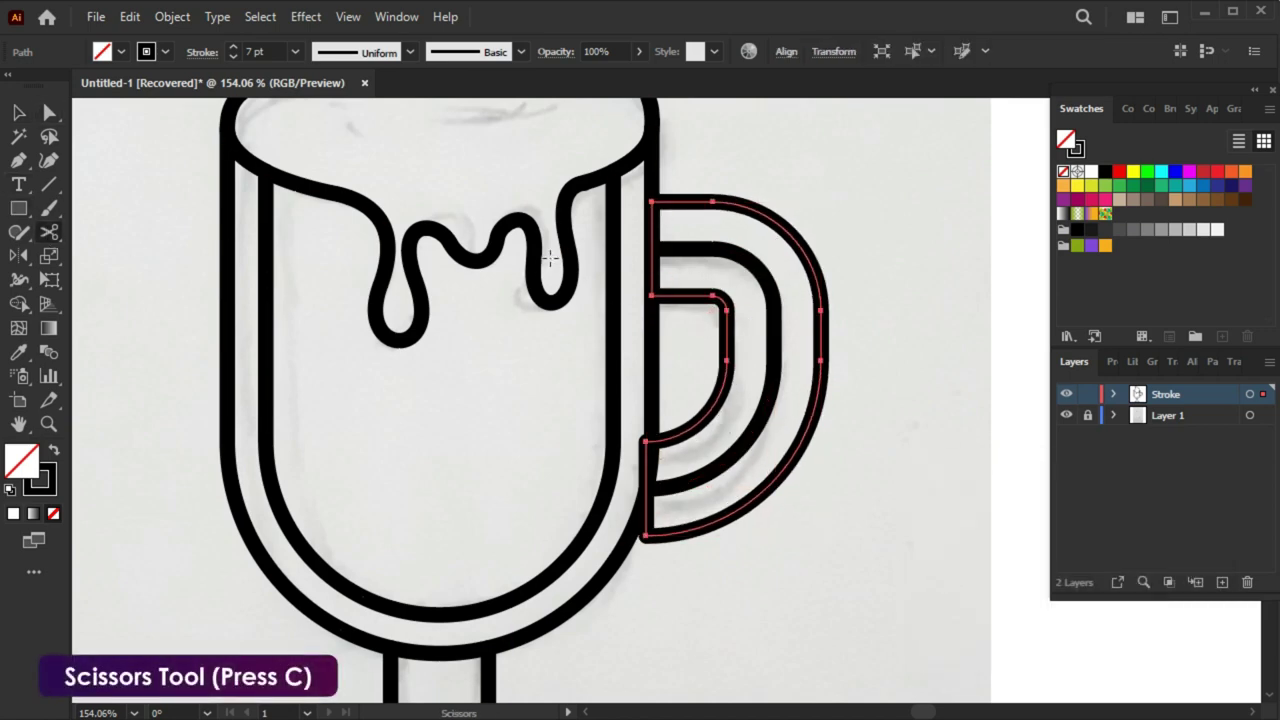
left_click(646, 296)
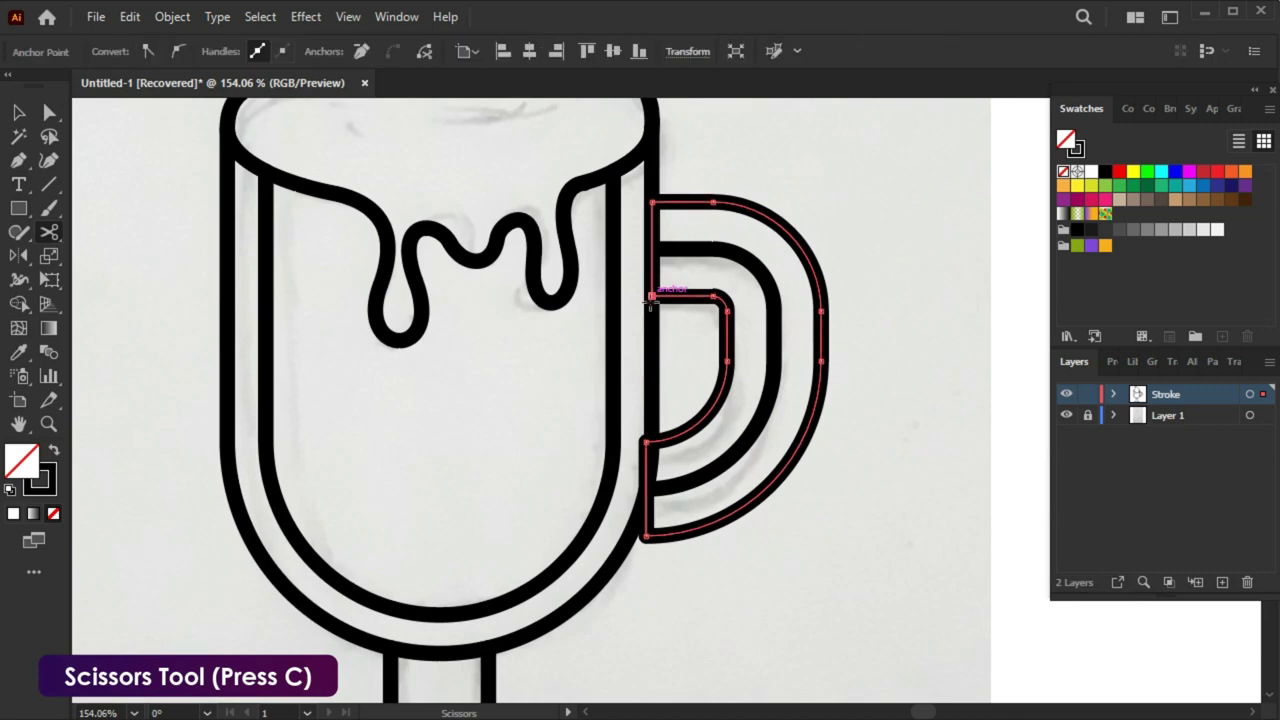
left_click(650, 440)
key("v")
left_click(760, 552)
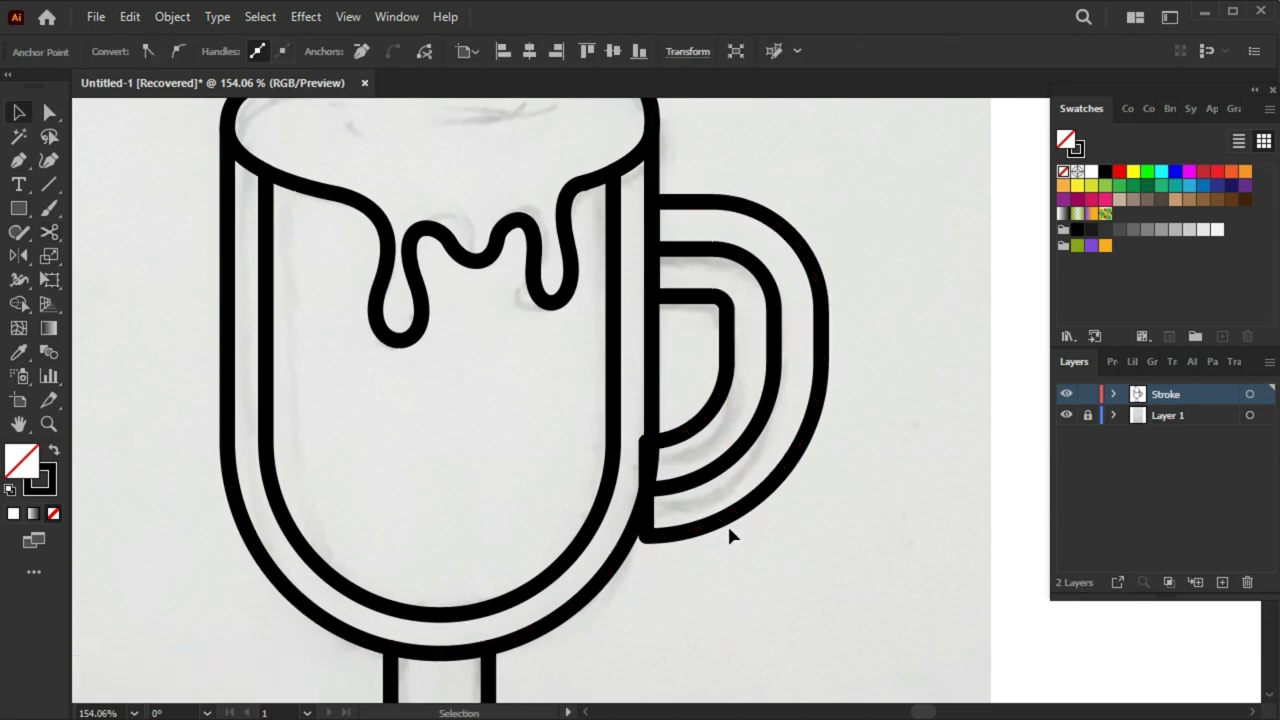
left_click_drag(722, 527, 857, 537)
key("Delete")
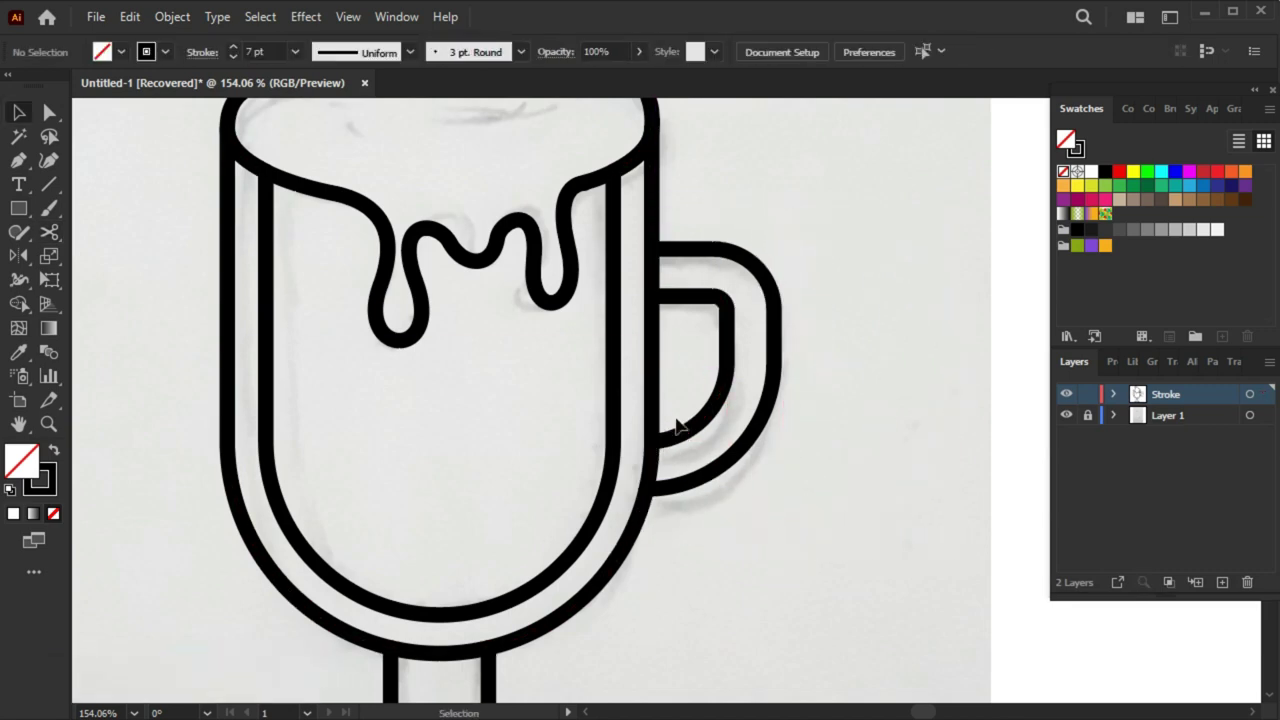
key("a")
left_click(672, 298, "ctrl")
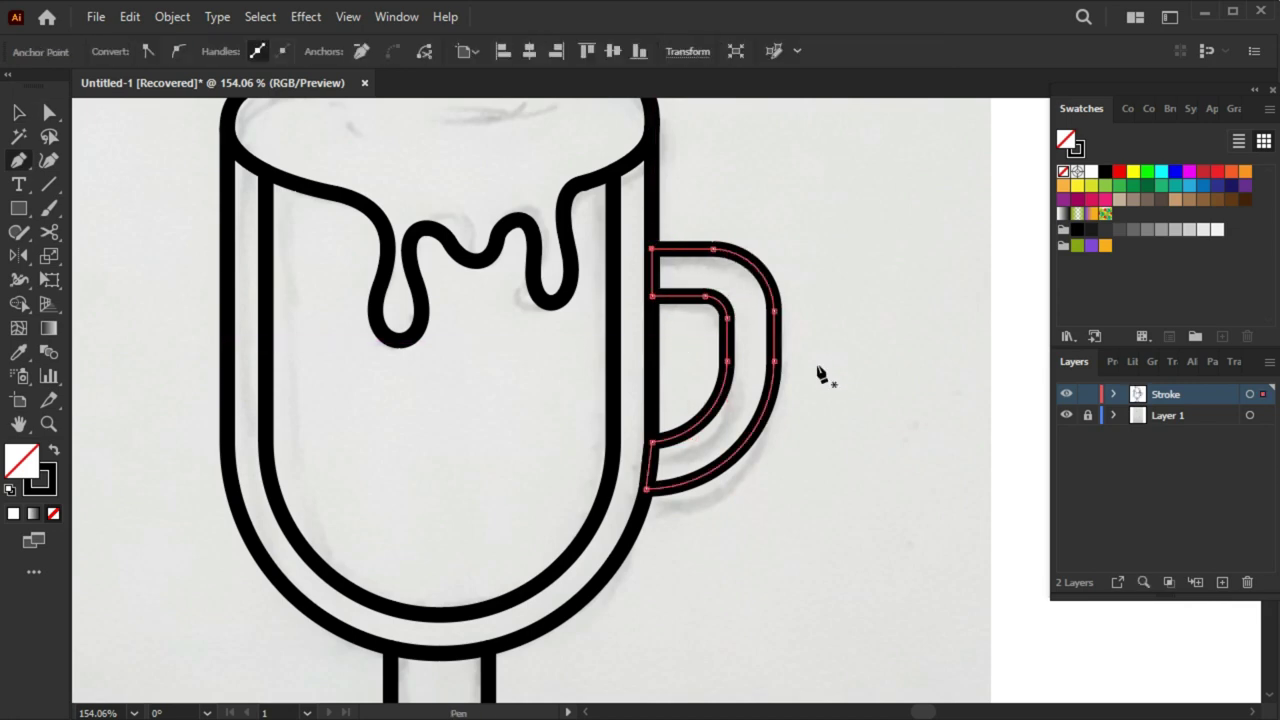
Shape Builder the handle area into a closed shape, undo, and zoom out to the whole glass
key("v")
left_click(806, 226)
key("ctrl+a")
key("shift+m")
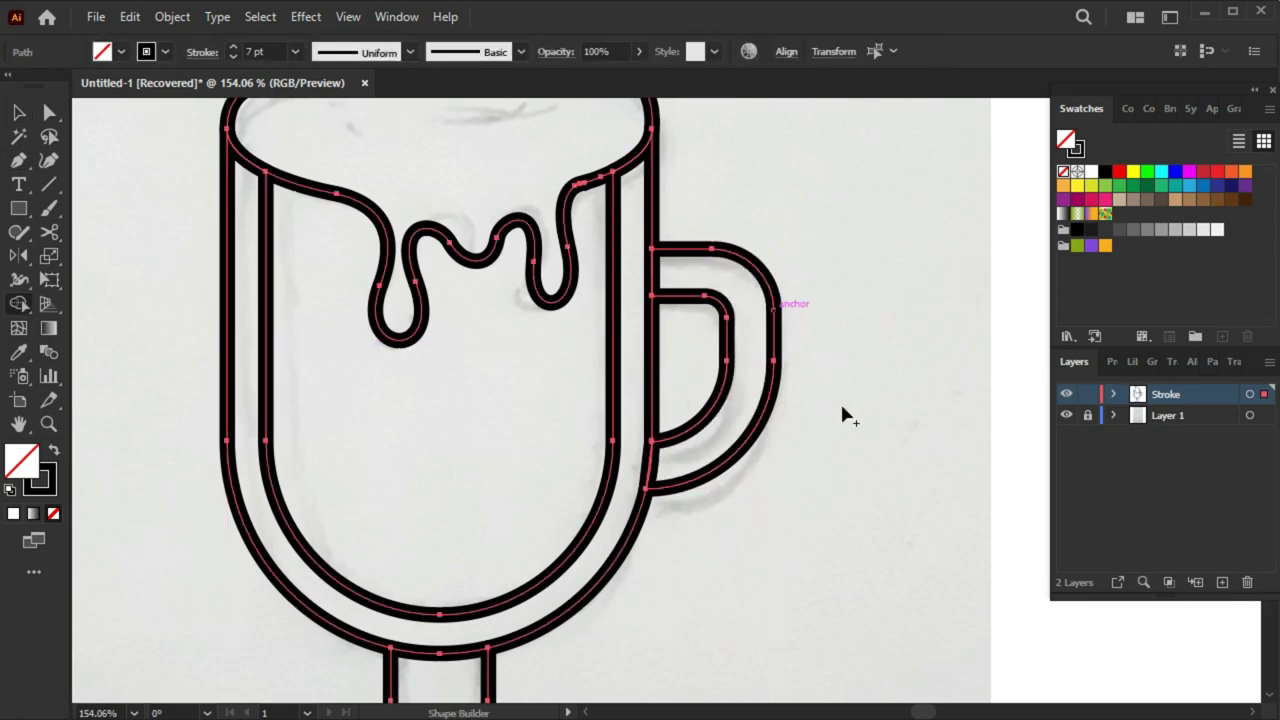
left_click(775, 380)
key("ctrl+z")
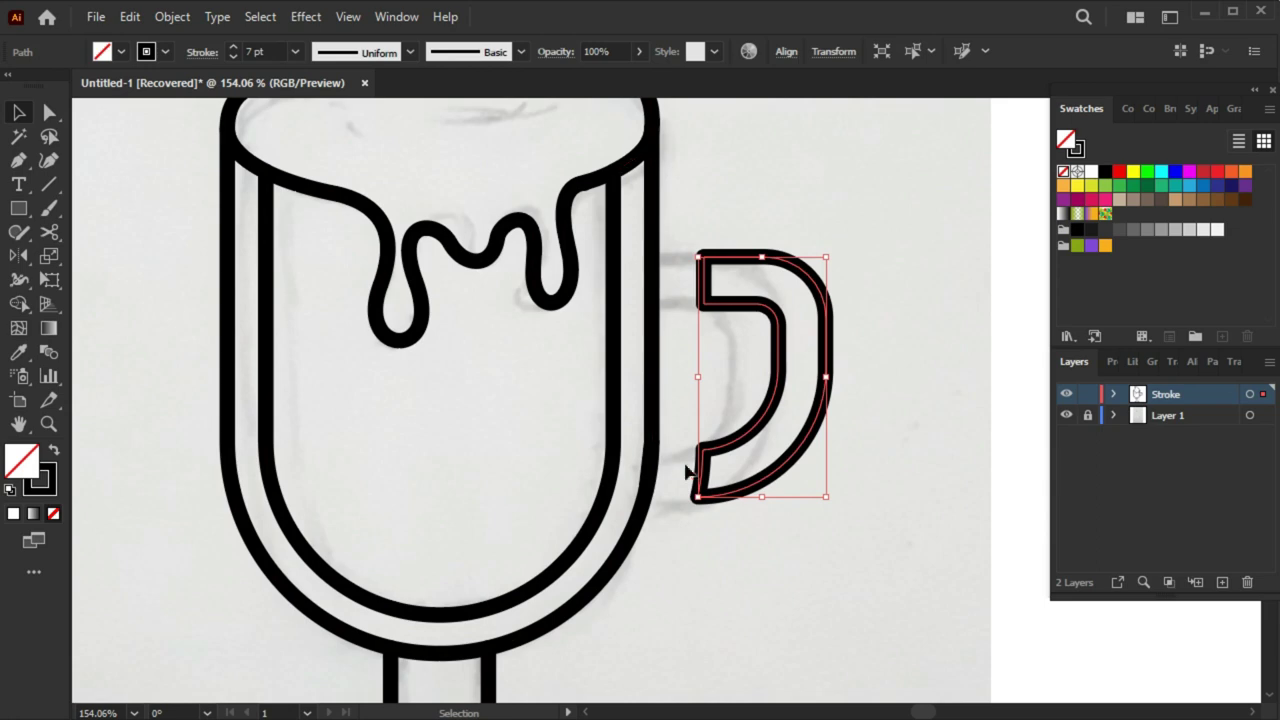
key("ctrl+z")
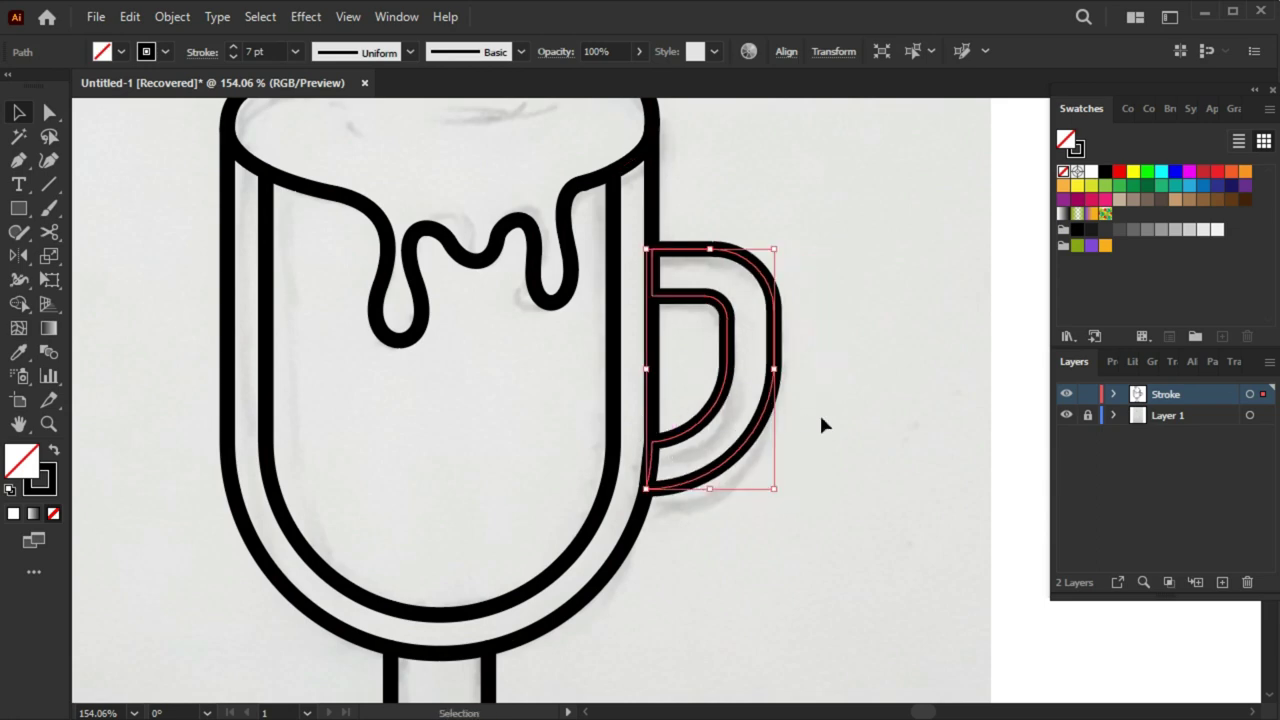
left_click(822, 425)
key("z")
left_click_drag(790, 367, 563, 413)
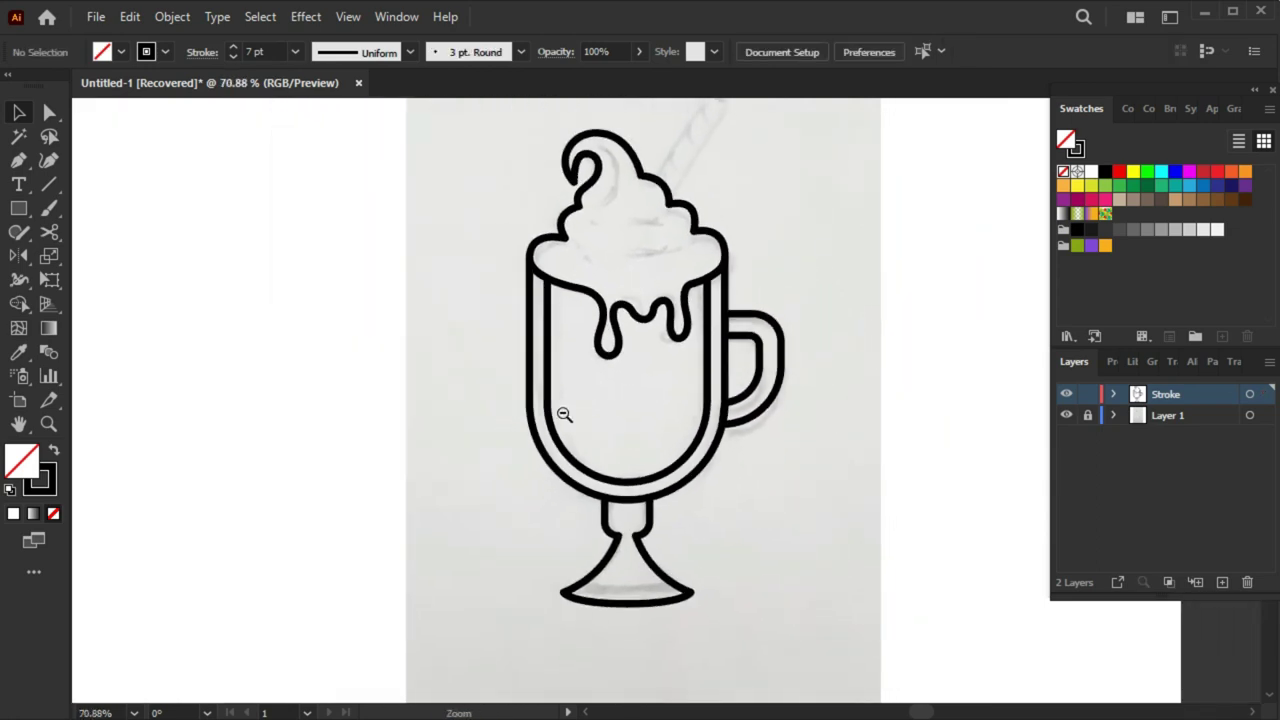
Draw a tall thin rectangle, about 30 by 153 px, right of the cream
scroll(693, 366, "up", 4)
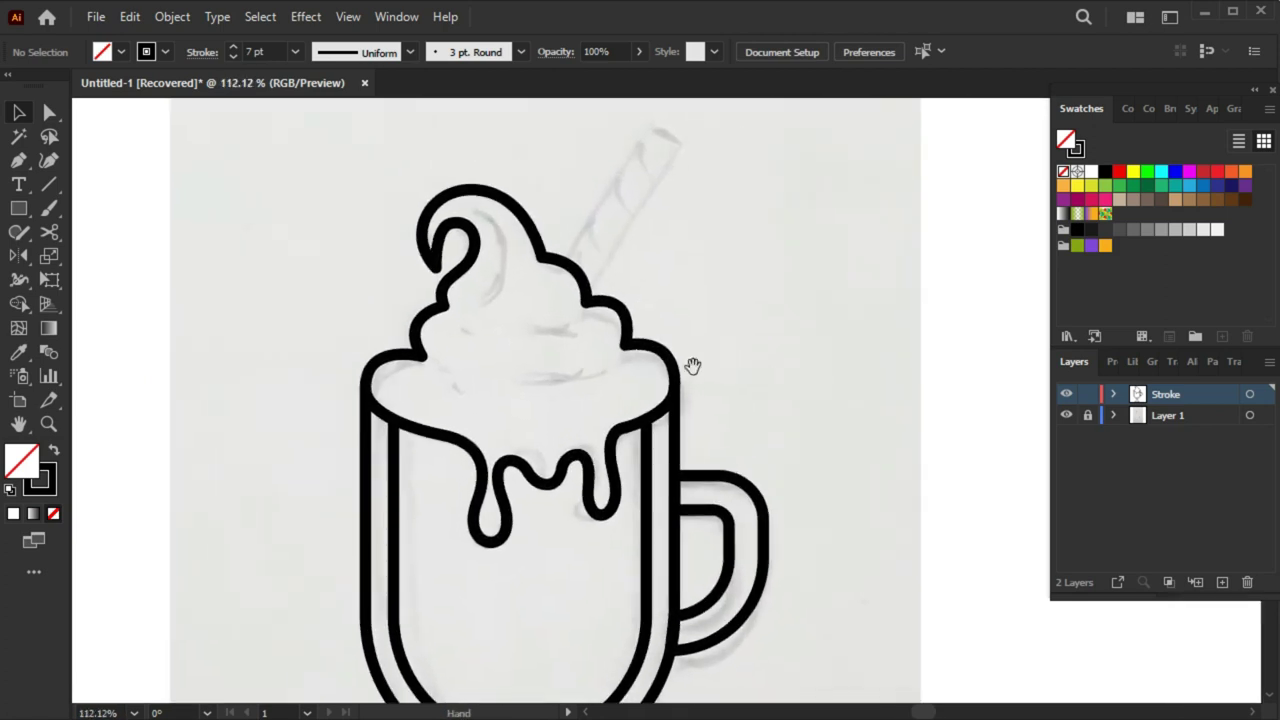
left_click_drag(693, 366, 768, 428)
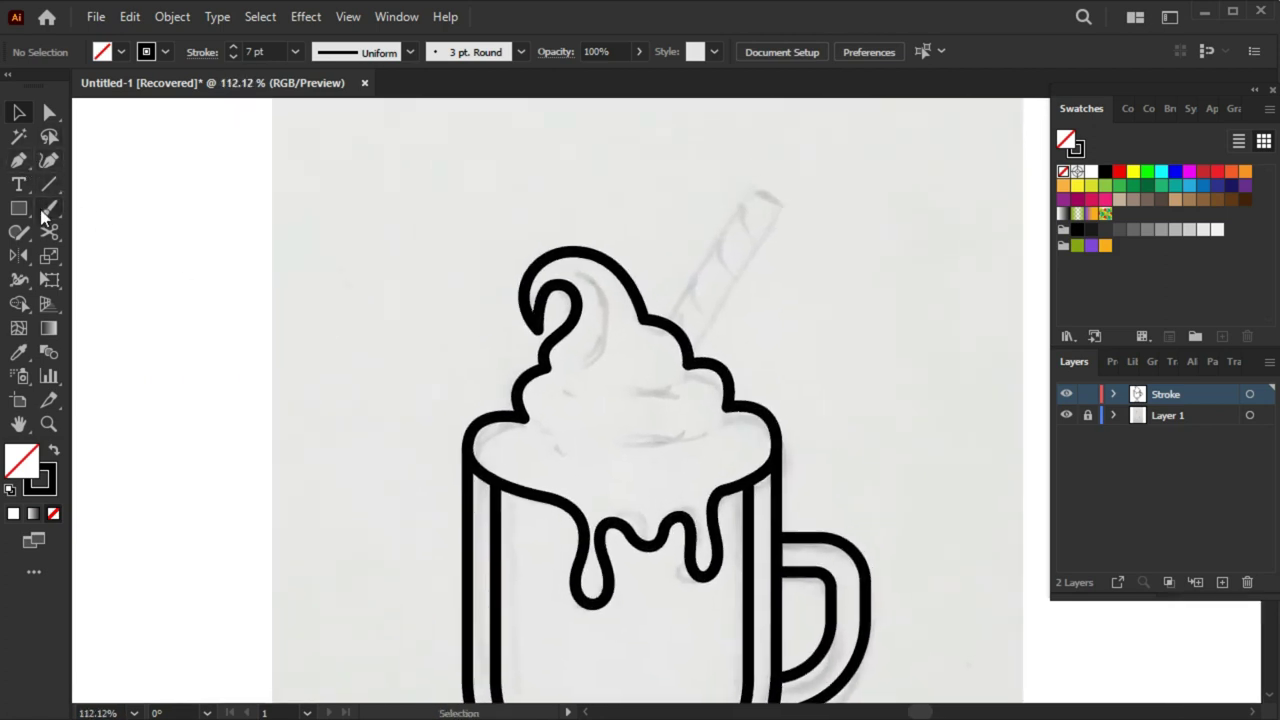
mouse_move(818, 175)
left_mouse_down()
mouse_move(866, 443)
mouse_move(858, 462)
left_mouse_up()
Draw a gentle curve across the straw and duplicate it down into nine stripes
key("ctrl+shift+a")
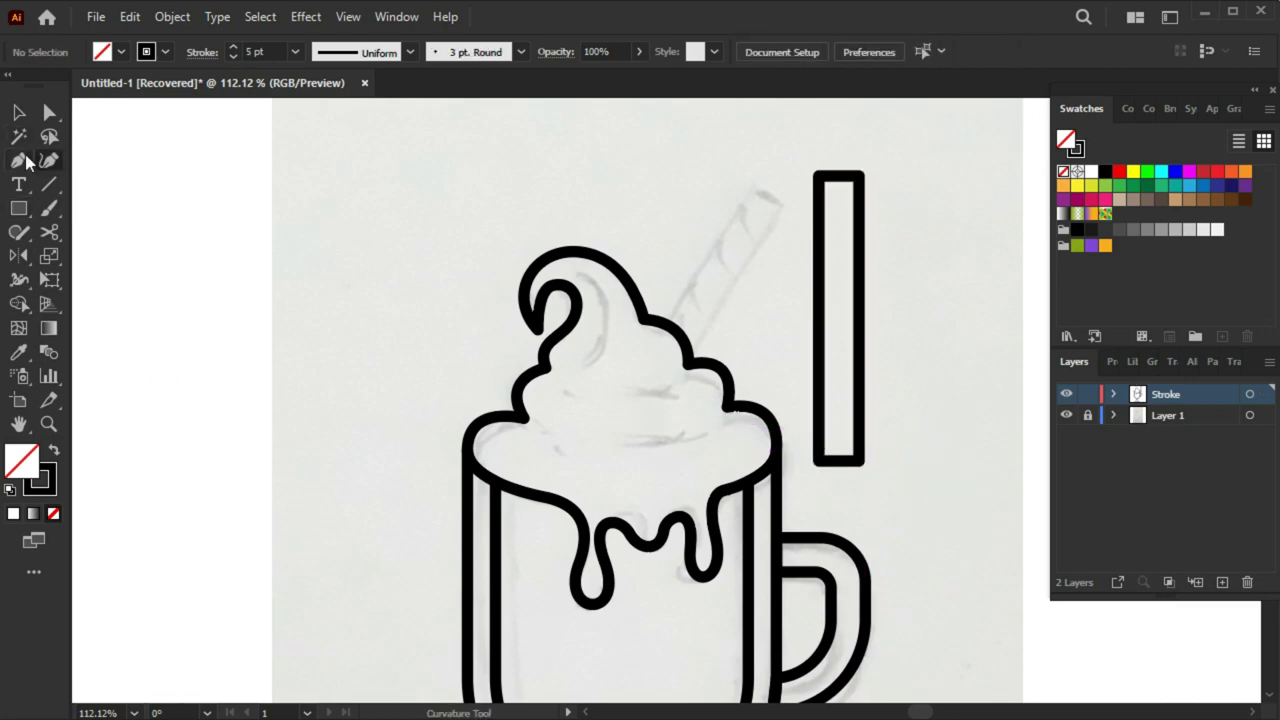
left_click(788, 190)
left_click_drag(941, 213, 957, 205)
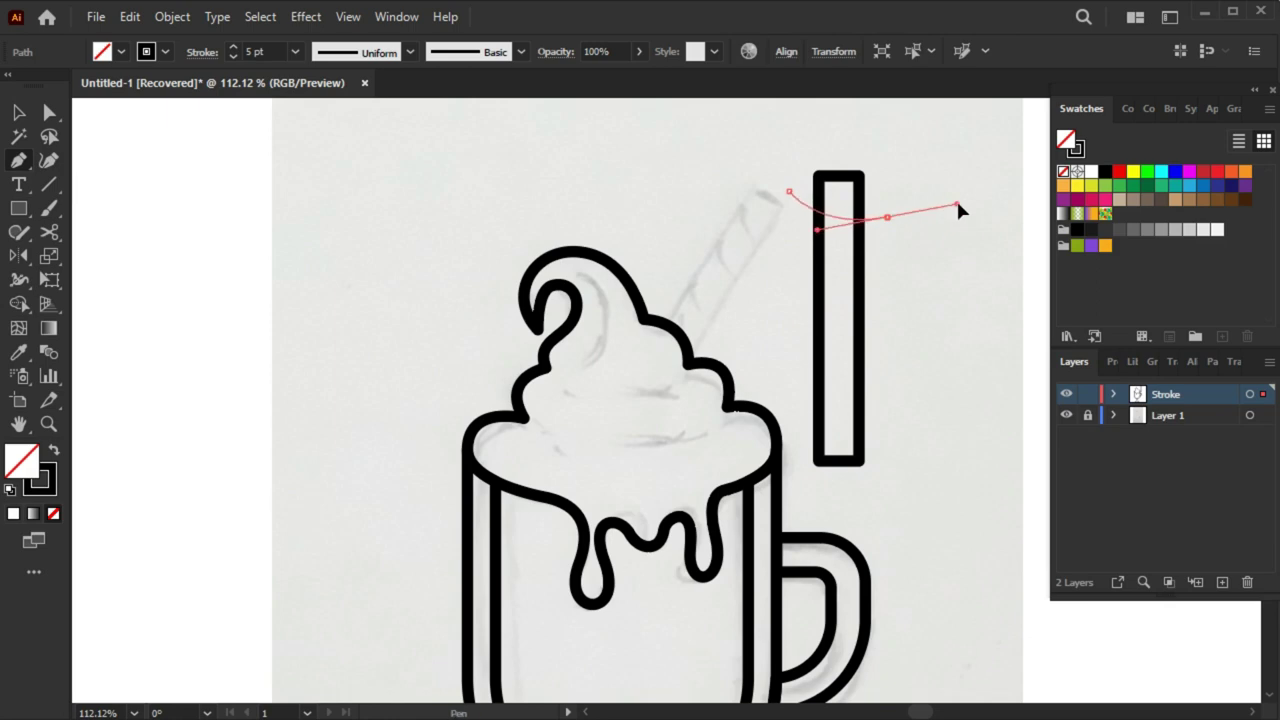
key("v")
left_click_drag(856, 229, 856, 250)
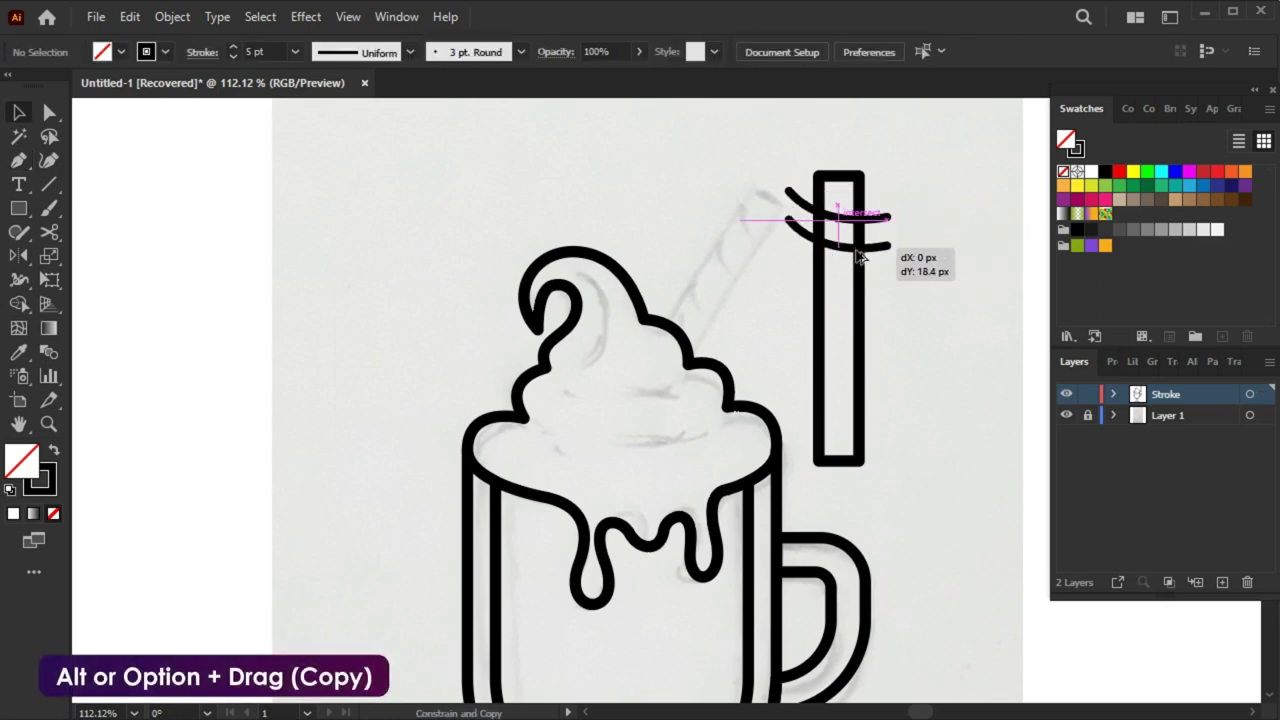
left_click(890, 215, "shift")
left_click_drag(876, 246, 876, 285)
key("ctrl+d")
key("ctrl+d")
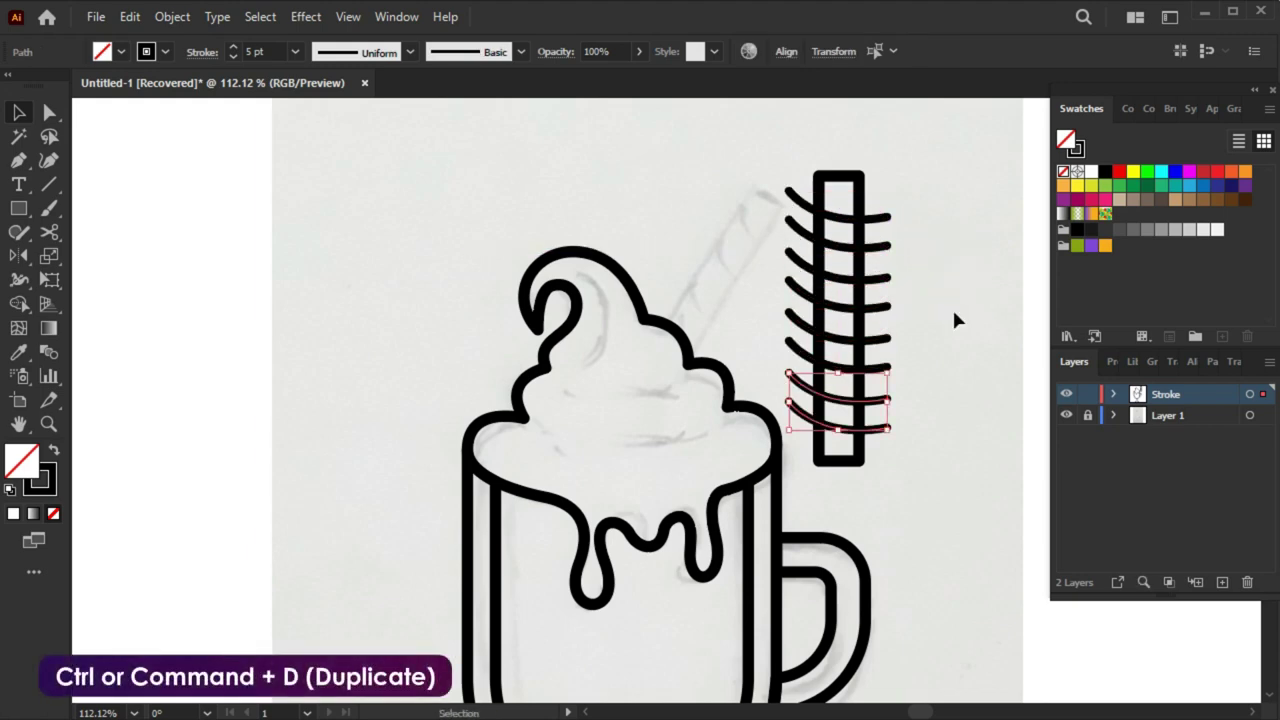
Trim the stripe ends sticking out of the straw's left and right sides with Shape Builder
left_click_drag(891, 206, 794, 457)
key("shift+m")
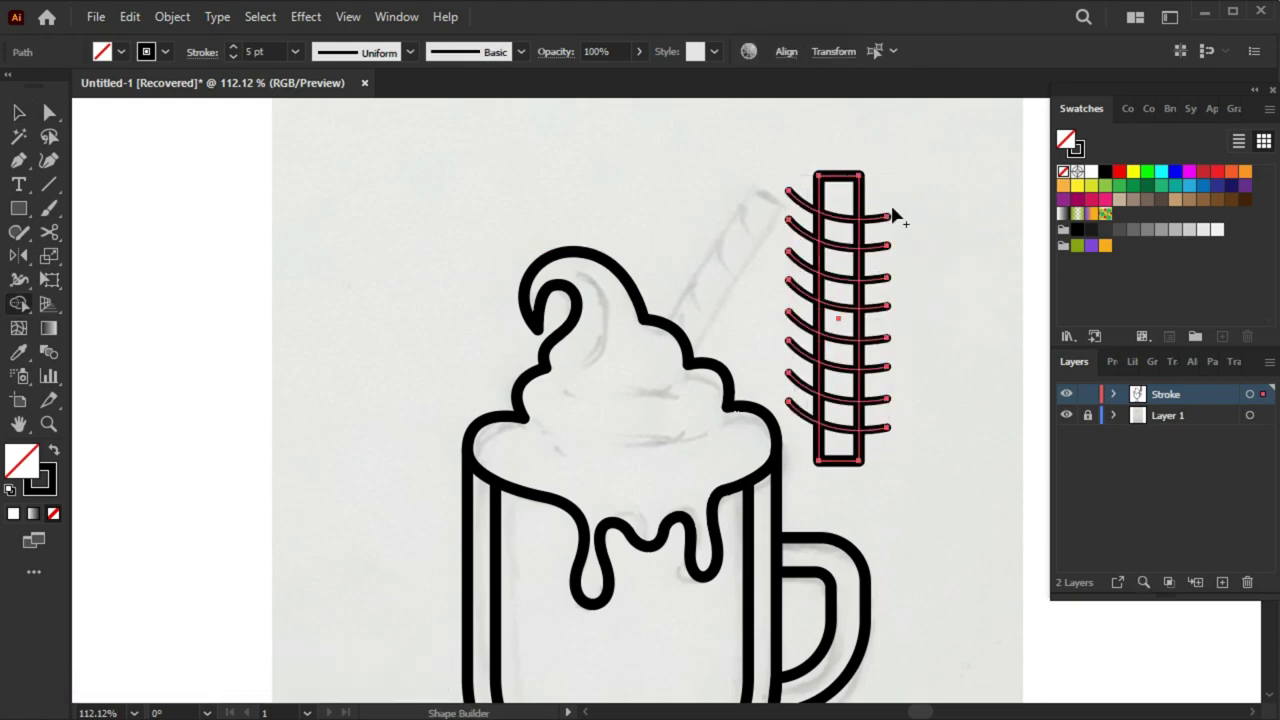
key("v")
left_click(30, 305)
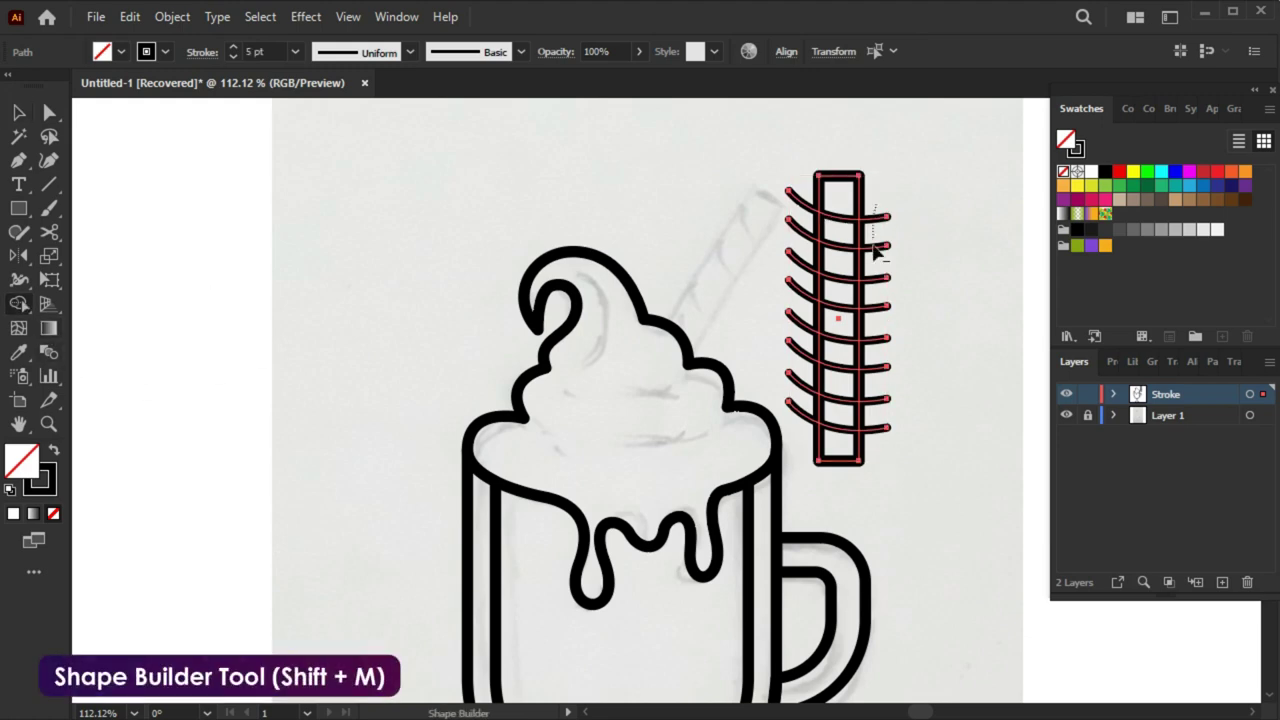
left_click_drag(877, 455, 876, 212)
left_click_drag(800, 436, 800, 436)
key("v")
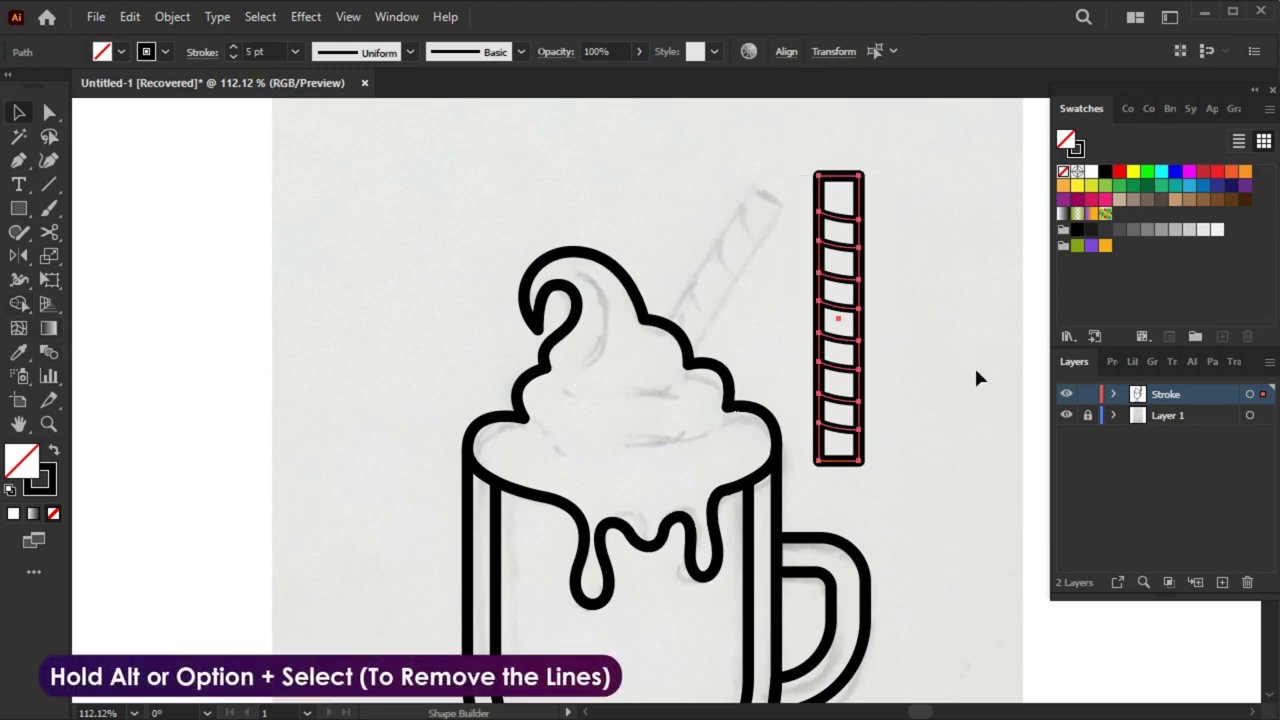
left_click(974, 365)
key("a")
left_click(840, 190)
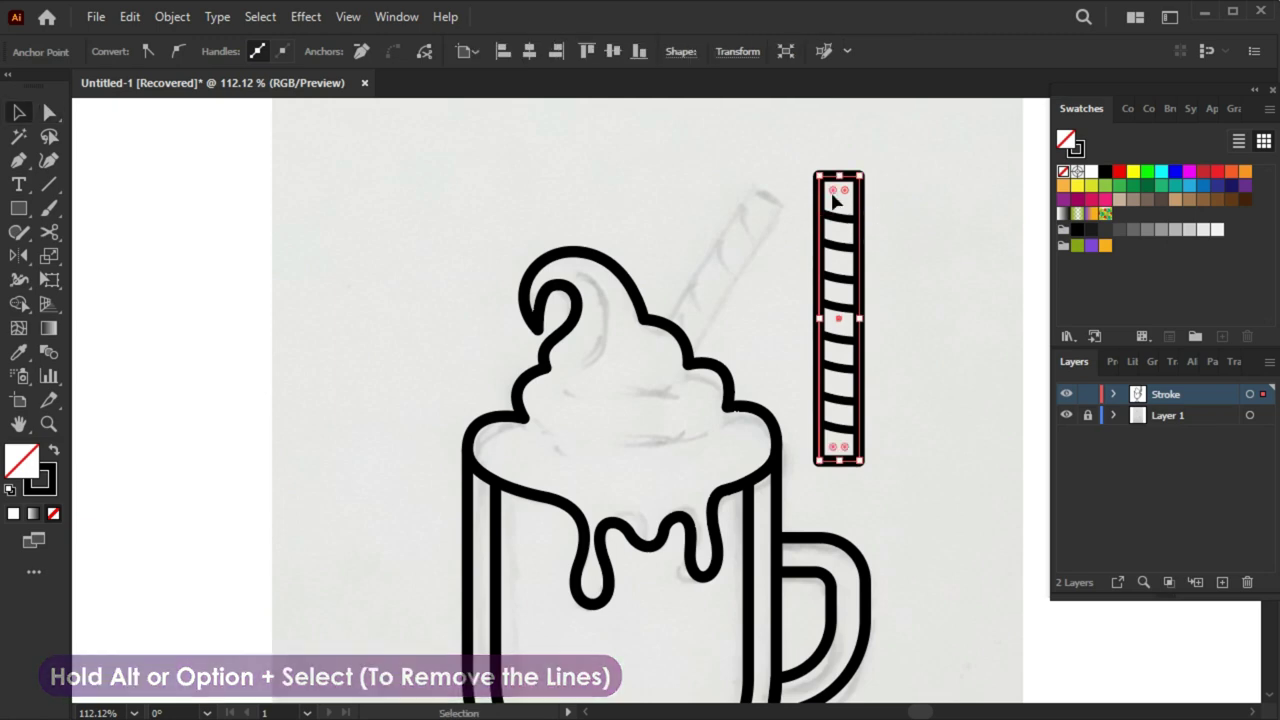
Round the straw's corners, rotate it diagonally, and place it onto the cream
left_click_drag(844, 190, 833, 193)
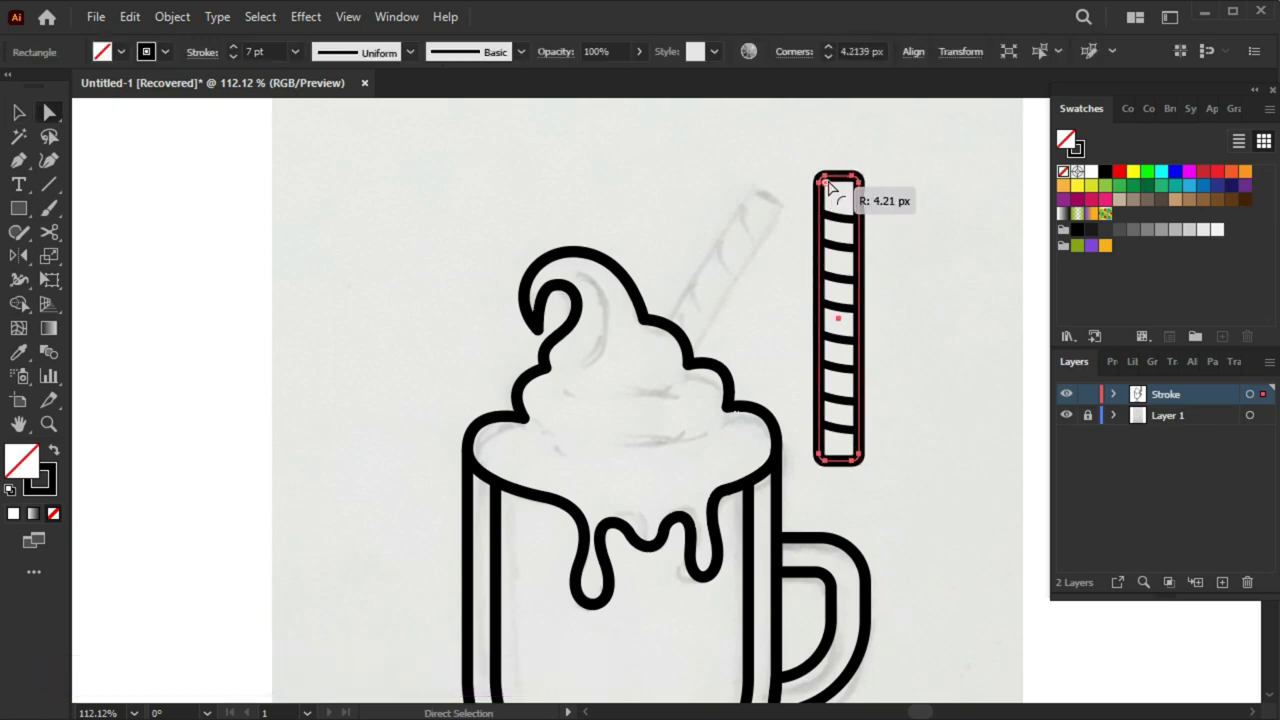
left_click(962, 257)
key("v")
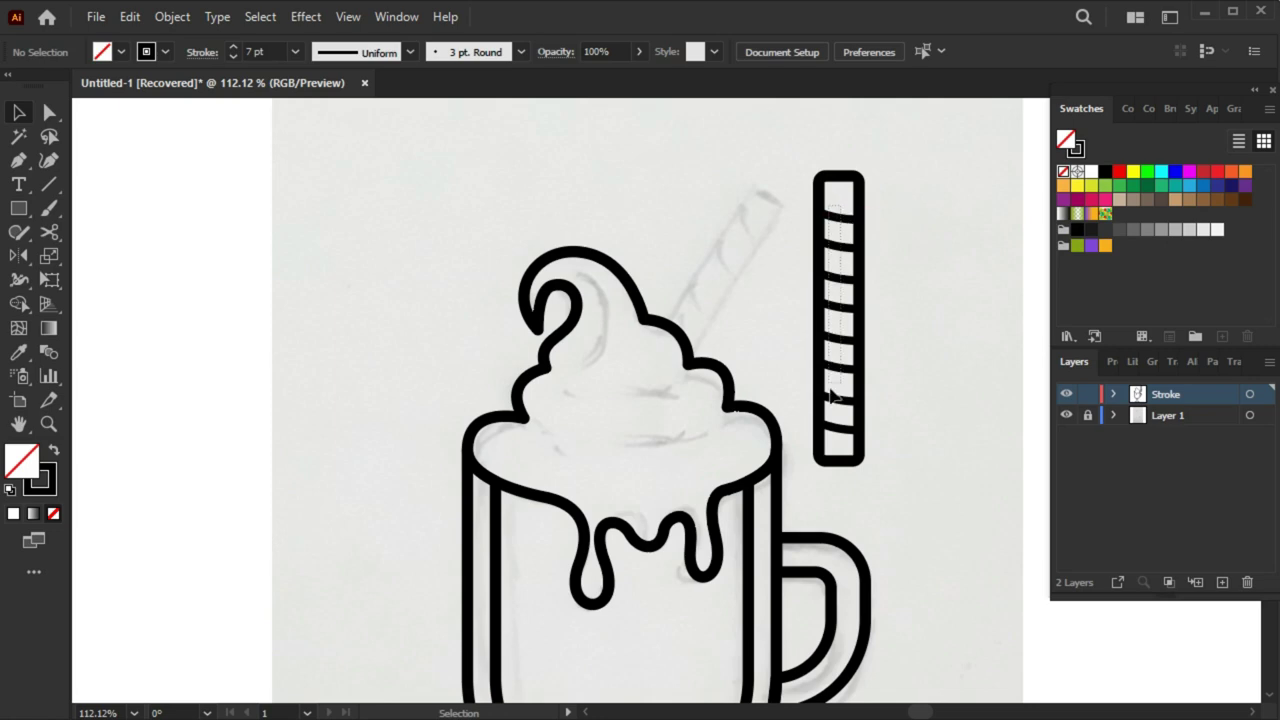
left_click(846, 443)
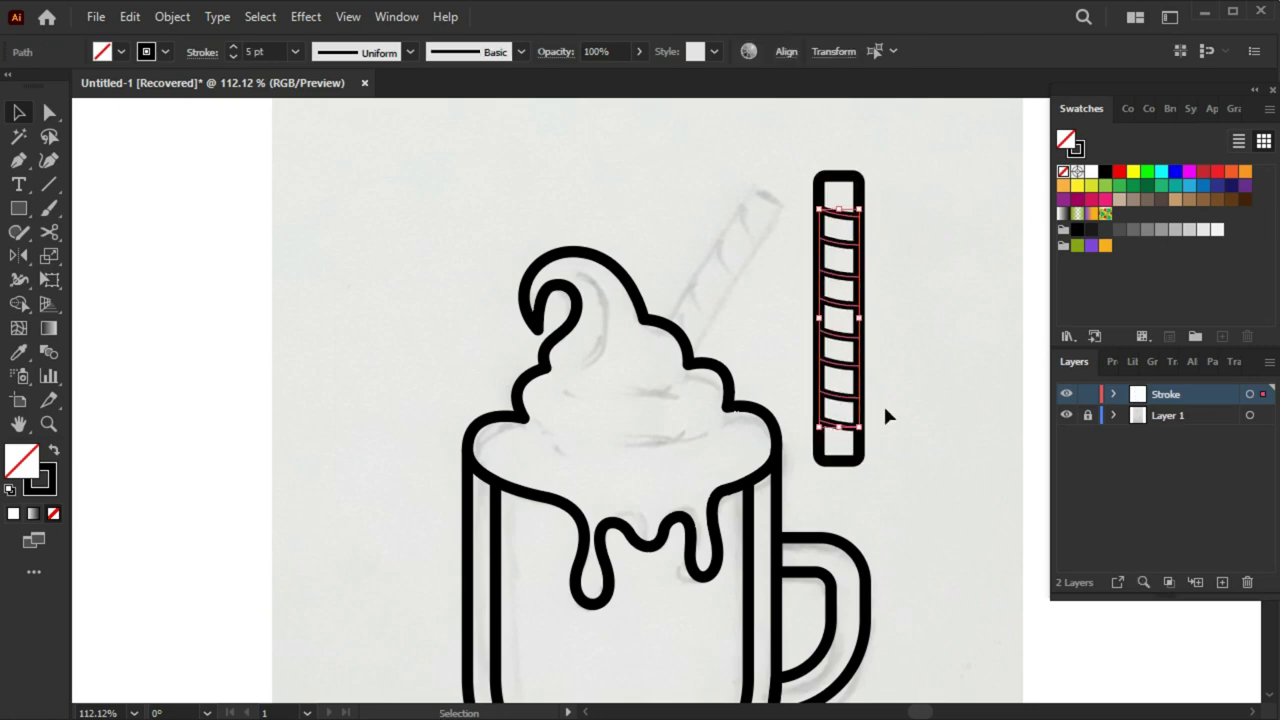
left_click(900, 378)
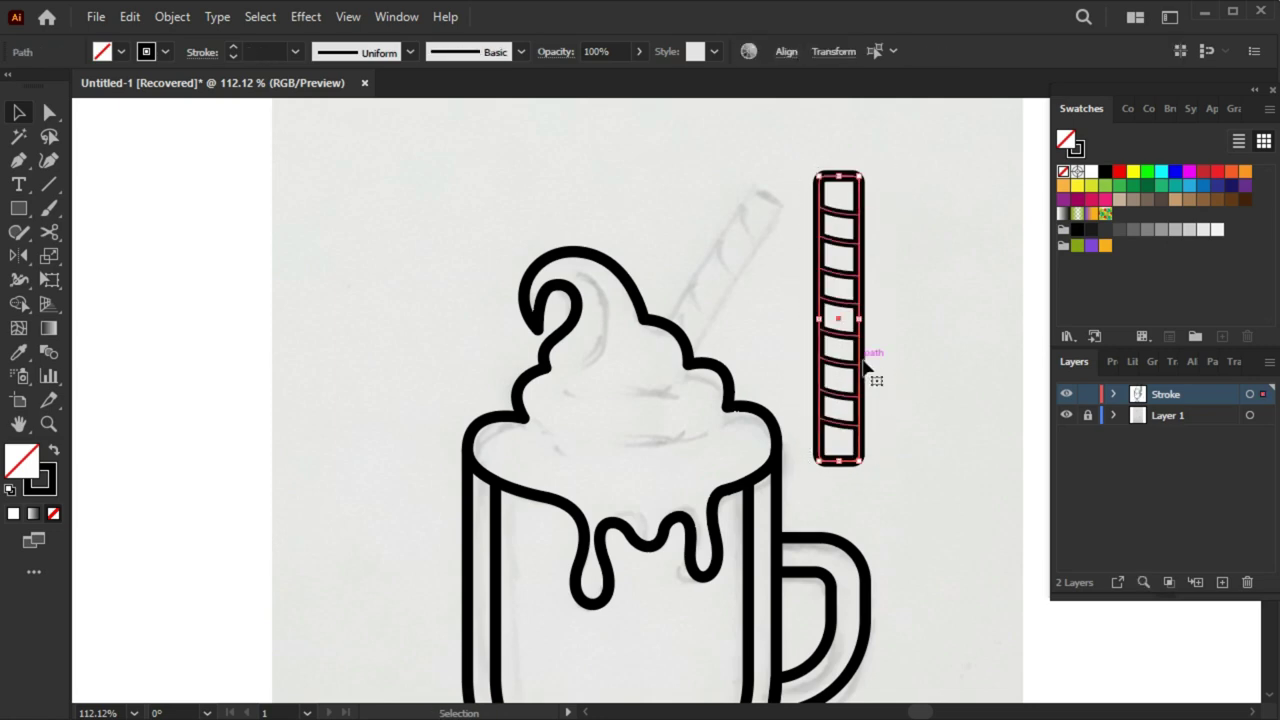
left_click_drag(871, 371, 790, 336)
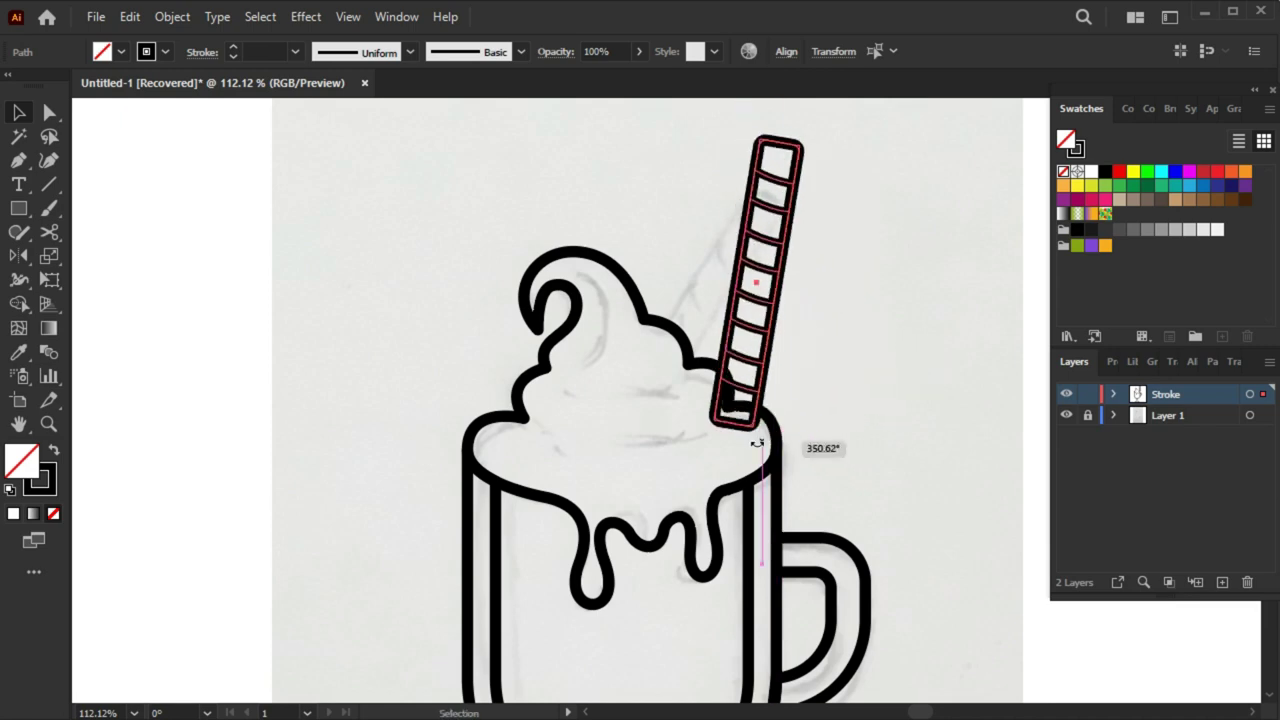
left_click_drag(787, 428, 686, 451)
left_click_drag(782, 267, 742, 281)
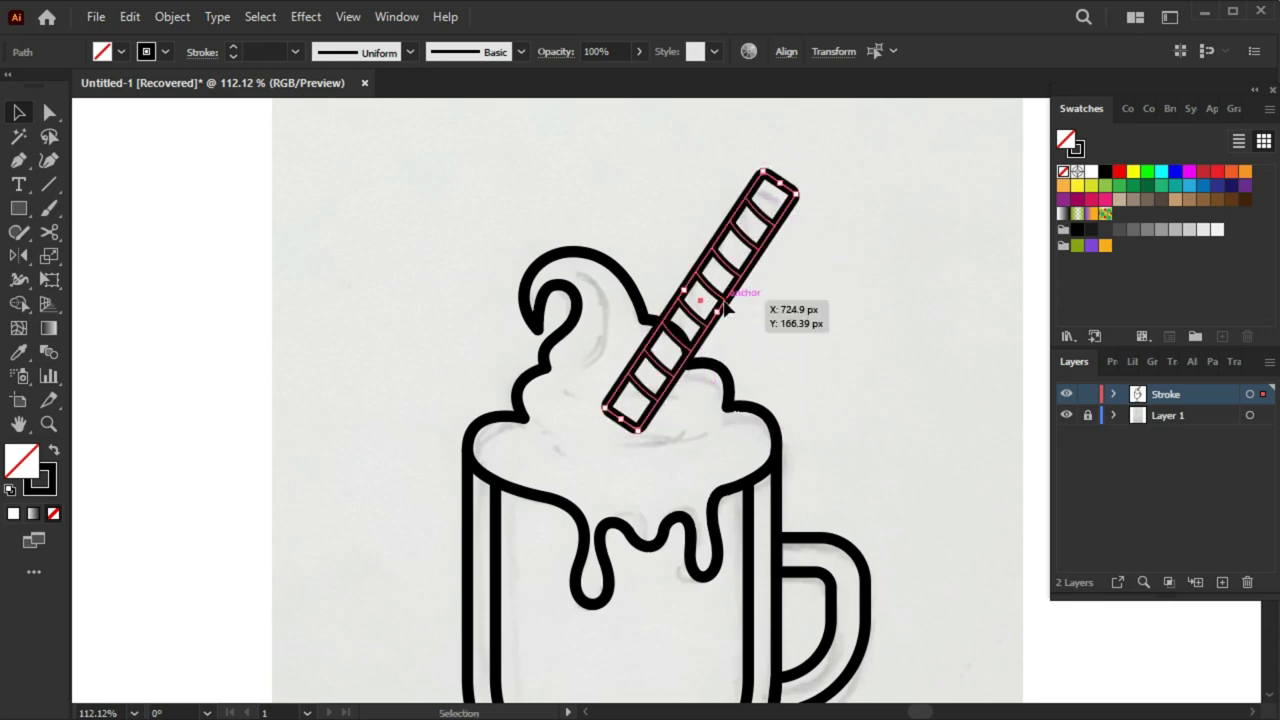
left_click_drag(726, 312, 723, 316)
Shape Builder away the straw lines overlapping the cream so it tucks behind
left_click(628, 290, "shift")
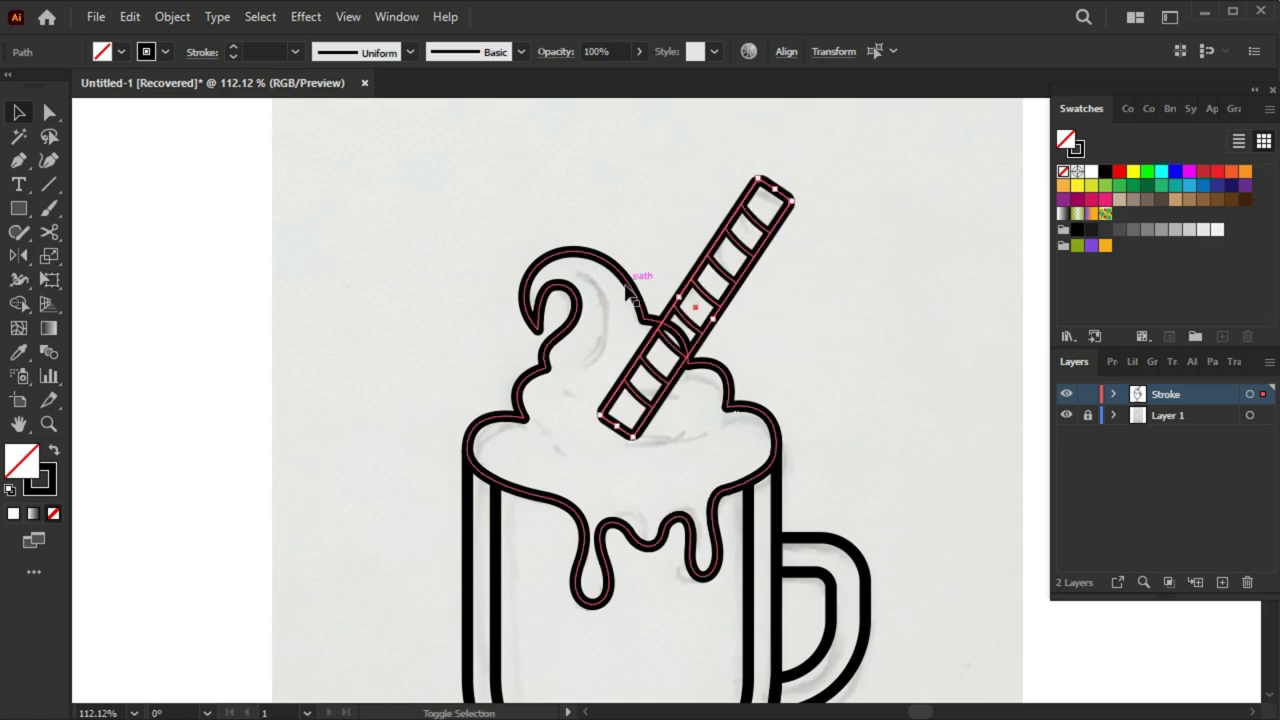
left_click(714, 372, "shift")
key("shift+m")
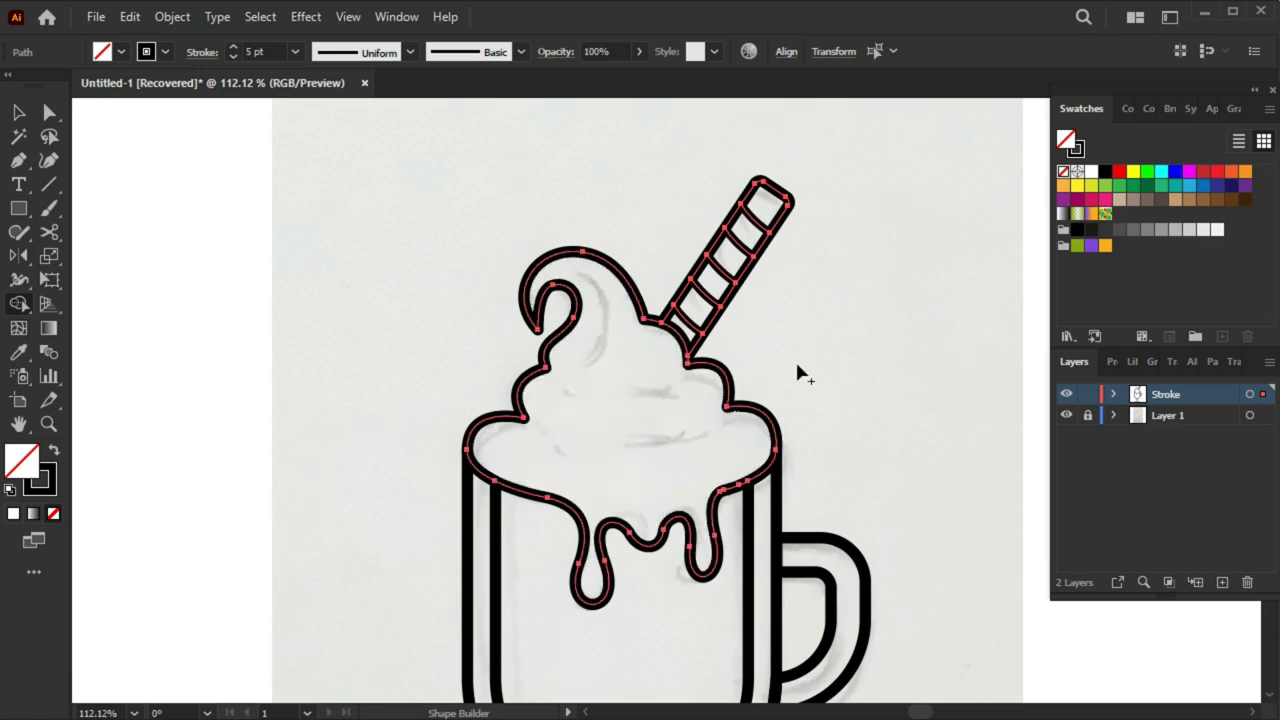
key("v")
left_click(854, 333)
left_click_drag(854, 333, 930, 238)
Draw two short curved accent strokes across the cream and adjust their ends
scroll(902, 378, "down", 2)
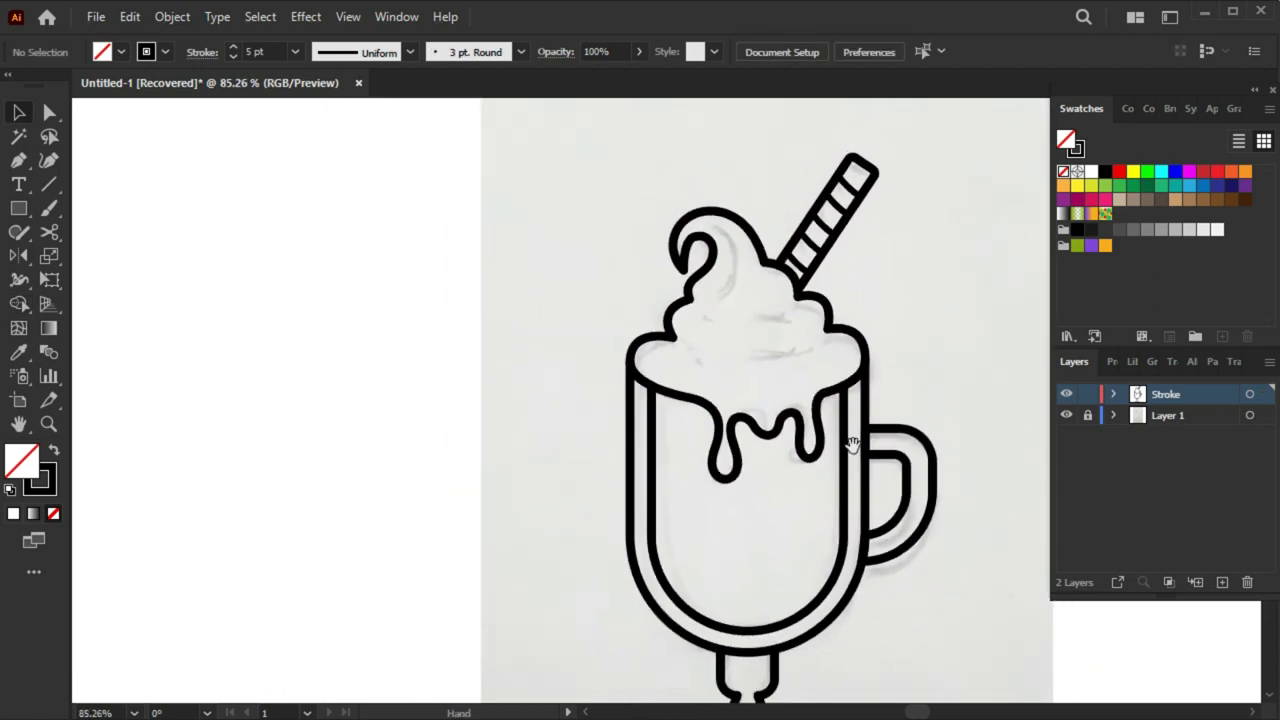
scroll(860, 440, "down", 1)
left_click_drag(833, 313, 821, 408)
scroll(821, 408, "up", 1)
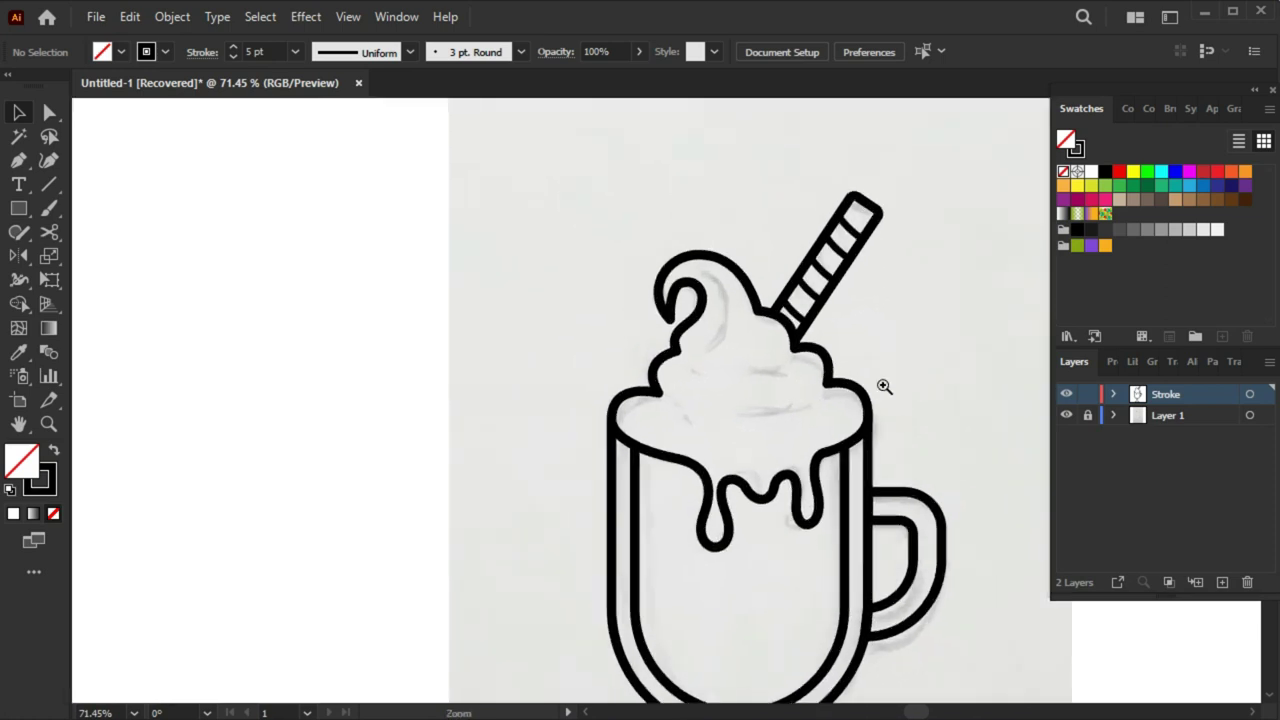
scroll(880, 386, "up", 1)
scroll(894, 374, "up", 1)
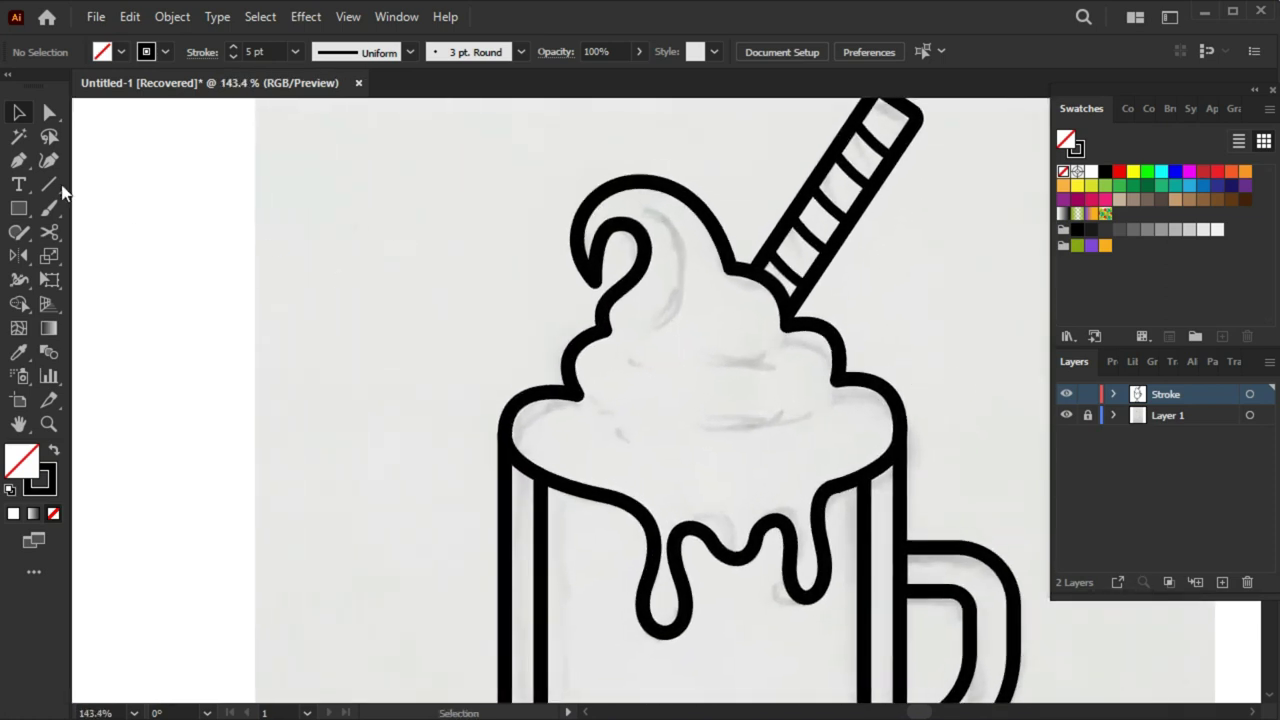
left_click(806, 397)
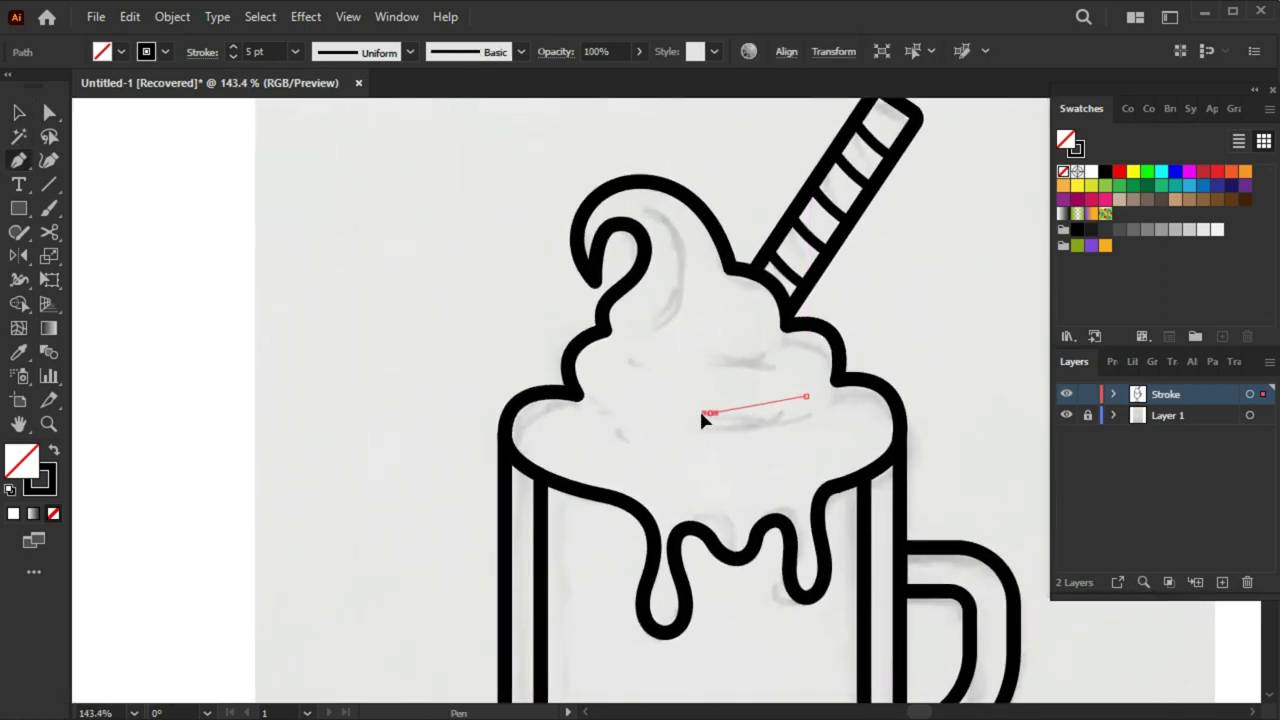
left_click_drag(708, 412, 654, 409)
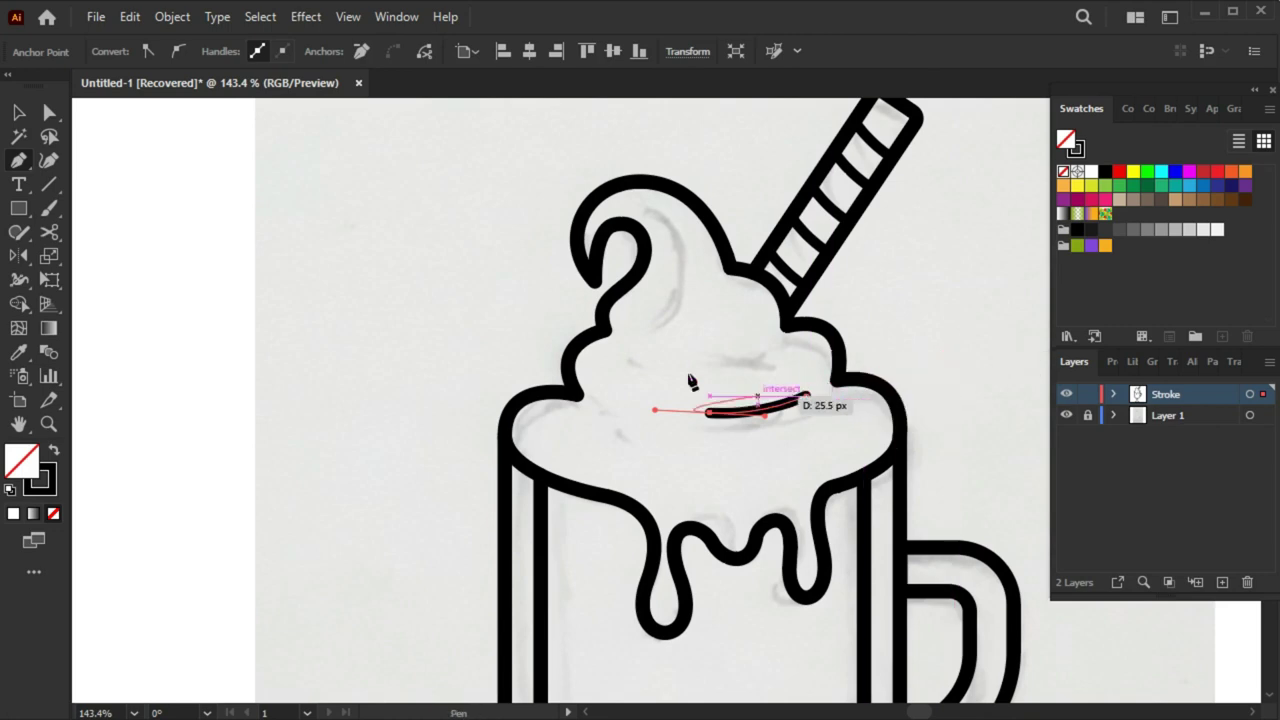
left_click(776, 337, "ctrl")
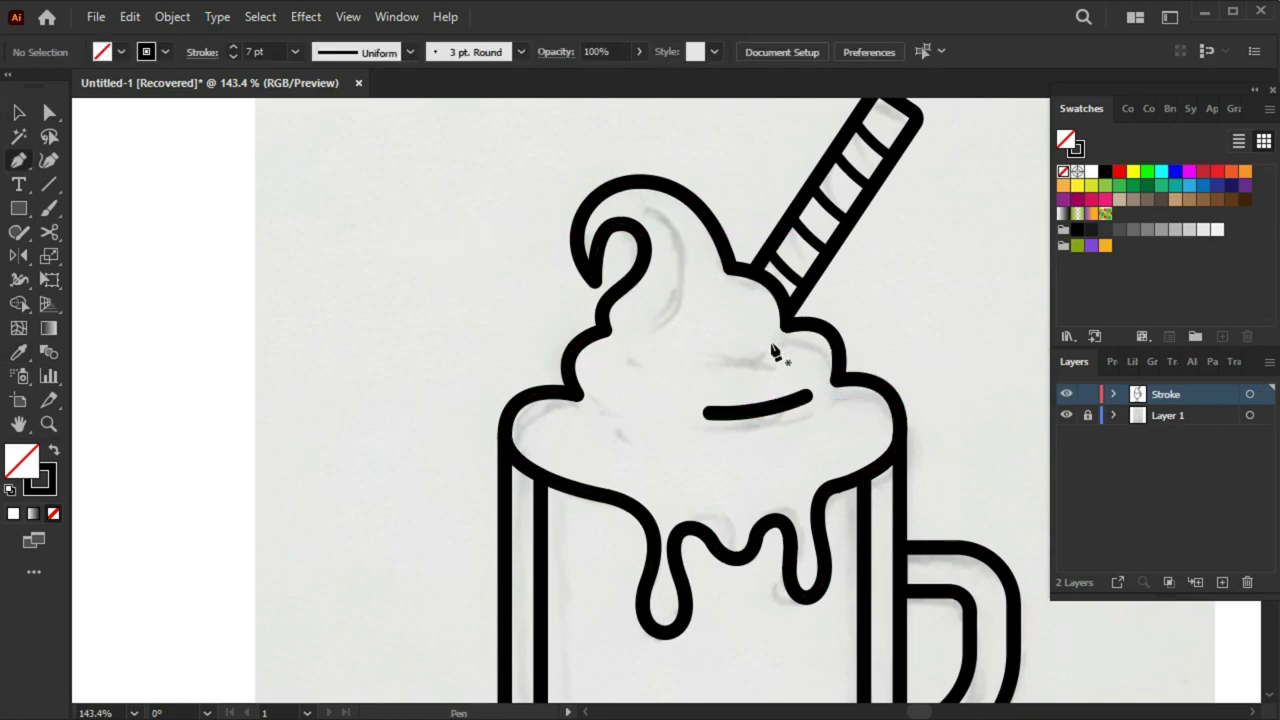
left_click_drag(681, 363, 626, 362)
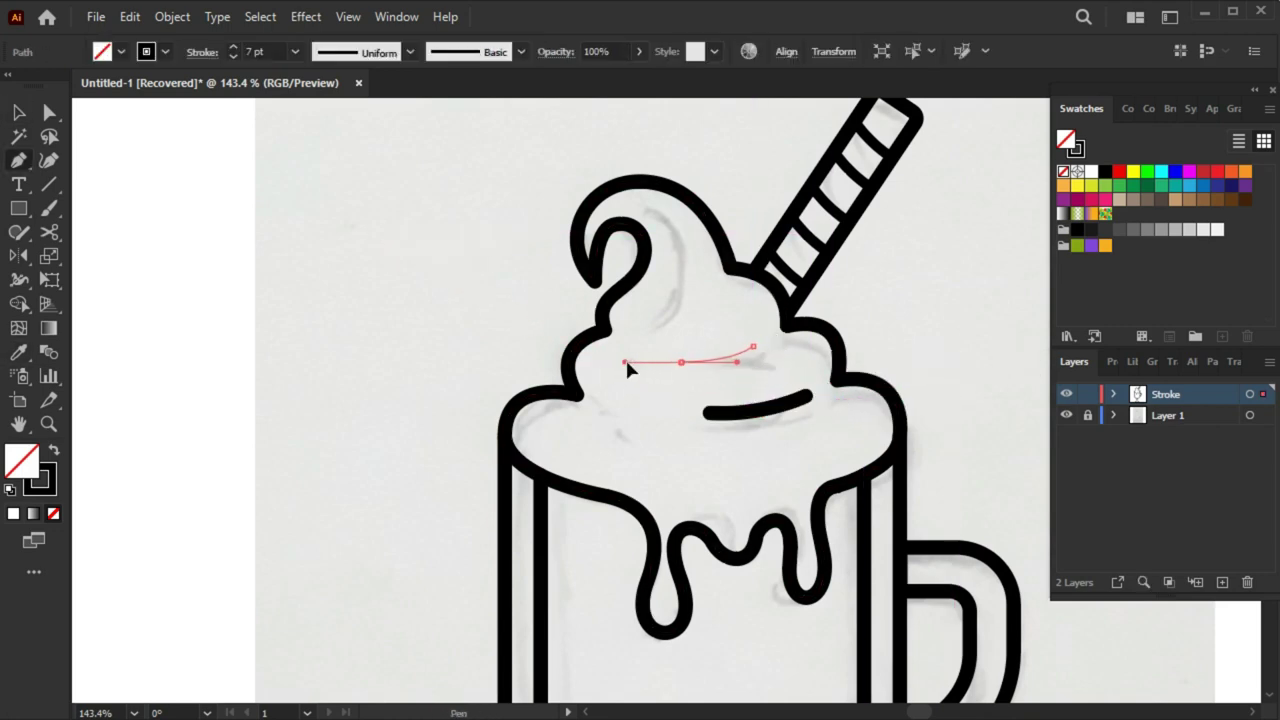
left_click(752, 355, "ctrl")
left_click_drag(753, 347, 770, 341)
left_click_drag(680, 362, 674, 358)
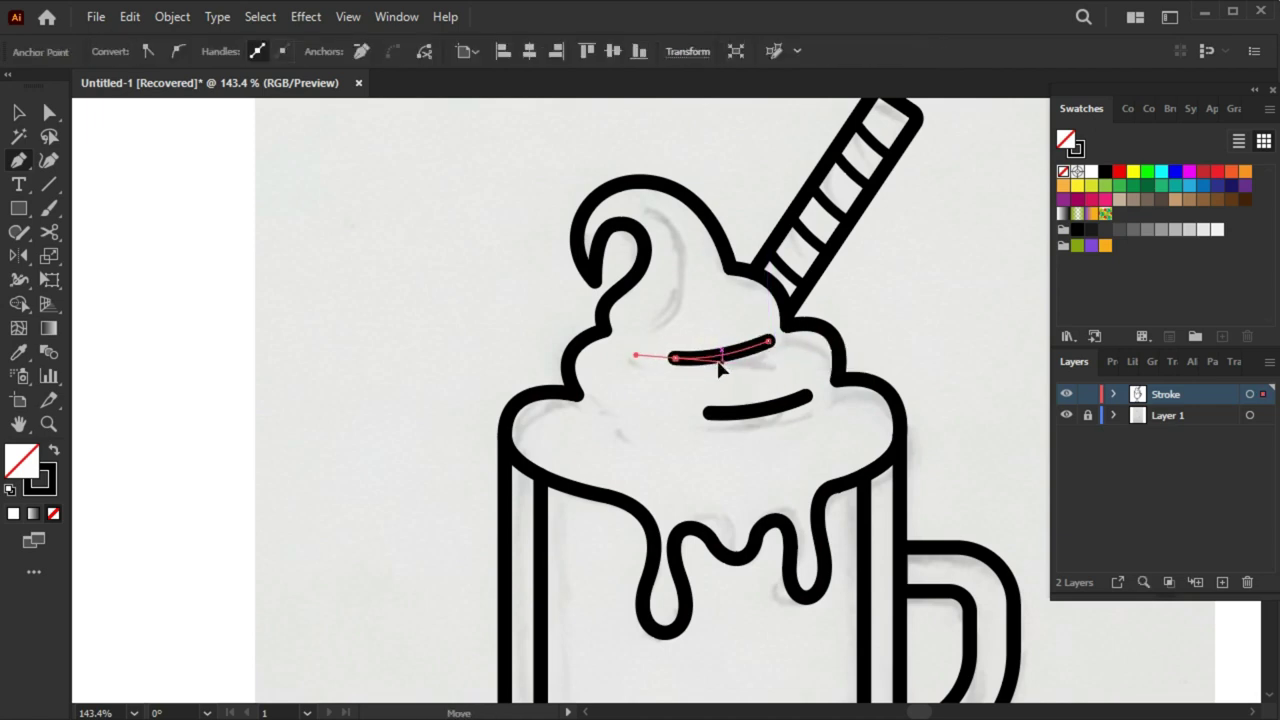
left_click(912, 325, "ctrl")
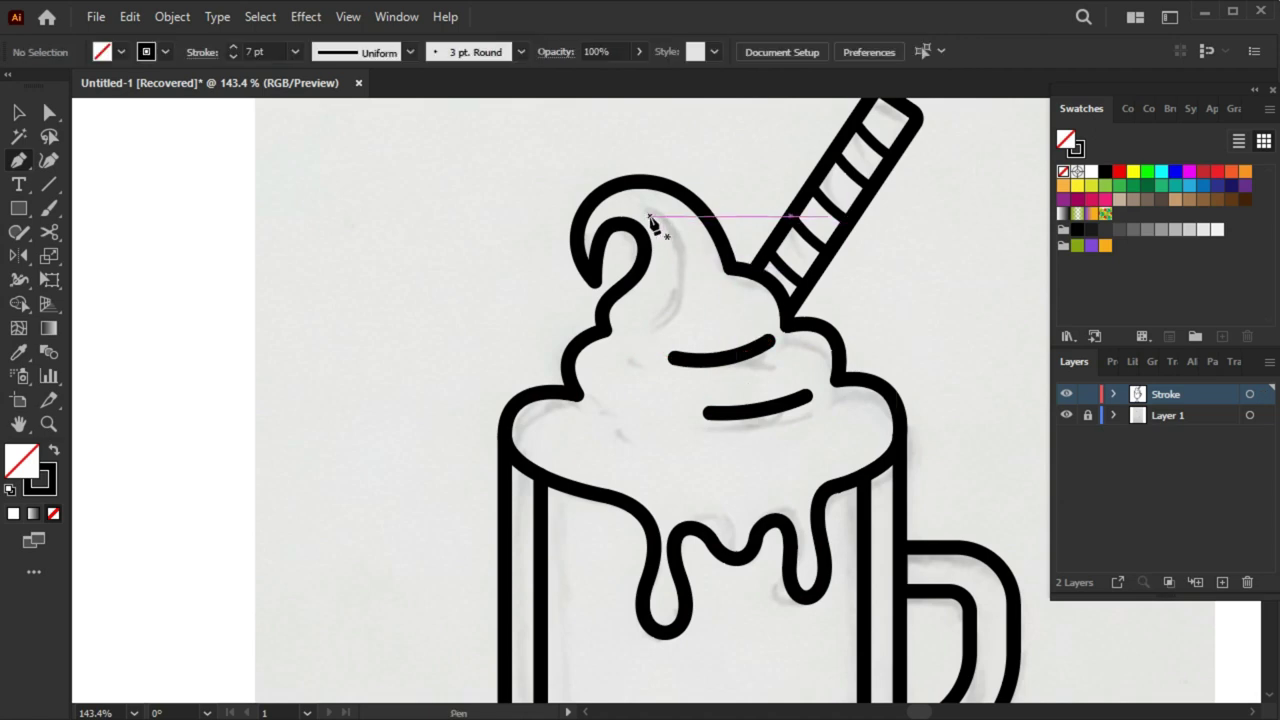
key("ctrl+z")
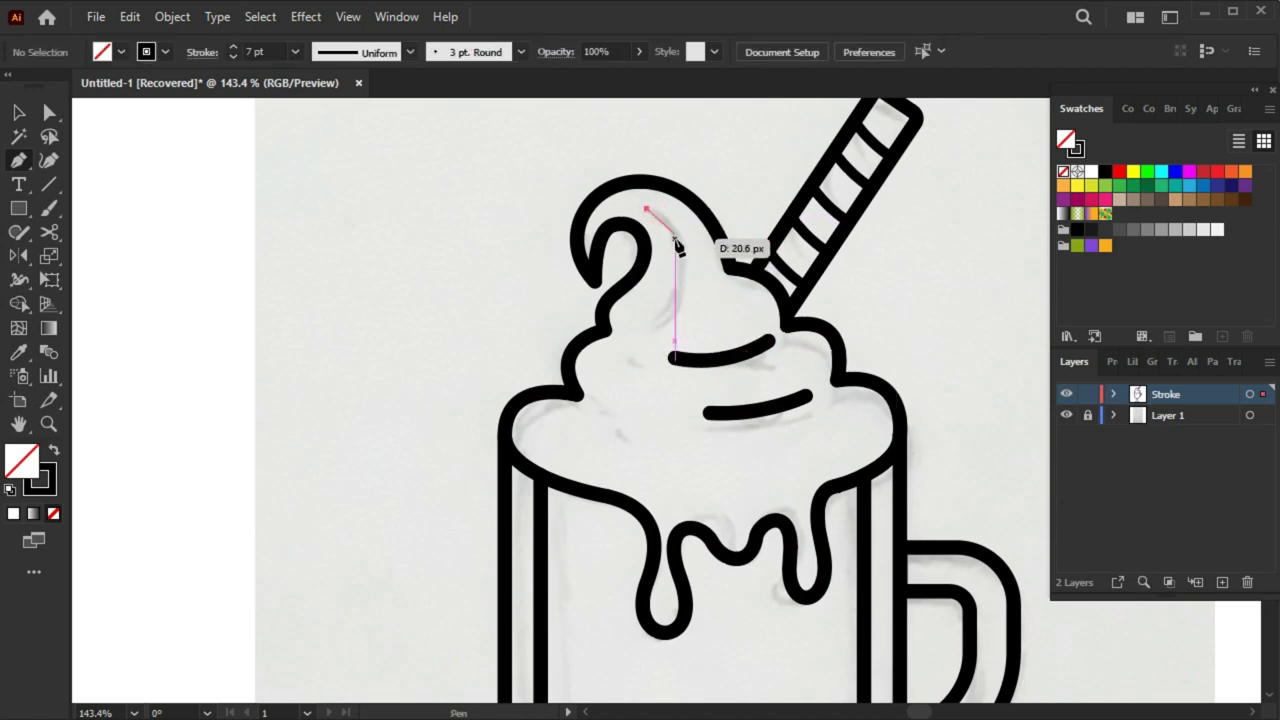
Add a curved detail stroke inside the top cream swirl
left_click_drag(682, 244, 686, 262)
left_click_drag(660, 326, 662, 332)
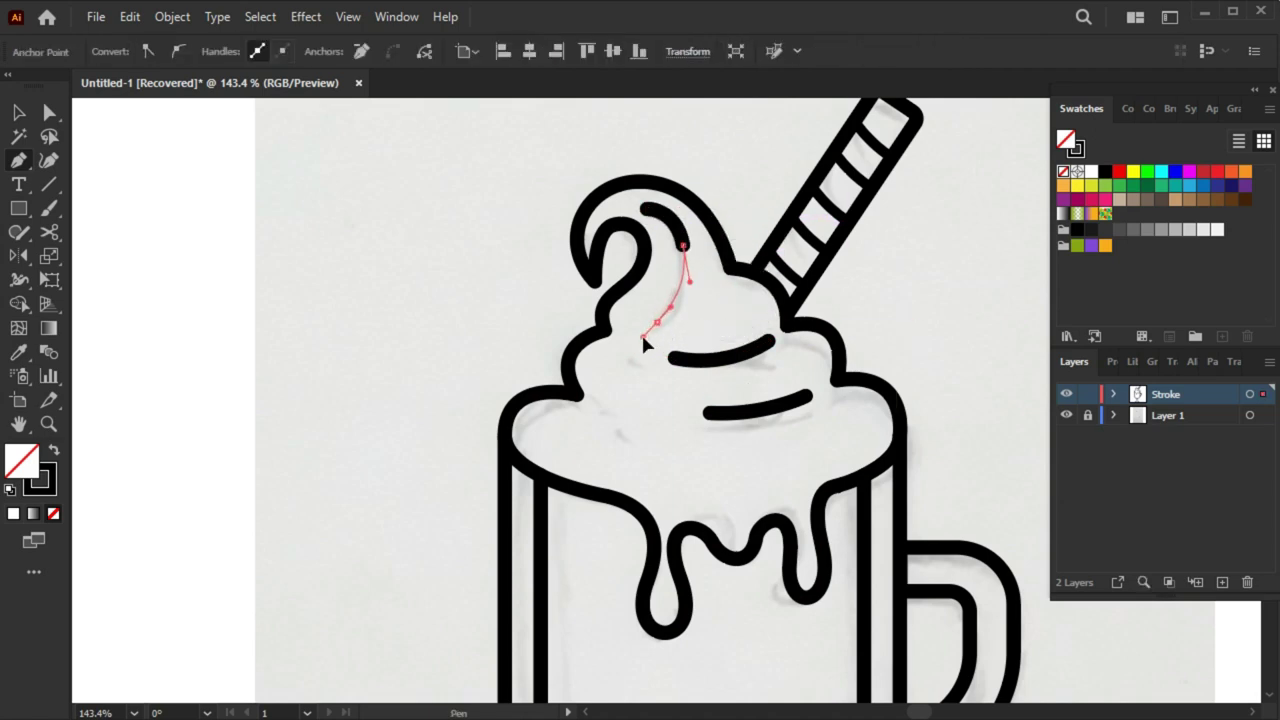
left_click(508, 305, "ctrl")
key("ctrl+0")
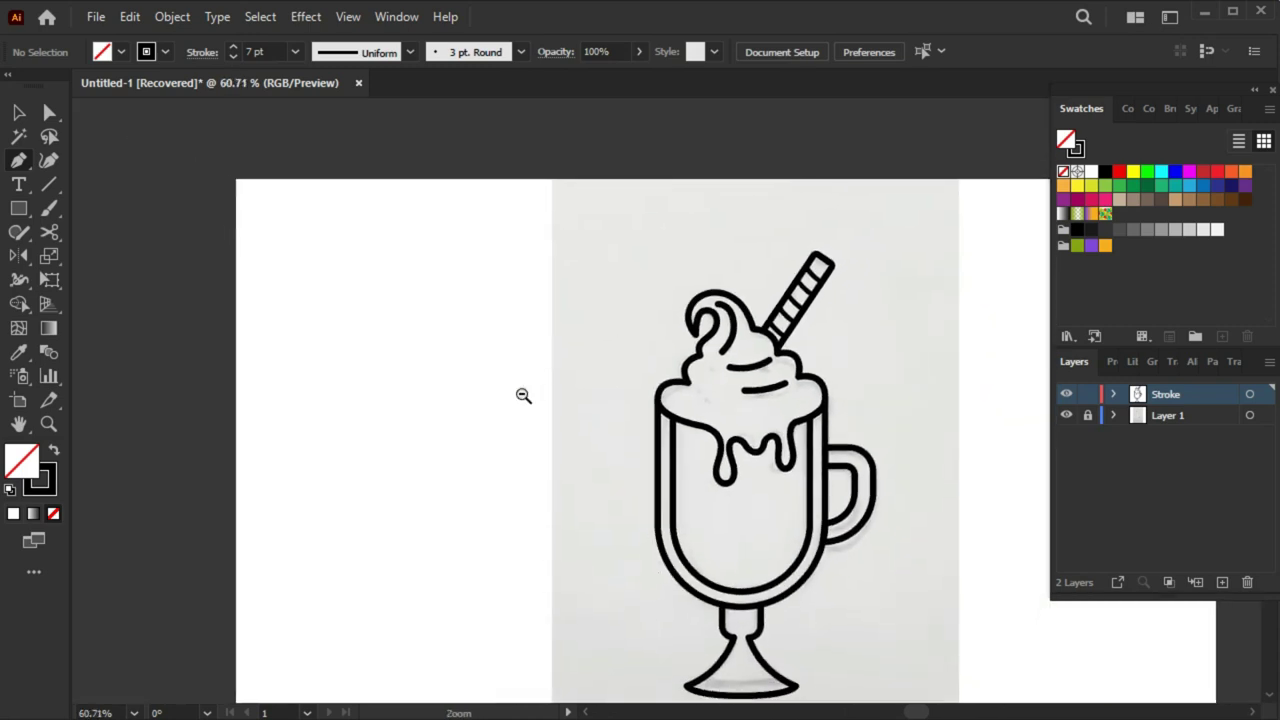
scroll(808, 431, "up", 3)
scroll(518, 450, "up", 2)
Add a curved detail stroke on the lower left cream mound
left_click_drag(563, 471, 672, 501)
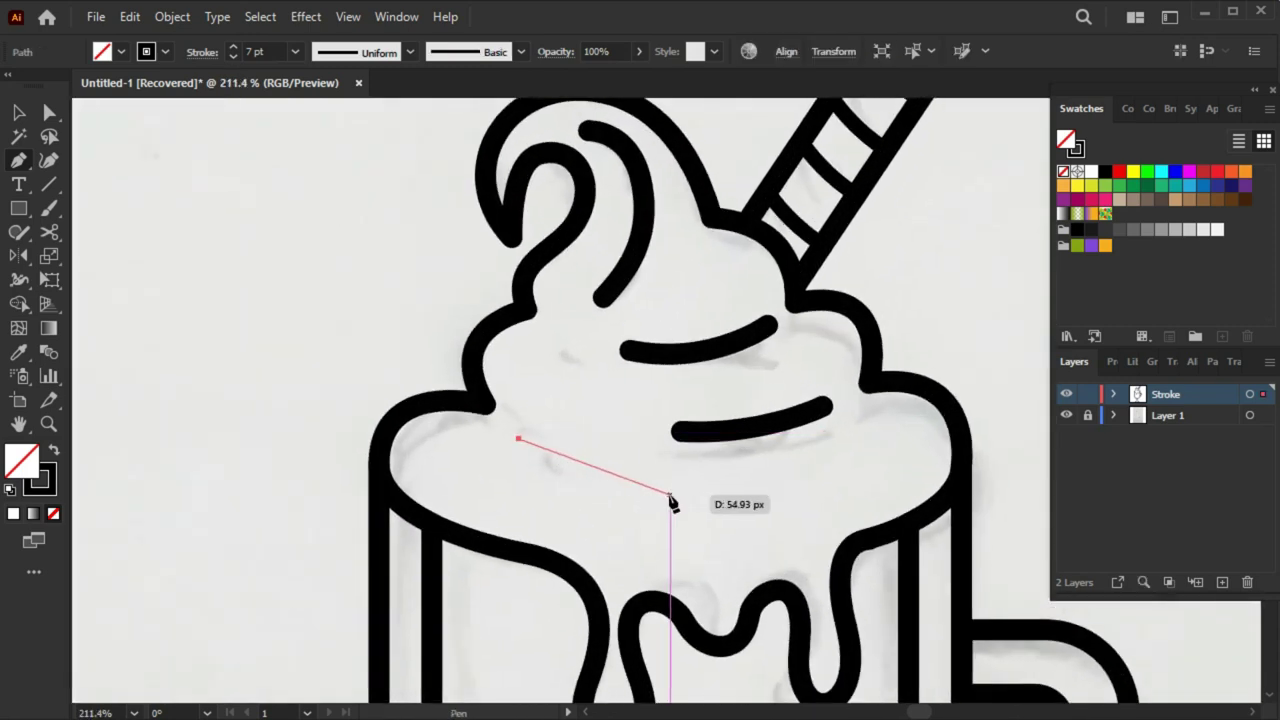
left_click_drag(773, 485, 774, 481)
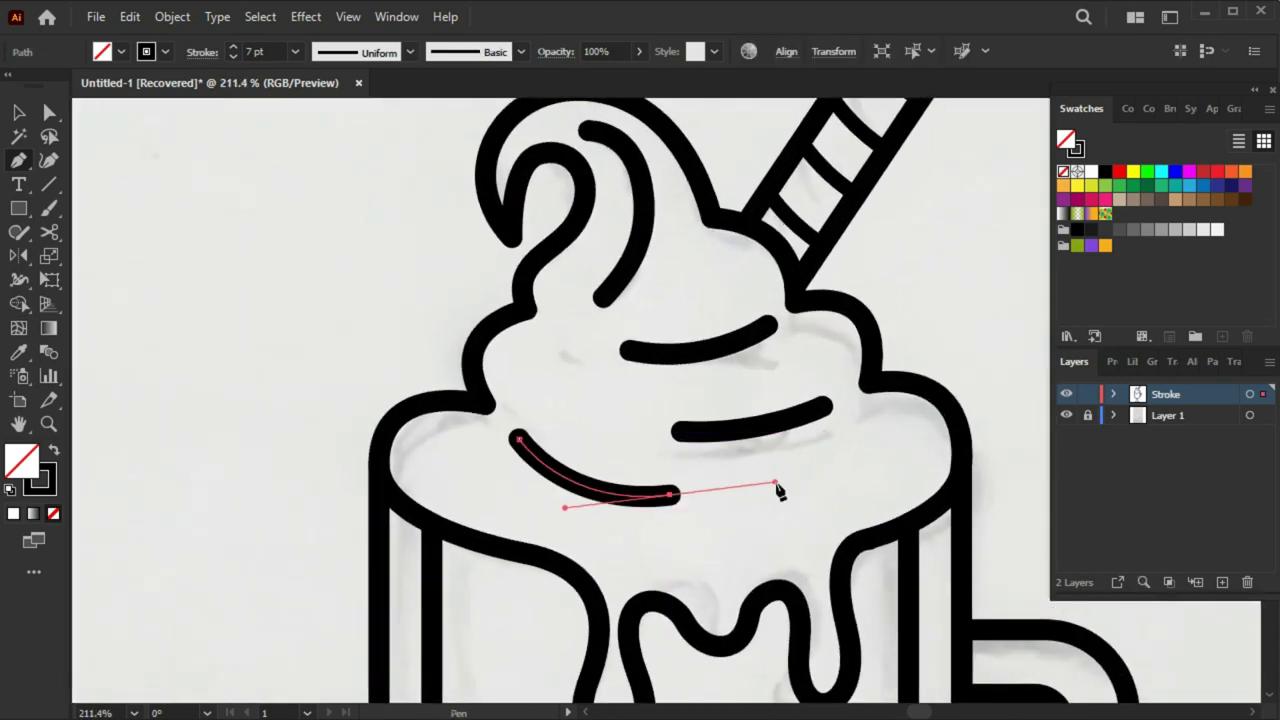
left_click(466, 323, "ctrl")
scroll(727, 390, "down", 2)
scroll(727, 390, "down", 2)
scroll(711, 451, "down", 2)
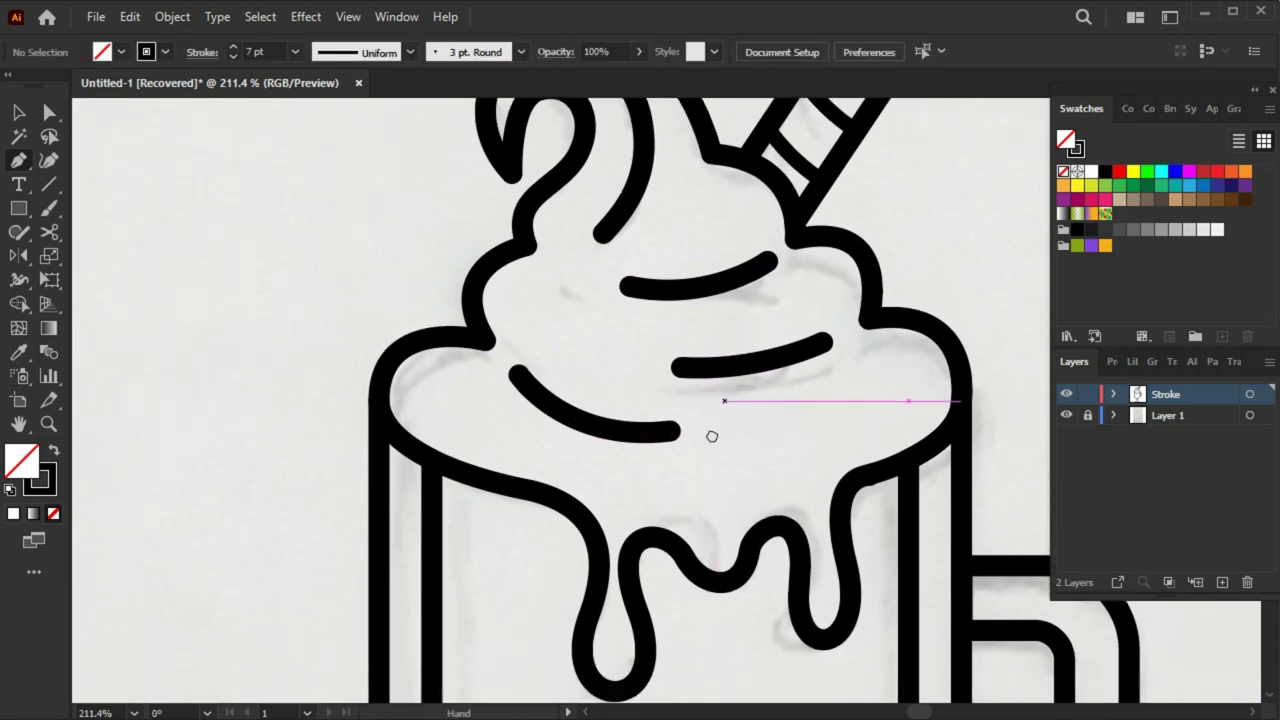
scroll(711, 434, "down", 2)
scroll(766, 449, "down", 5)
scroll(643, 567, "down", 5)
Cut the bowl's outer outline above the stem and delete the cut-out arc piece
scroll(860, 514, "up", 3)
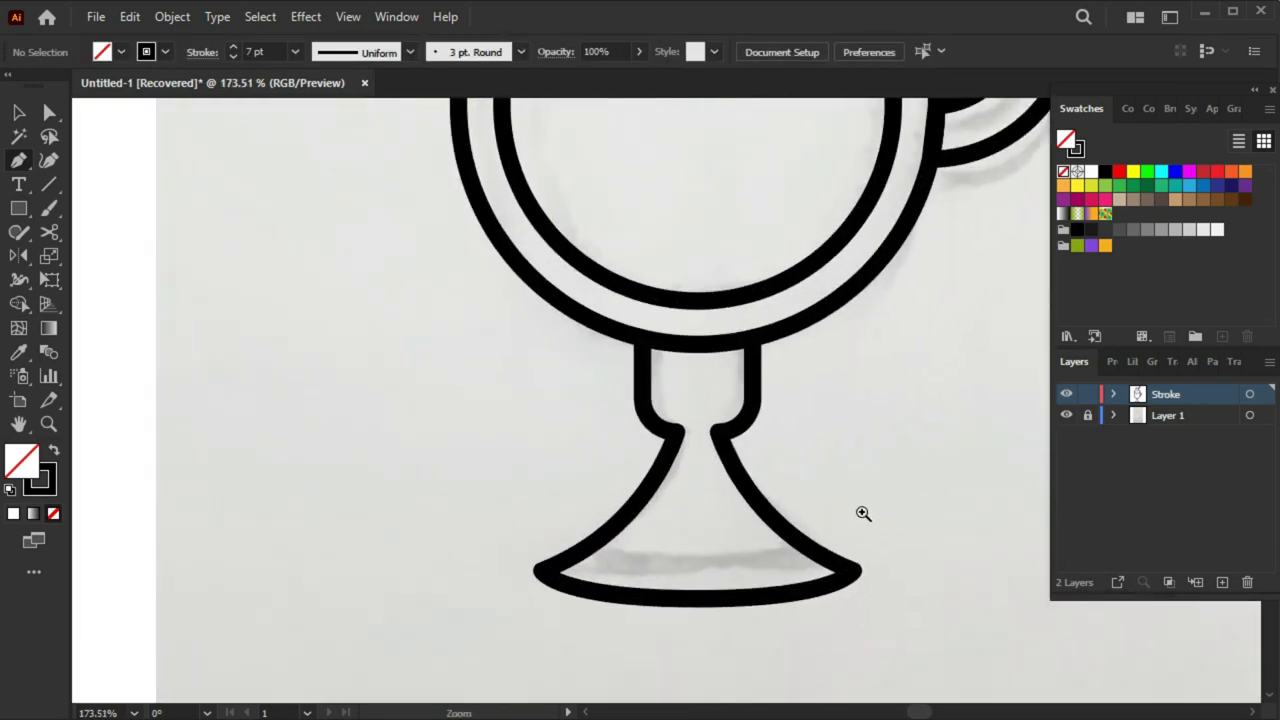
scroll(691, 380, "up", 1)
scroll(694, 380, "up", 1)
left_click_drag(694, 380, 734, 460)
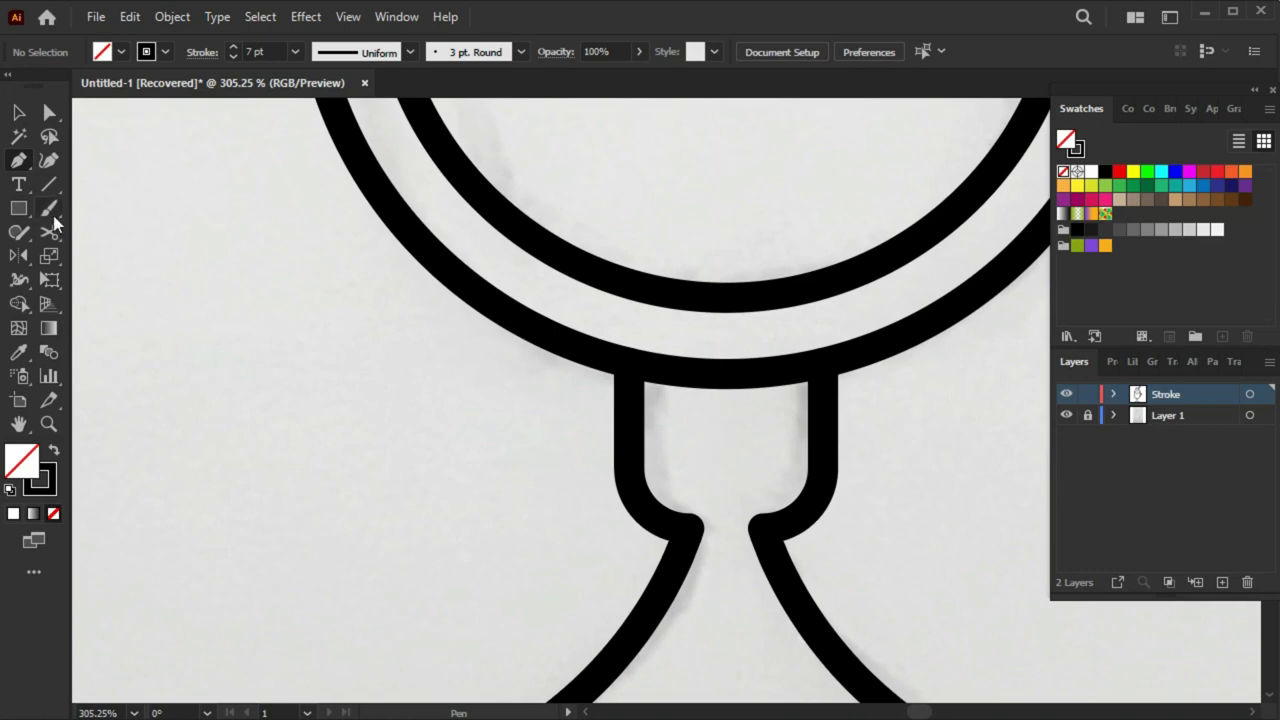
left_click(689, 372)
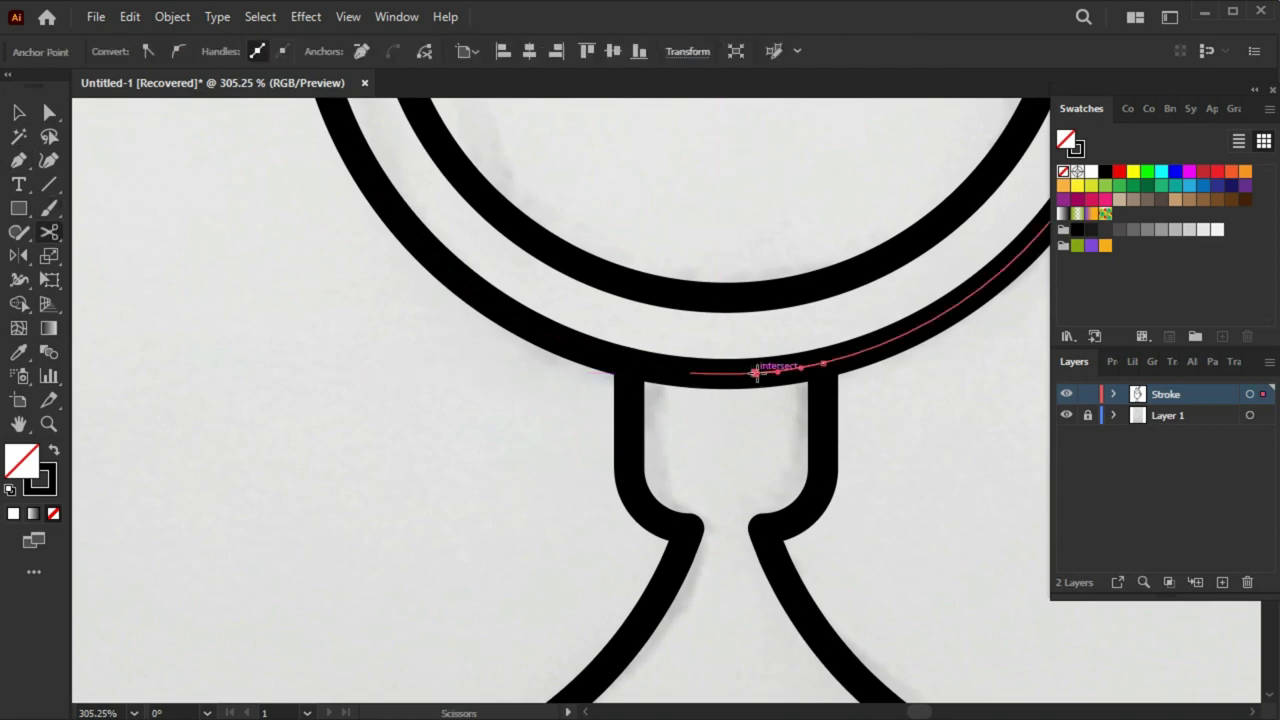
key("v")
left_click_drag(737, 372, 749, 450)
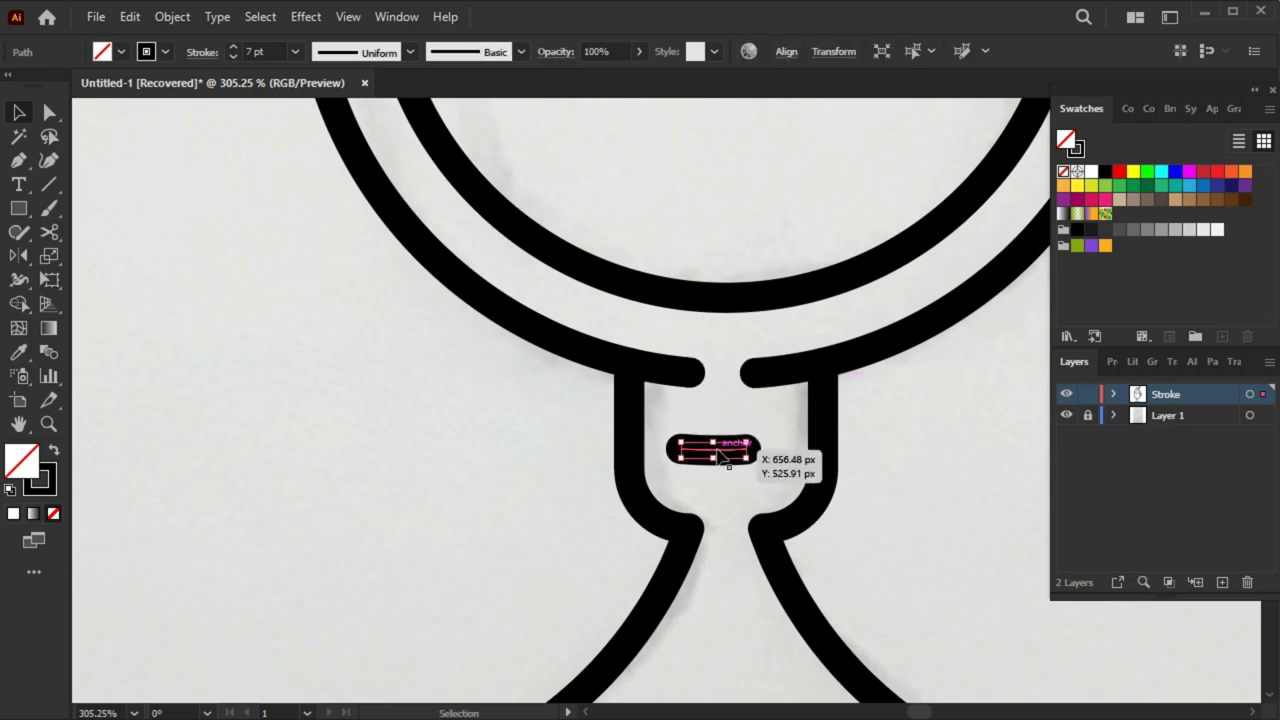
key("Delete")
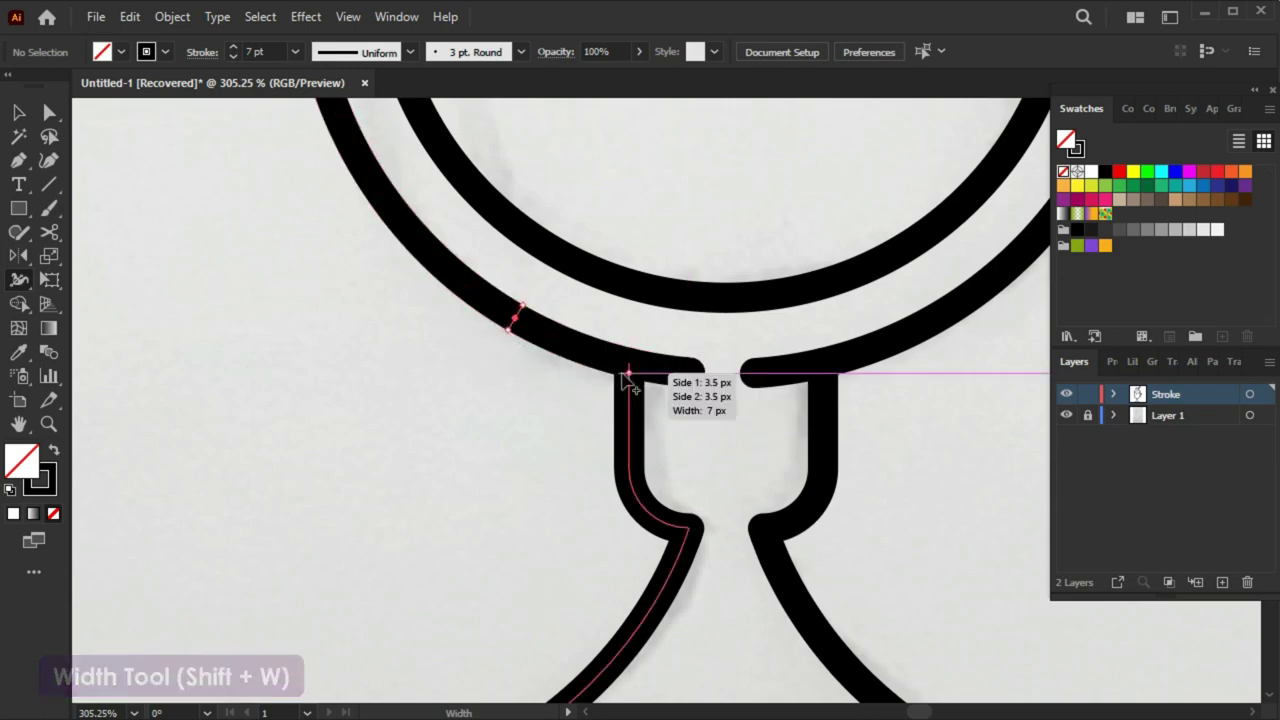
Taper both open arc ends to thin points with the Width tool
left_click_drag(691, 389, 690, 376)
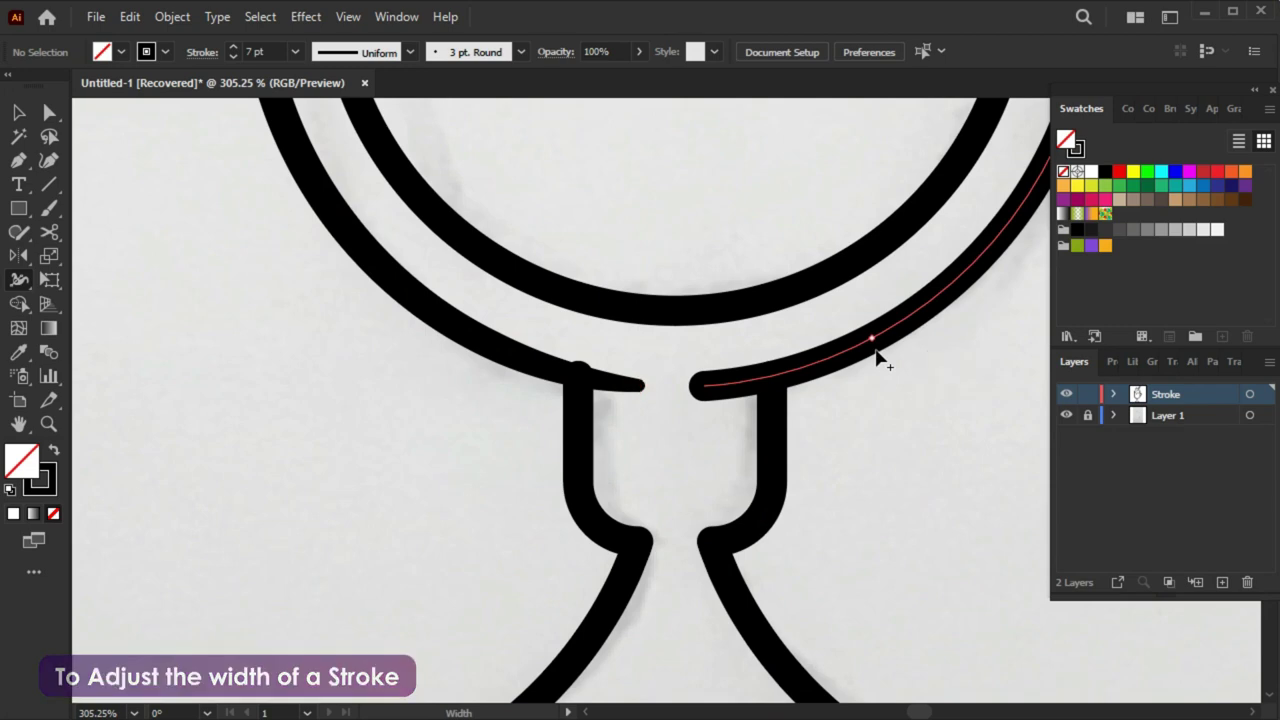
double_click(870, 340)
left_click(745, 480)
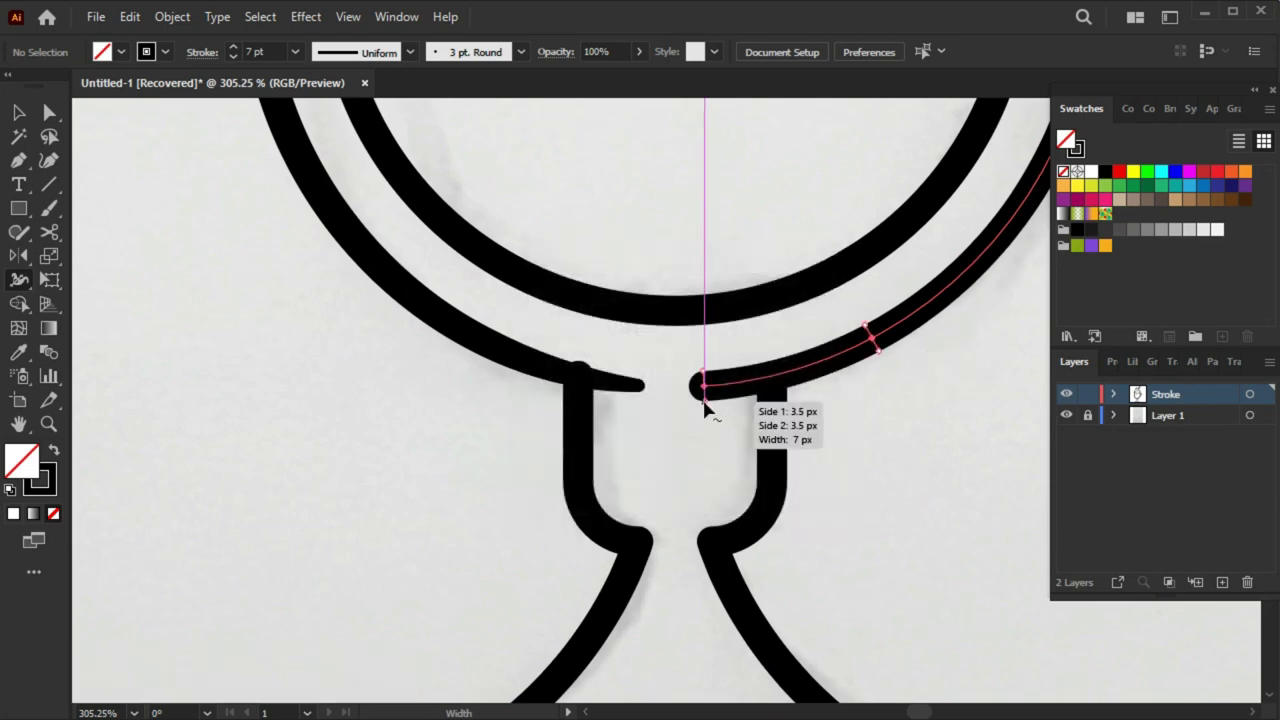
left_click_drag(705, 407, 704, 388)
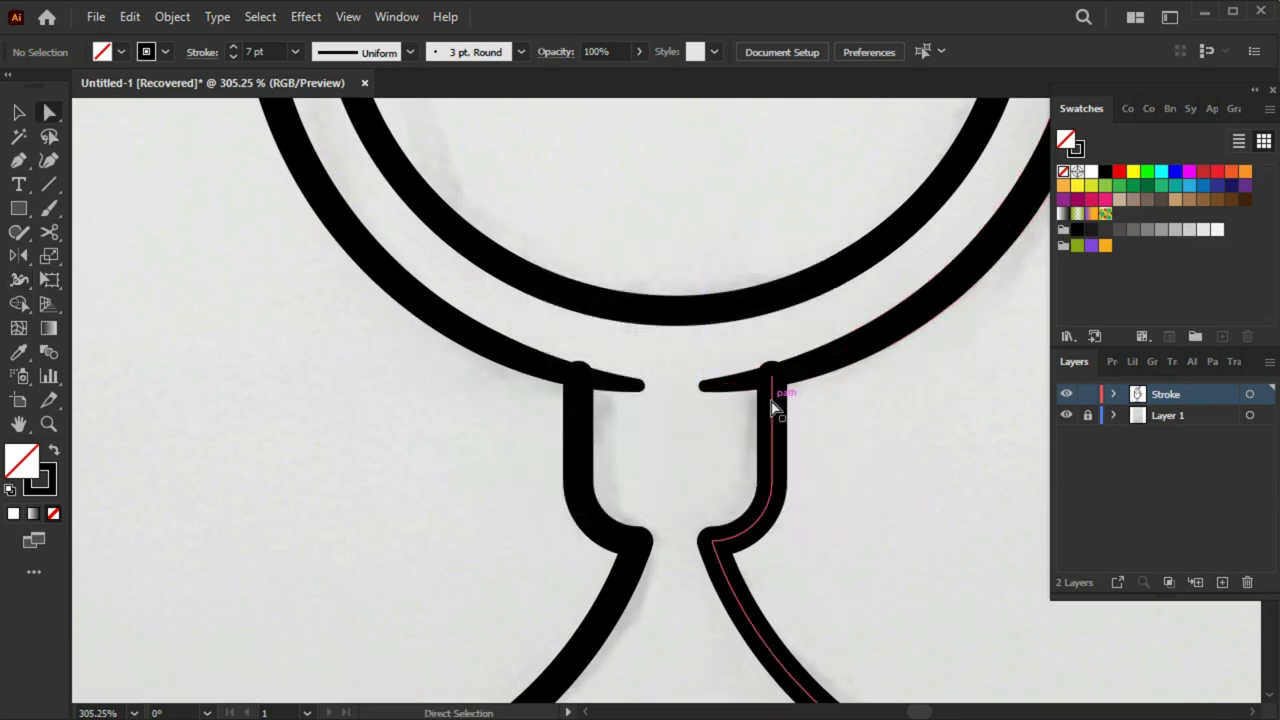
Move the left stem's top anchor down to meet the bowl arc
key("a")
left_click(773, 385)
left_click(580, 394)
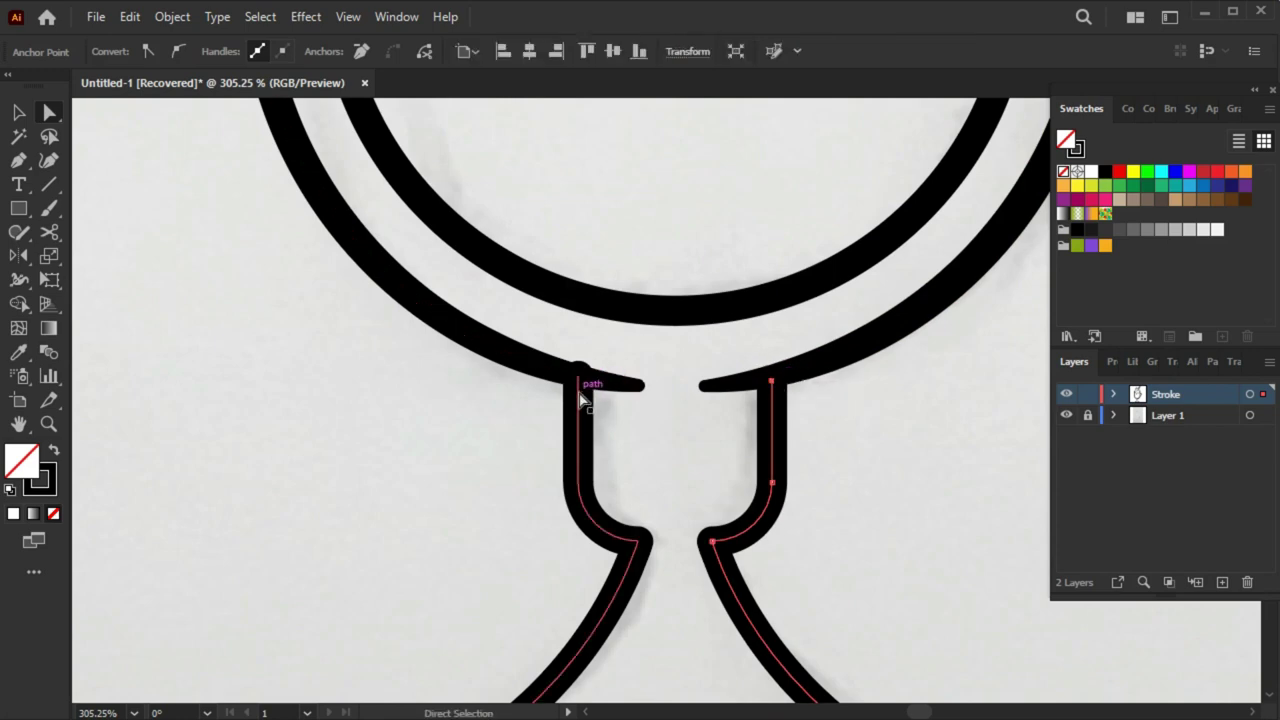
left_click_drag(580, 372, 580, 381)
key("ctrl+shift+a")
Vary the drip outline's stroke width, widening one point and narrowing its upper left
scroll(669, 483, "up", 5)
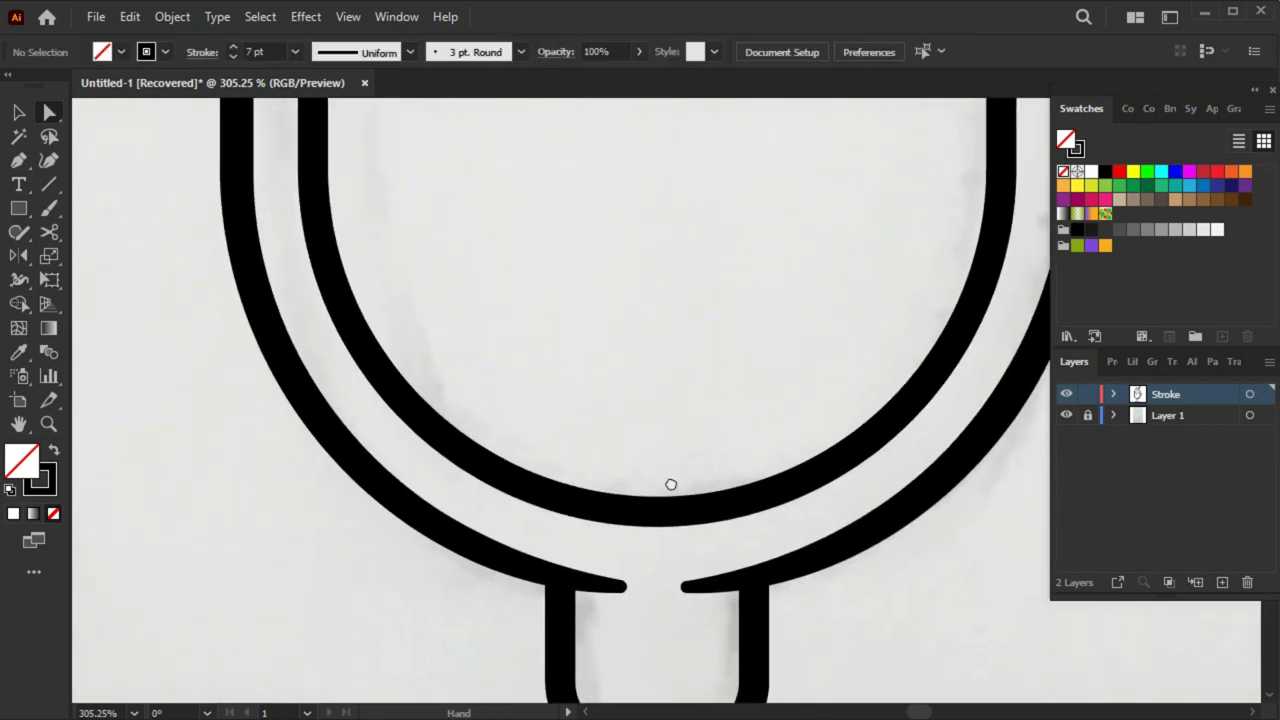
scroll(672, 483, "up", 5)
scroll(670, 500, "up", 4)
key("shift+w")
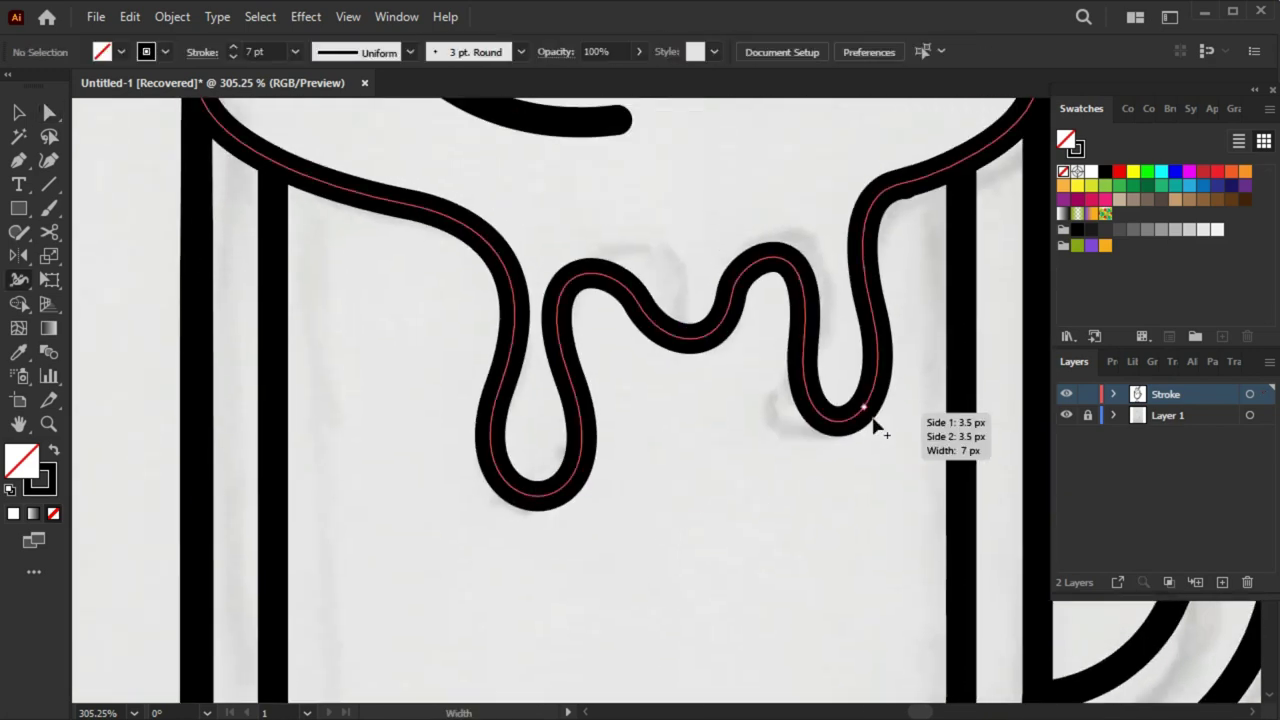
scroll(880, 340, "up", 1)
double_click(890, 232)
left_click(686, 473)
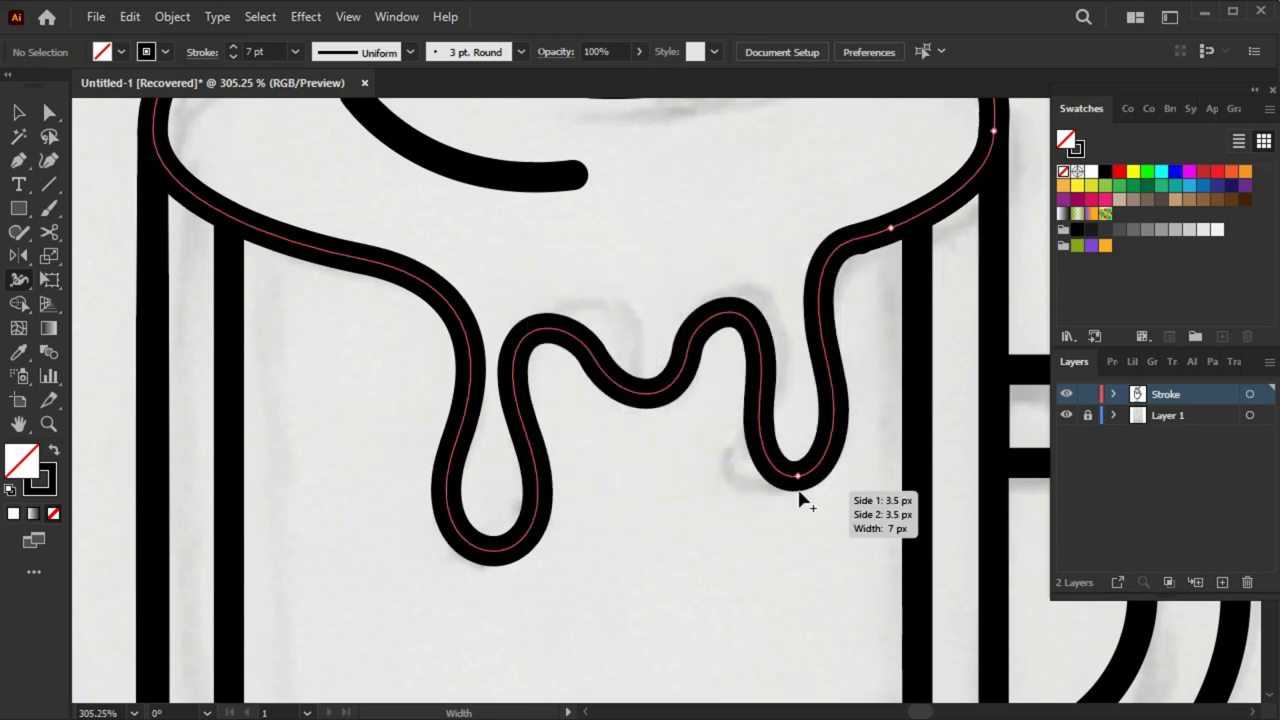
left_click_drag(645, 405, 646, 420)
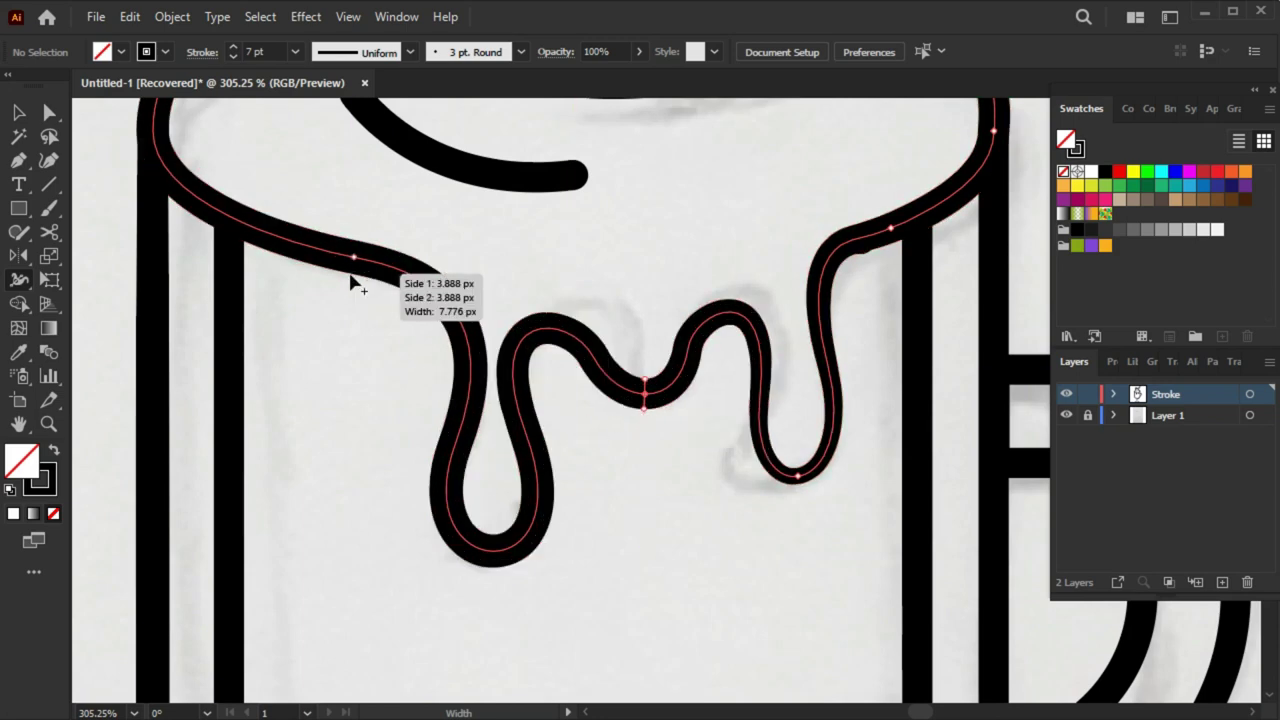
left_click_drag(337, 275, 341, 265)
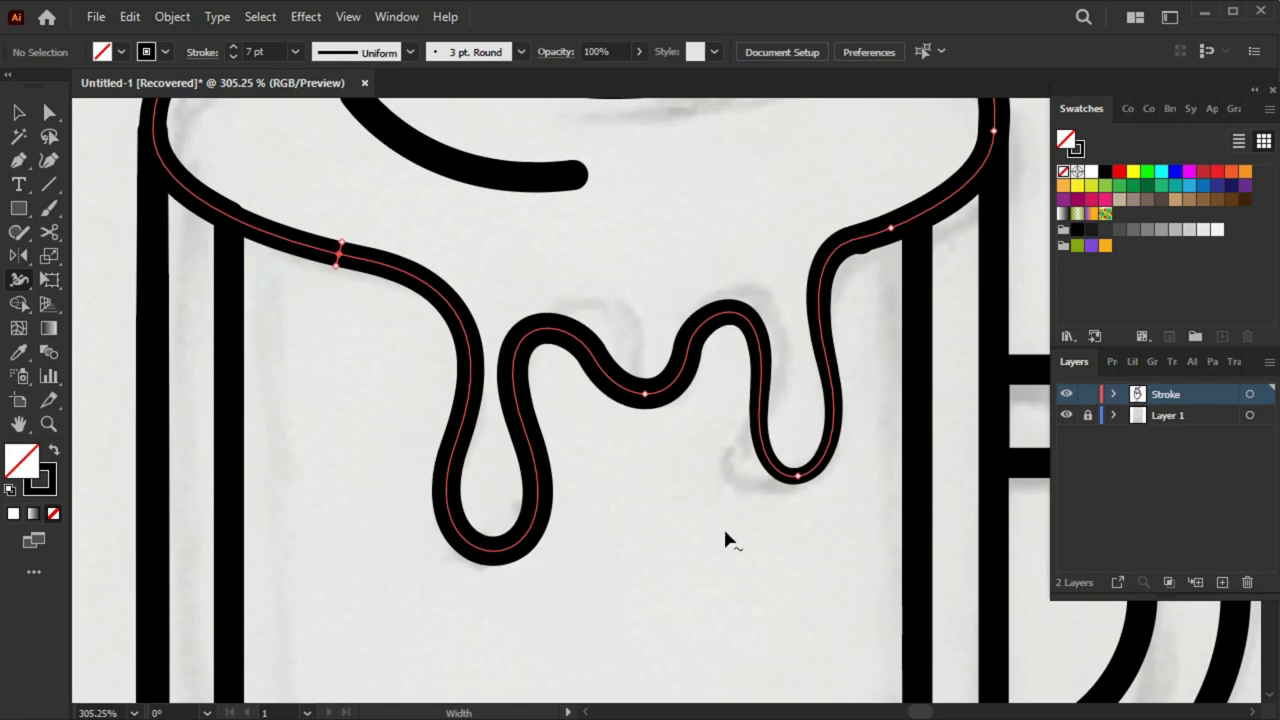
key("v")
Taper the ends of the lower left and right cream highlight strokes
mouse_move(754, 229)
left_mouse_down()
mouse_move(791, 366)
mouse_move(720, 385)
mouse_move(770, 475)
left_mouse_up()
key("shift+w")
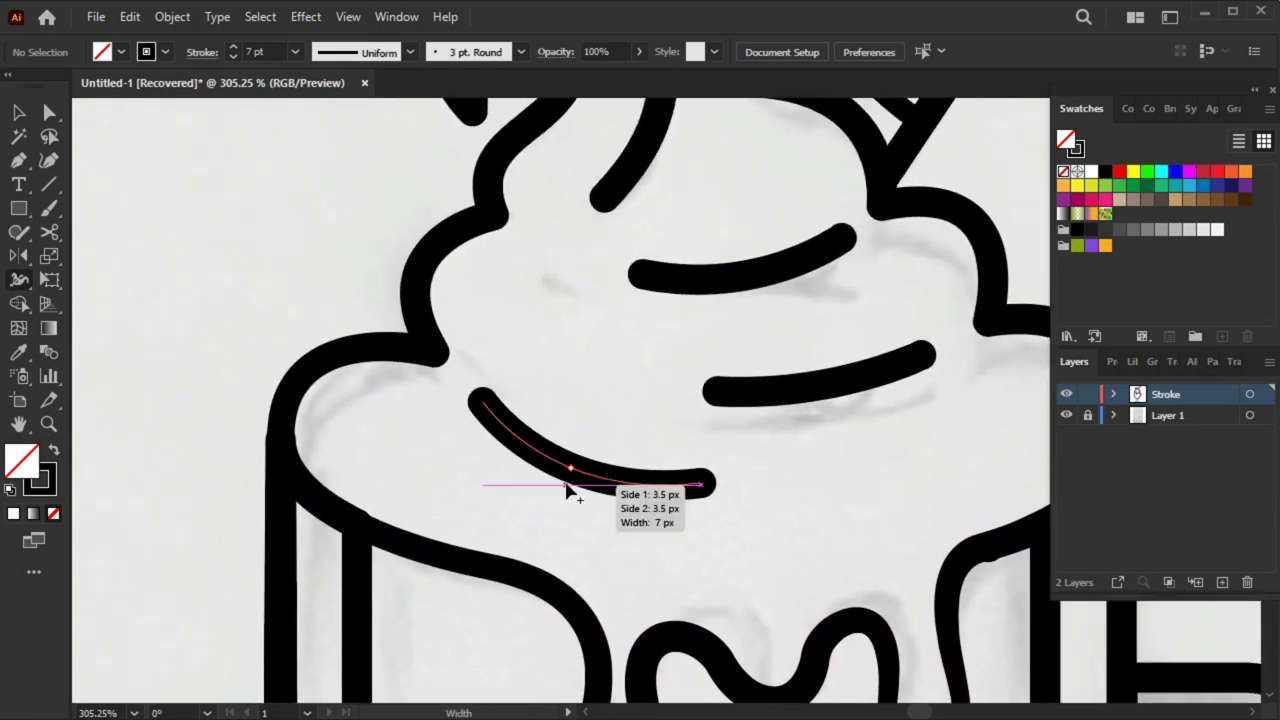
left_click_drag(488, 428, 482, 415)
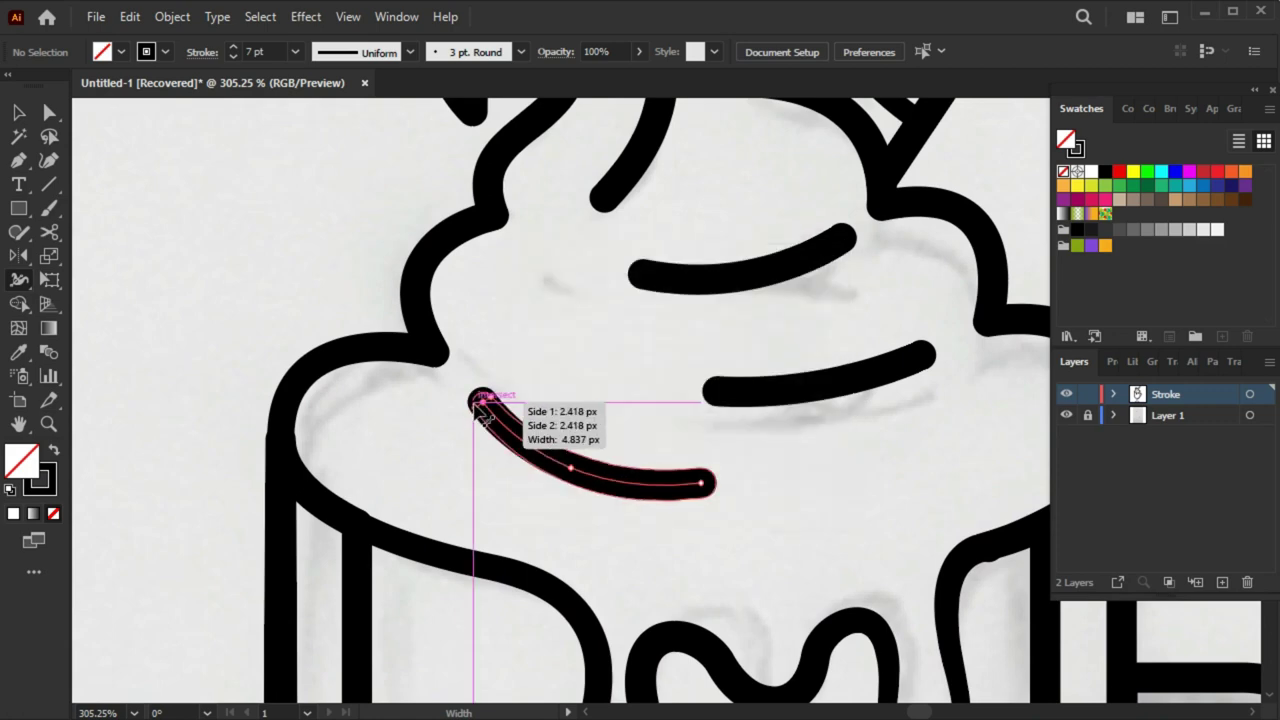
left_click_drag(700, 500, 705, 490)
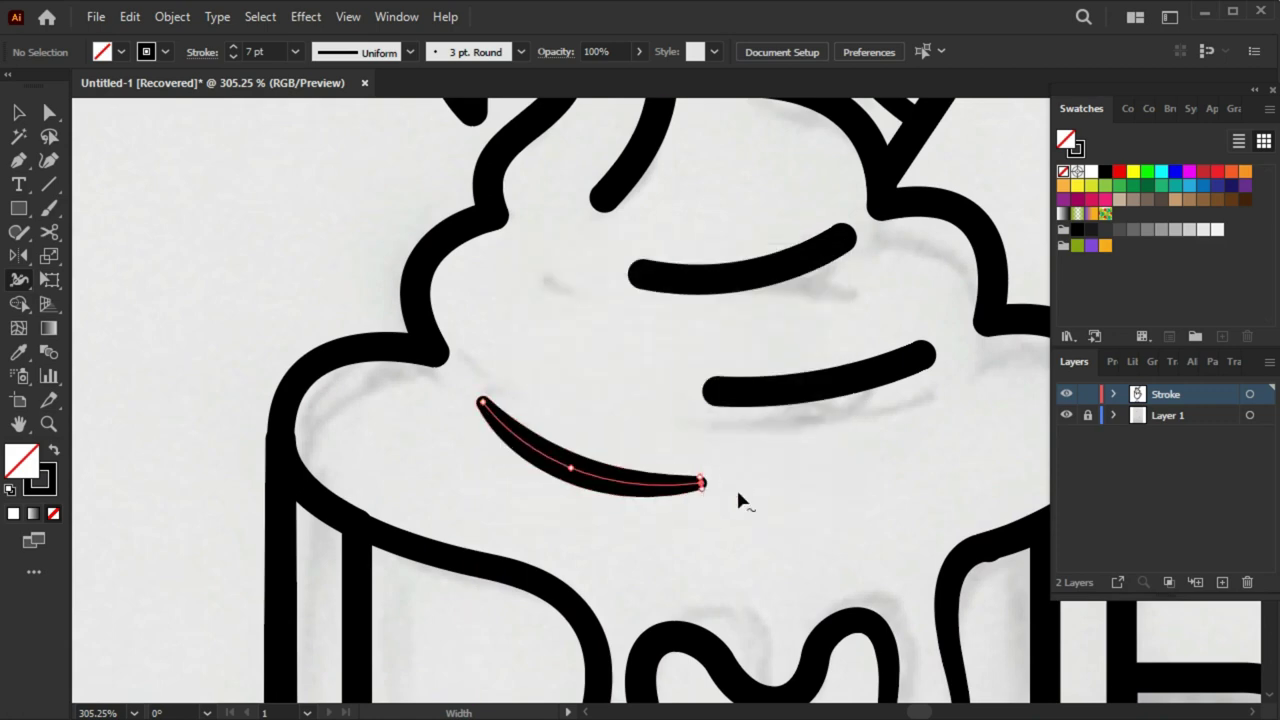
left_click_drag(802, 467, 742, 533)
double_click(766, 446)
left_click(665, 478)
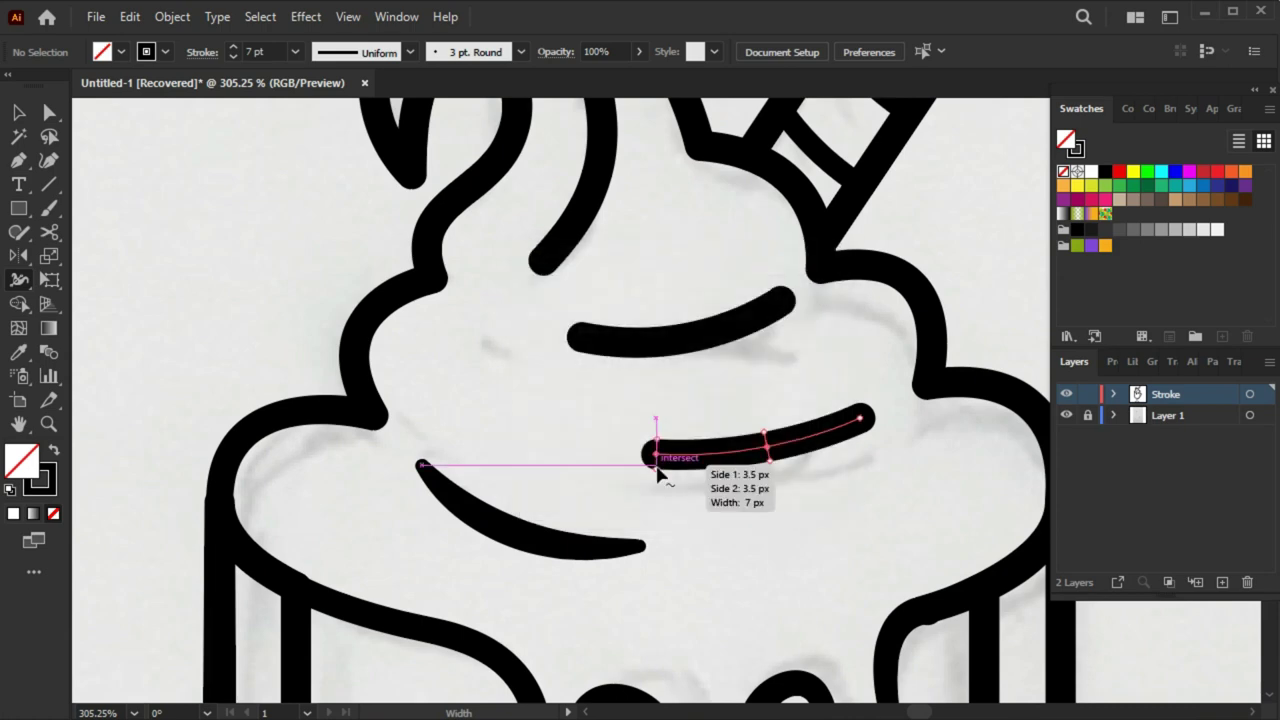
left_click_drag(863, 421, 857, 423)
Taper the upper cream stroke's left end and both ends of the swirl stroke
scroll(729, 414, "up", 1)
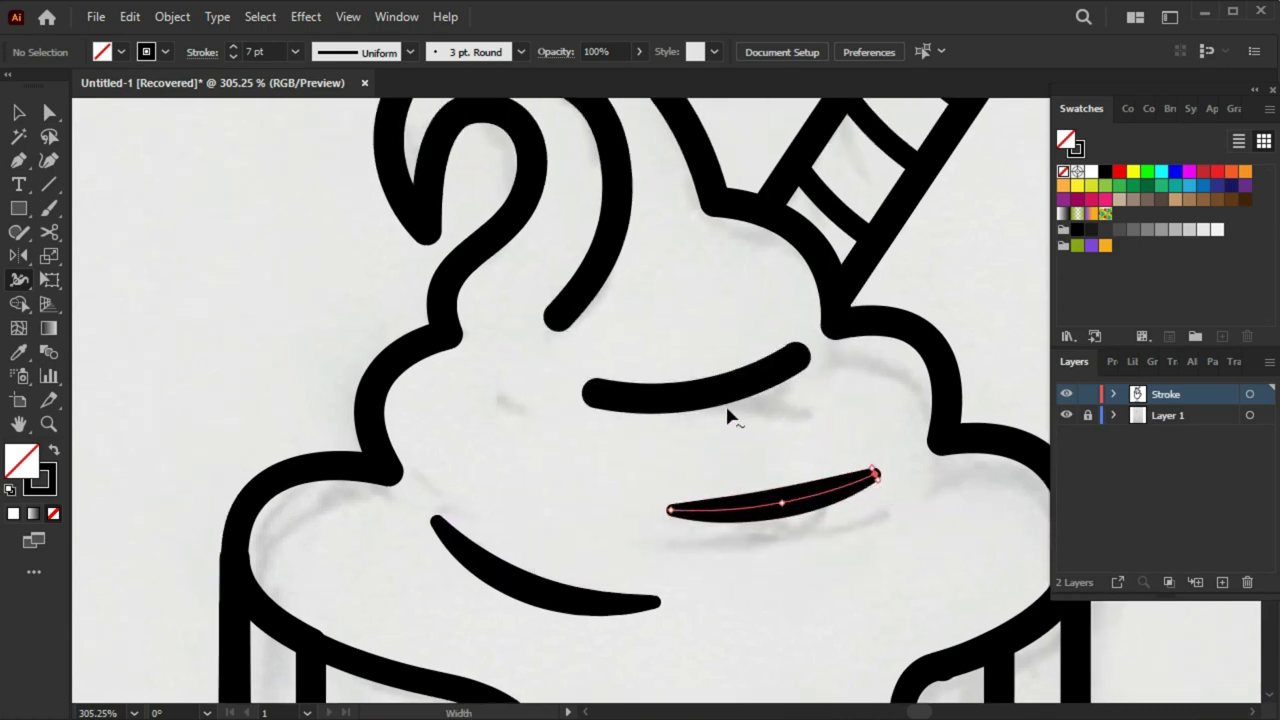
double_click(780, 500)
key("Return")
left_click_drag(594, 409, 600, 412)
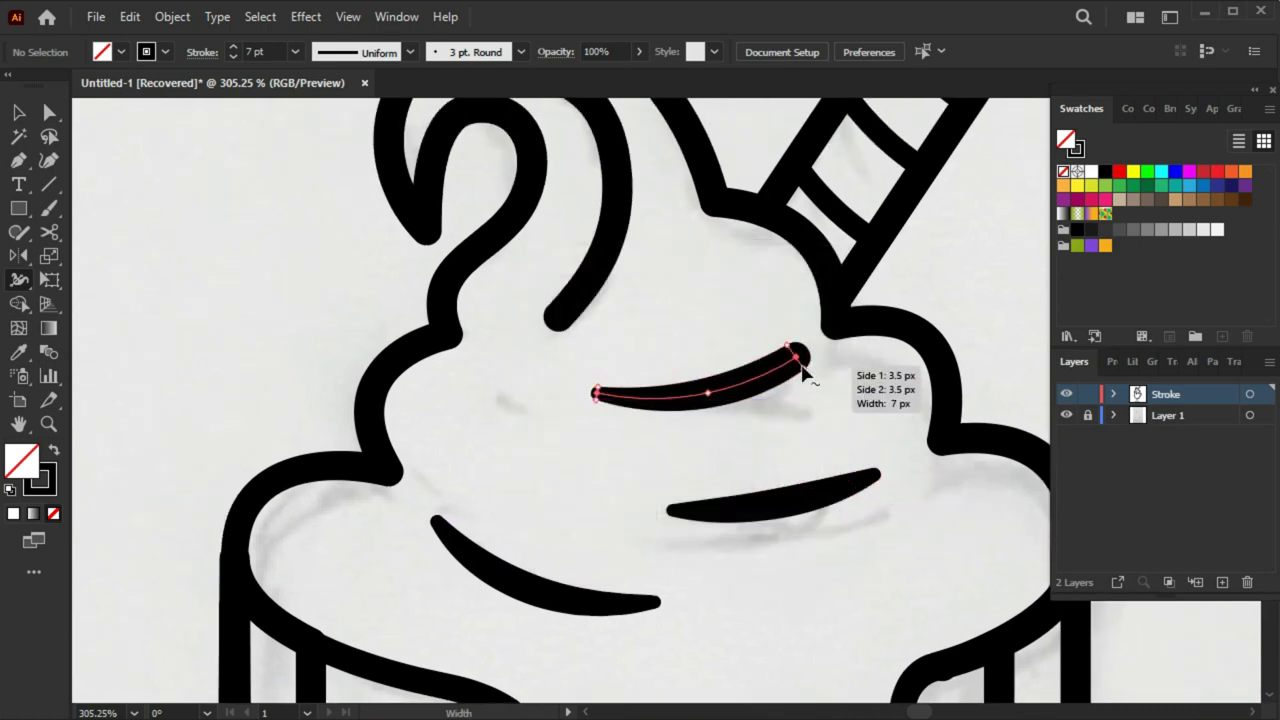
scroll(795, 368, "up", 3)
double_click(673, 355)
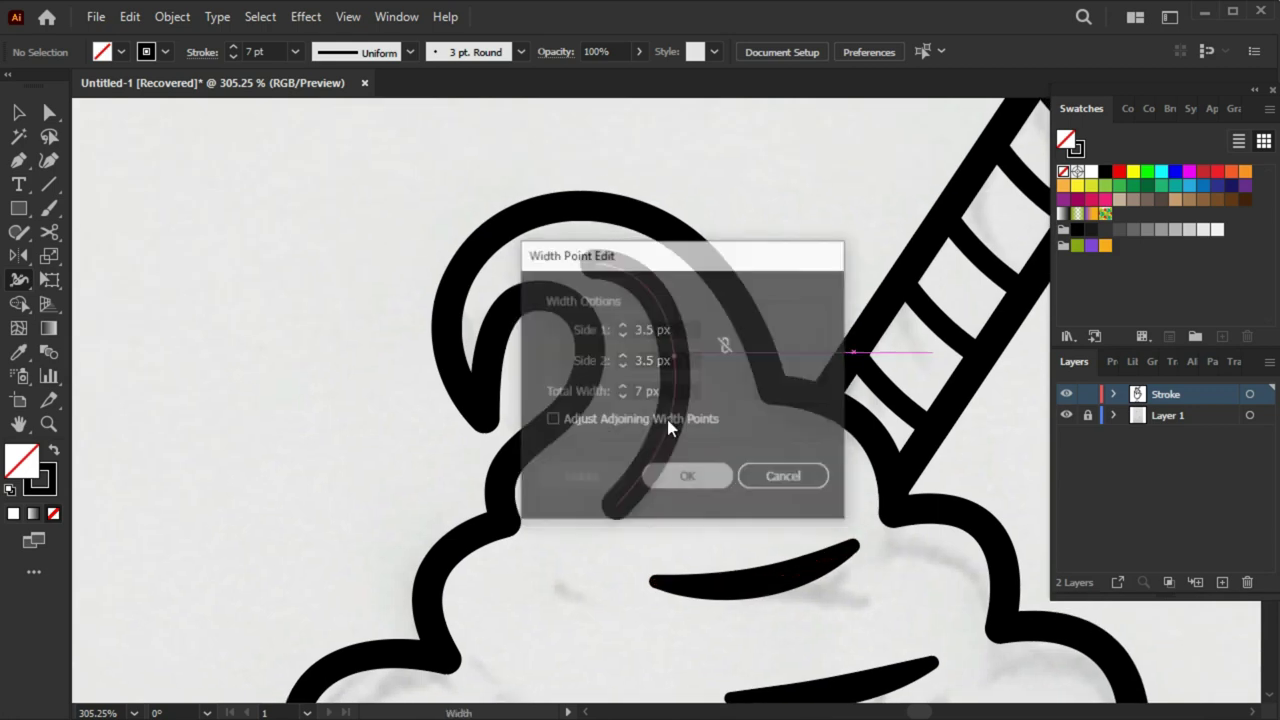
key("Return")
left_click_drag(597, 282, 600, 266)
left_click_drag(646, 508, 621, 512)
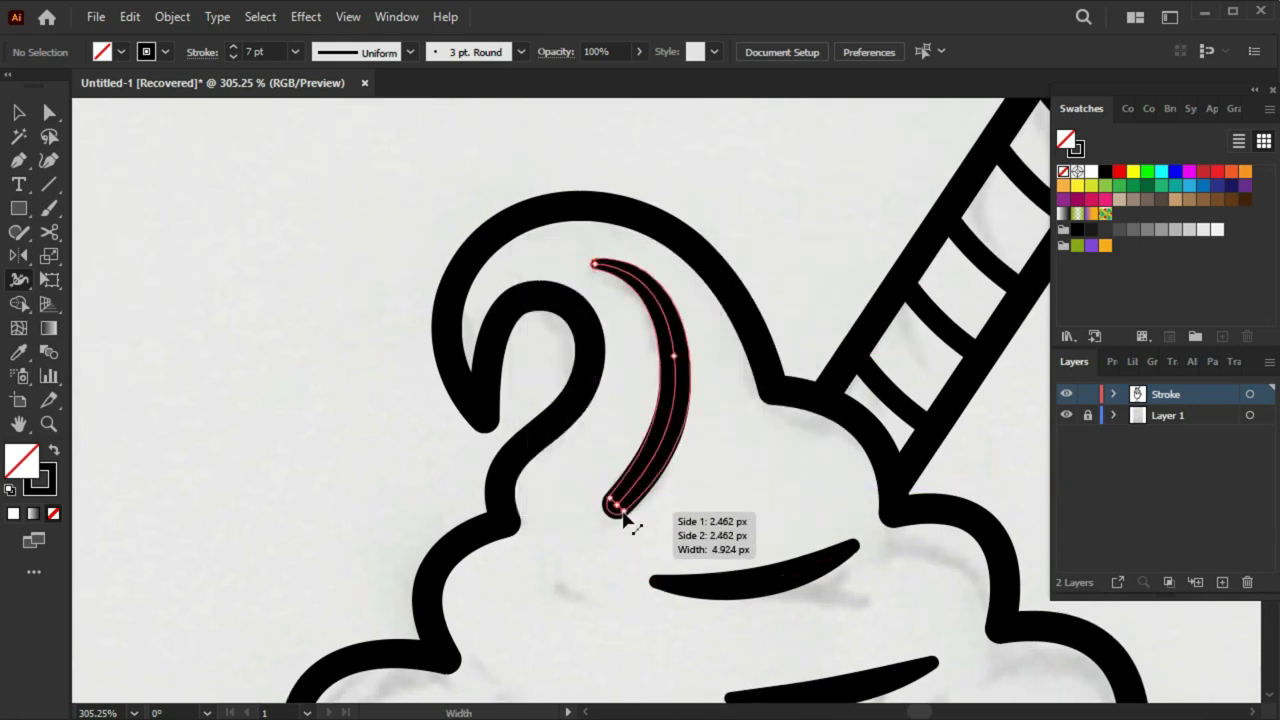
Set the swirl and other cream highlight strokes to 6 pt, then deselect
key("v")
scroll(720, 440, "down", 3)
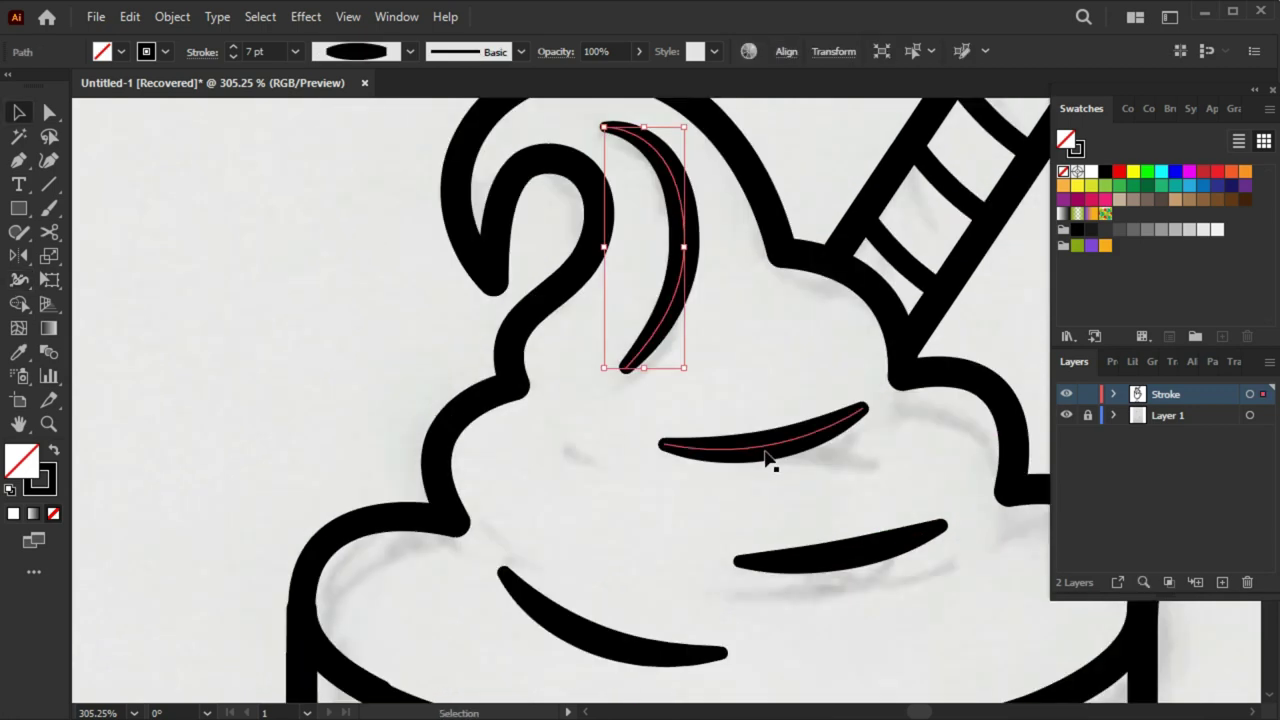
left_click(766, 440, "shift")
left_click(818, 566, "shift")
left_click(600, 636, "shift")
left_click(232, 57)
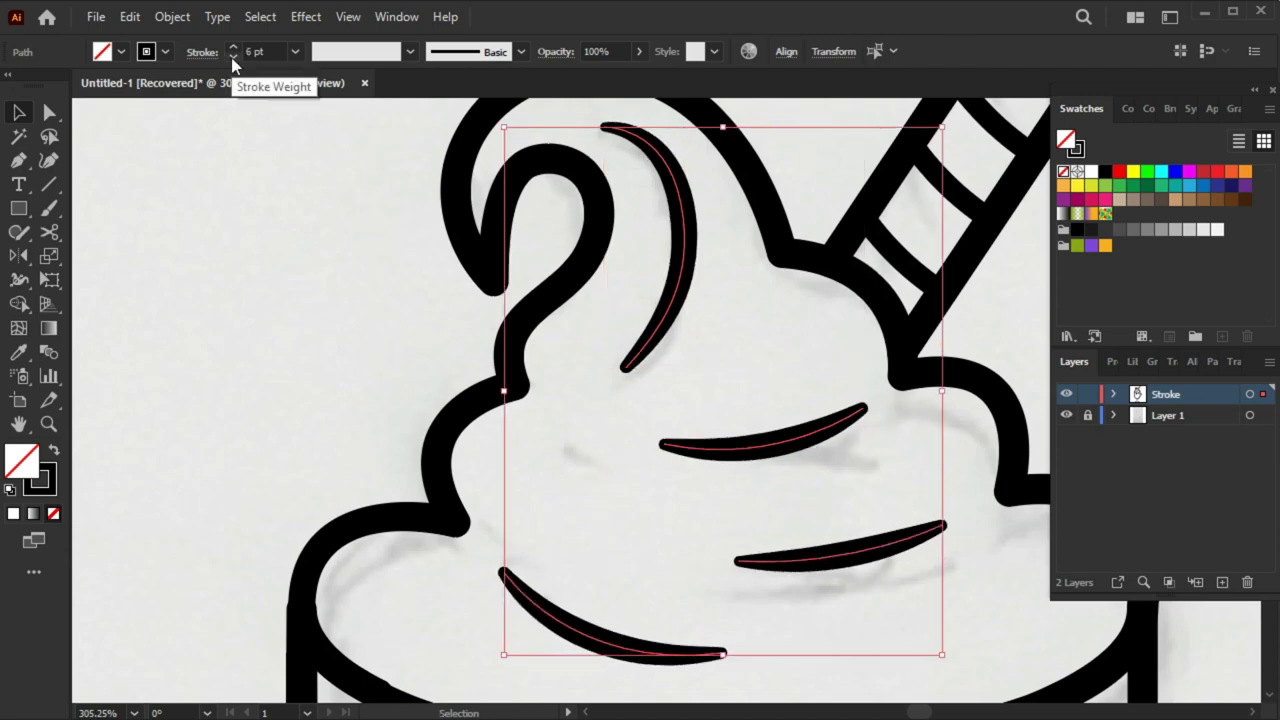
left_click(265, 275)
scroll(577, 429, "down", 8)
scroll(815, 458, "down", 3)
scroll(790, 440, "down", 1)
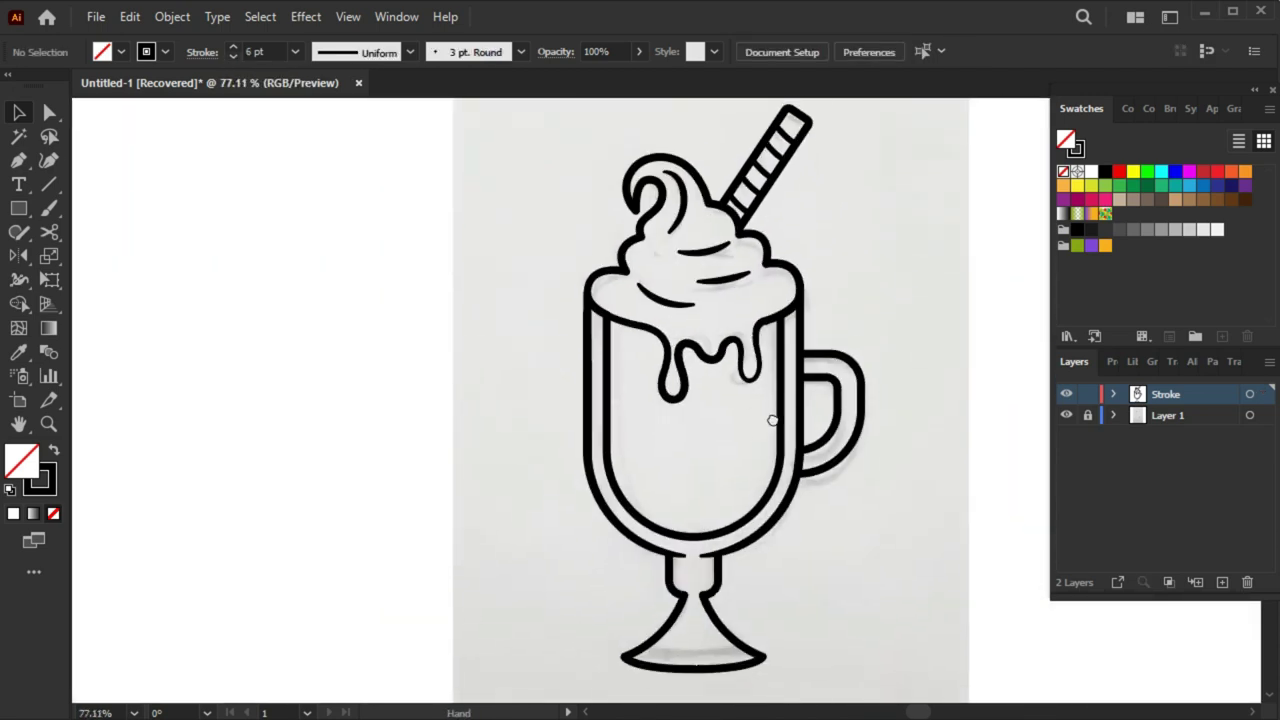
scroll(777, 410, "down", 1)
scroll(840, 360, "up", 1)
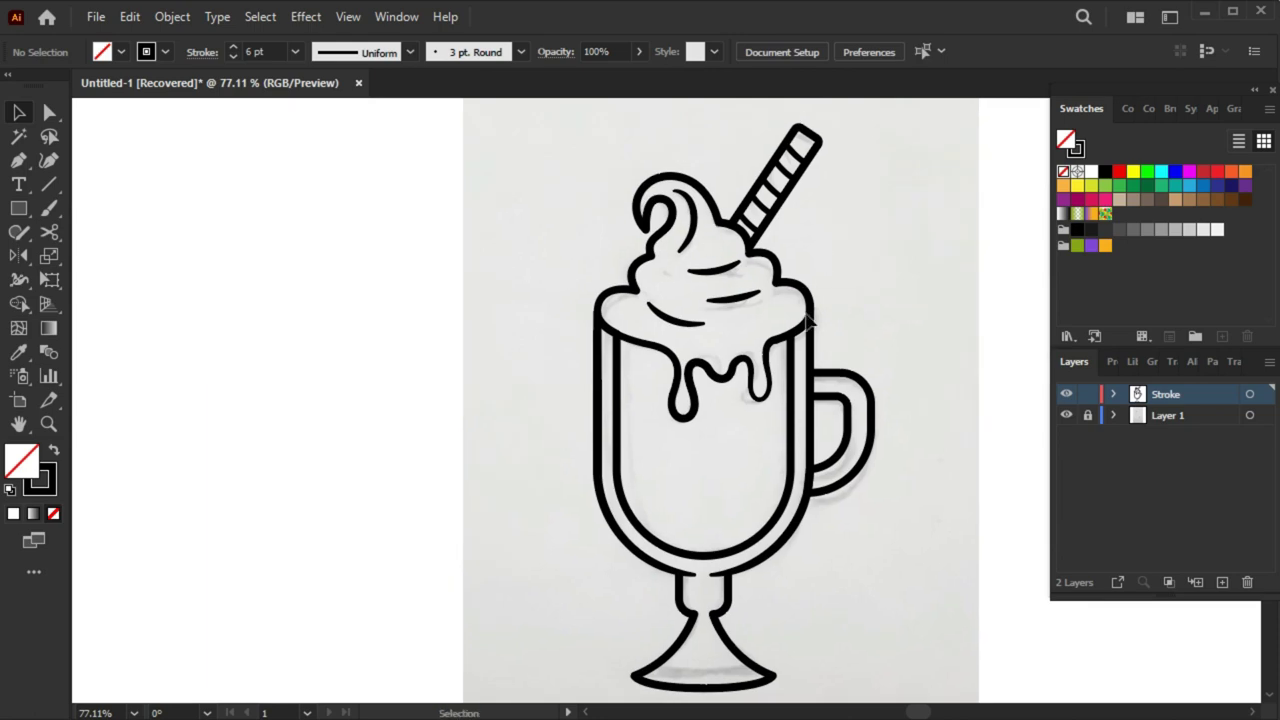
scroll(810, 441, "down", 2)
left_click_drag(810, 441, 806, 436)
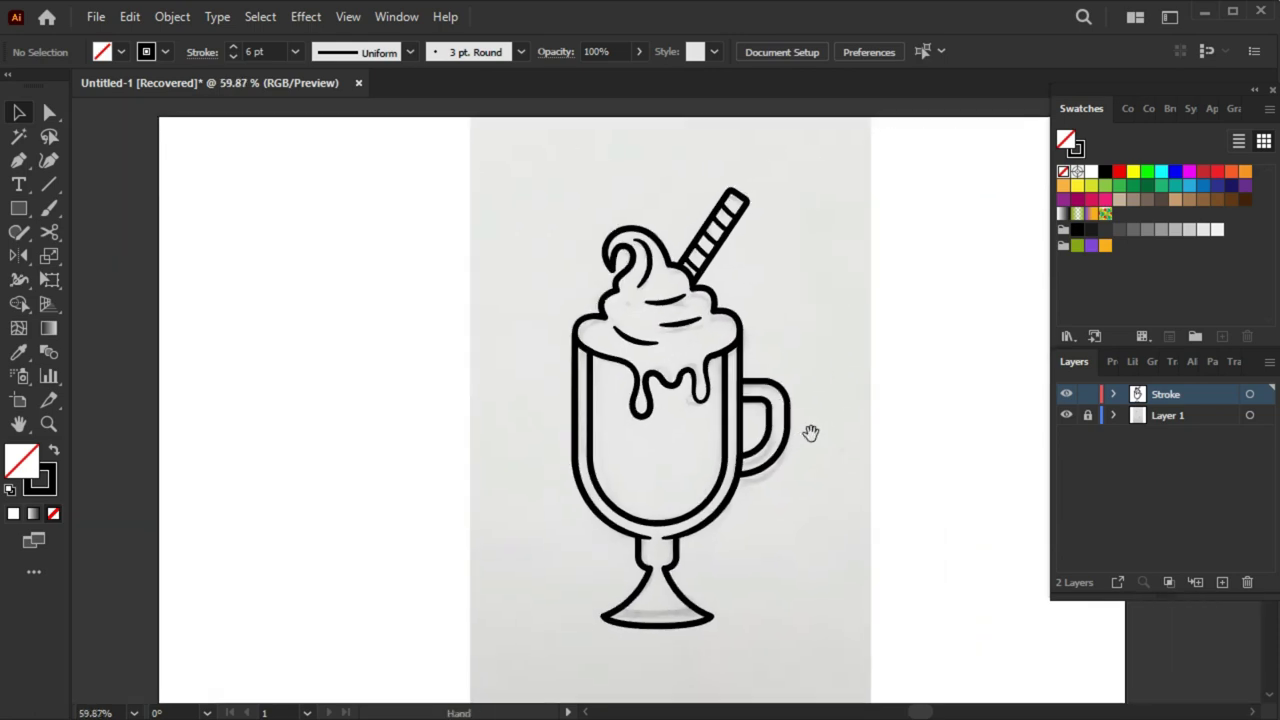
scroll(794, 414, "down", 1)
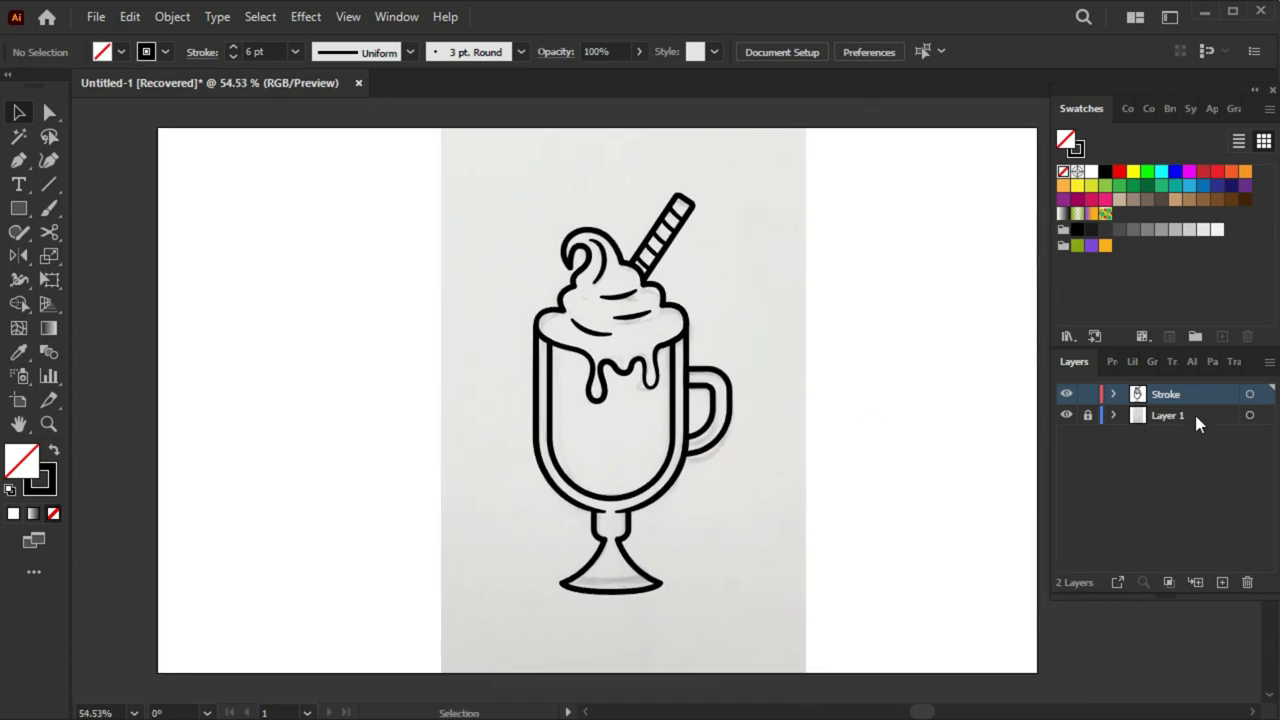
left_click(1198, 415)
Delete the gray sketch layer and add a new layer beneath Stroke
left_click(1247, 582)
left_click(694, 397)
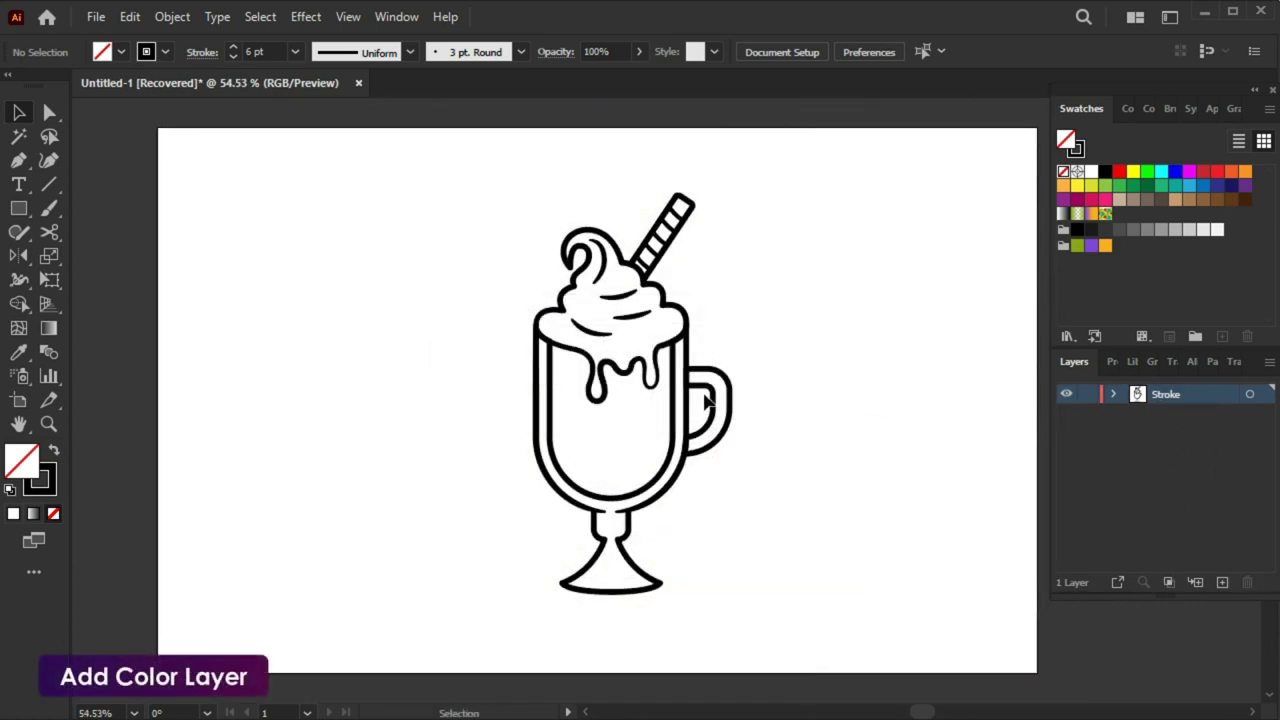
left_click(1222, 582)
left_click_drag(1167, 394, 1167, 418)
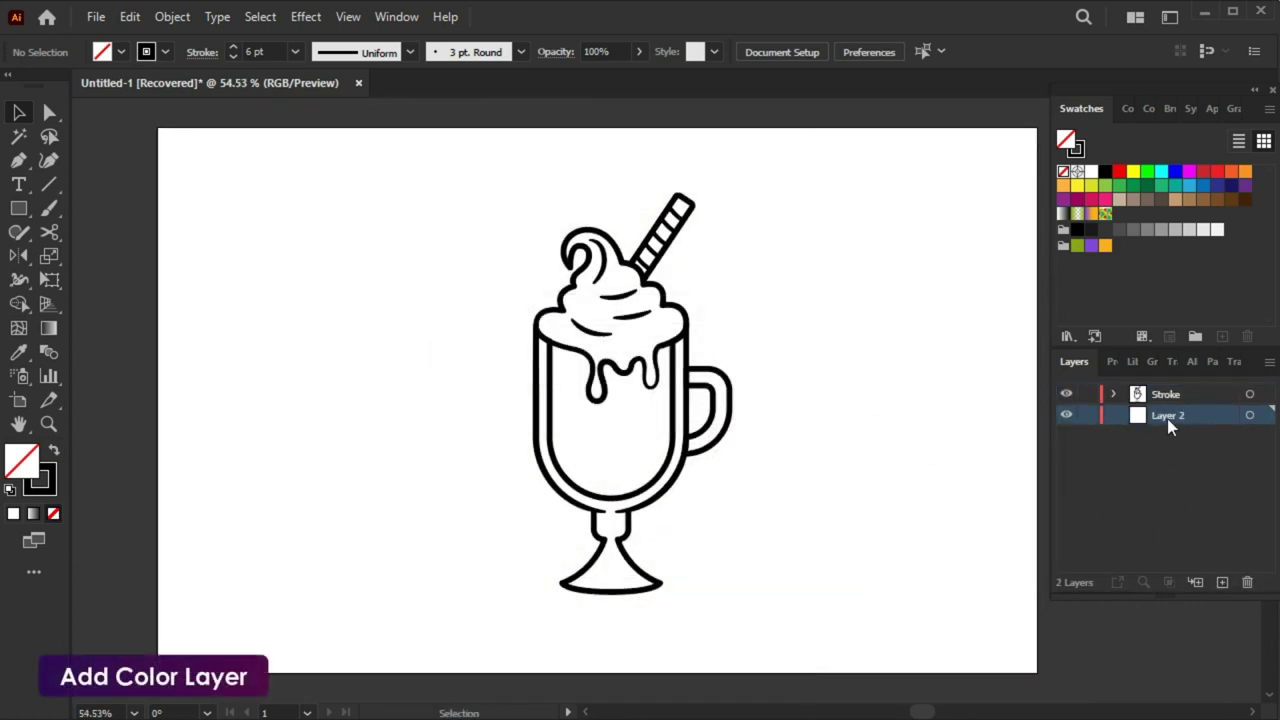
Name the new layer Color, coded Green, then select the outline artwork on Stroke
double_click(1194, 415)
left_click(755, 358)
left_click(750, 403)
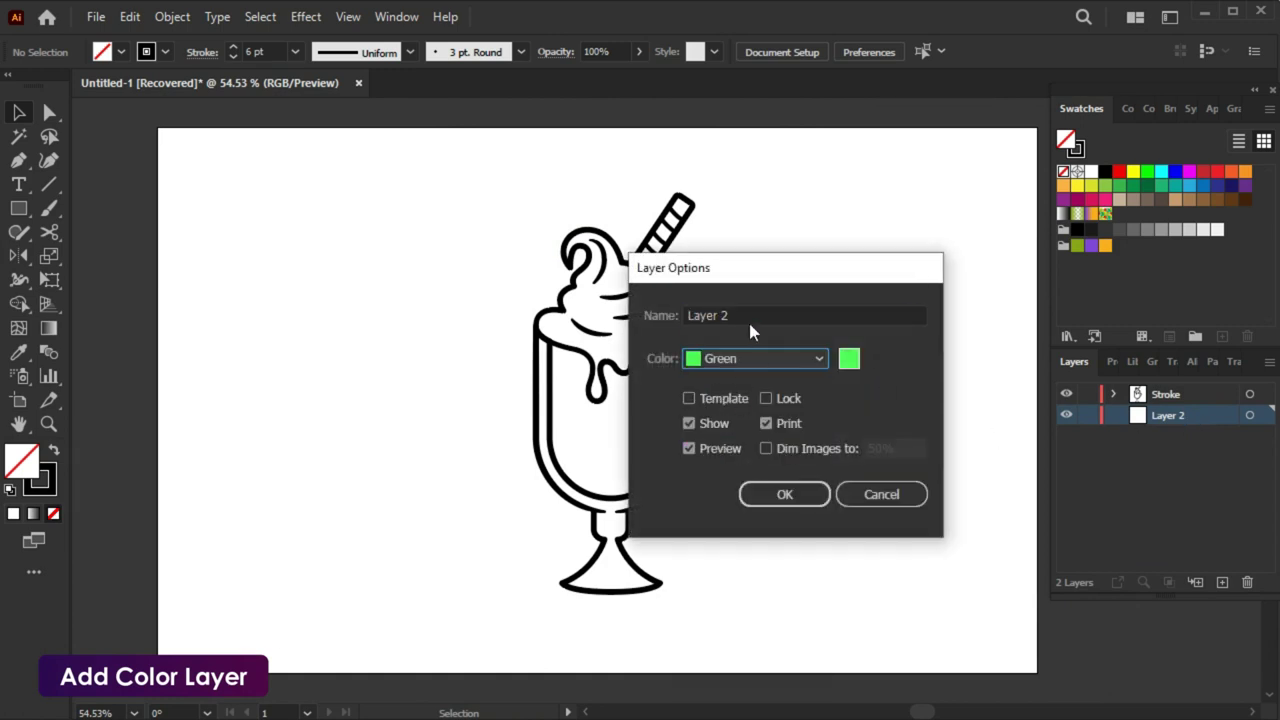
type("Color")
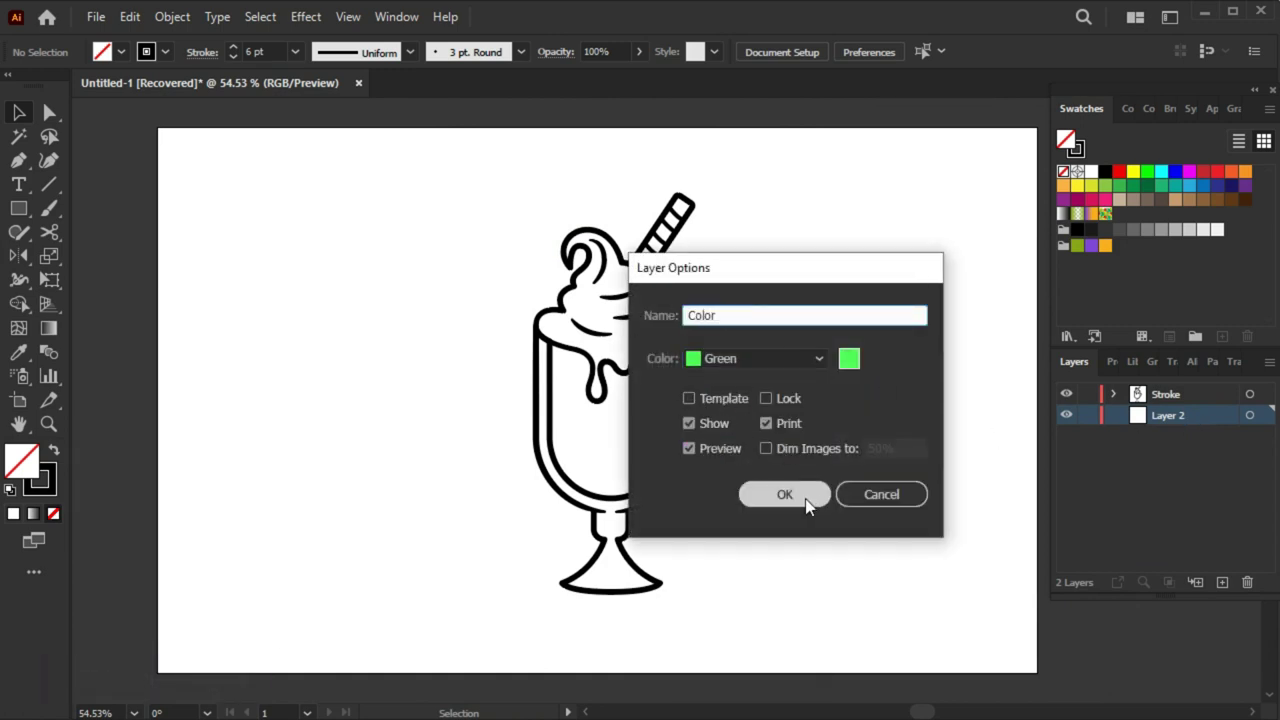
left_click(808, 506)
left_click(1113, 401)
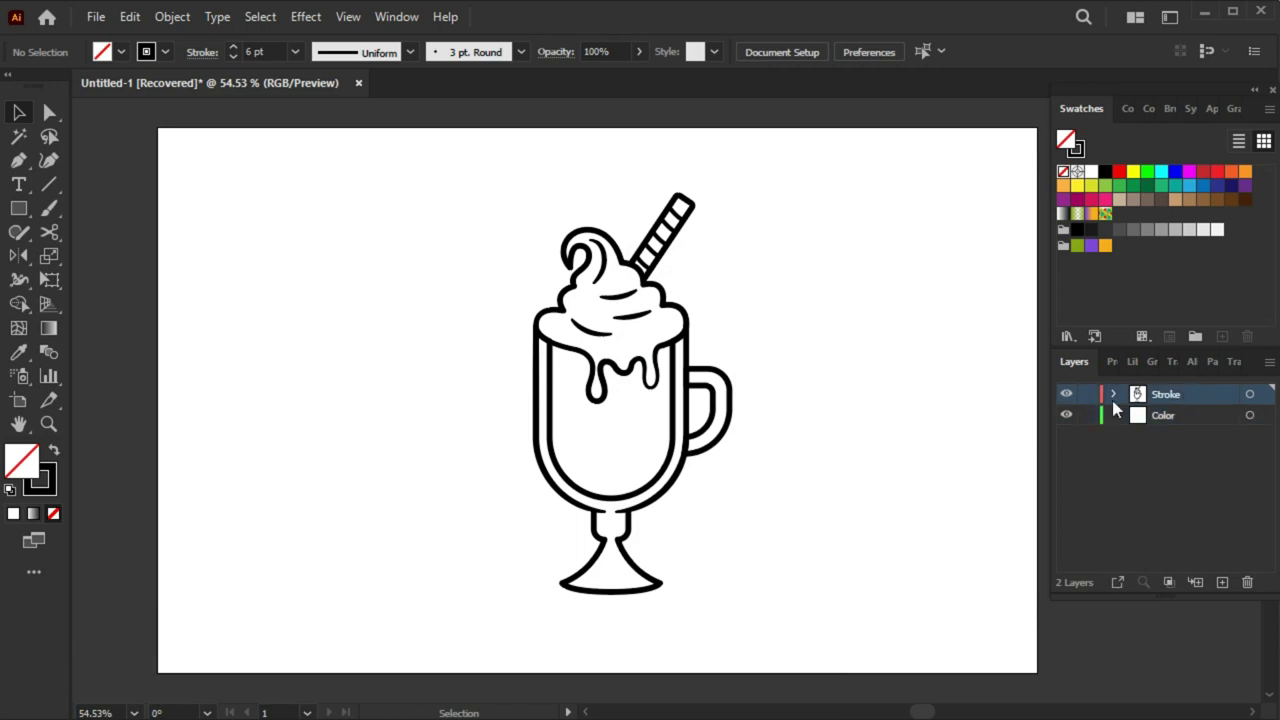
left_click_drag(617, 491, 614, 496)
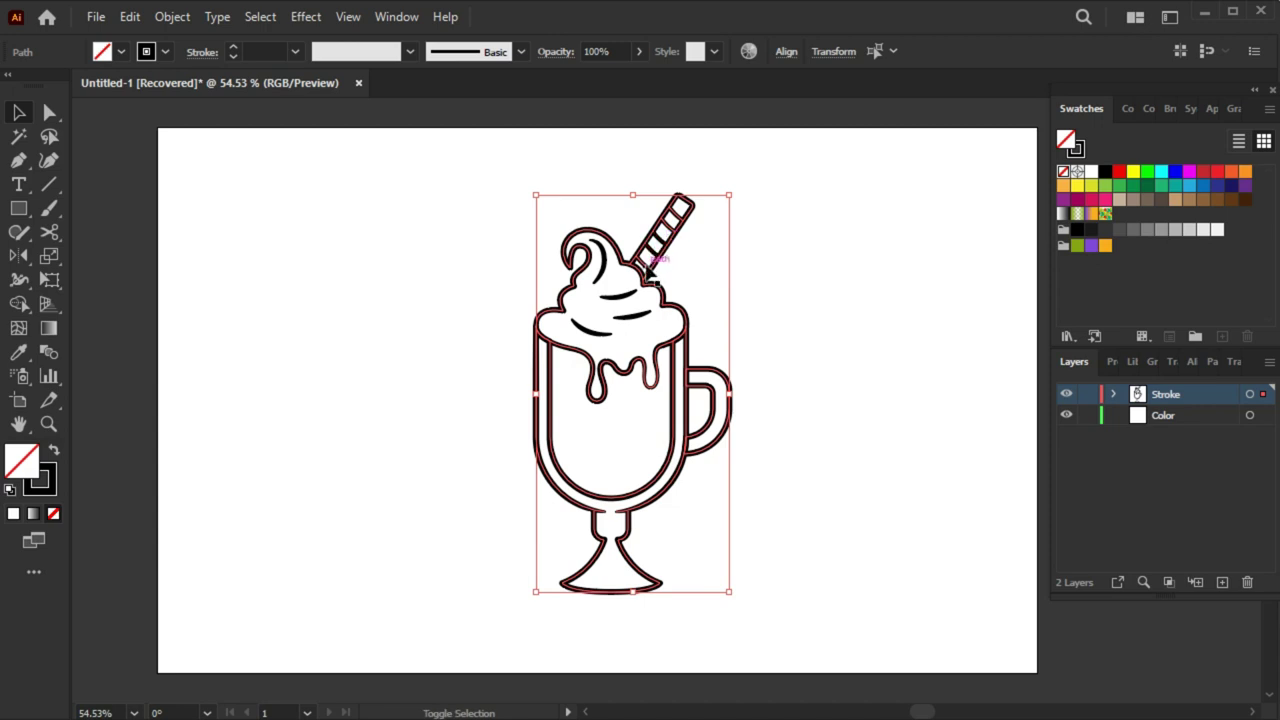
Paste a copy of the outlines in back on the Color layer, then lock and hide Stroke
left_click(135, 22)
left_click(163, 115)
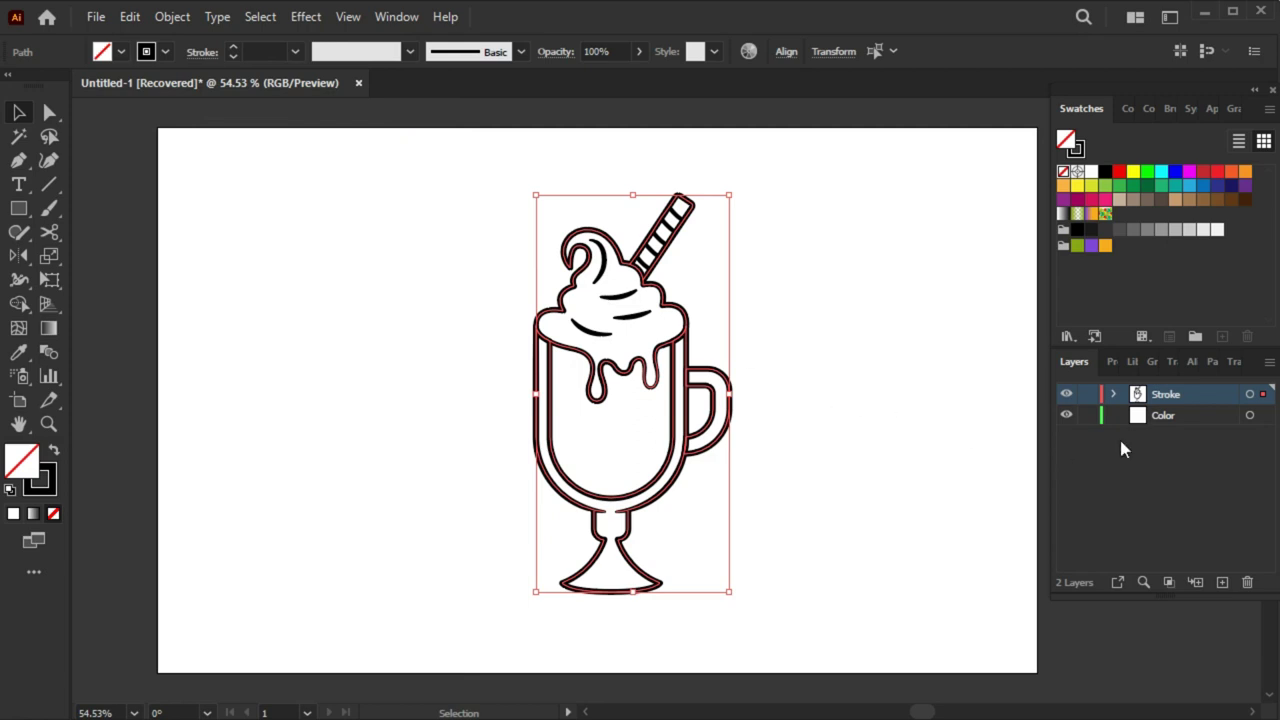
left_click(1206, 417)
left_click(130, 17)
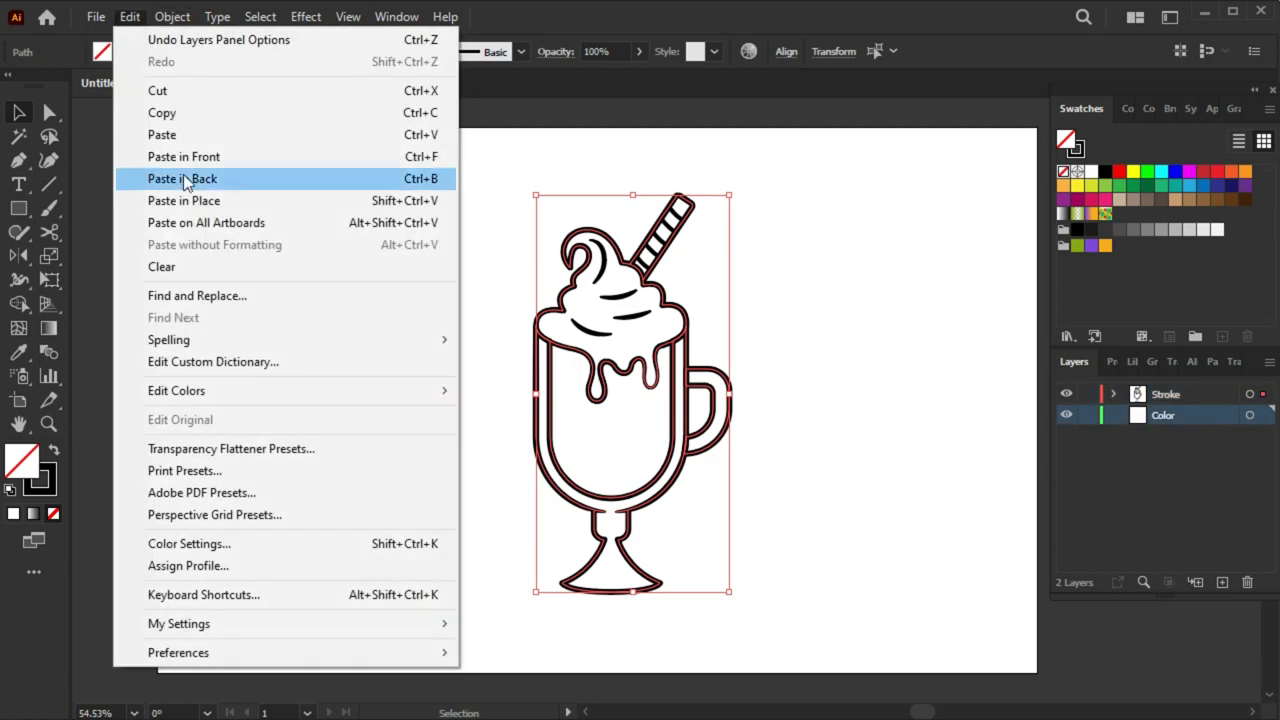
left_click(187, 186)
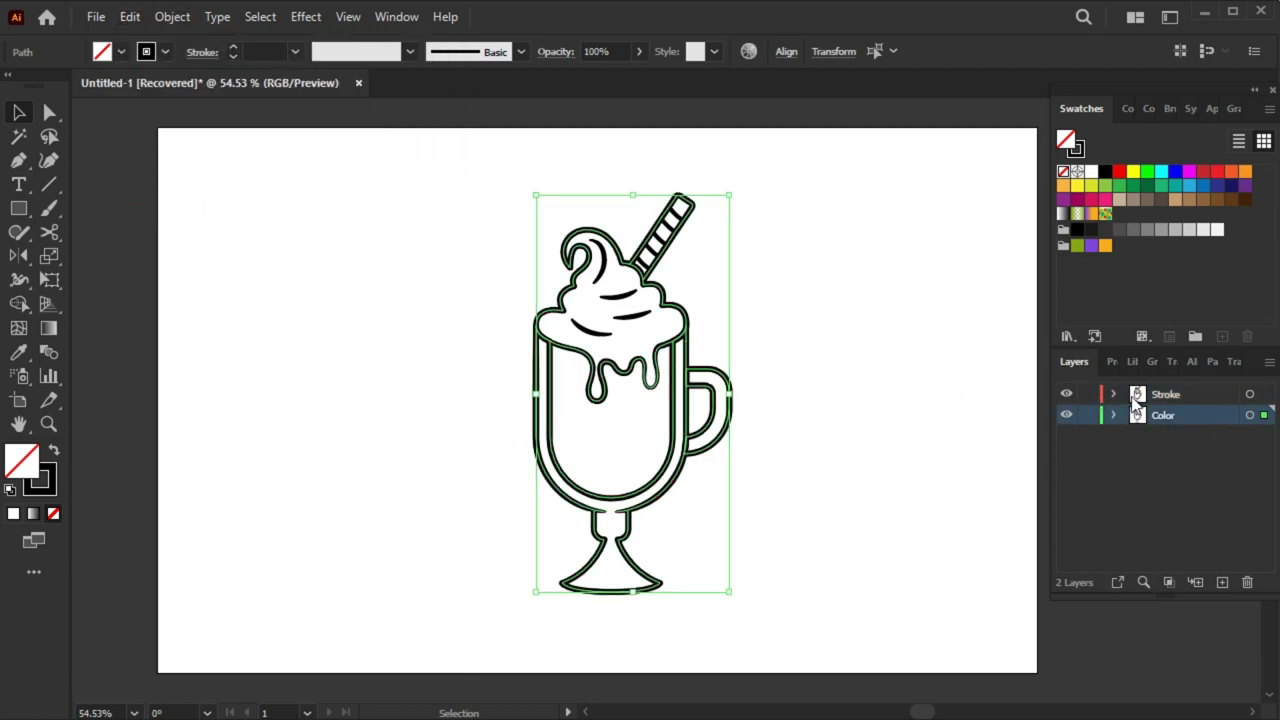
left_click(1088, 395)
left_click(854, 495)
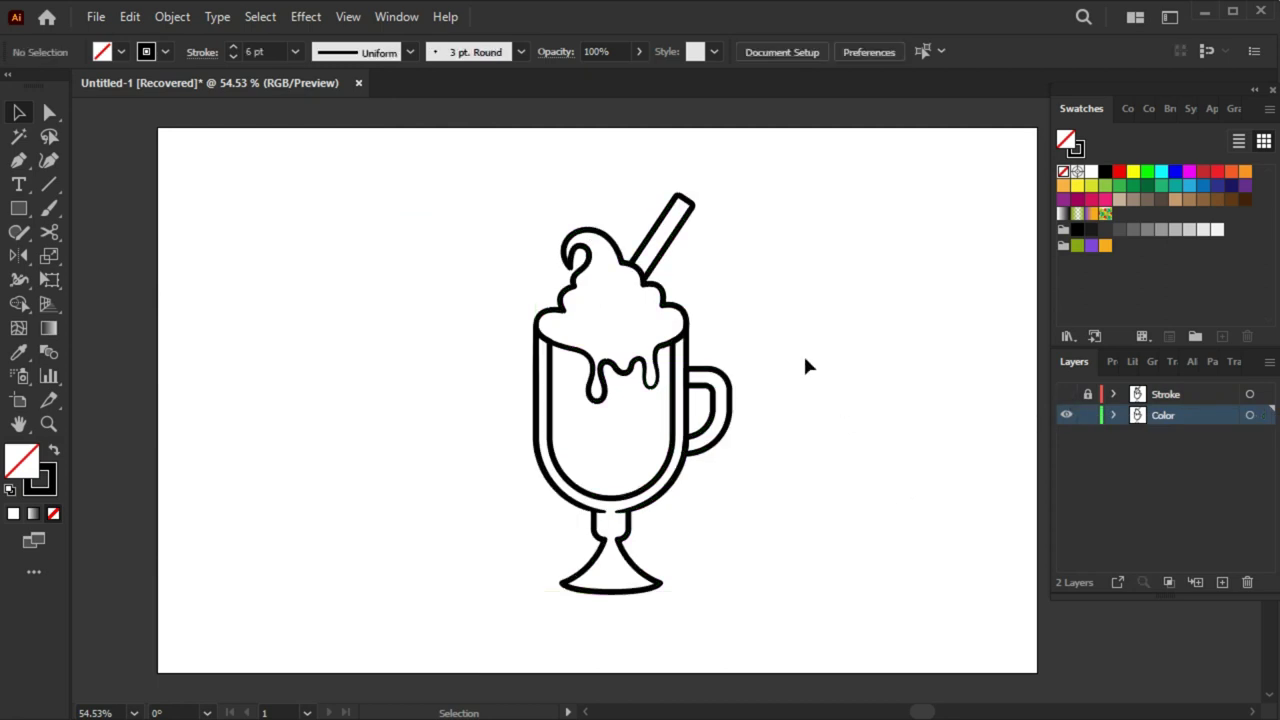
Outline the copied strokes and unite them into one compound shape
left_click_drag(707, 268, 407, 436)
left_click(170, 17)
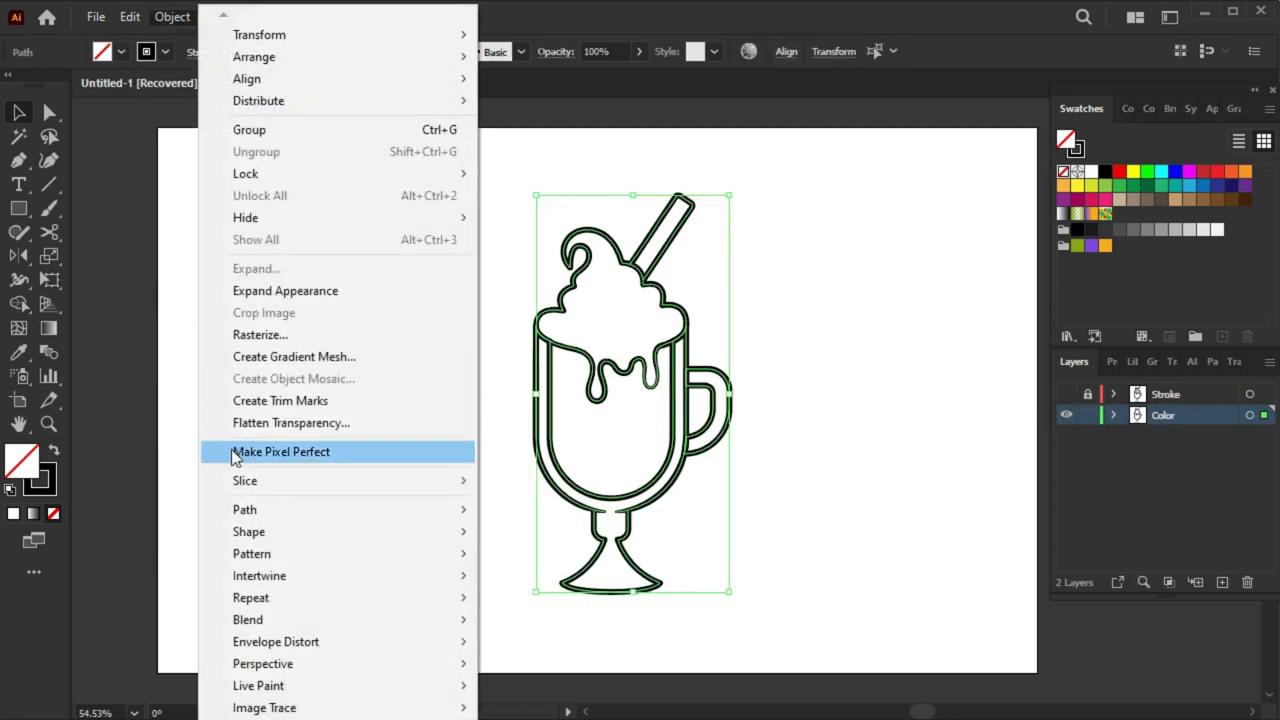
left_click(600, 316)
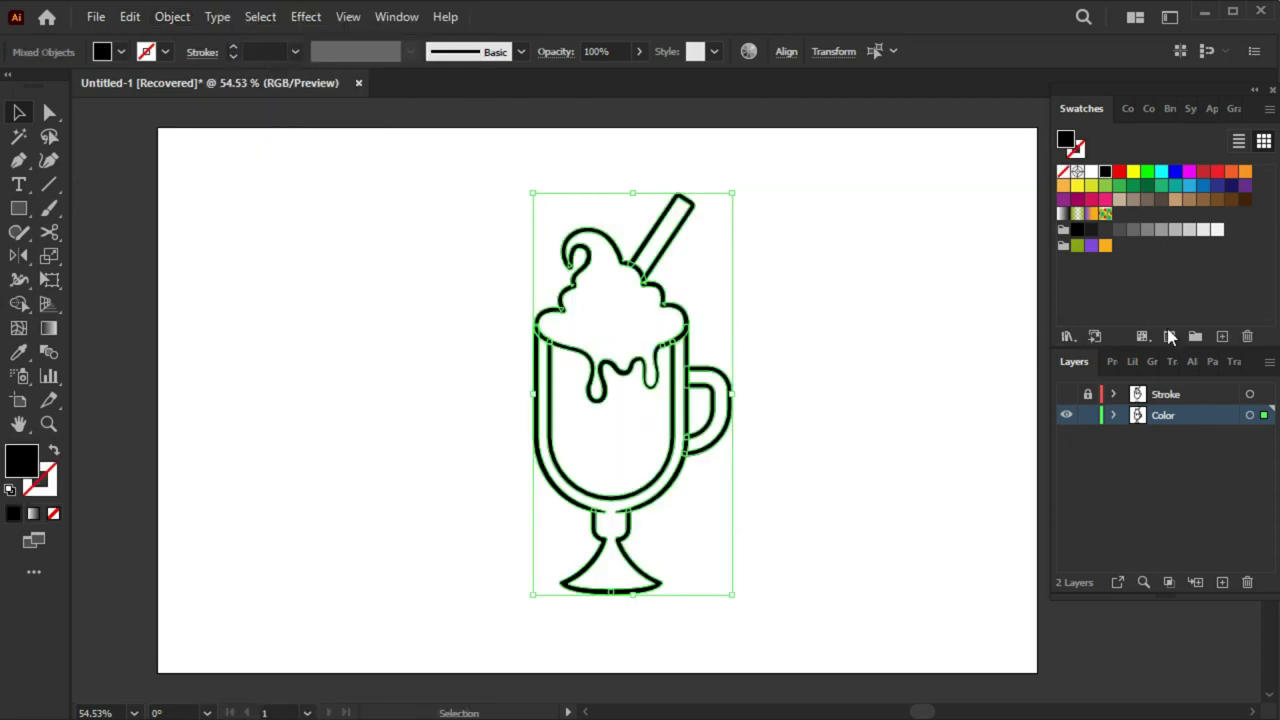
left_click(1211, 362)
left_click(1068, 416)
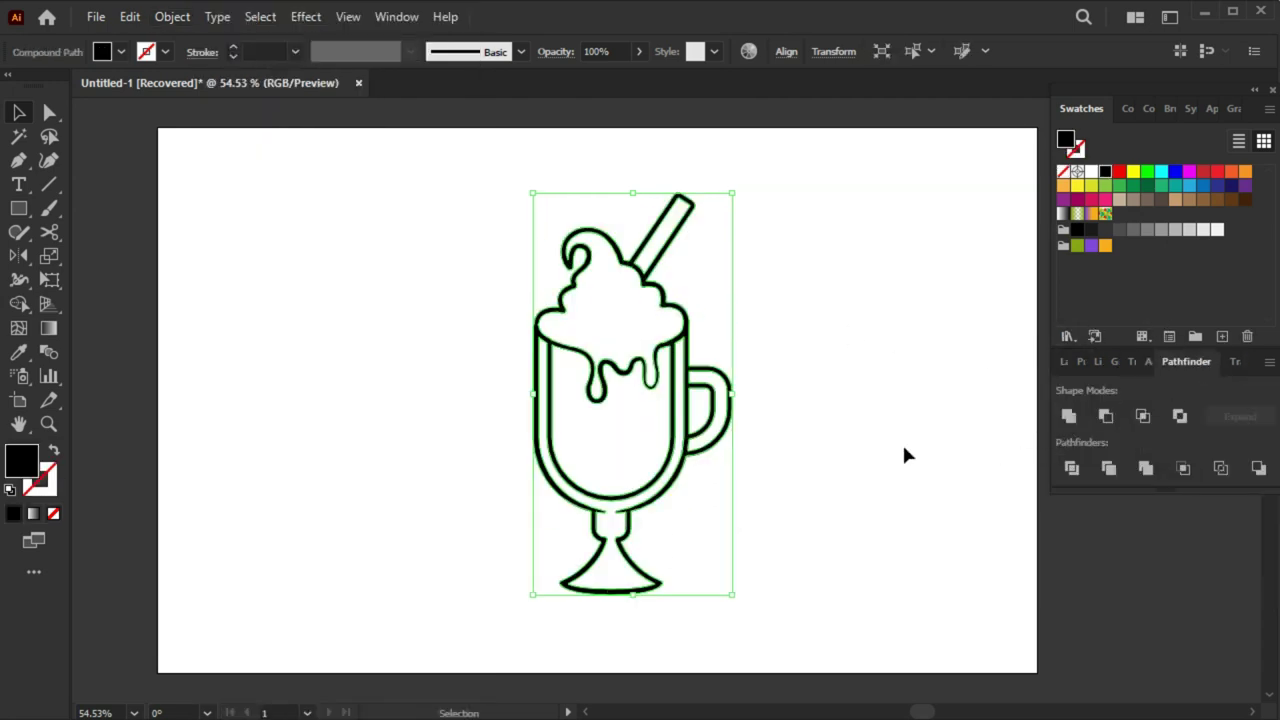
left_click(834, 417)
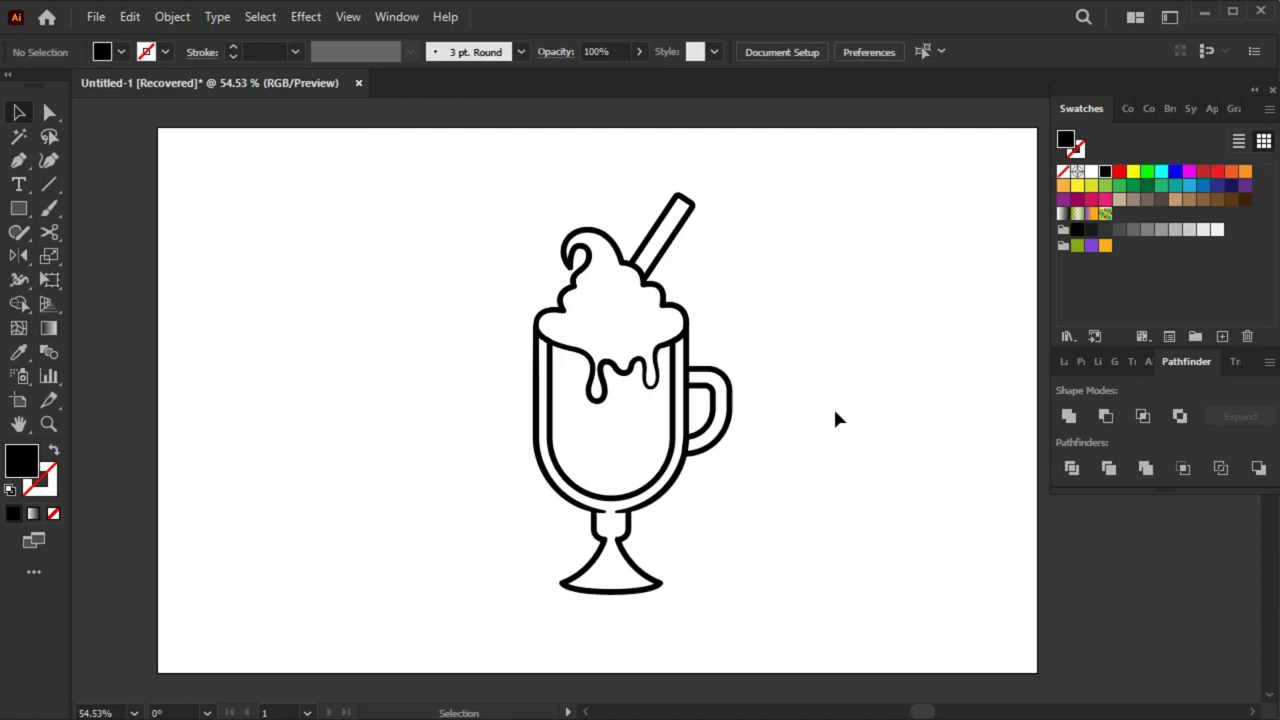
left_click(1060, 363)
left_click(682, 468)
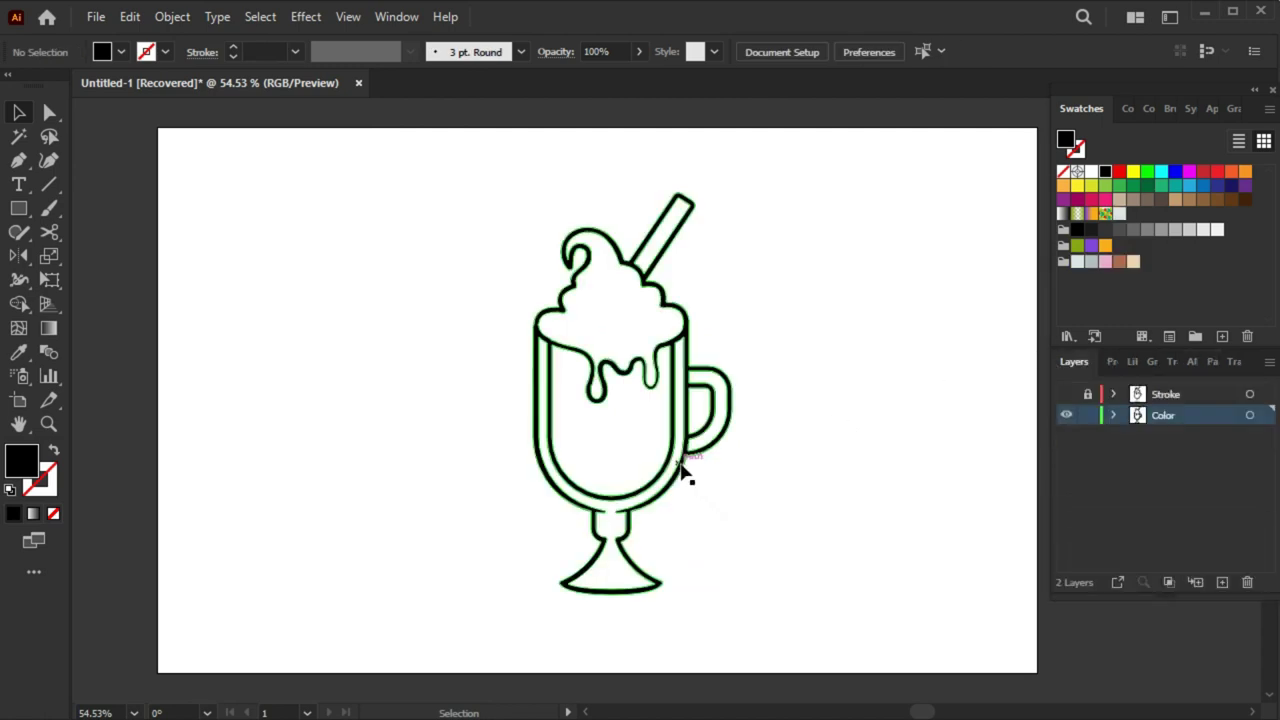
Live-paint the glass walls, stem and base pale blue and the cream pink
right_click(19, 304)
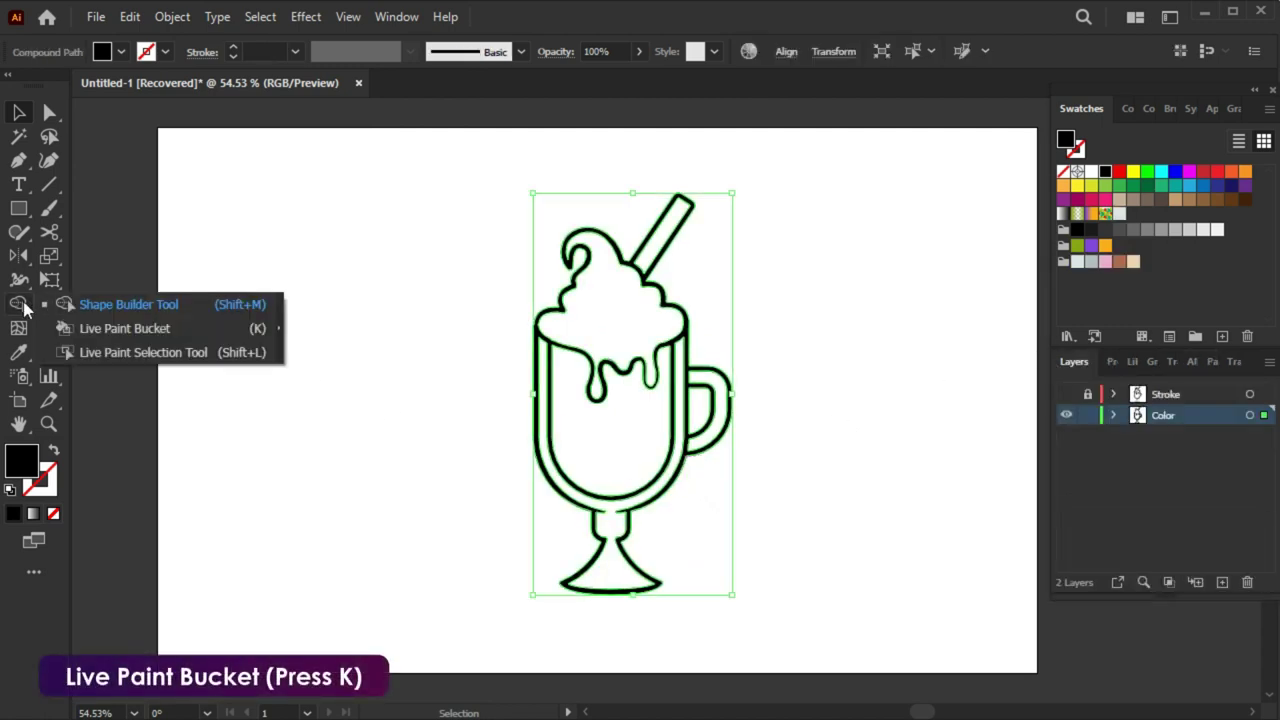
left_click(123, 328)
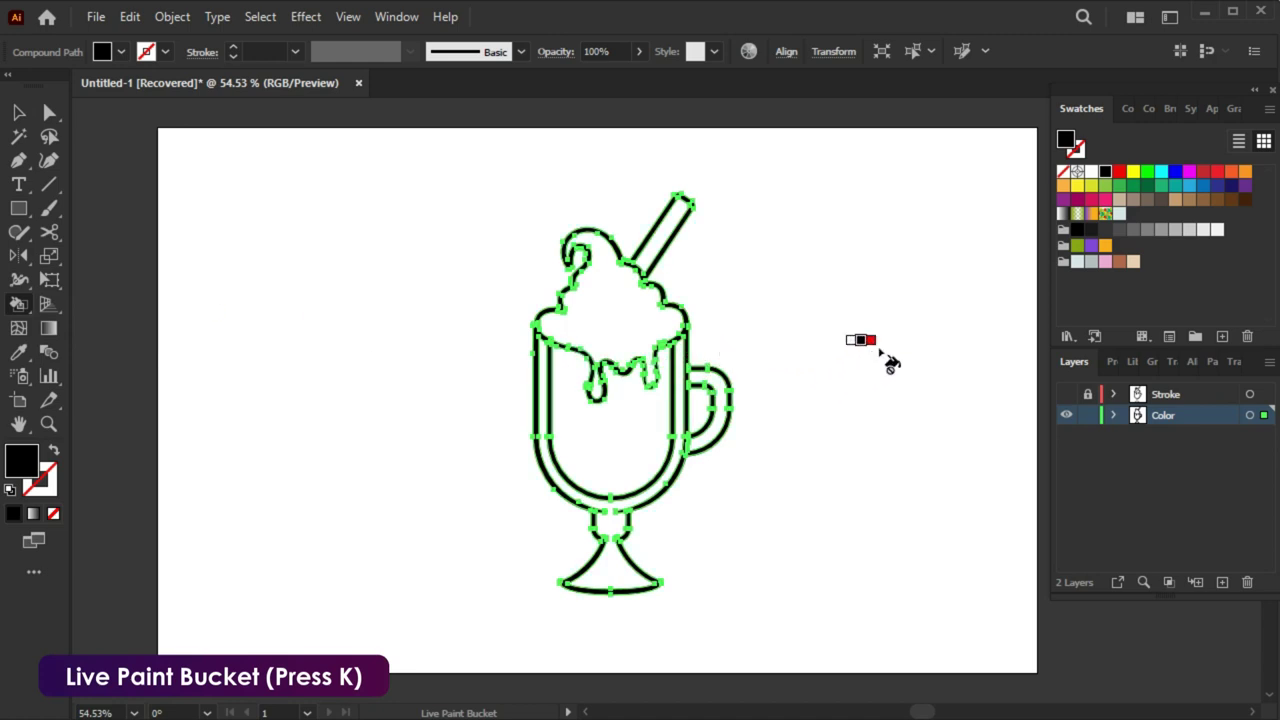
left_click(1077, 261)
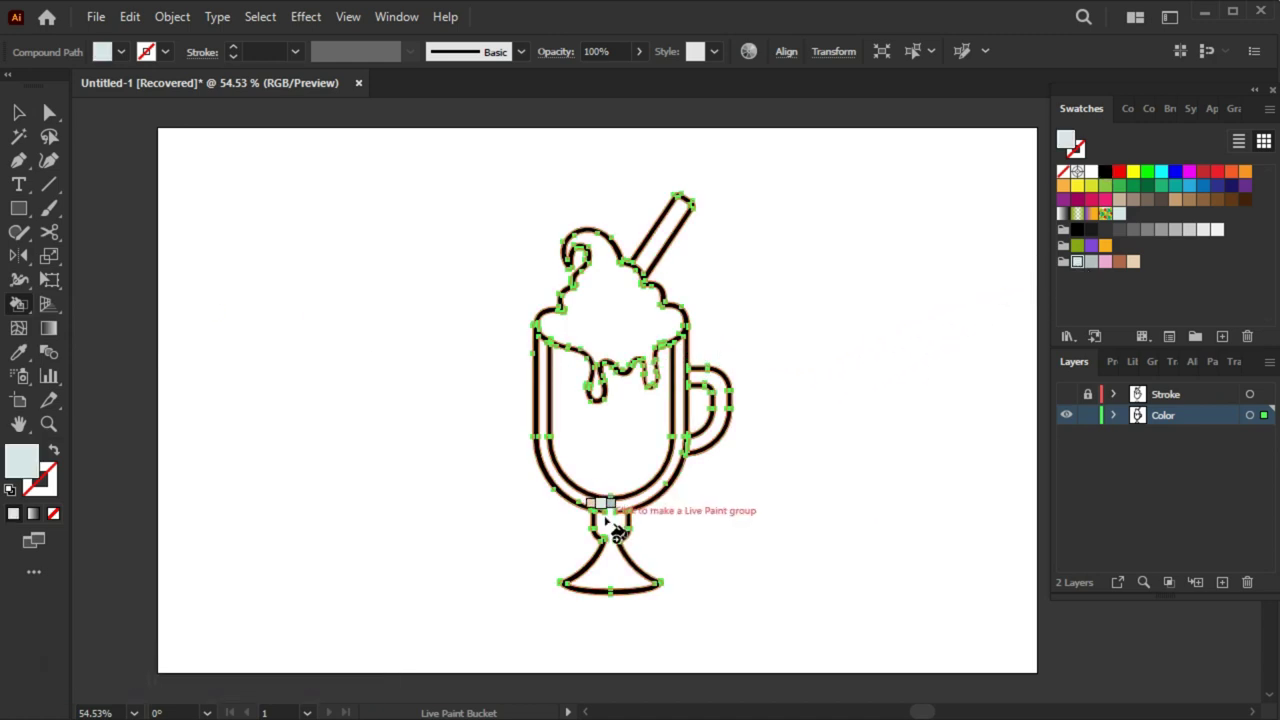
left_click(605, 518)
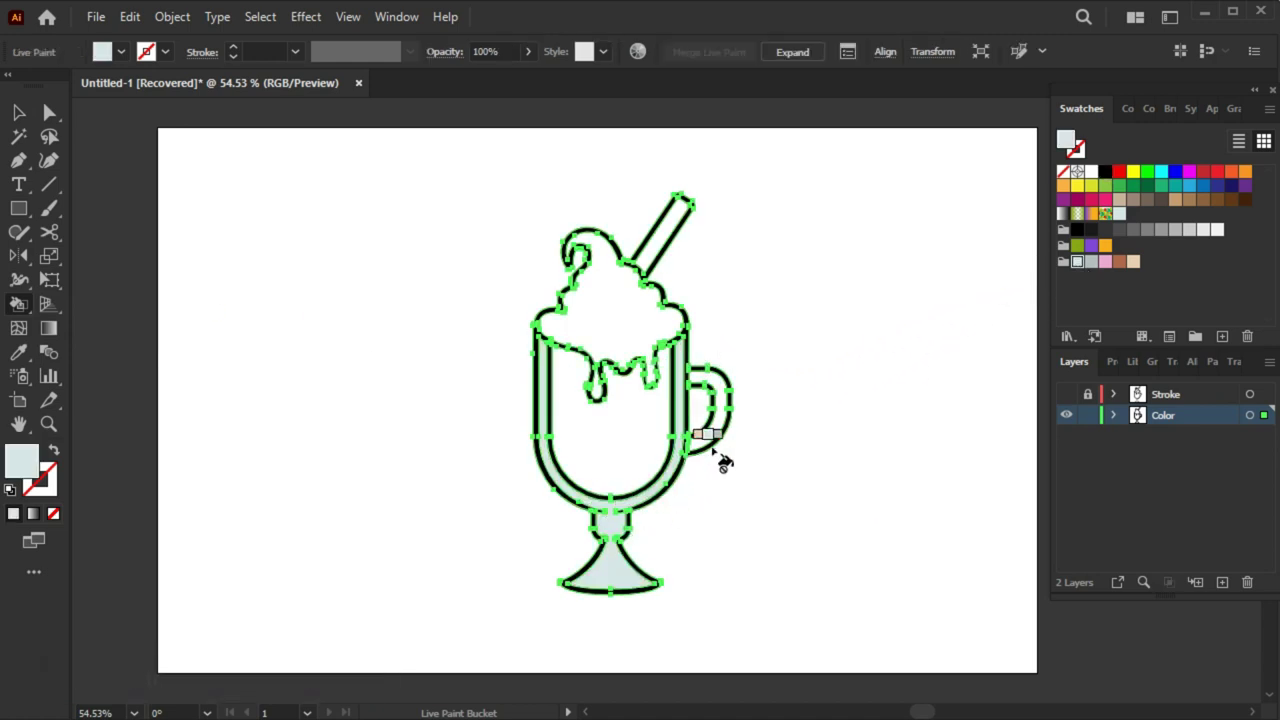
left_click(1105, 261)
left_click(605, 333)
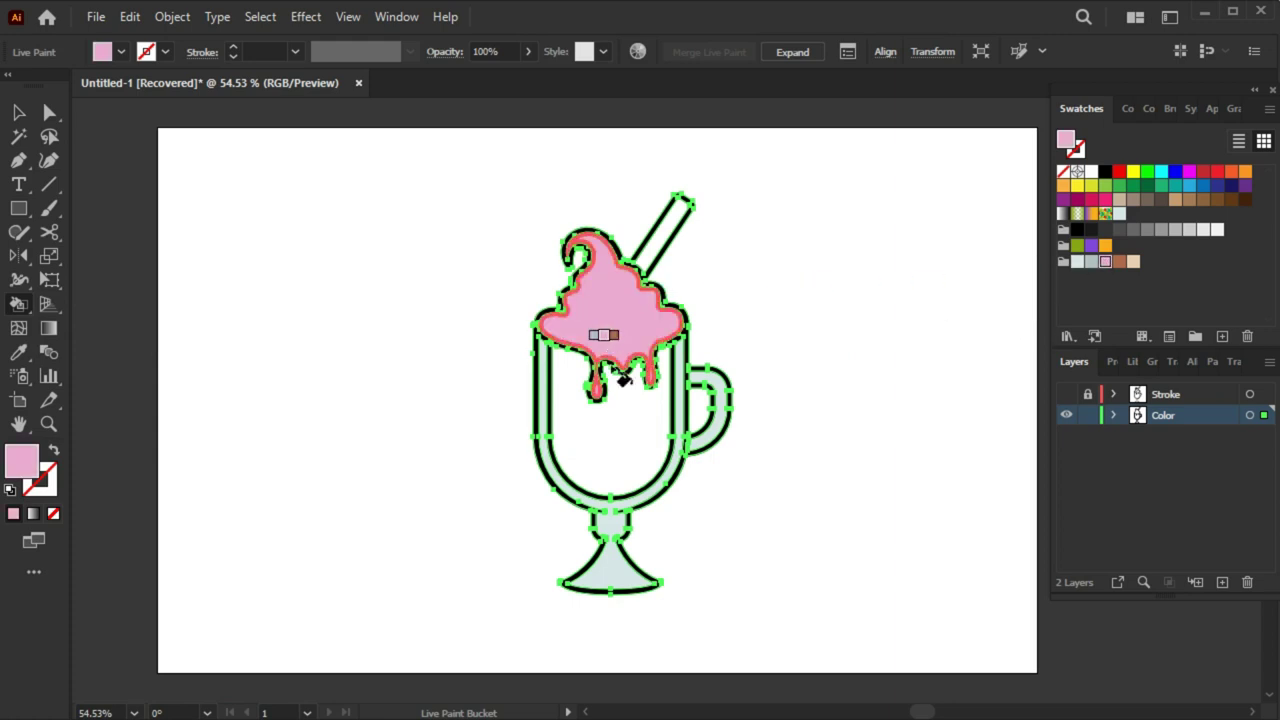
Fill the drink a lighter pink and the straw brown, then reselect the artwork
double_click(20, 462)
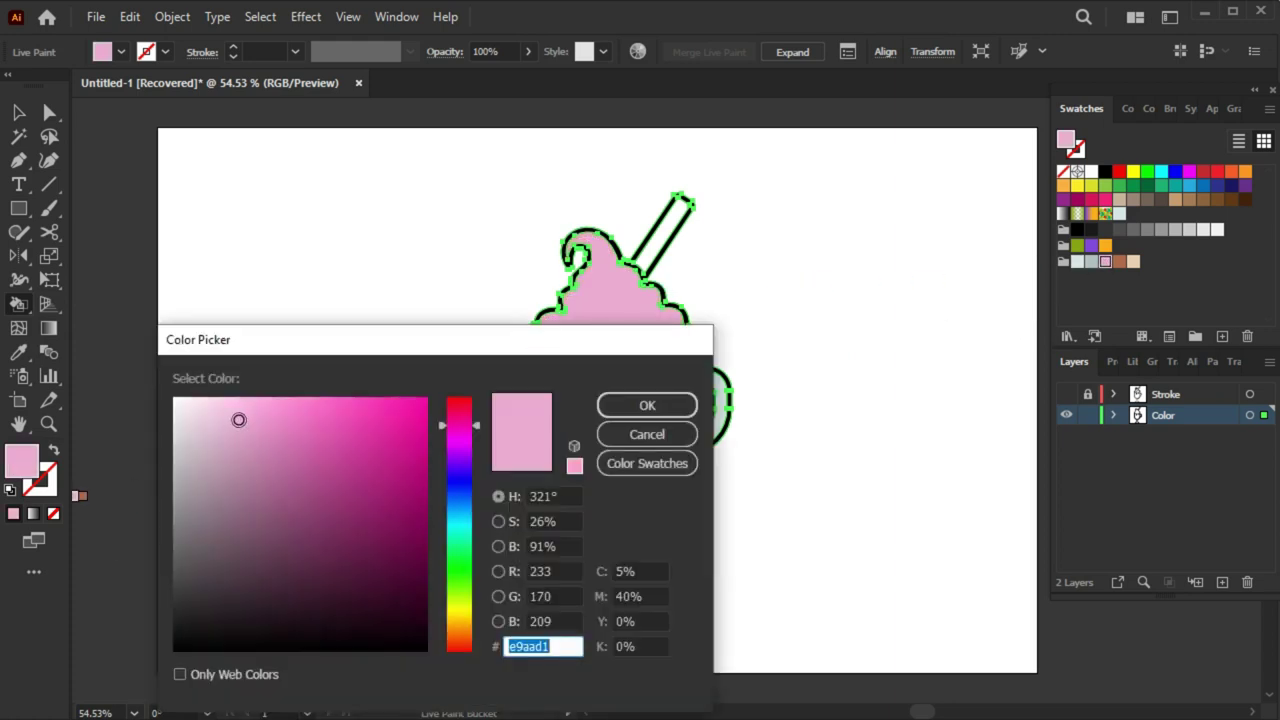
left_click(647, 405)
left_click(617, 476)
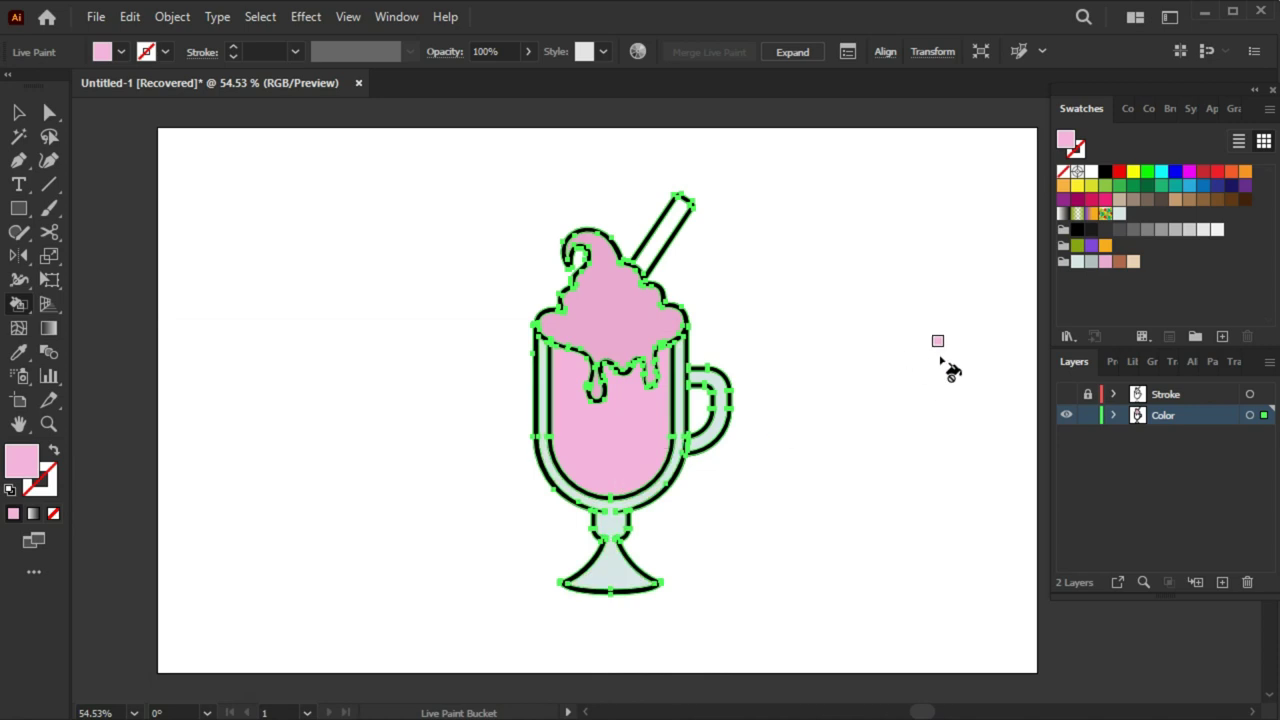
left_click(1119, 261)
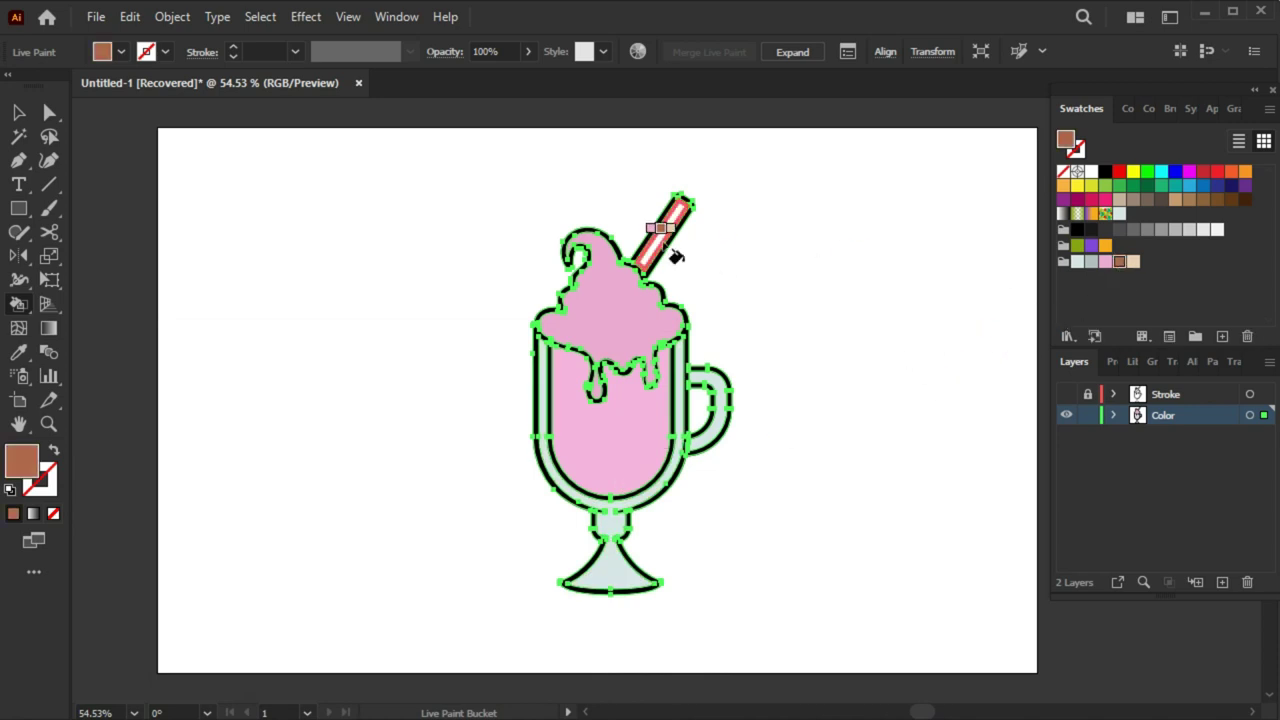
left_click(660, 228)
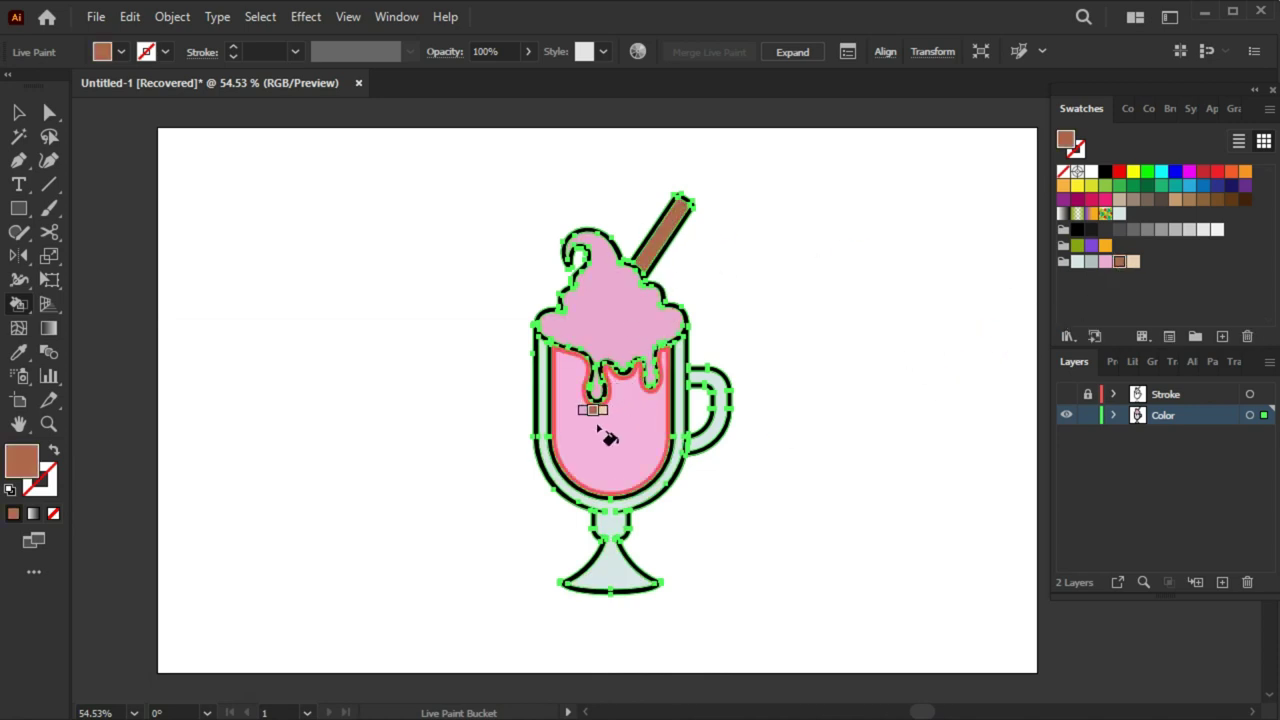
key("v")
left_click(385, 355)
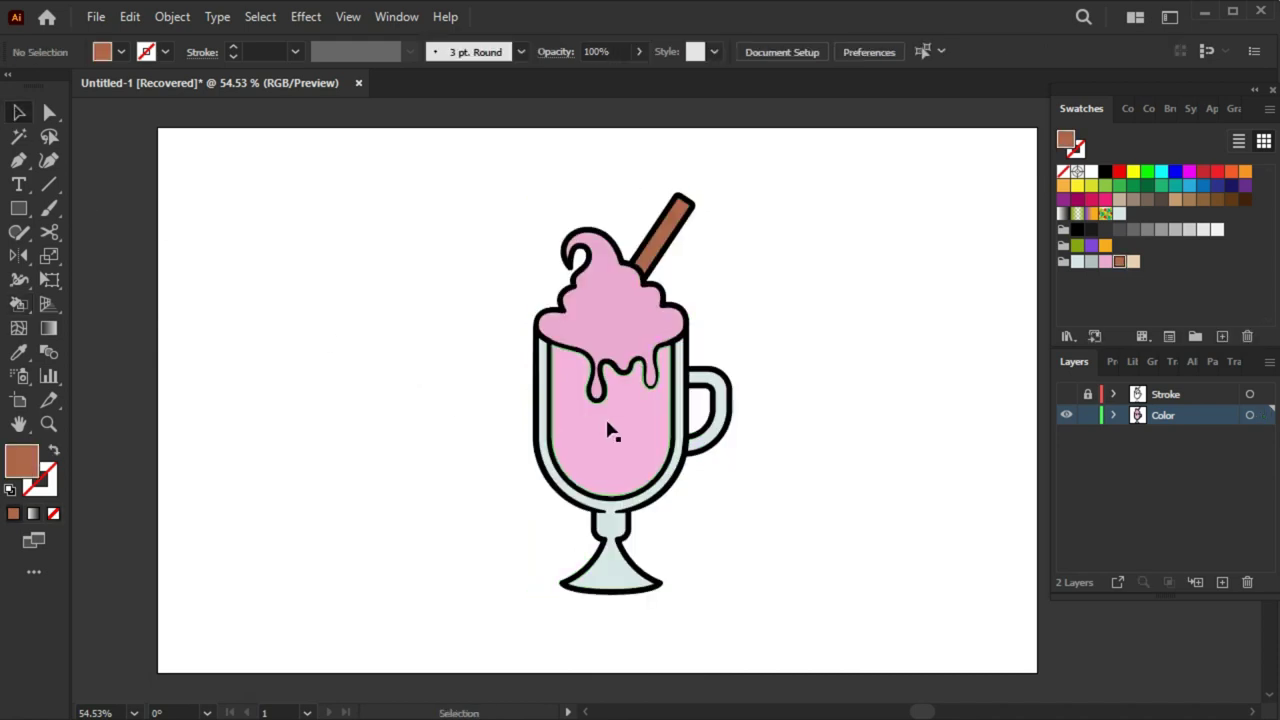
left_click(609, 425)
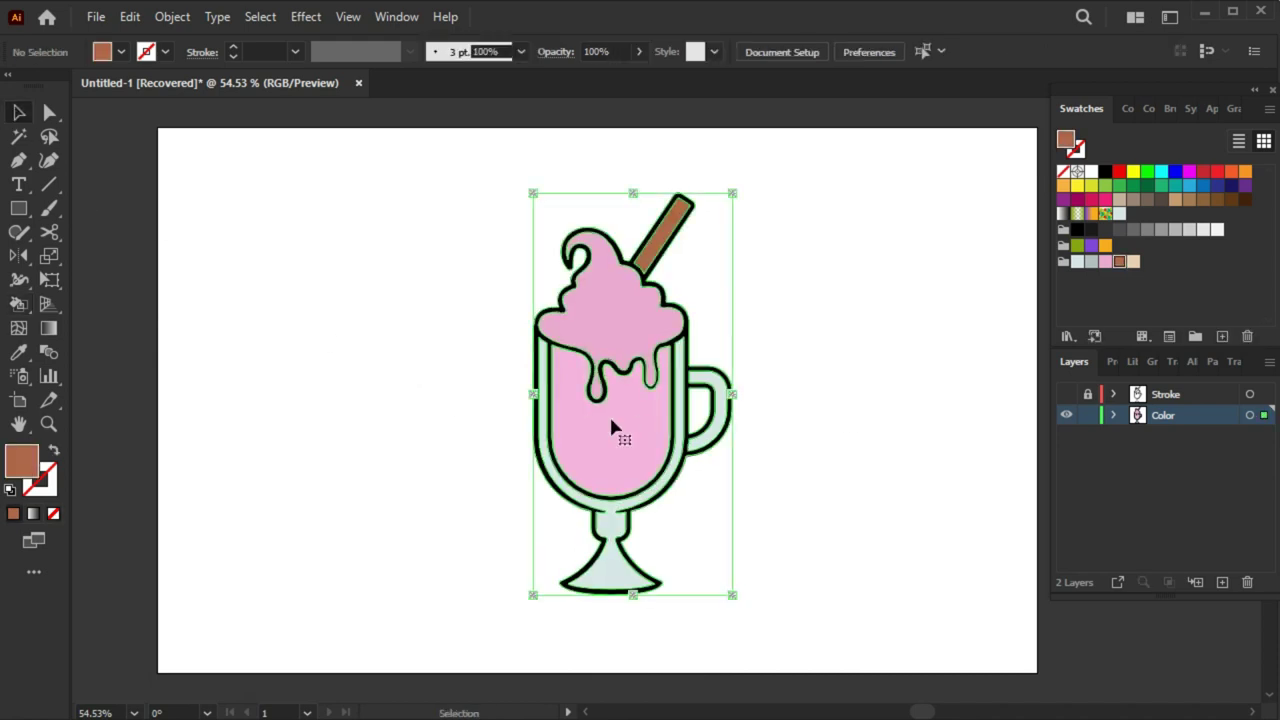
Expand the Live Paint artwork and ungroup it into separate shapes
left_click(170, 17)
mouse_move(300, 686)
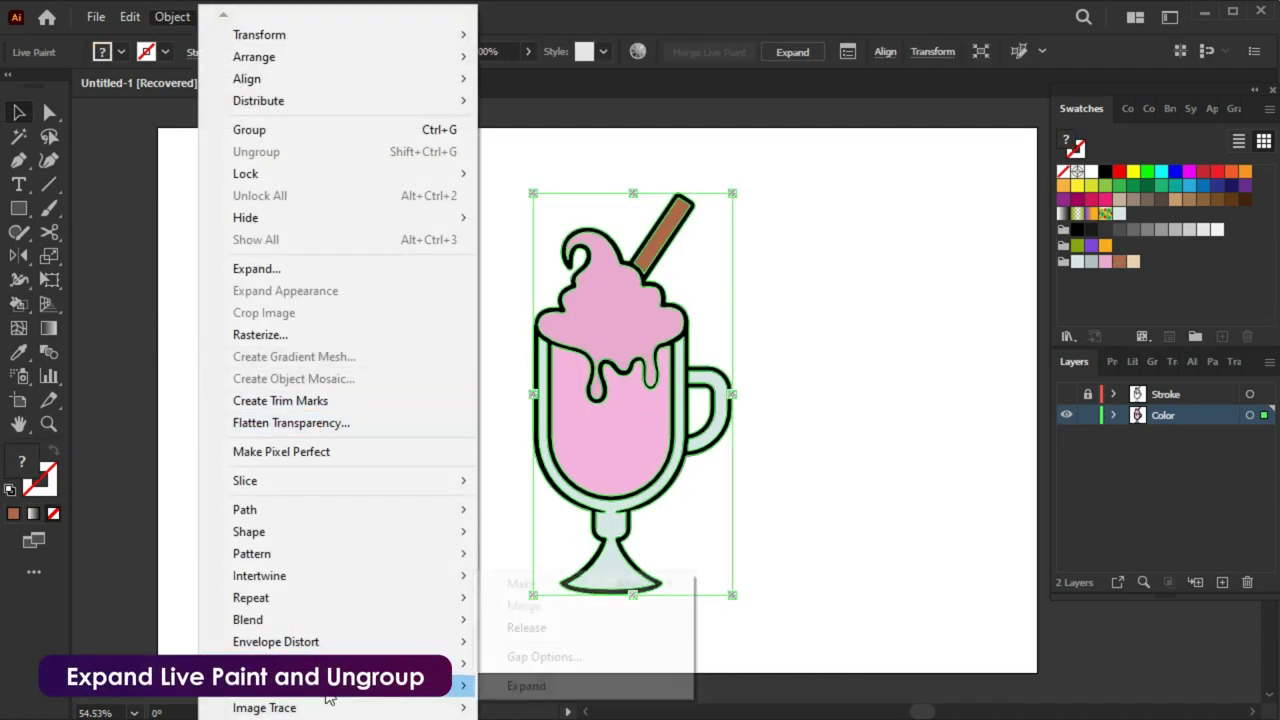
left_click(521, 686)
right_click(622, 520)
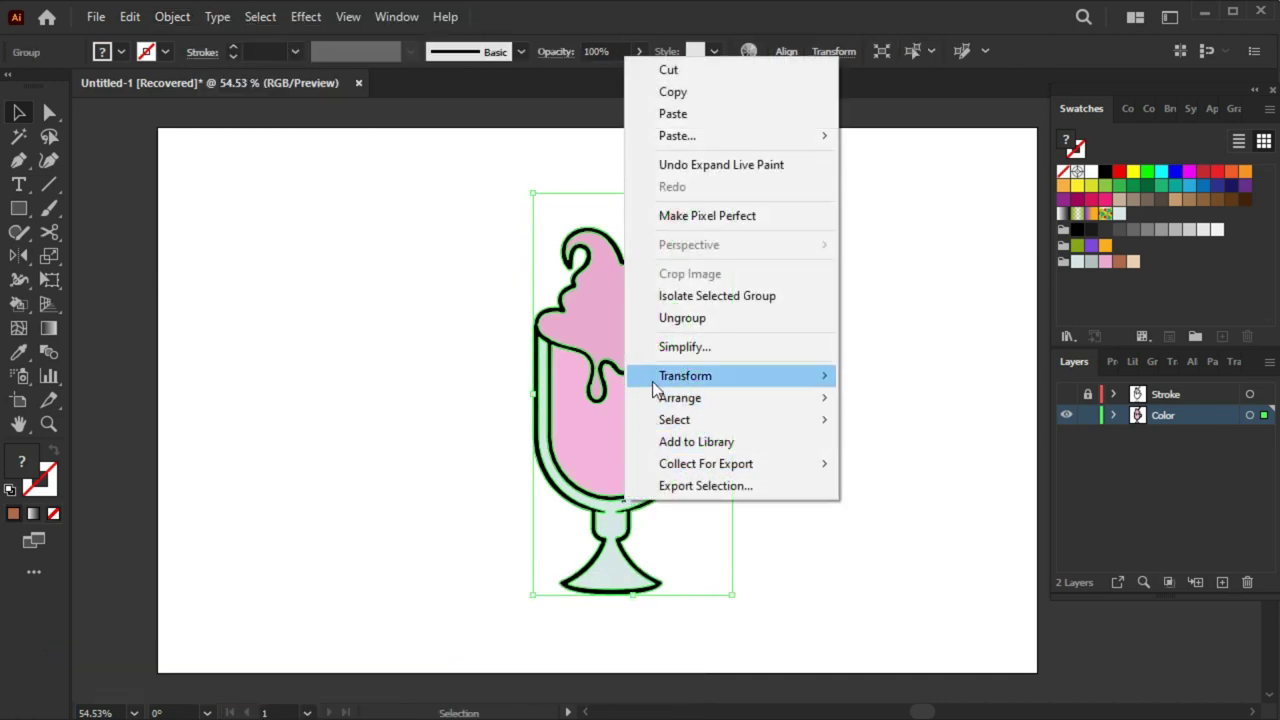
left_click(668, 320)
right_click(596, 528)
left_click(937, 366)
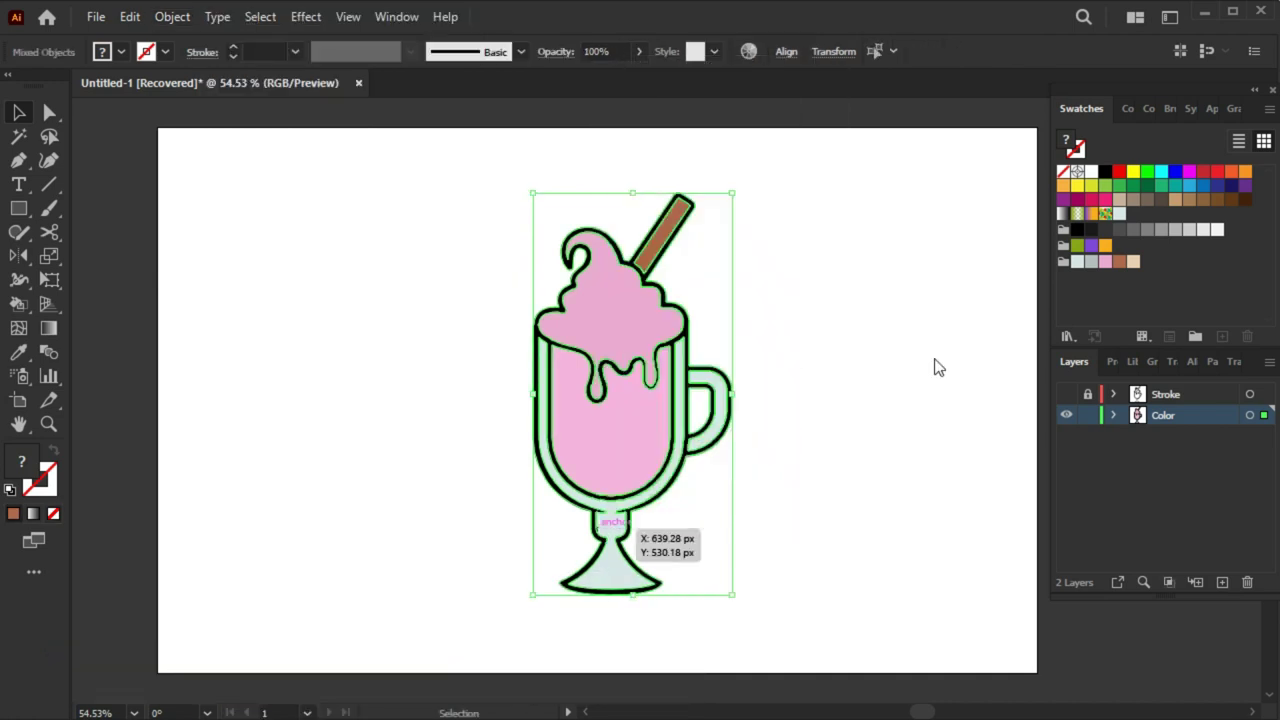
Delete the leftover outline copy and make the Stroke layer visible again
left_click_drag(727, 452, 871, 462)
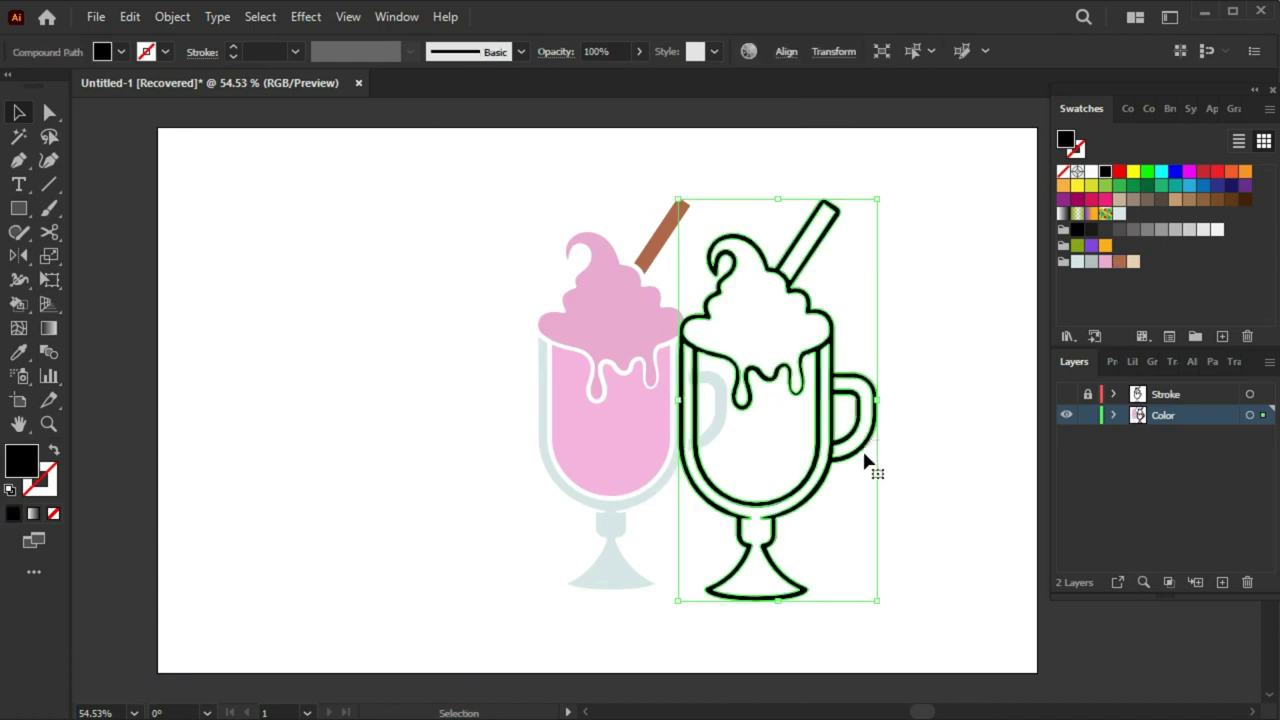
key("Delete")
left_click(1066, 395)
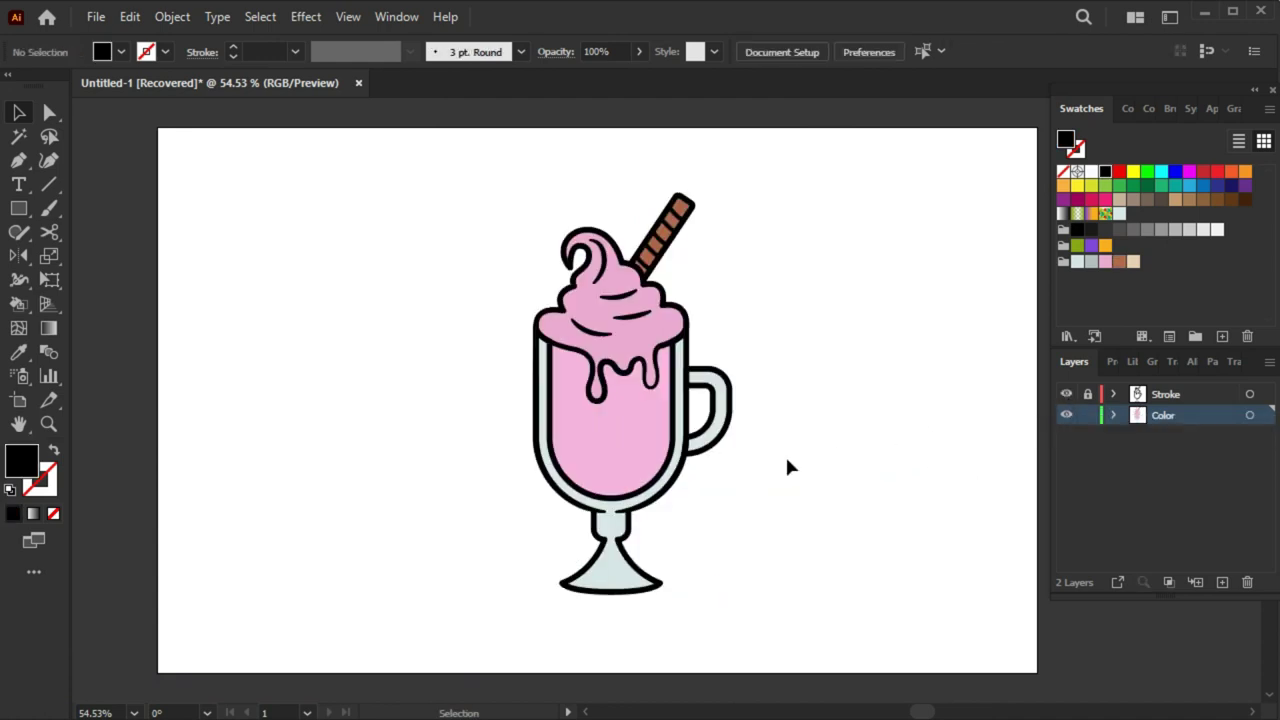
left_click_drag(743, 457, 773, 455)
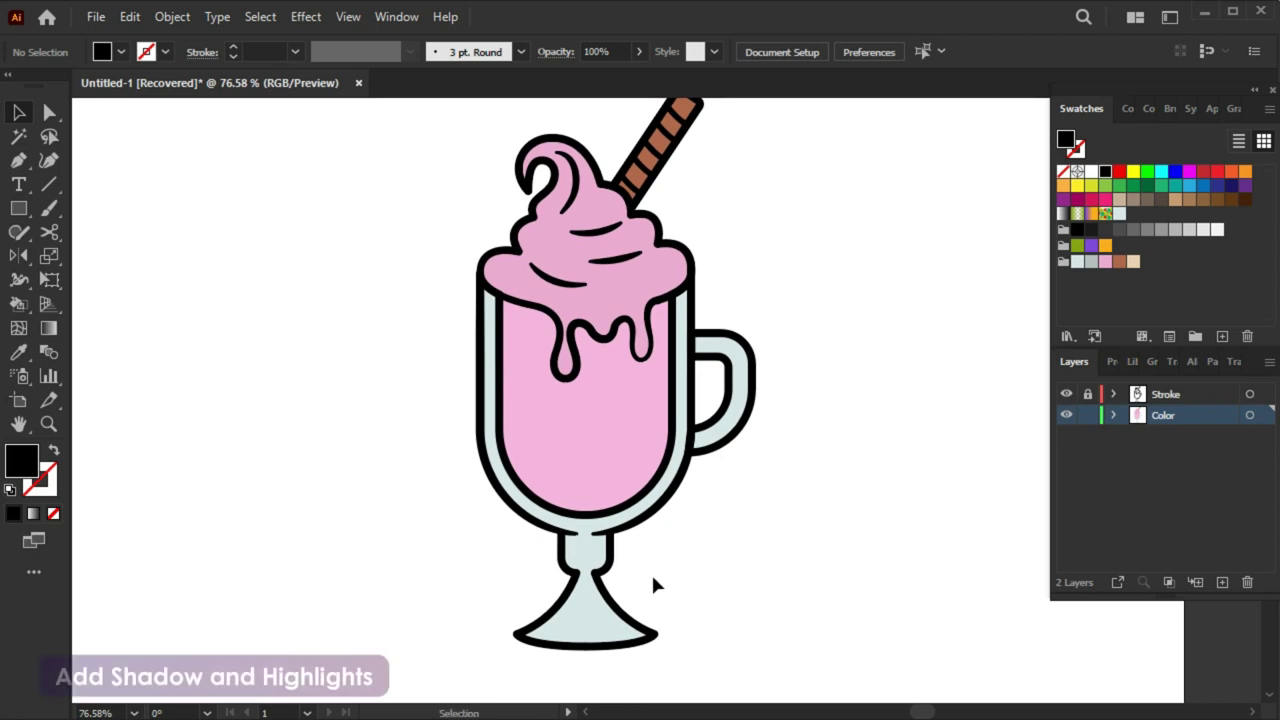
Draw a shadow along the stem's right side, trim its excess, and fill it darker grey
left_click_drag(651, 572, 783, 571)
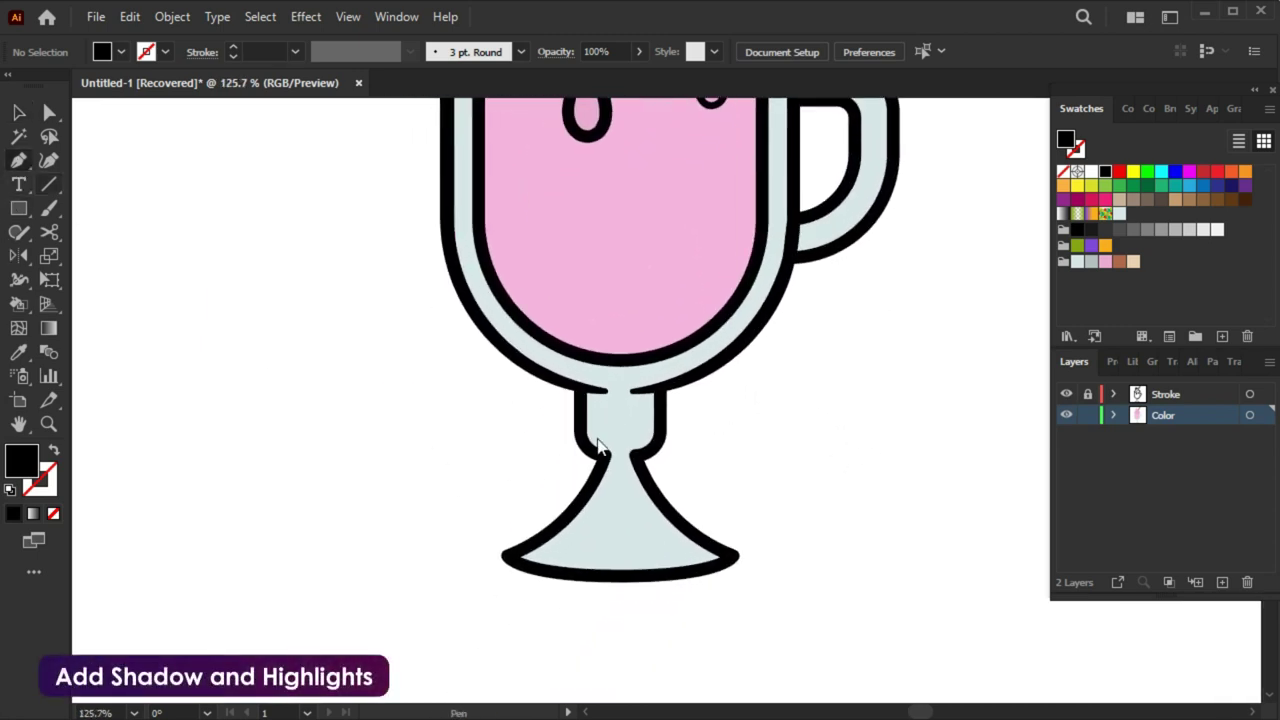
left_click(631, 390)
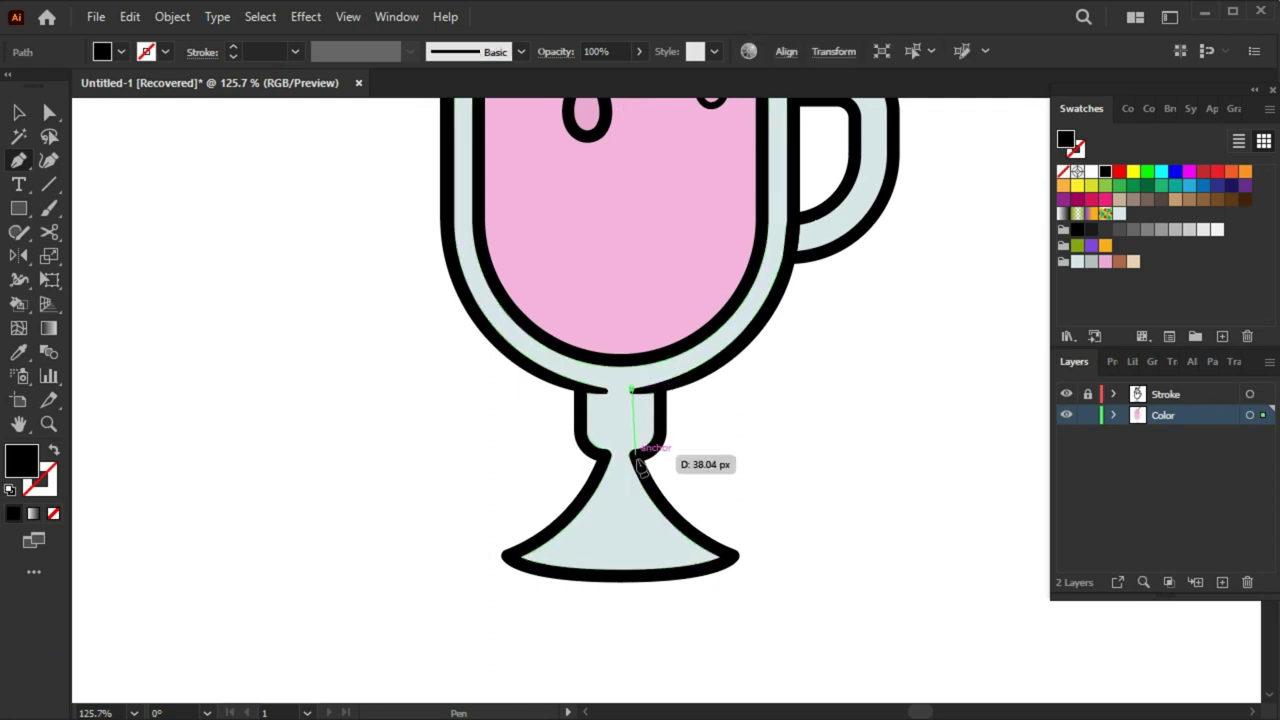
left_click(632, 455, "shift")
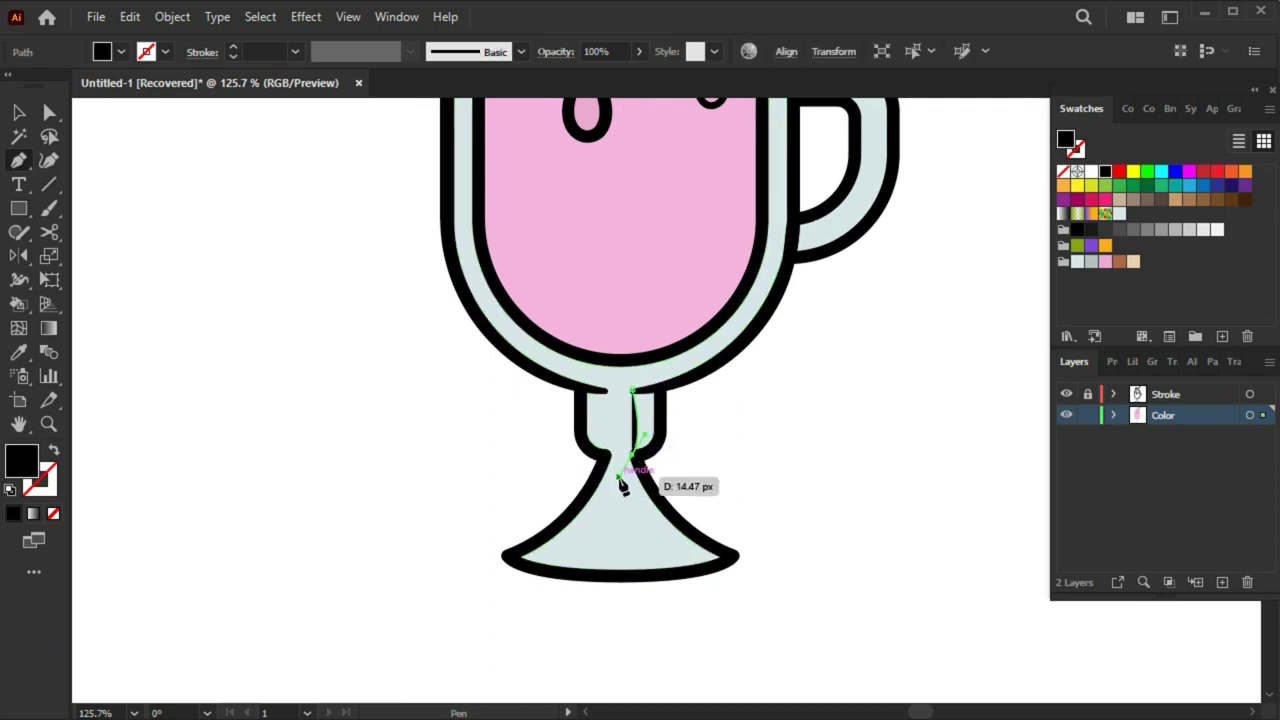
left_click(711, 456)
left_click(670, 384)
key("ctrl+a")
key("shift+m")
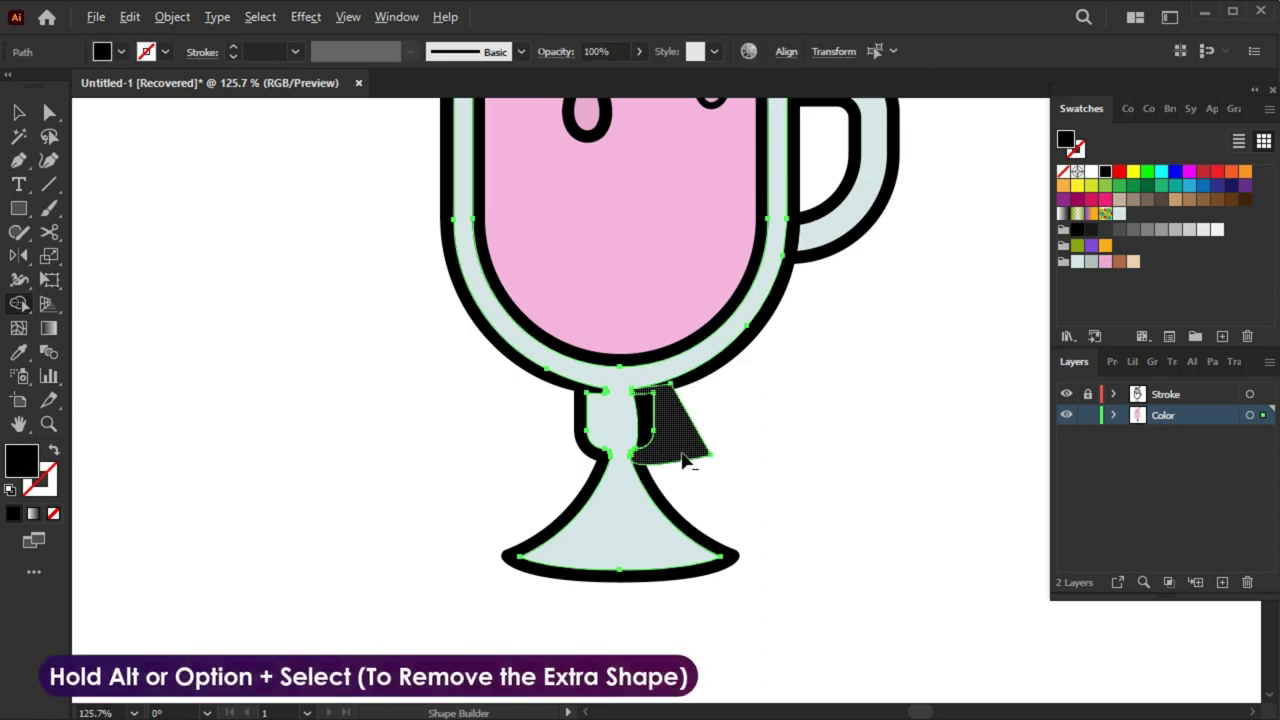
left_click(697, 452, "alt")
key("v")
left_click(640, 425)
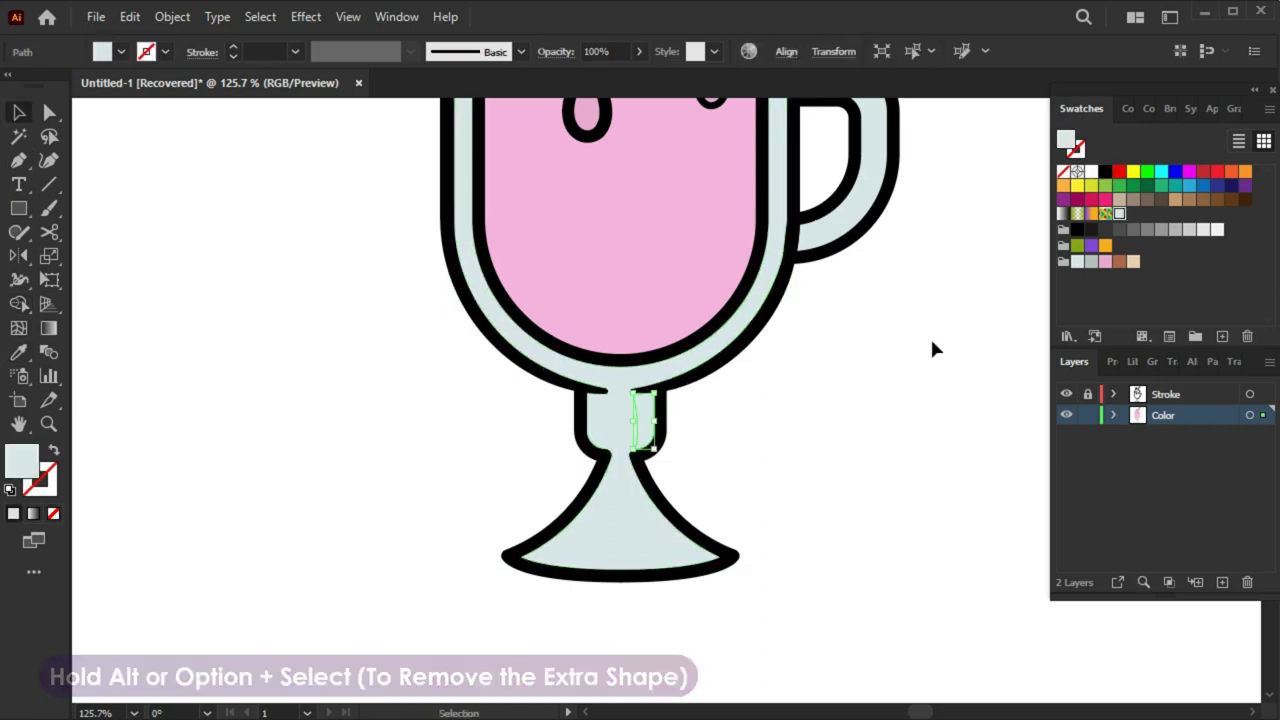
left_click(1091, 261)
left_click(770, 494)
Draw a curved shadow shape over the glass base and trim the part outside it
left_click_drag(769, 496, 766, 479)
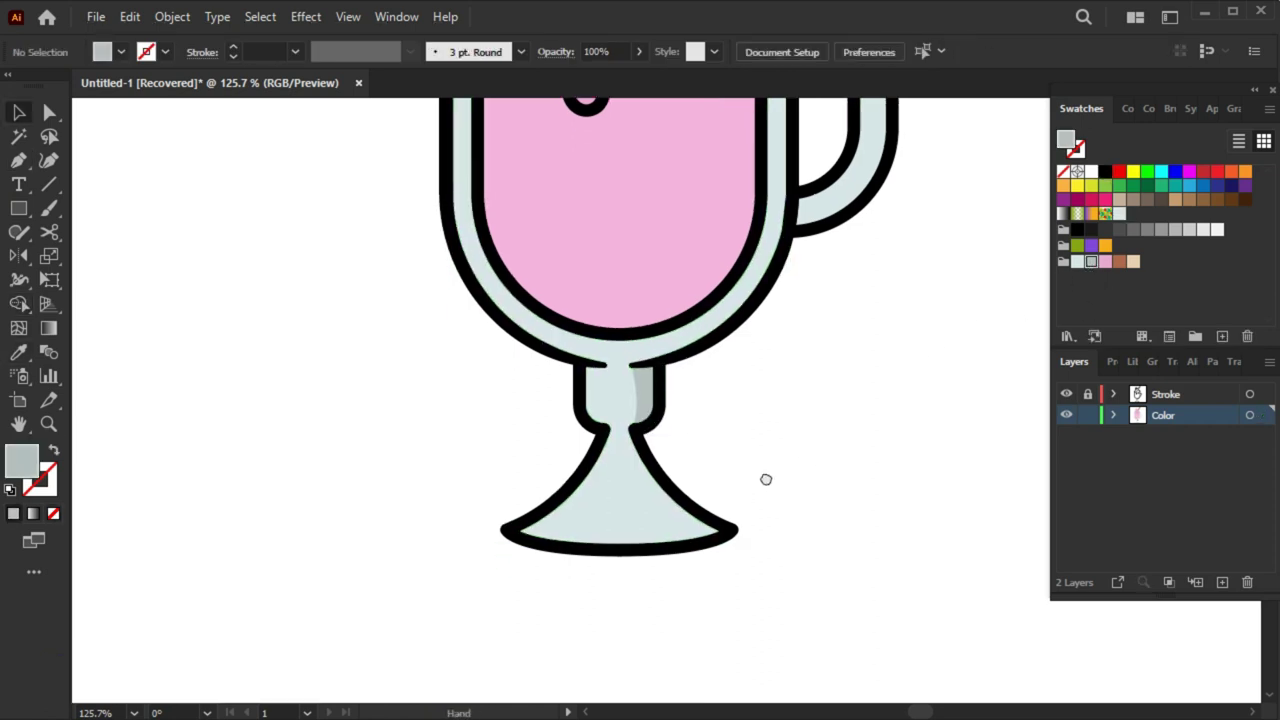
key("p")
left_click(629, 432)
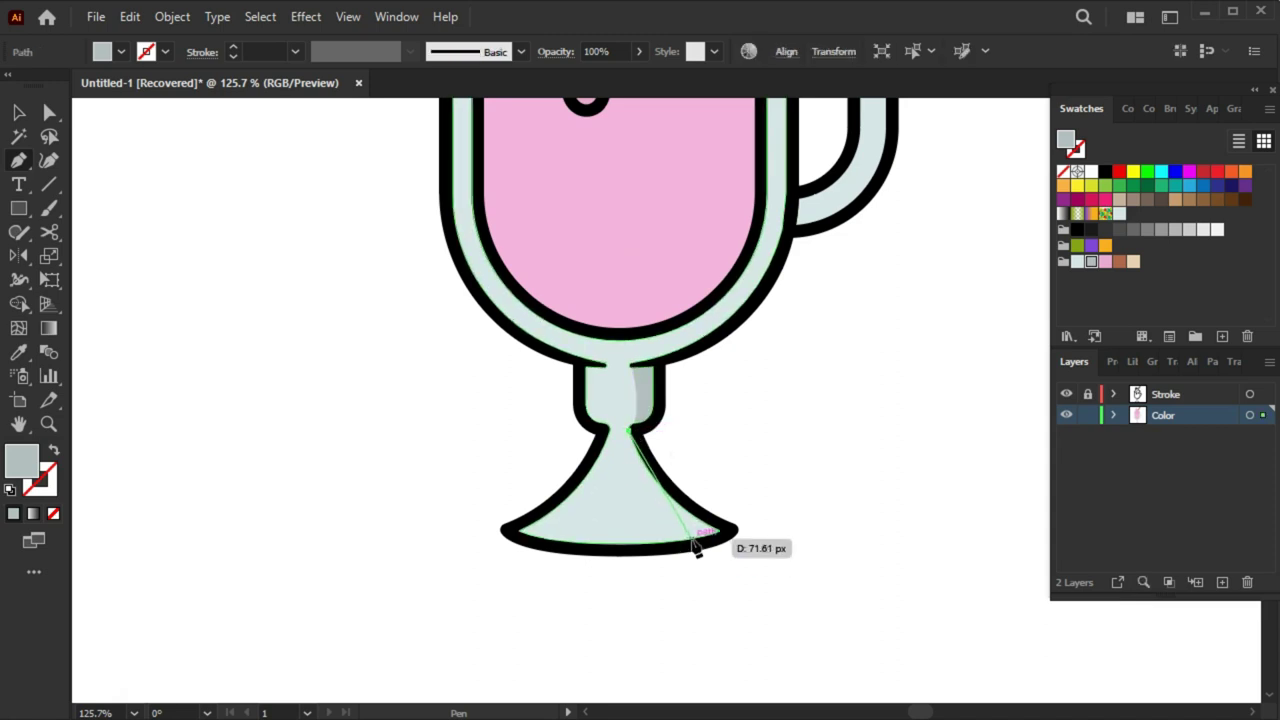
mouse_move(692, 540)
left_mouse_down()
mouse_move(740, 577)
mouse_move(764, 576)
left_mouse_up()
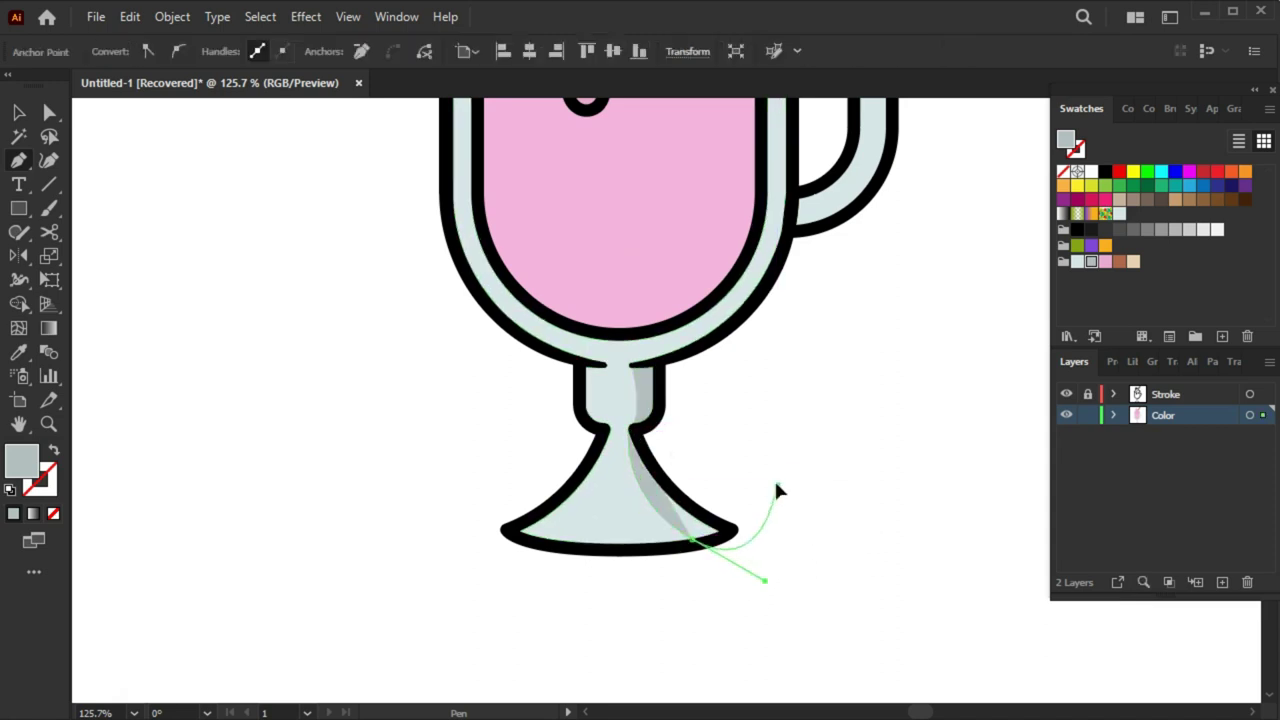
left_click(777, 486)
left_click_drag(629, 432, 642, 437)
key("v")
key("ctrl+a")
key("shift+m")
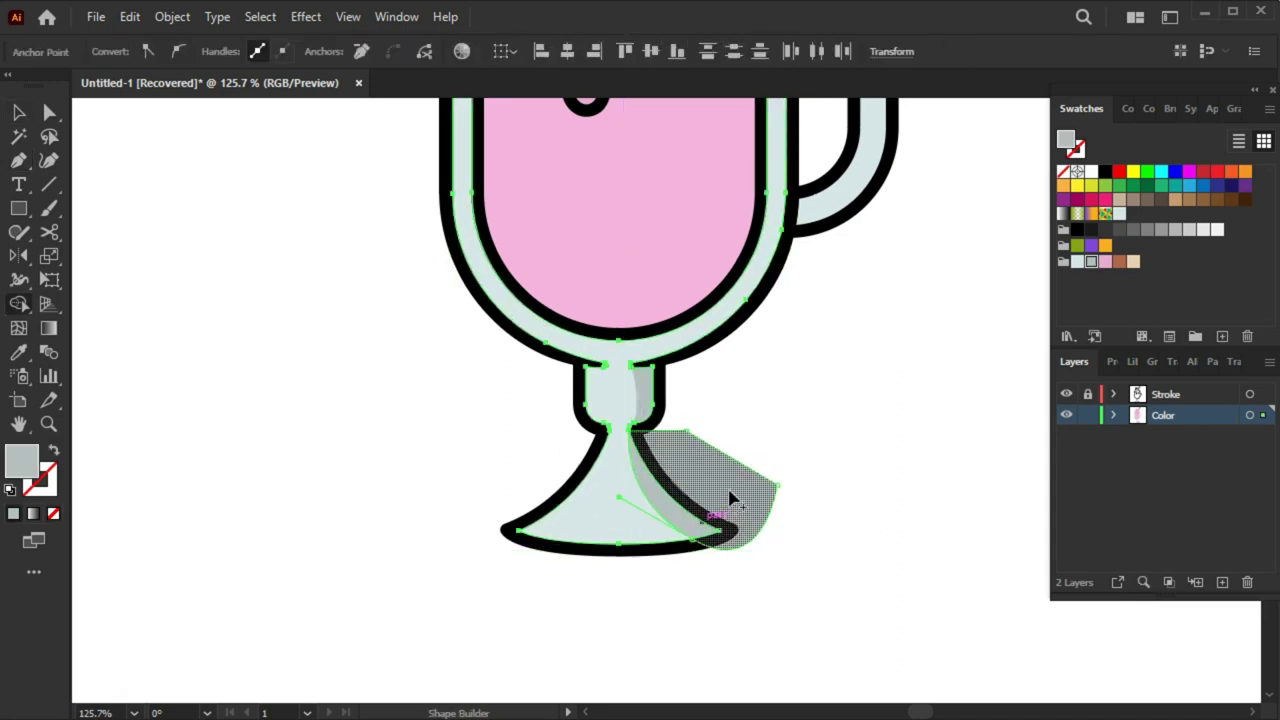
left_click(755, 497, "alt")
key("v")
key("ctrl+shift+a")
Draw a highlight shape beside the stem's left side and trim it to the stem with Shape Builder
left_click_drag(711, 471, 741, 471)
key("p")
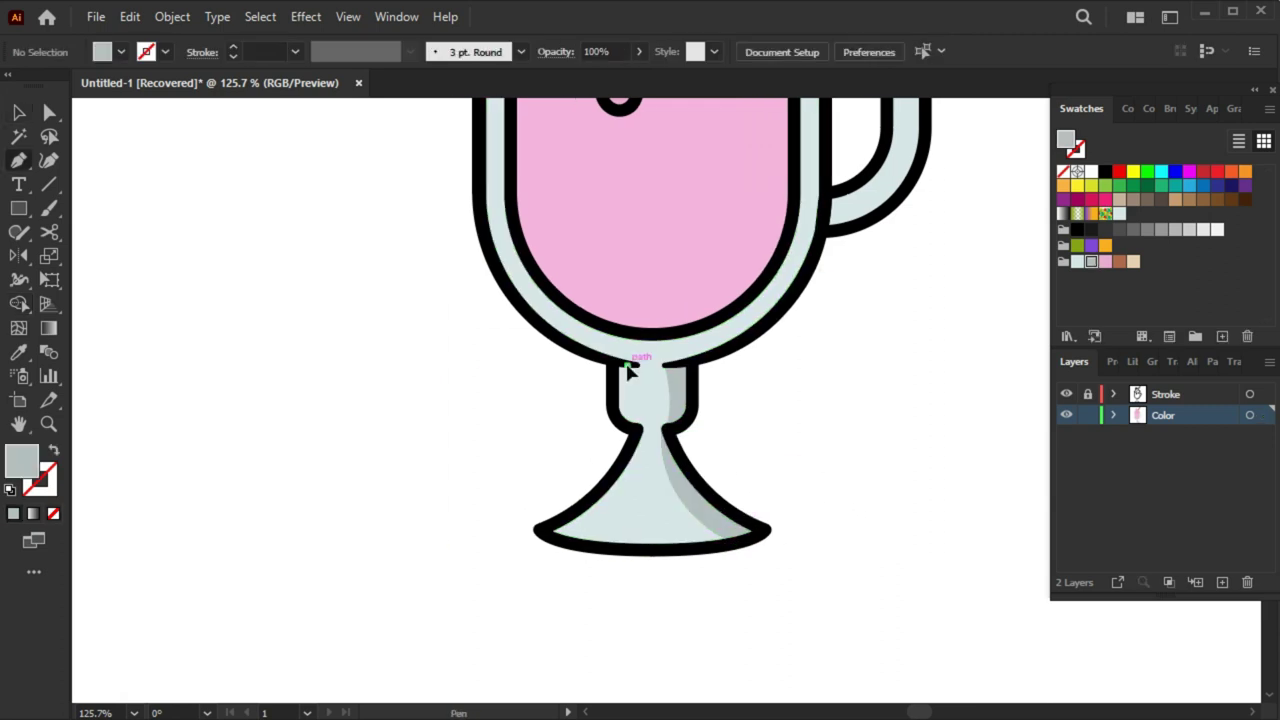
left_click(627, 364)
left_click(628, 430)
left_click(576, 413)
left_click(601, 358)
key("ctrl+a")
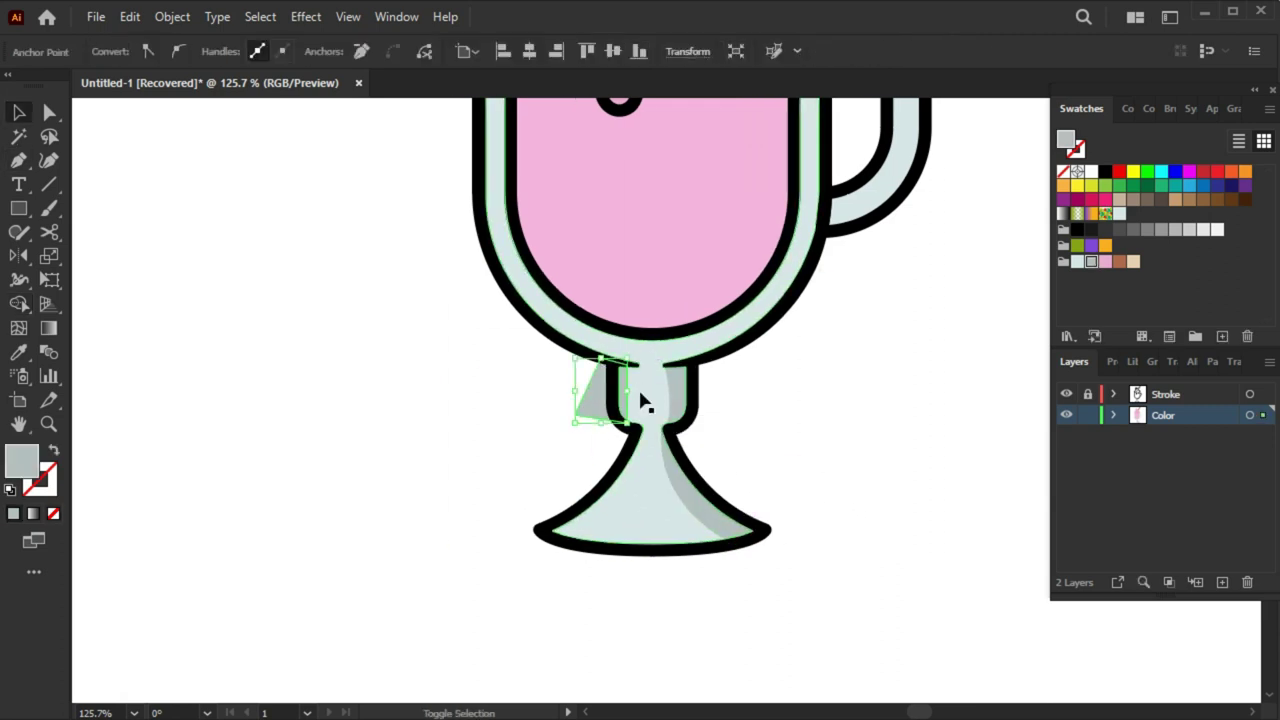
key("shift+m")
left_click(595, 400, "alt")
Fill the thin stem highlight sliver with pale e8f9f7
key("v")
key("ctrl+shift+a")
left_click(622, 395)
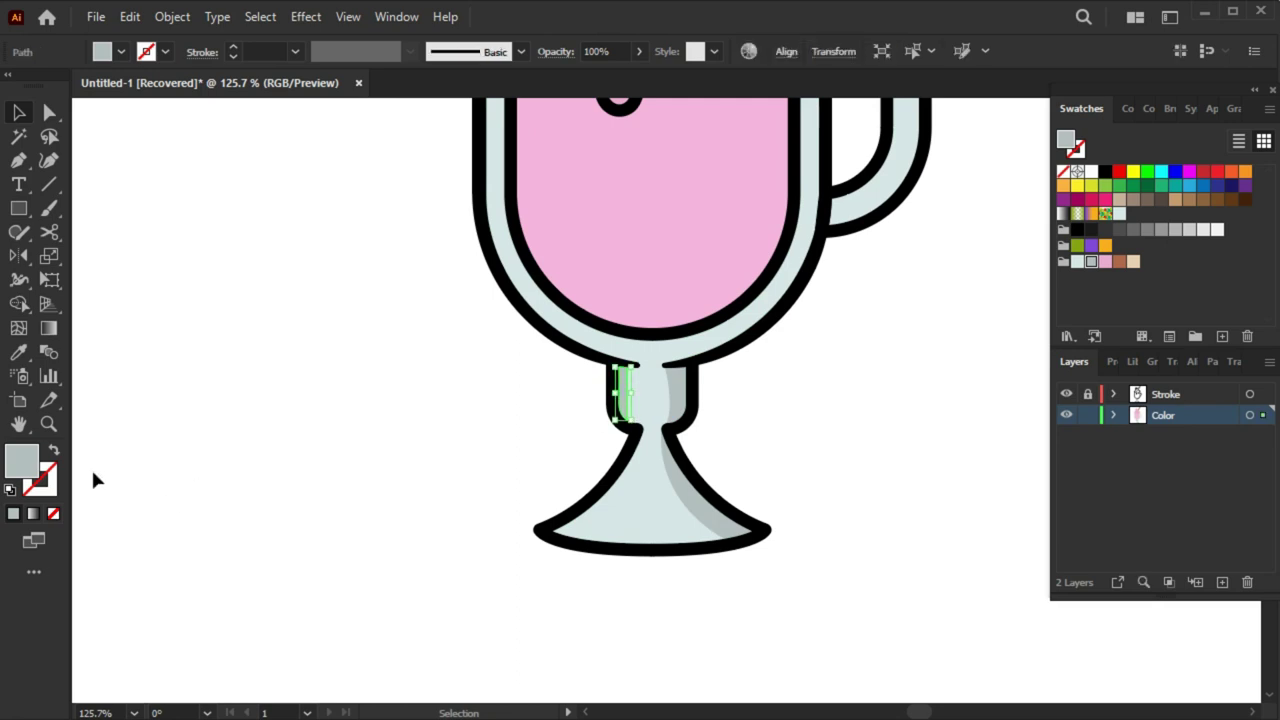
double_click(33, 465)
left_click(647, 434)
key("i")
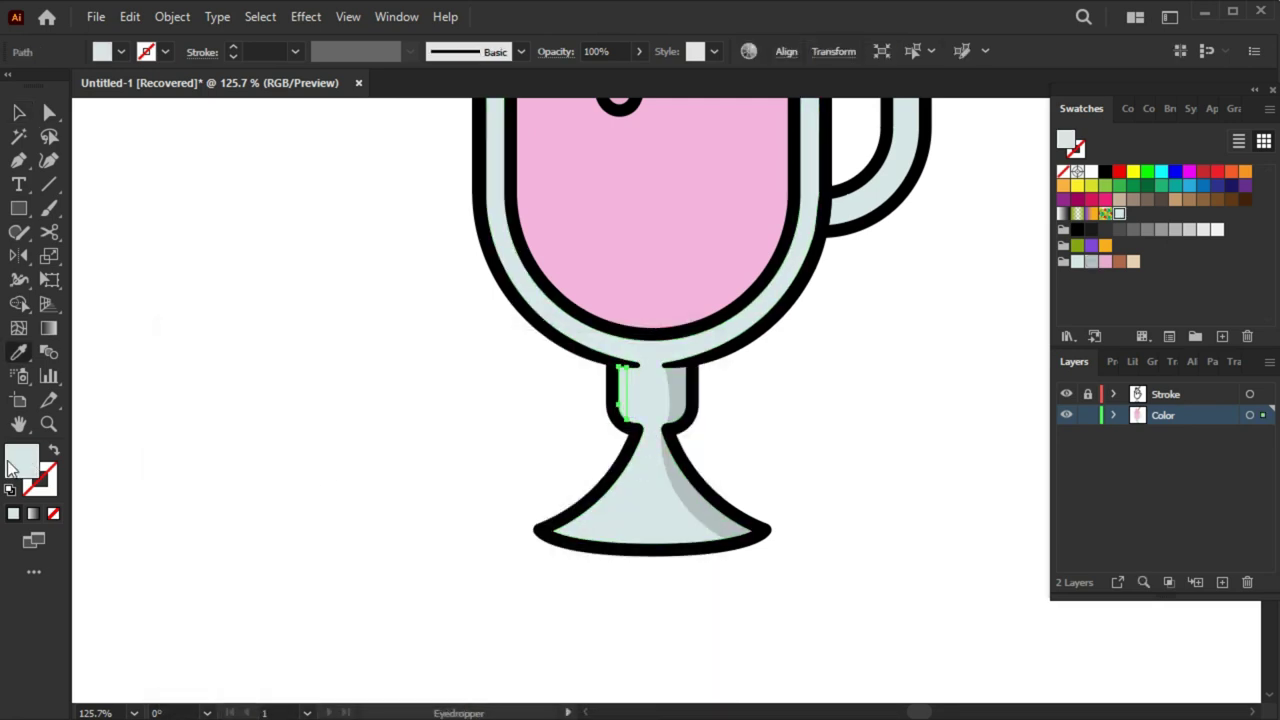
double_click(22, 460)
left_click(189, 403)
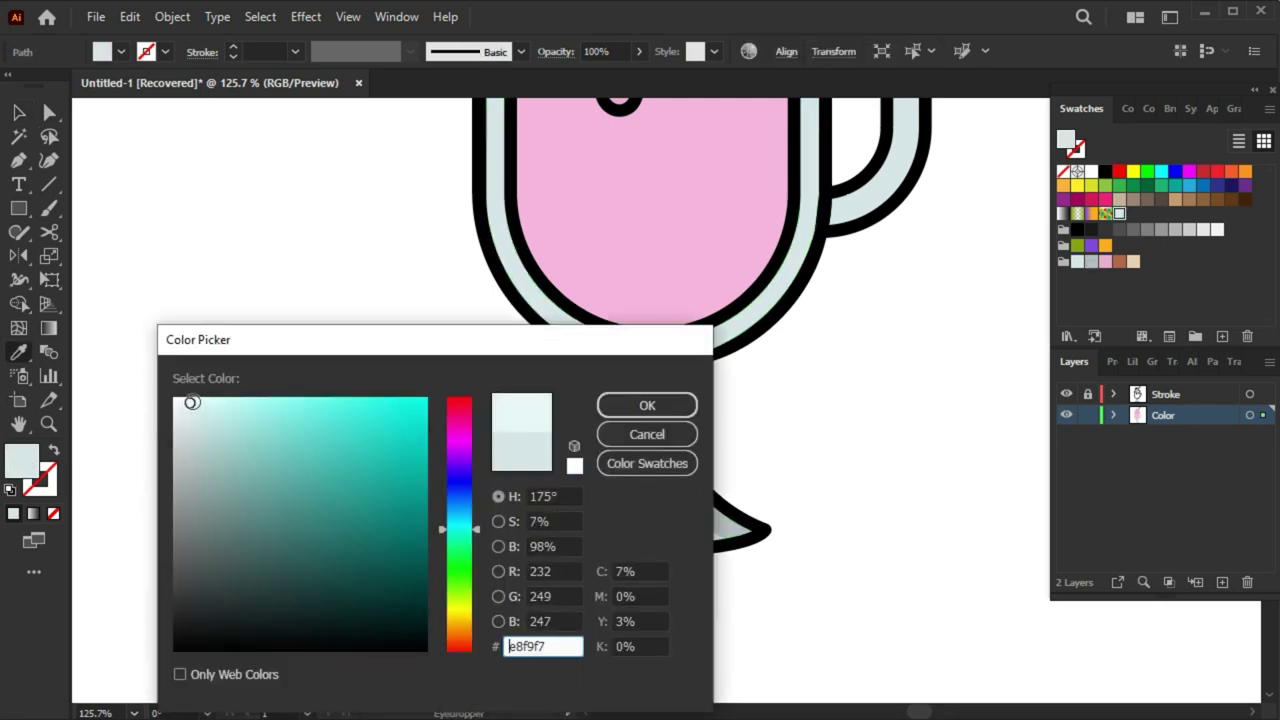
left_click(647, 405)
key("v")
key("ctrl+shift+a")
Draw a highlight along the glass base's left side and trim it to the base
key("p")
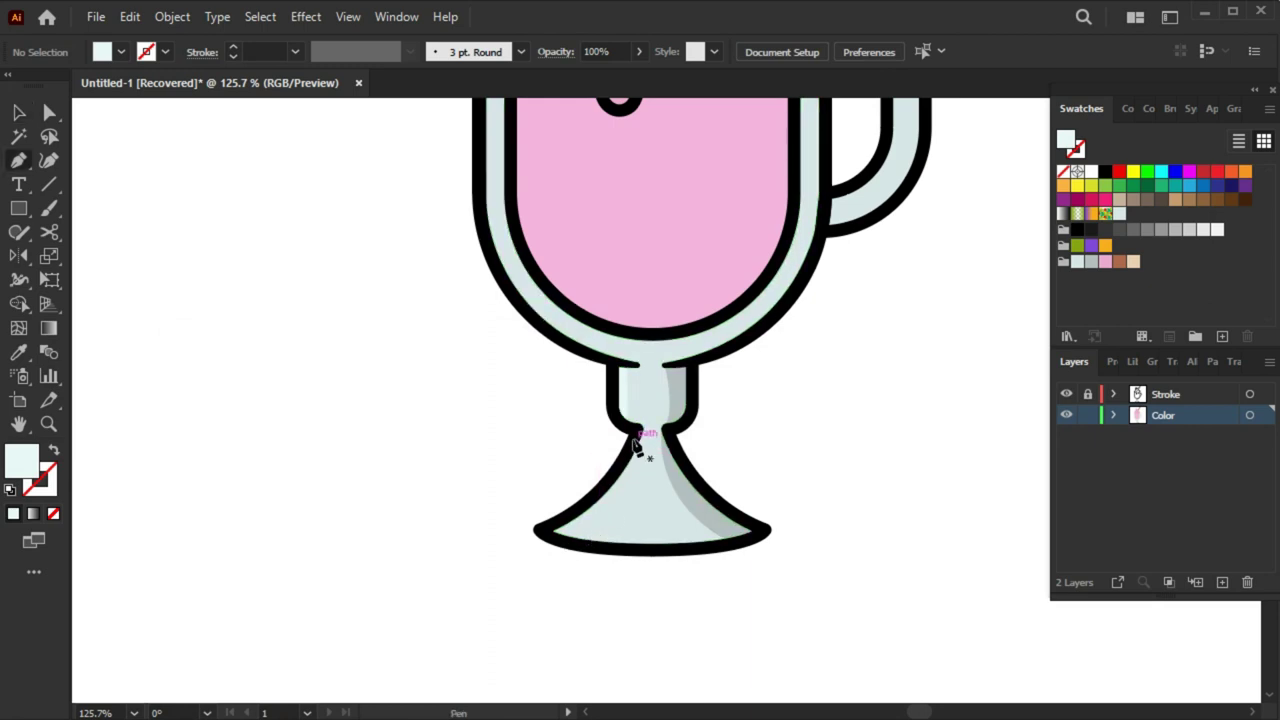
left_click(633, 441)
left_click_drag(570, 540, 586, 543)
left_click(497, 503)
left_click(572, 431)
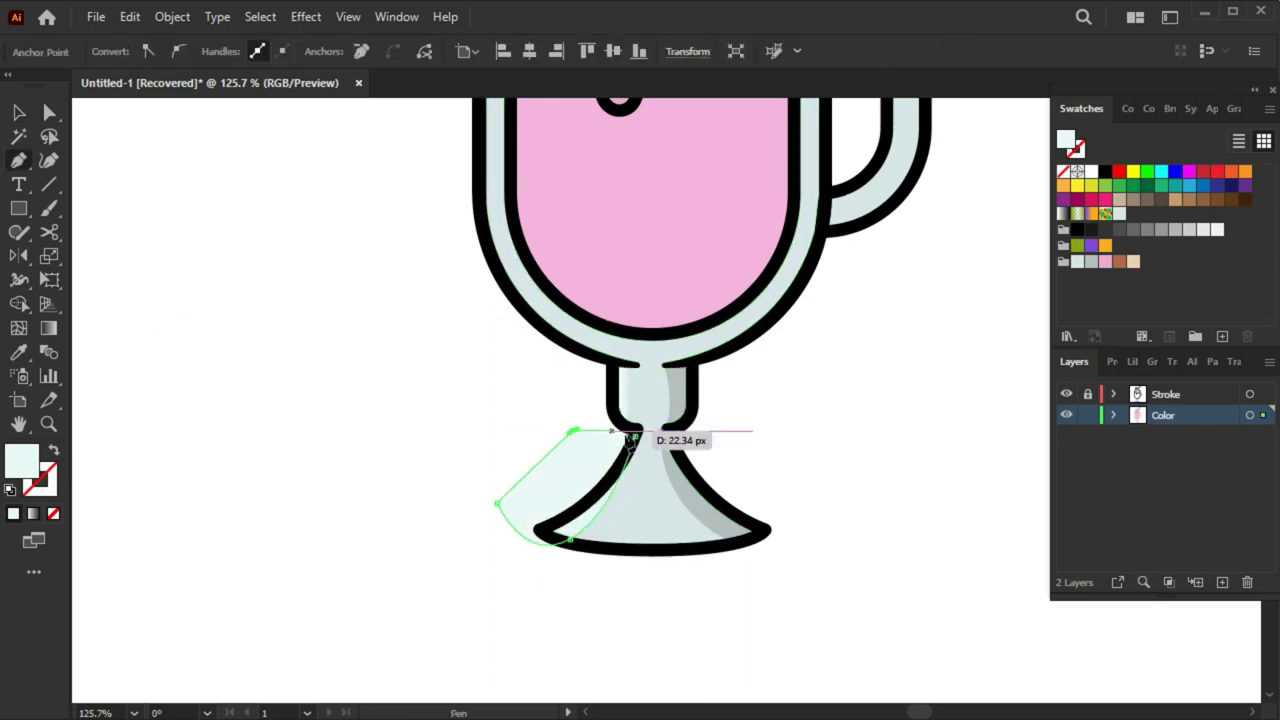
left_click(633, 440)
key("ctrl+a")
key("shift+m")
left_click(563, 500, "alt")
key("v")
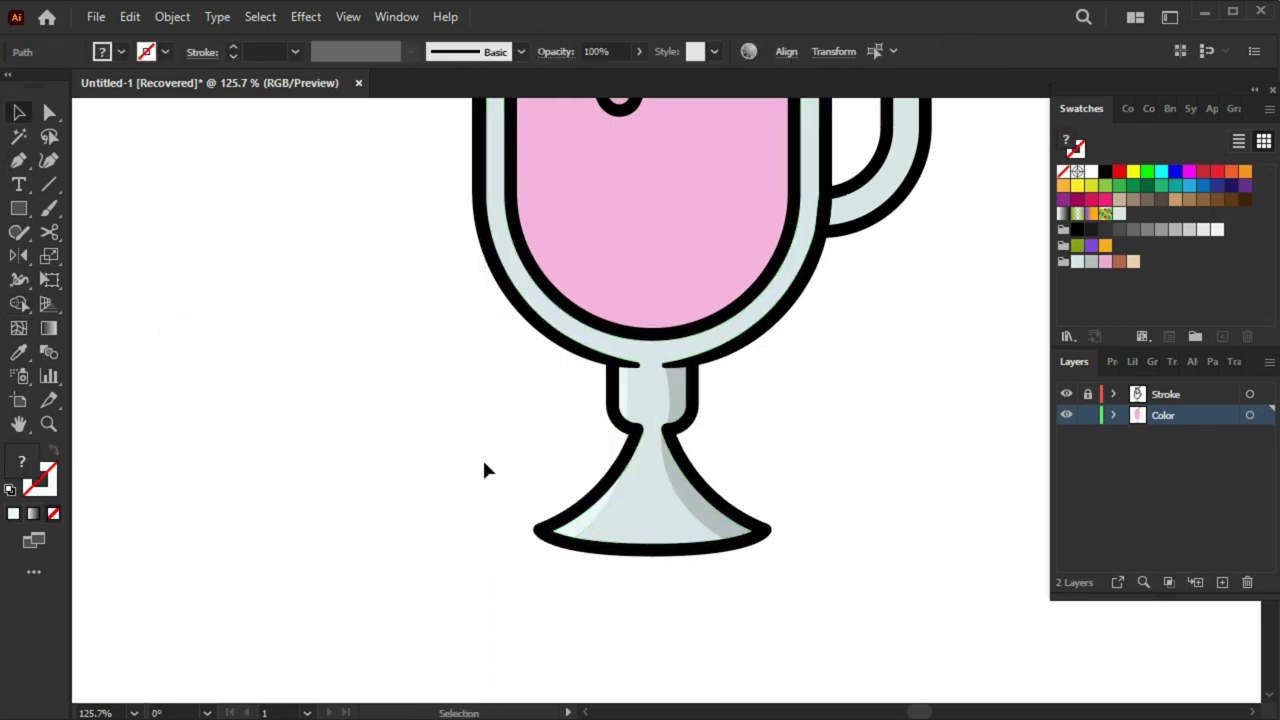
left_click(482, 470)
scroll(557, 480, "up", 5)
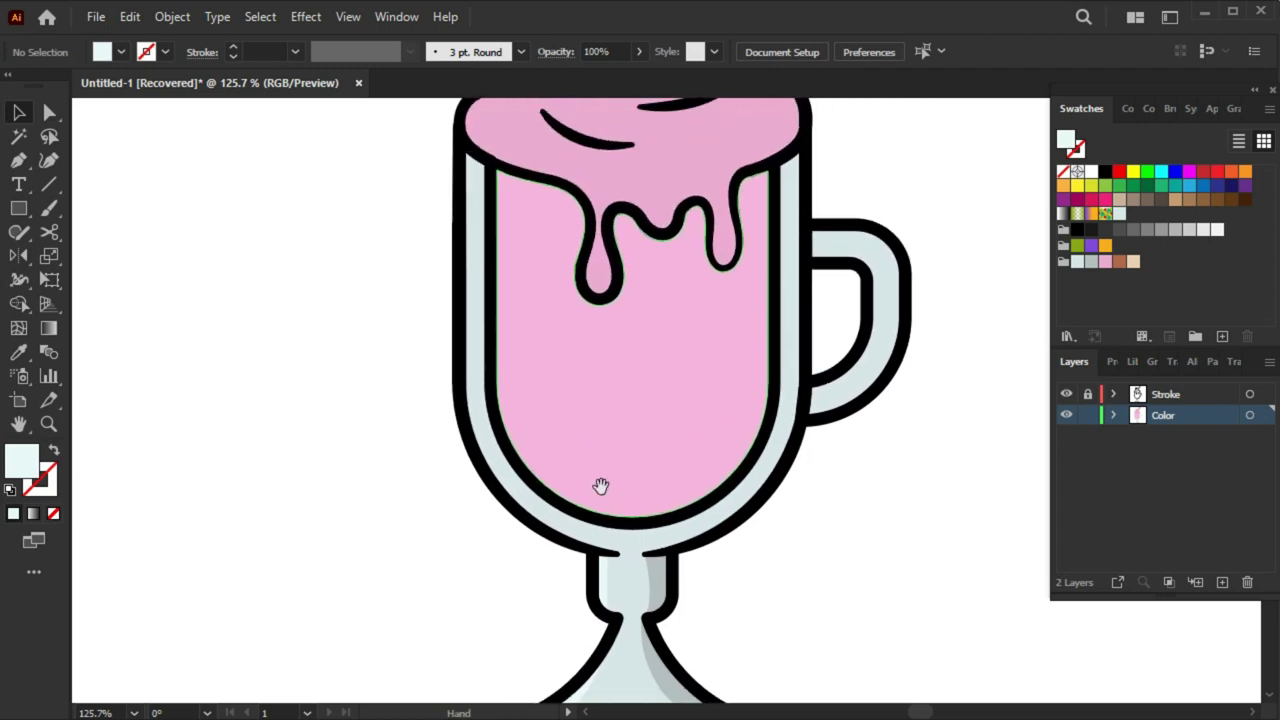
Draw a shadow strip along the cup's right inner edge and trim it to the glass
scroll(677, 416, "up", 2)
key("p")
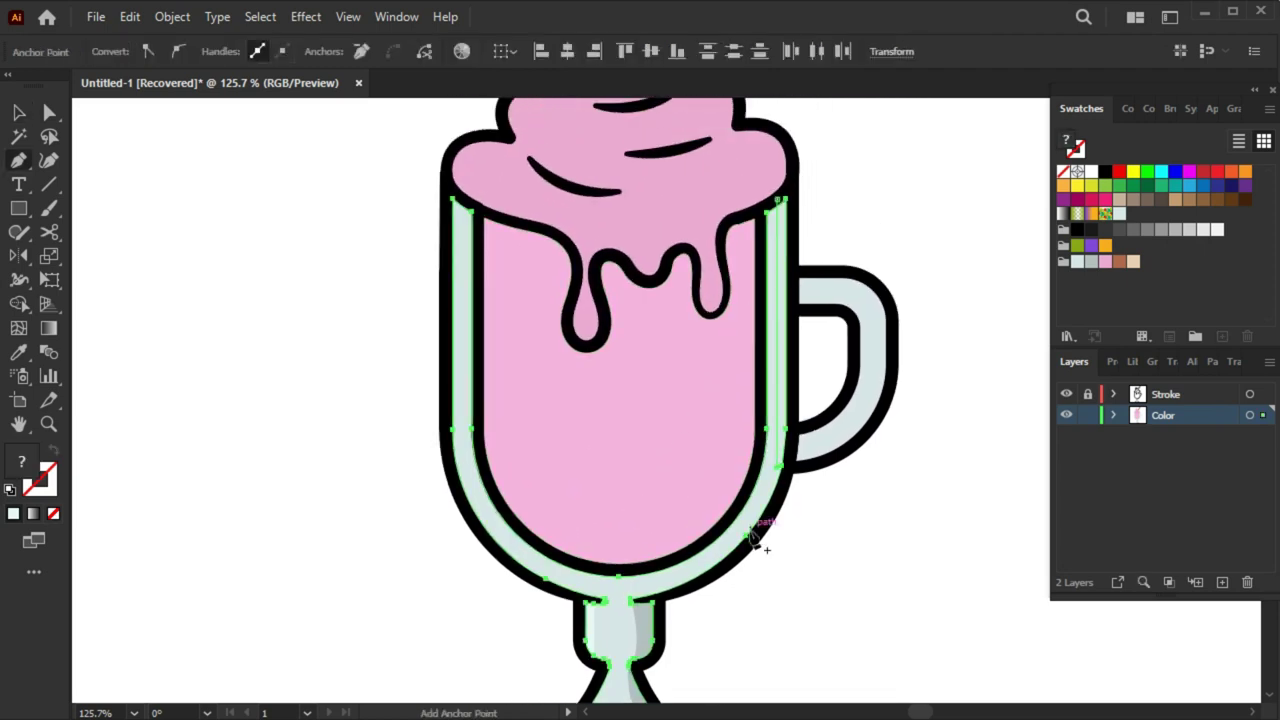
left_click(777, 200)
left_click(776, 460)
left_click(745, 547)
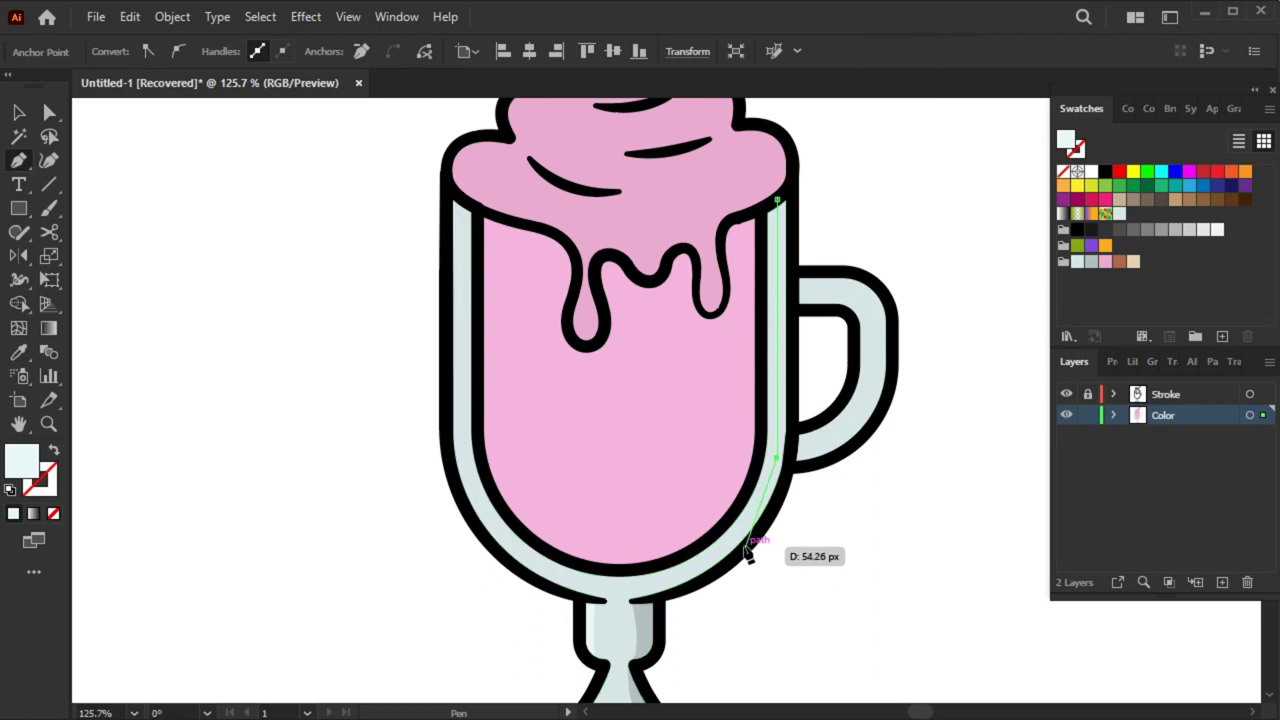
left_click(830, 484)
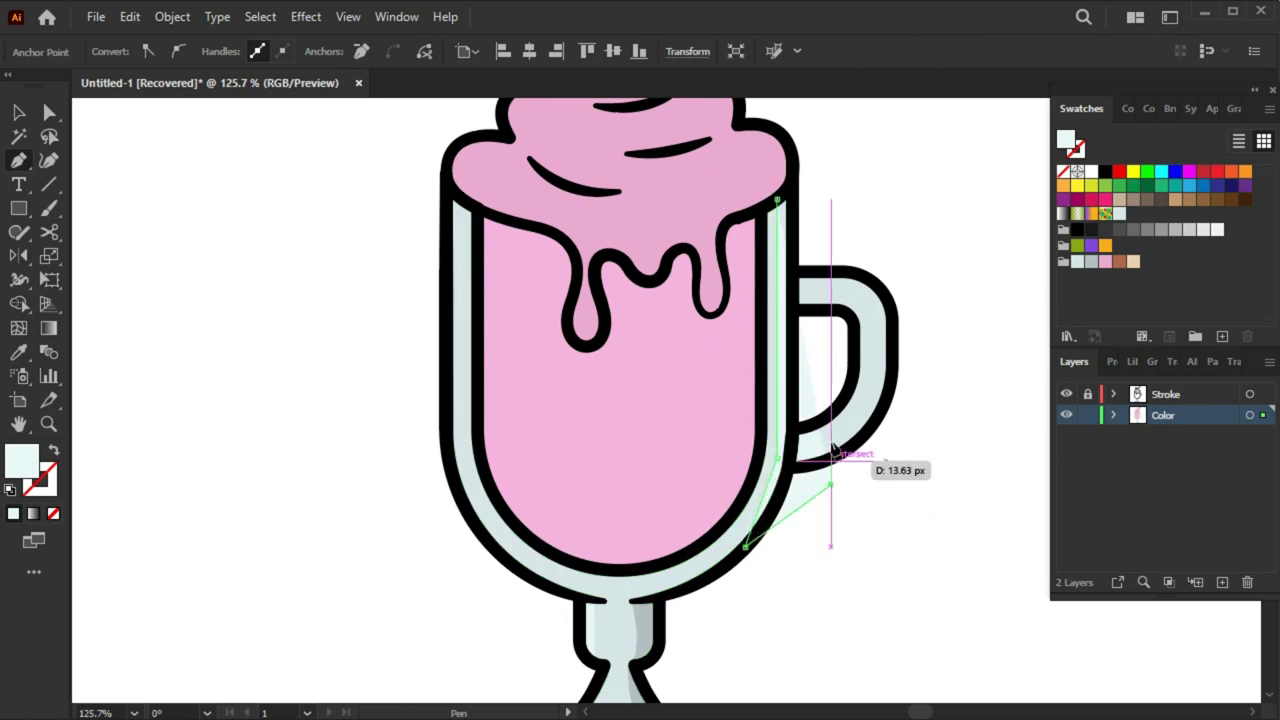
left_click(777, 200)
key("v")
left_click(780, 537, "shift")
key("shift+m")
left_click(815, 475, "alt")
Round the shadow strip's corners and fill it with the stem shadow's darker grey
key("v")
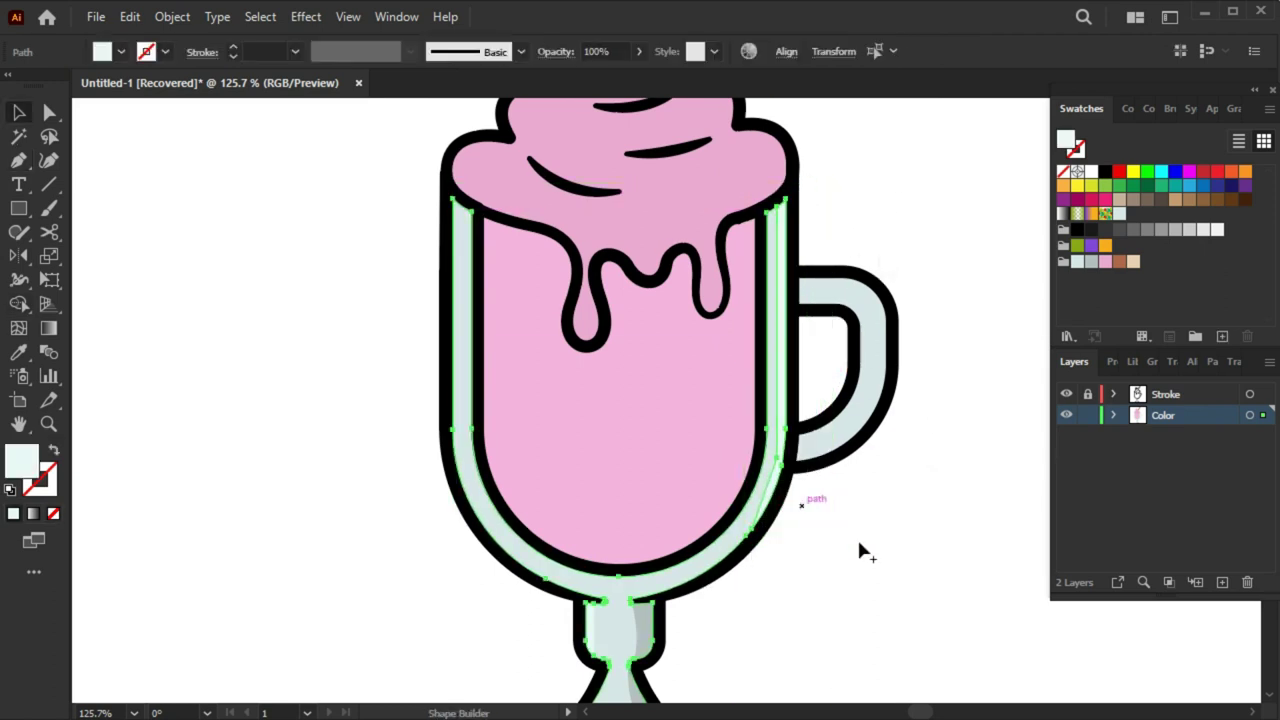
left_click(857, 537)
key("a")
left_click(765, 475)
left_click_drag(765, 475, 580, 449)
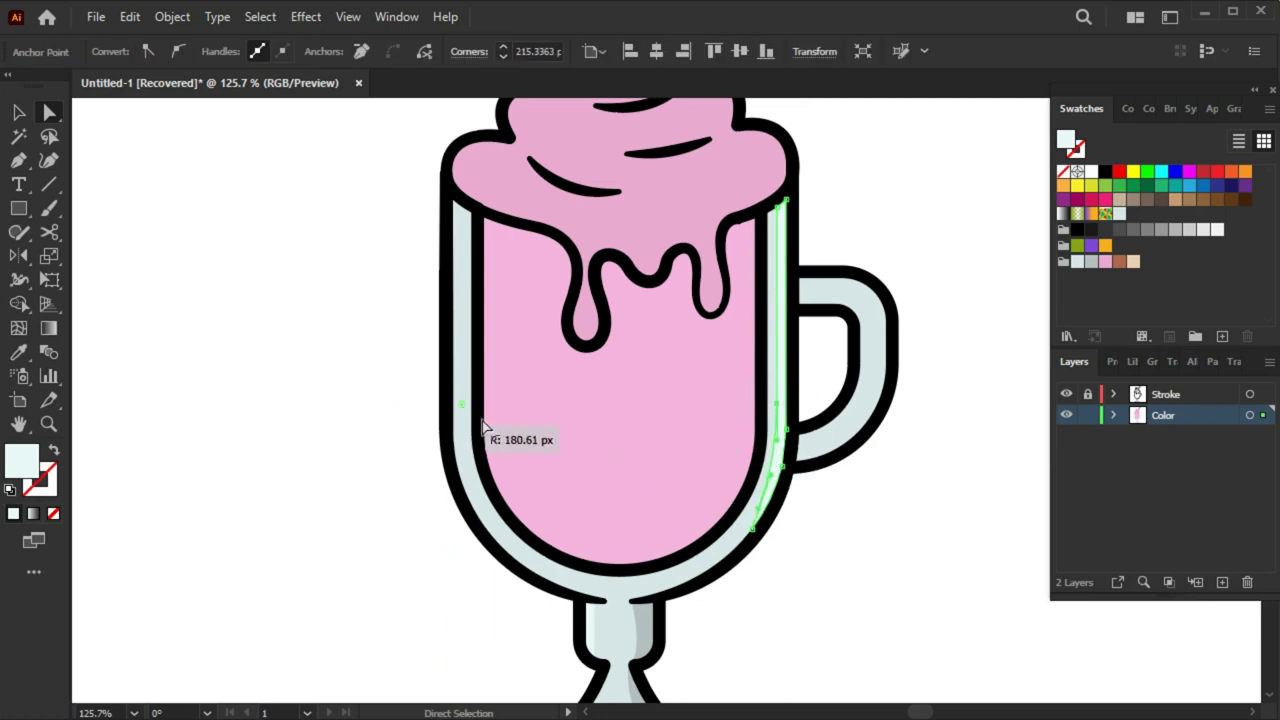
key("v")
left_click(785, 497)
key("i")
left_click(651, 611)
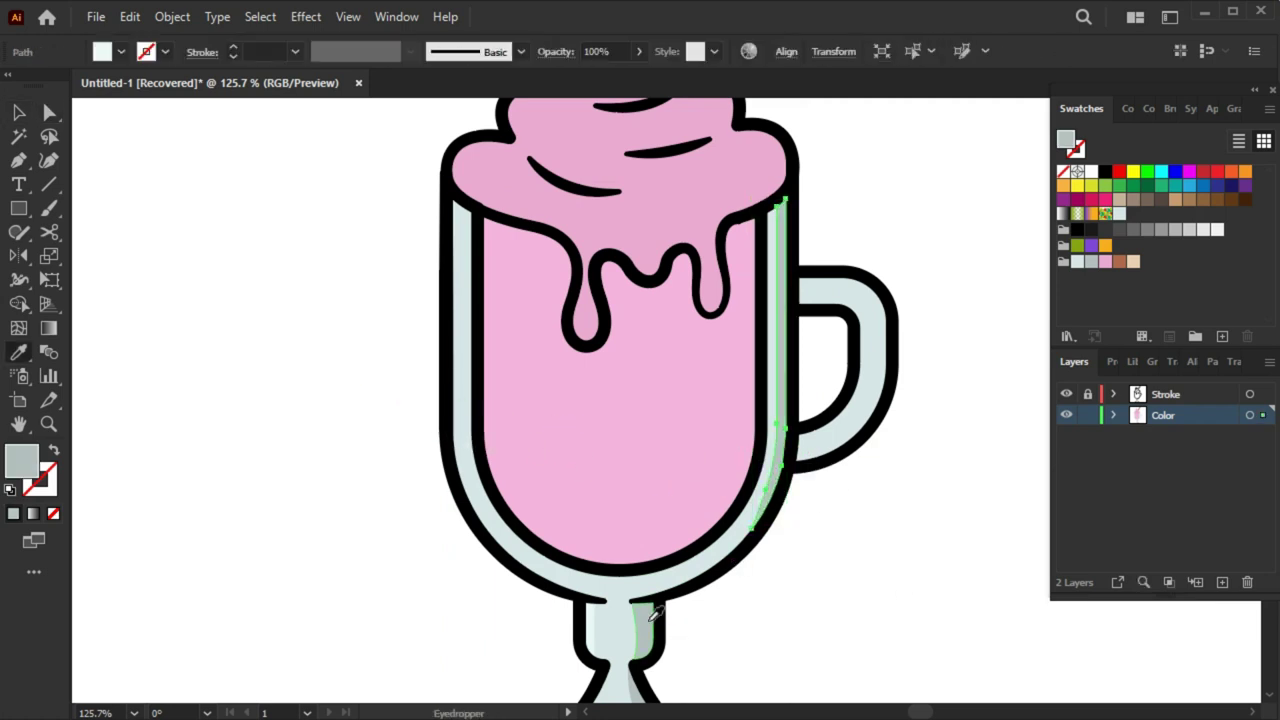
key("v")
left_click(889, 520)
mouse_move(847, 346)
left_mouse_down()
mouse_move(877, 364)
mouse_move(951, 343)
left_mouse_up()
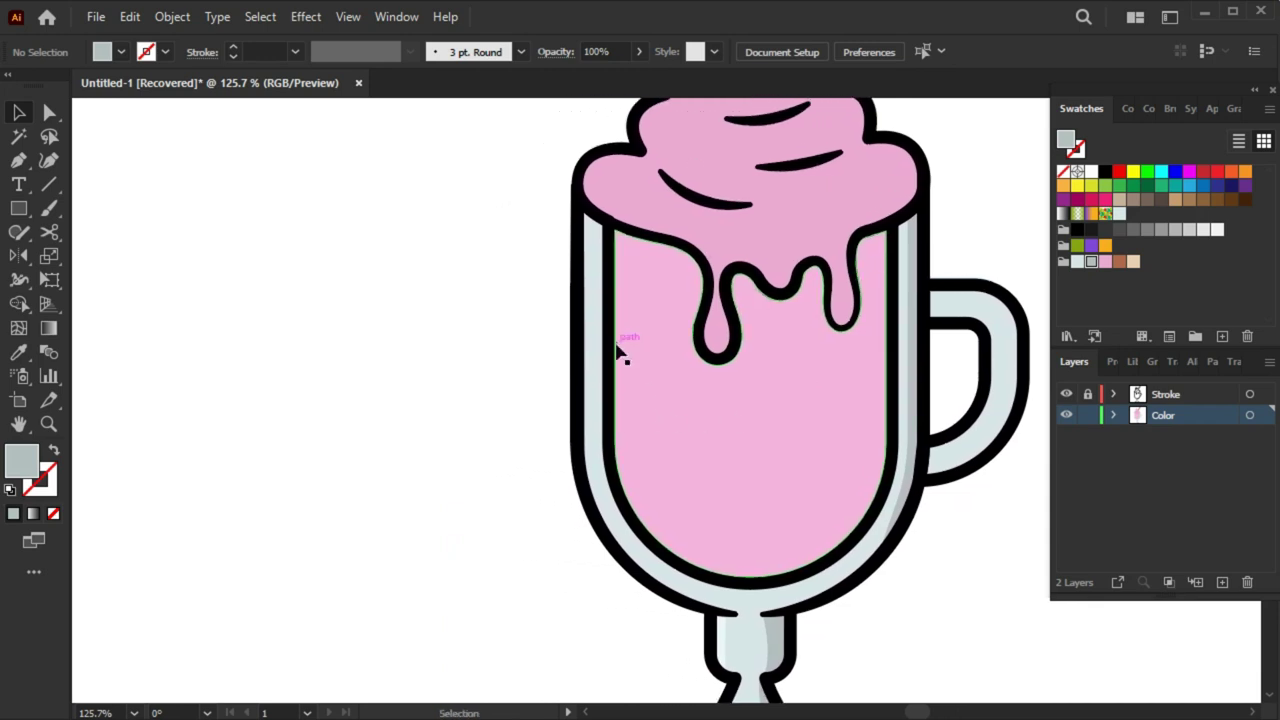
Draw a thin ellipse on the glass's left wall and give it the e8f9f7 stem colour
key("l")
mouse_move(592, 354)
left_mouse_down()
mouse_move(593, 425)
mouse_move(600, 388)
left_mouse_up()
key("v")
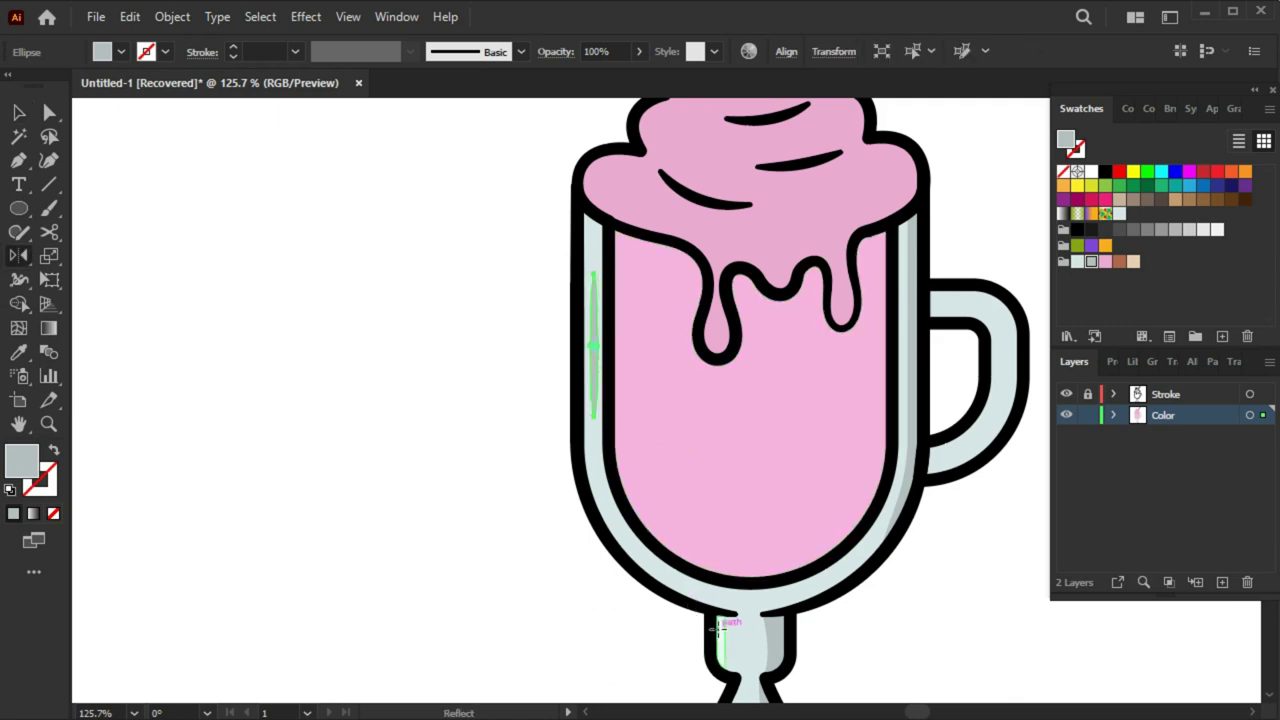
key("i")
left_click(731, 643)
double_click(30, 460)
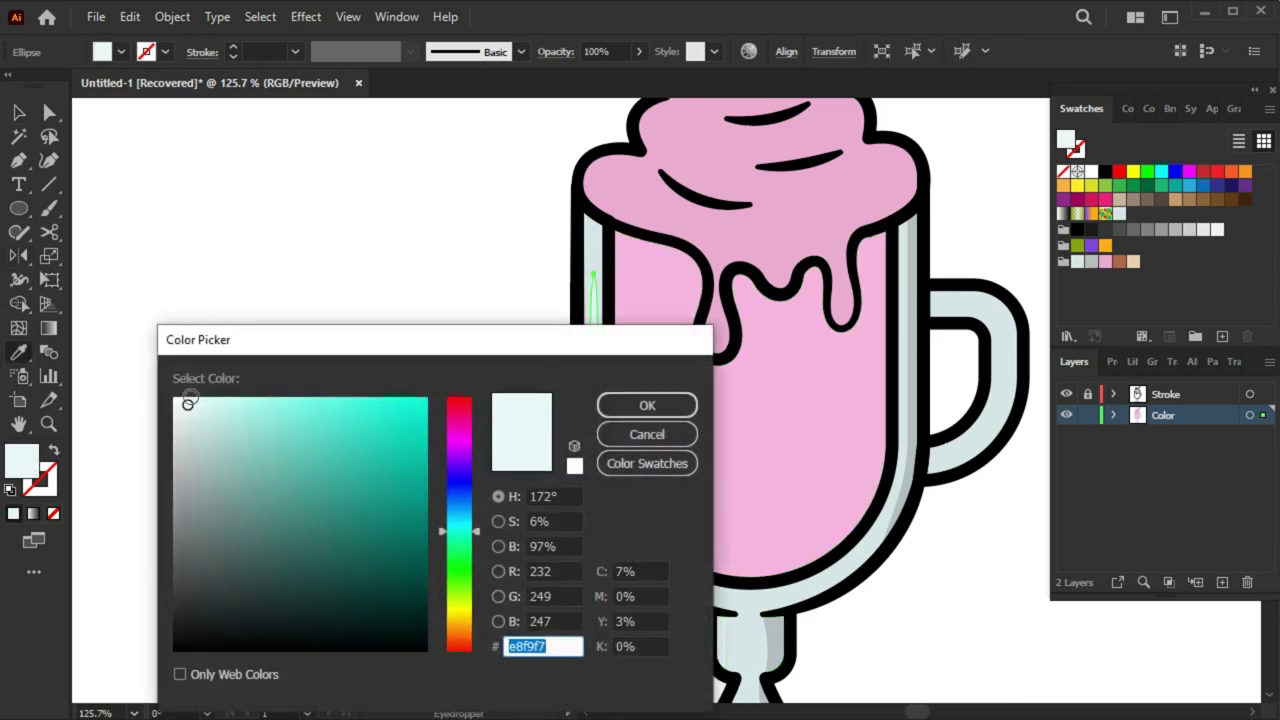
key("Return")
key("v")
key("ctrl+shift+a")
left_click_drag(786, 480, 696, 461)
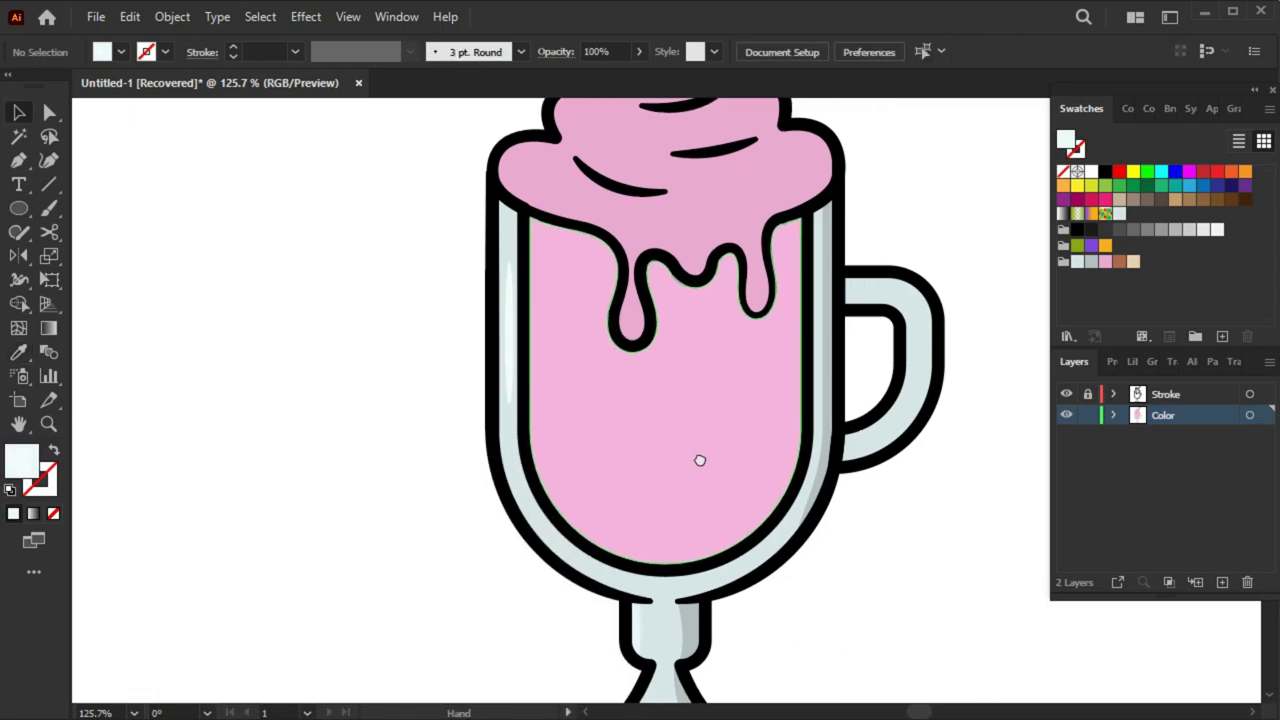
key("p")
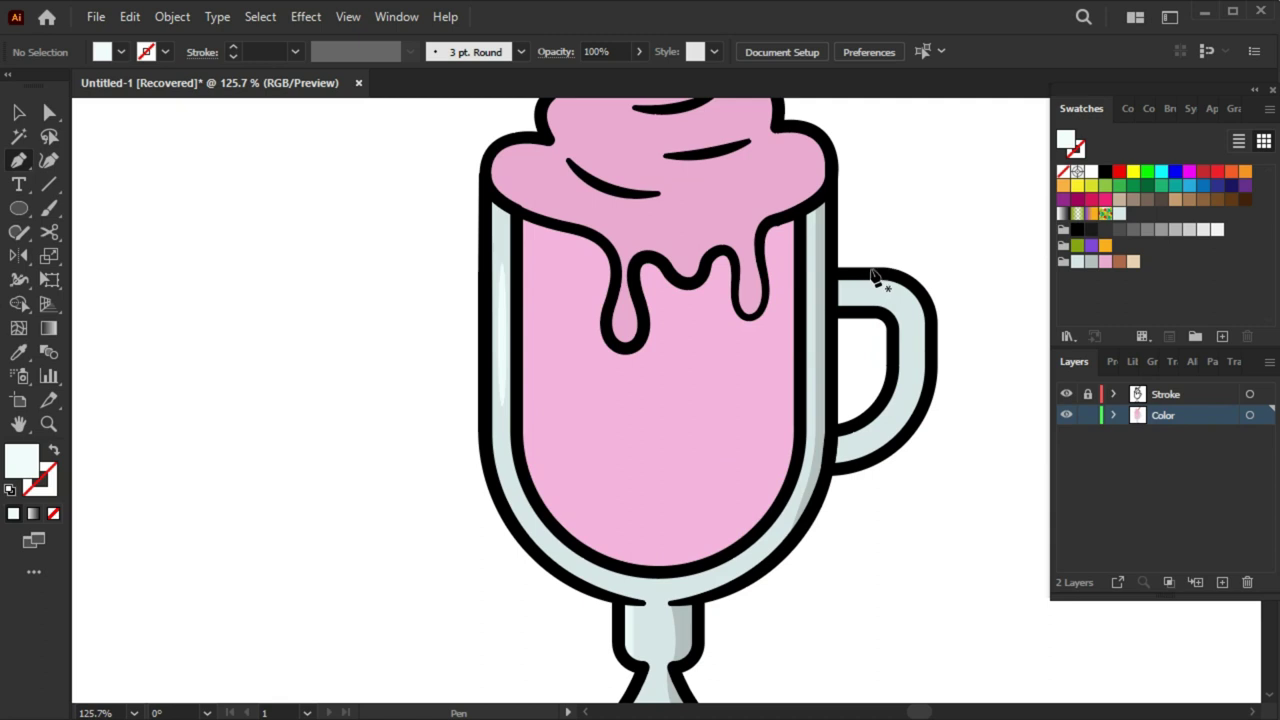
Draw a small shading shape on the handle top and fill it with darker grey
mouse_move(872, 278)
left_mouse_down()
mouse_move(877, 314)
mouse_move(857, 337)
mouse_move(834, 290)
mouse_move(849, 278)
left_mouse_up()
left_click(868, 273)
left_click(914, 329, "shift")
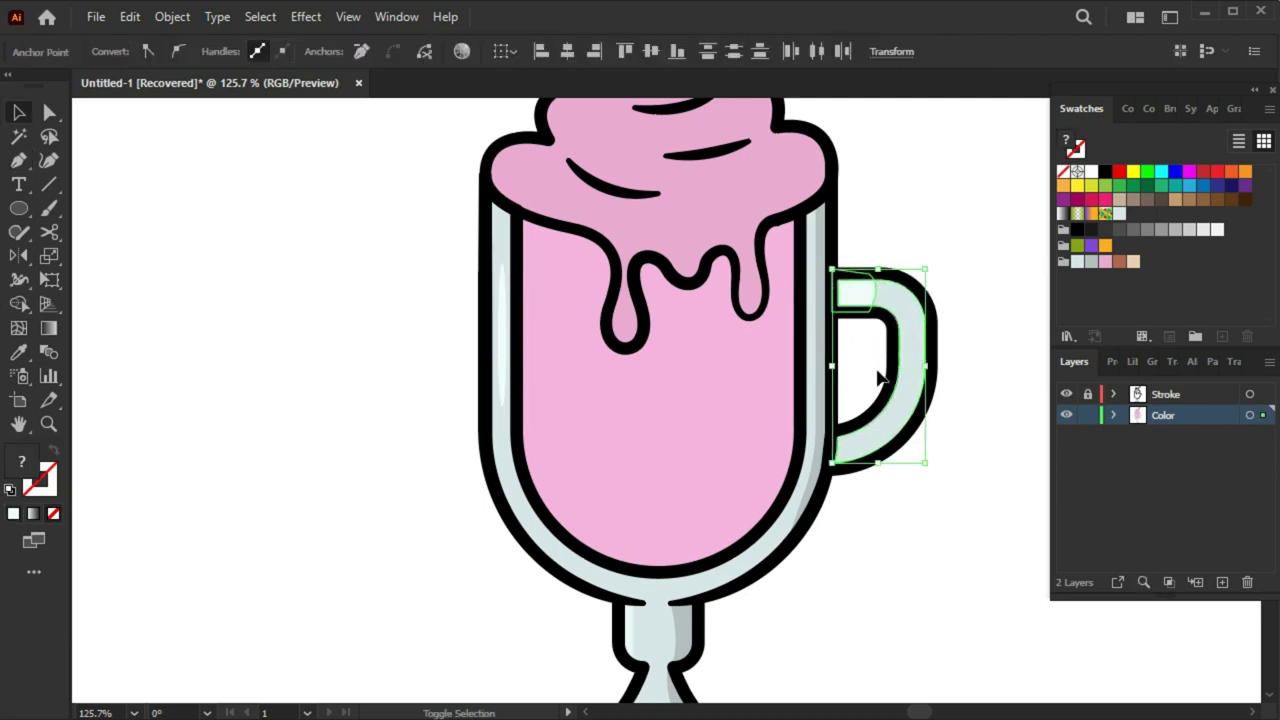
key("shift+m")
key("v")
left_click(949, 294)
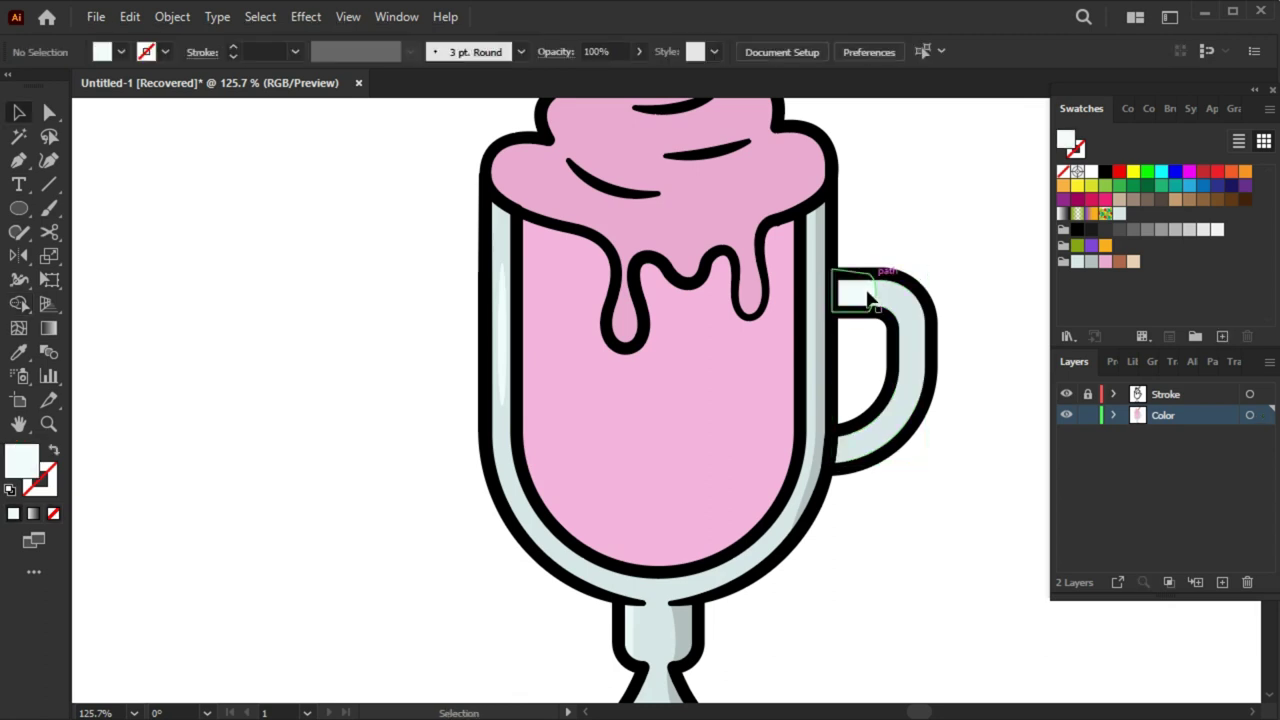
left_click(850, 290)
key("i")
left_click(816, 457)
key("v")
left_click(895, 532)
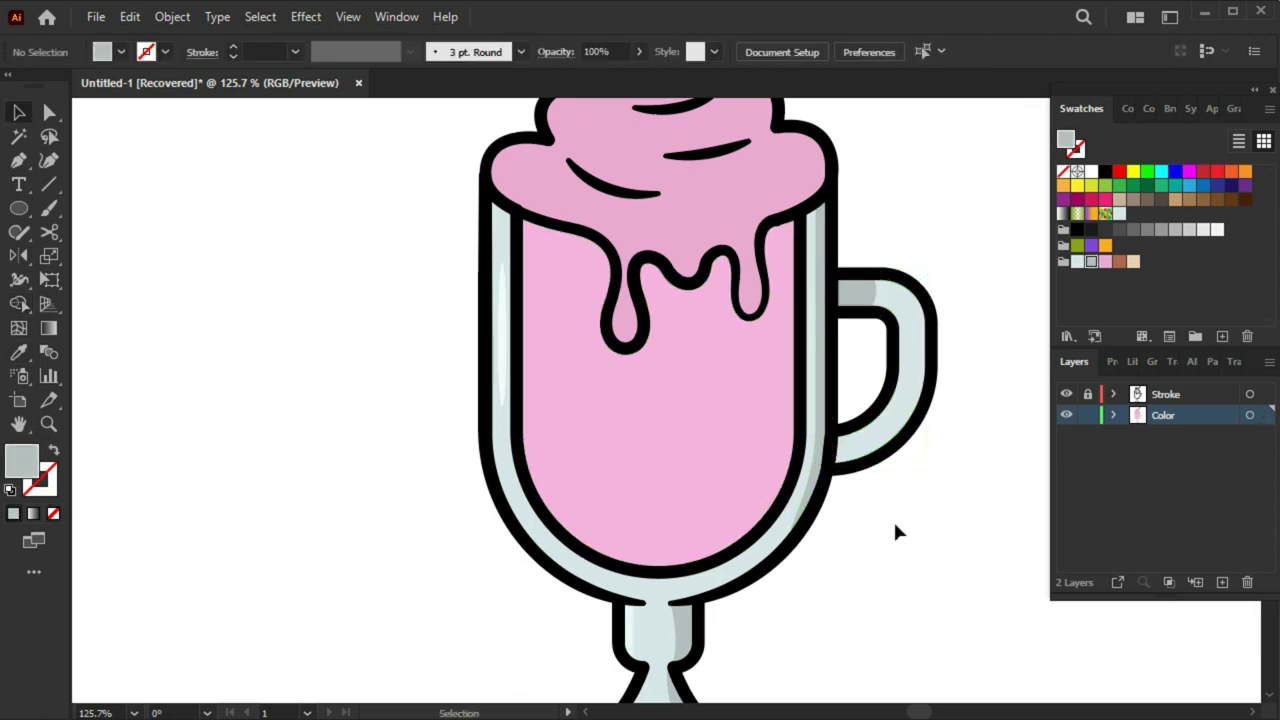
Draw a grey shadow shape where the handle's lower end meets the glass
left_click(869, 417)
left_click(853, 466)
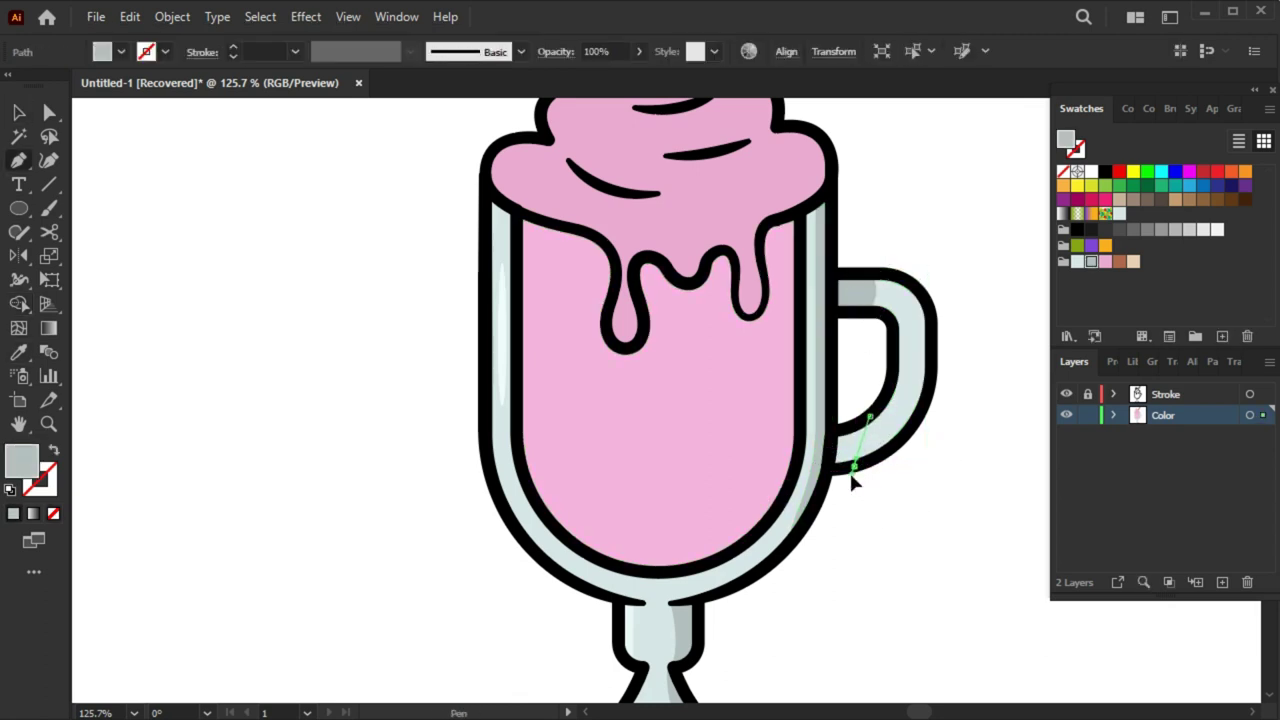
left_click(822, 494)
left_click(869, 417)
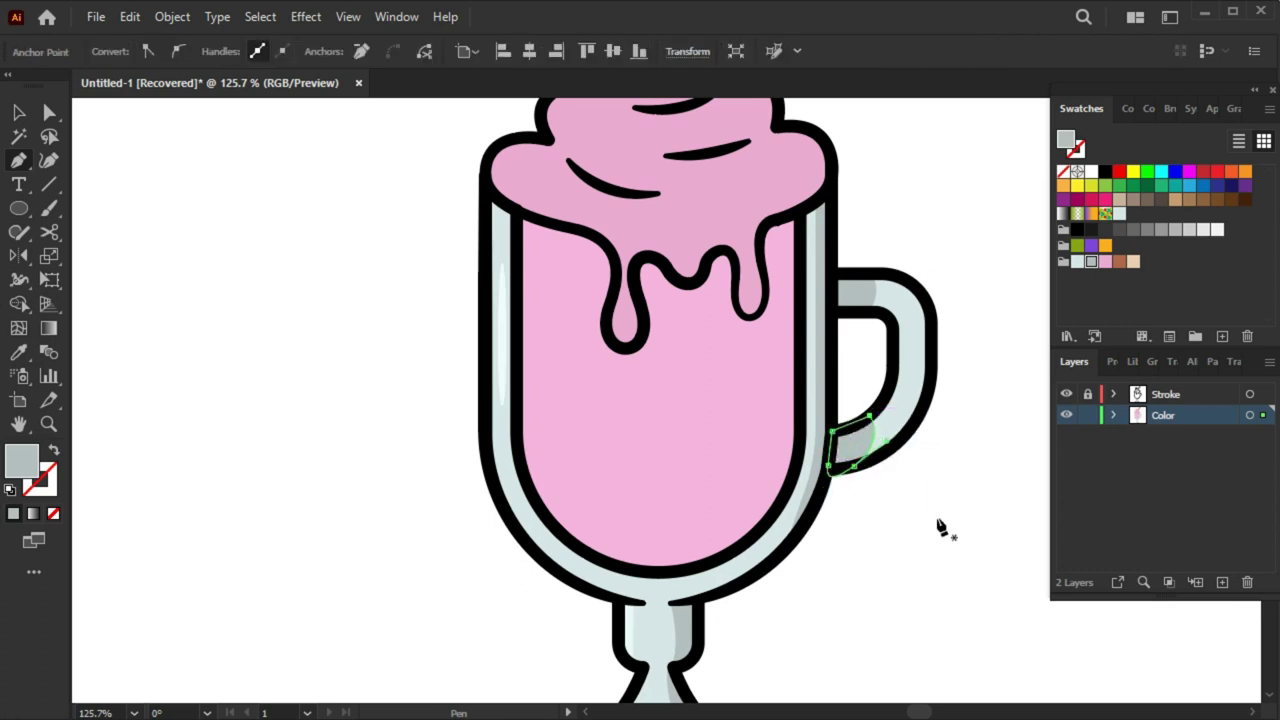
key("v")
left_click(943, 529)
left_click(895, 466, "ctrl+alt")
left_click(871, 334, "ctrl")
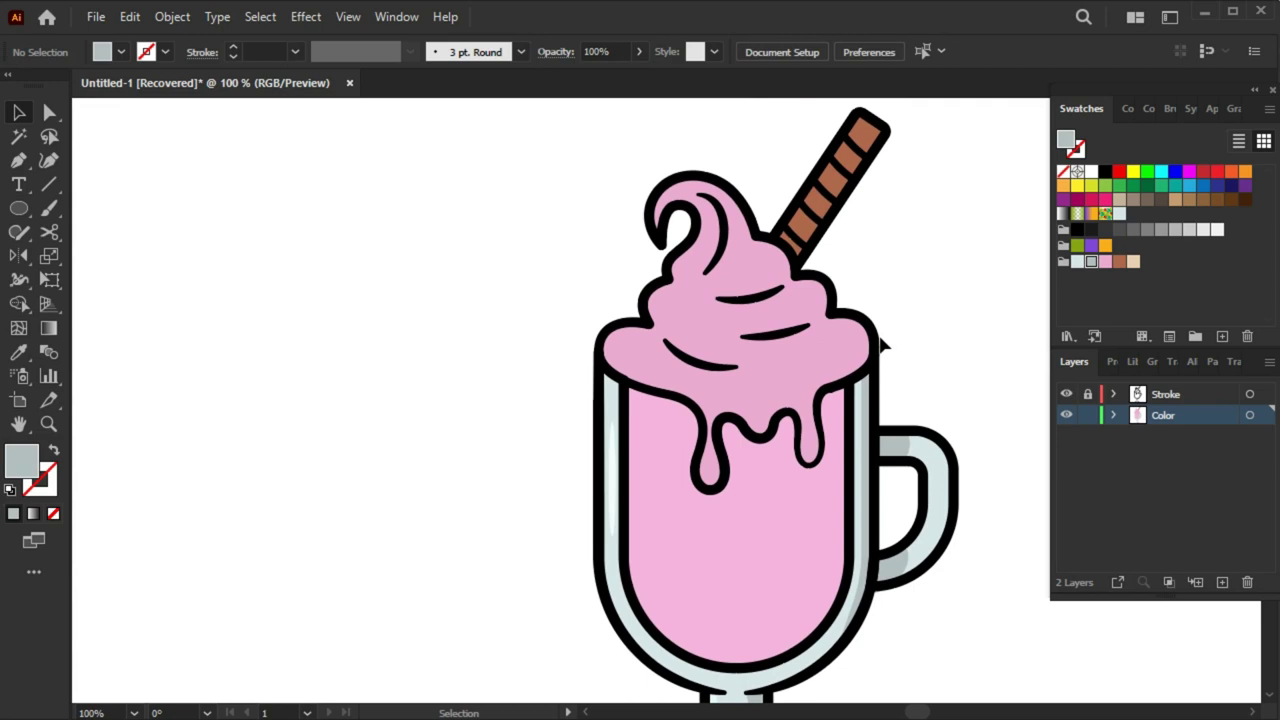
Outline a tall highlight strip along the pink drink's left side
scroll(826, 466, "down", 1)
scroll(810, 475, "down", 1)
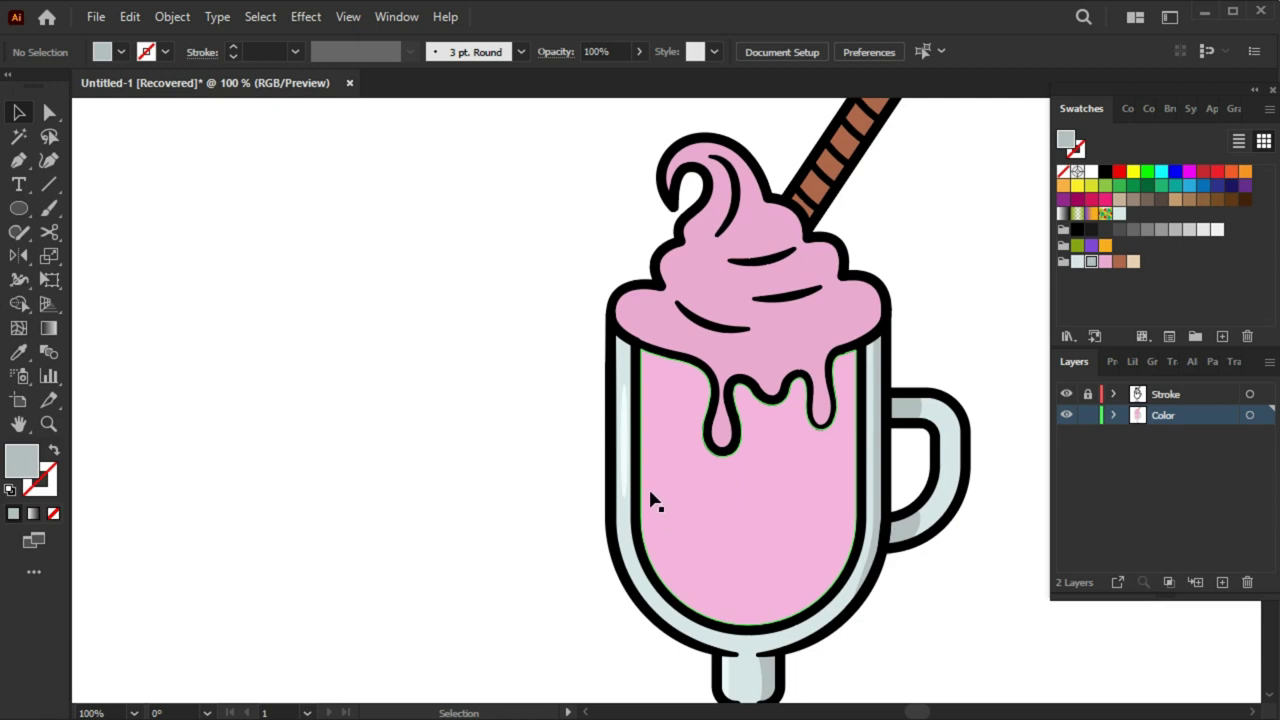
key("p")
scroll(688, 362, "up", 1)
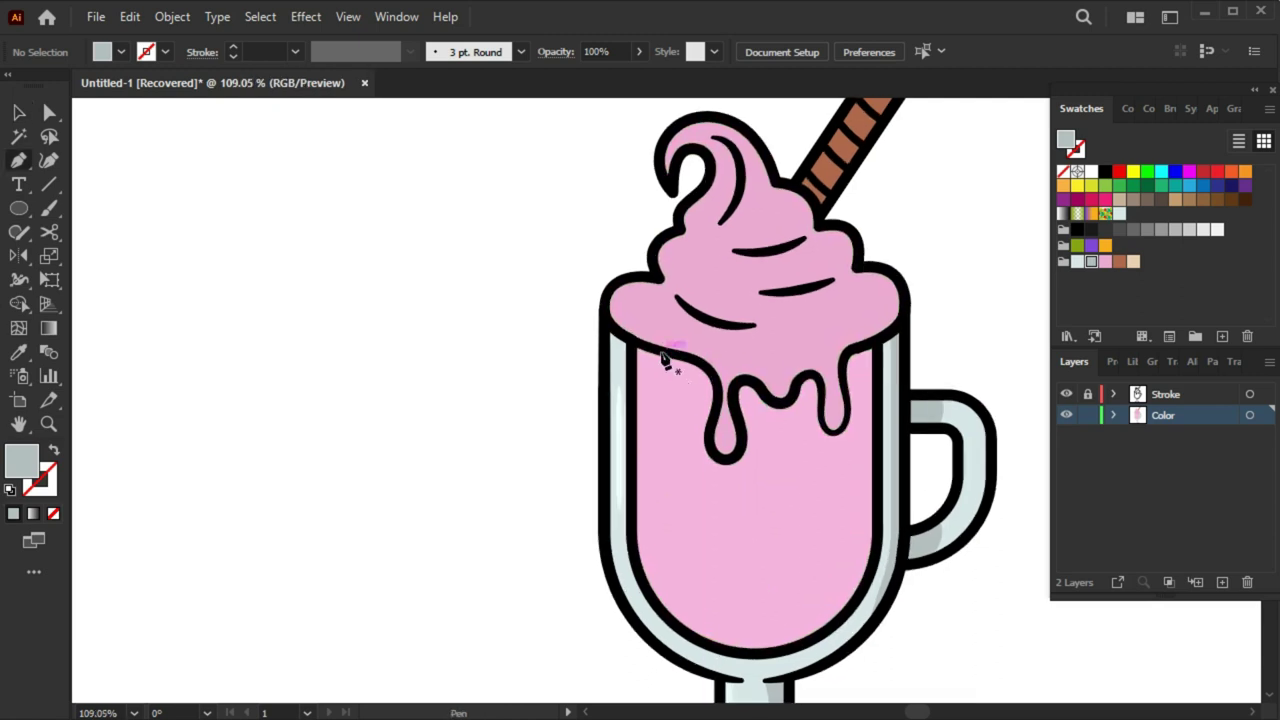
left_click(670, 350)
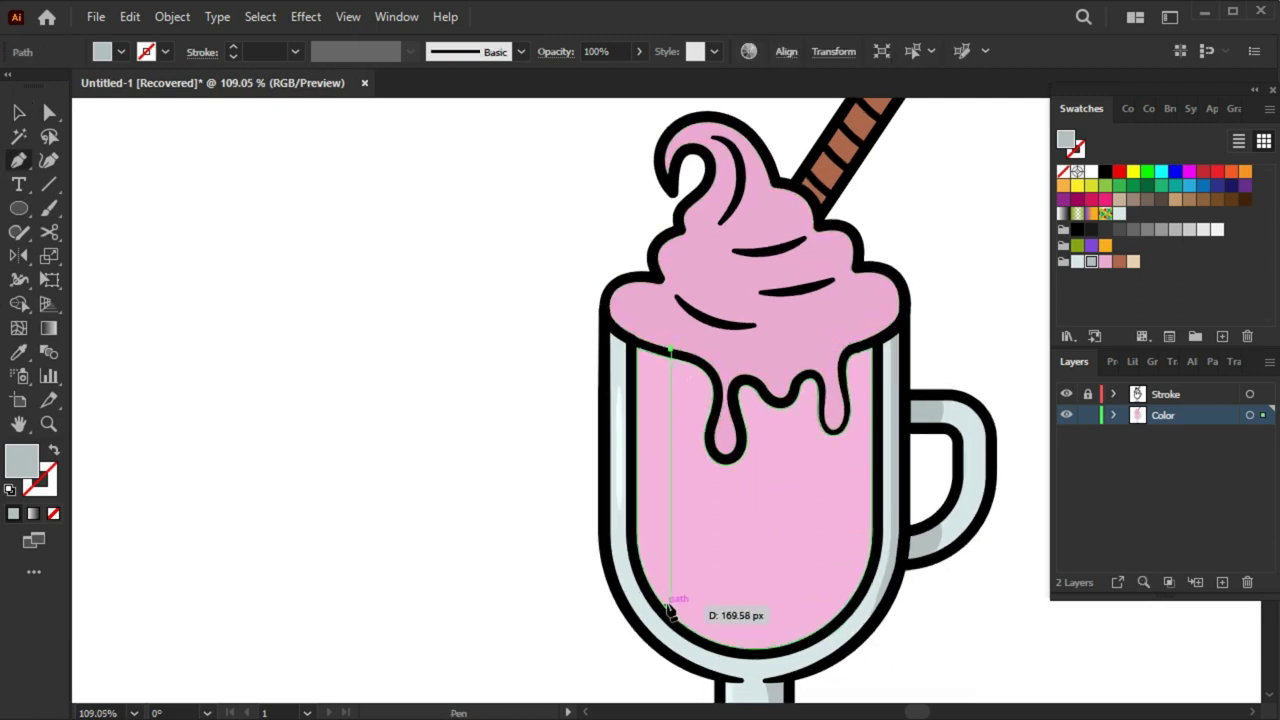
left_click(670, 590)
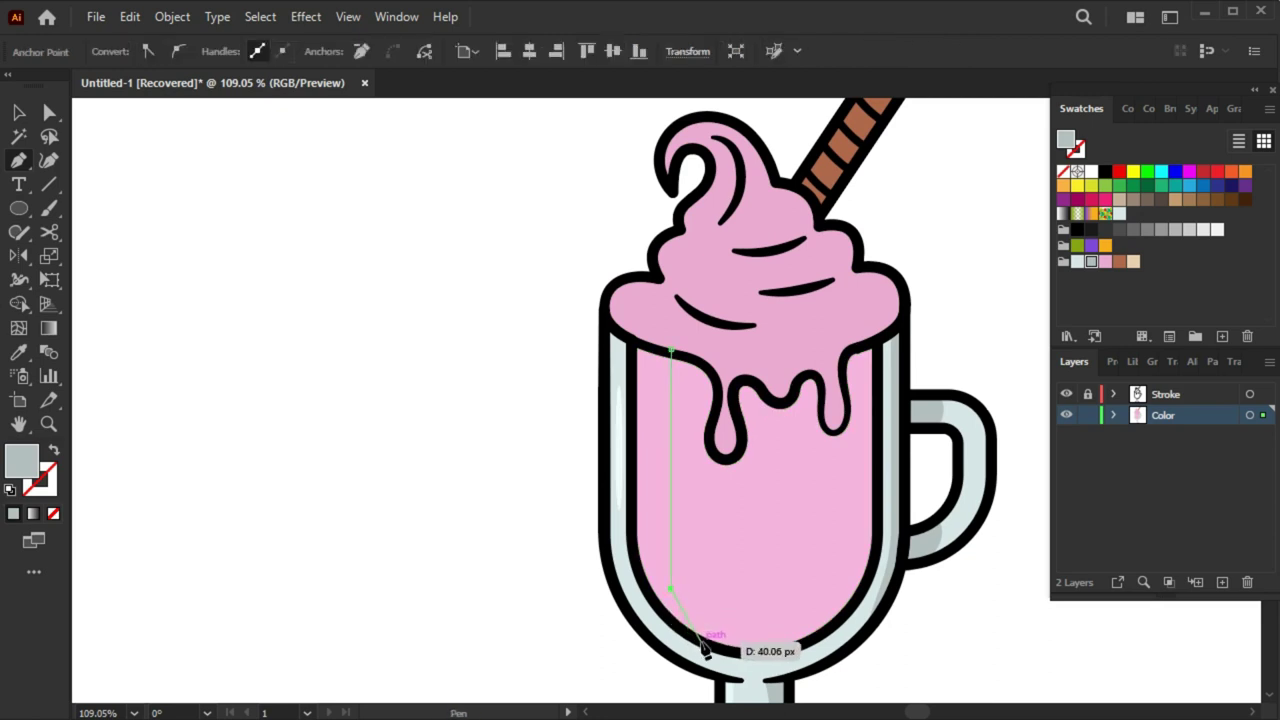
left_click(710, 633)
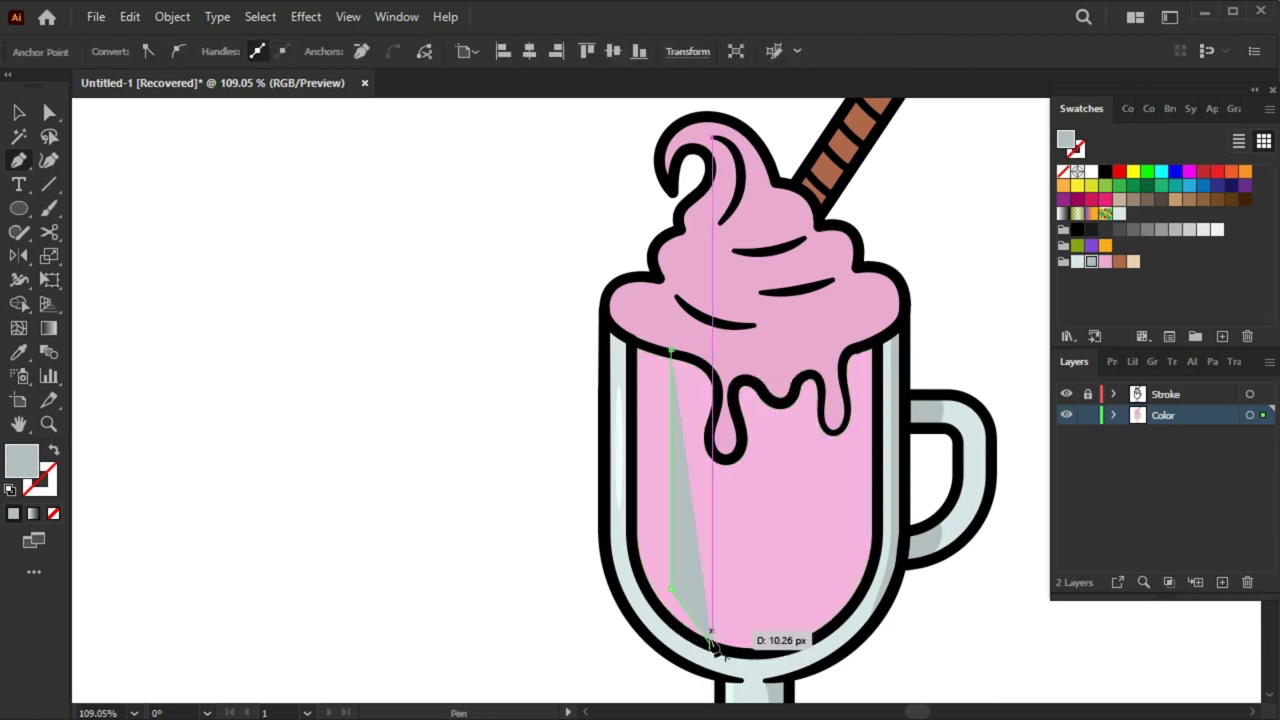
left_click(712, 350)
left_click(670, 350)
Trim the strip to the drink outline and round its bottom to follow the glass curve
left_click(727, 506, "ctrl+shift")
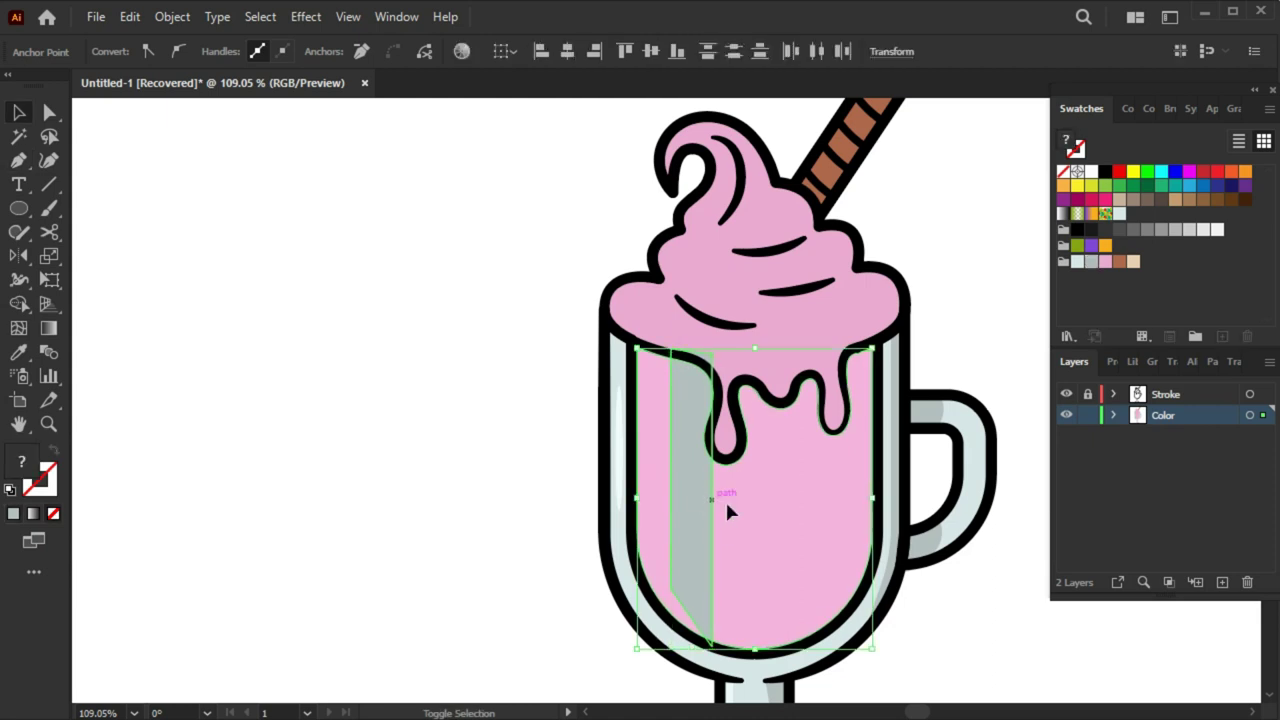
key("shift+m")
left_click(777, 551)
key("v")
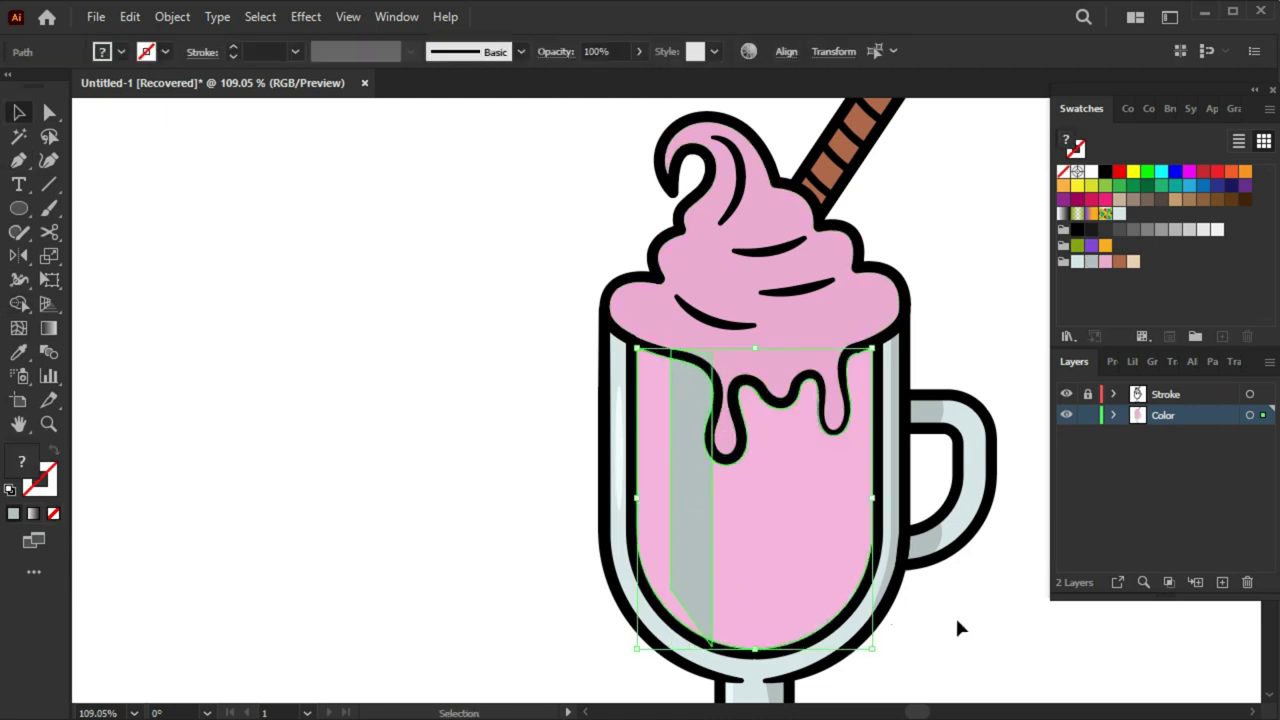
left_click(955, 615)
key("a")
left_click(689, 586)
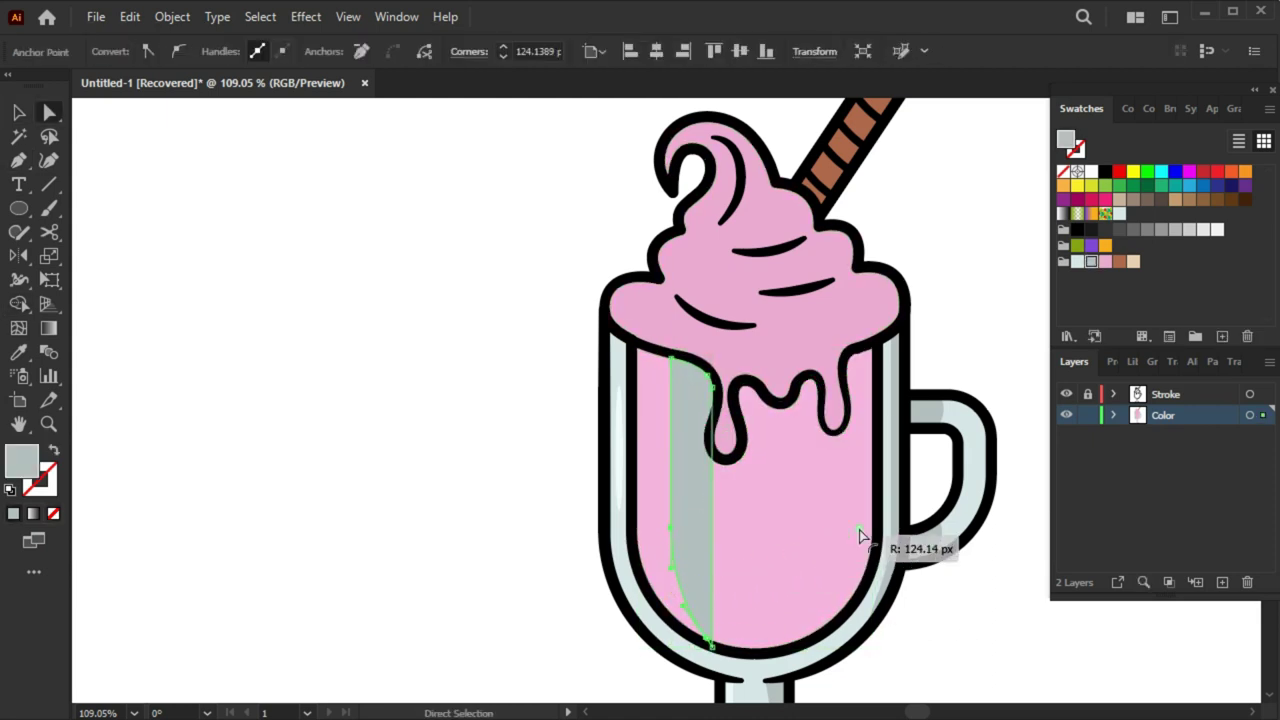
left_click_drag(706, 645, 691, 646)
left_click(486, 606)
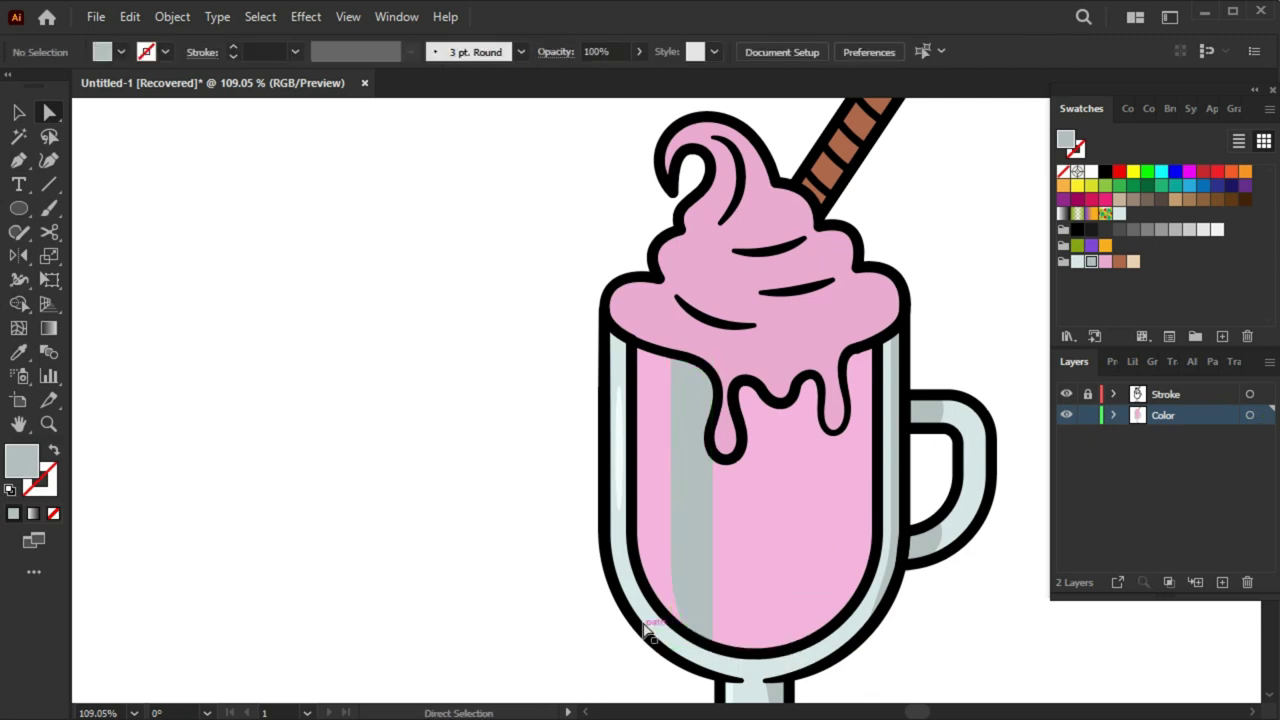
Fill the highlight strip white at 49% opacity and nudge it slightly left
key("v")
left_click(648, 608)
left_click(1091, 171)
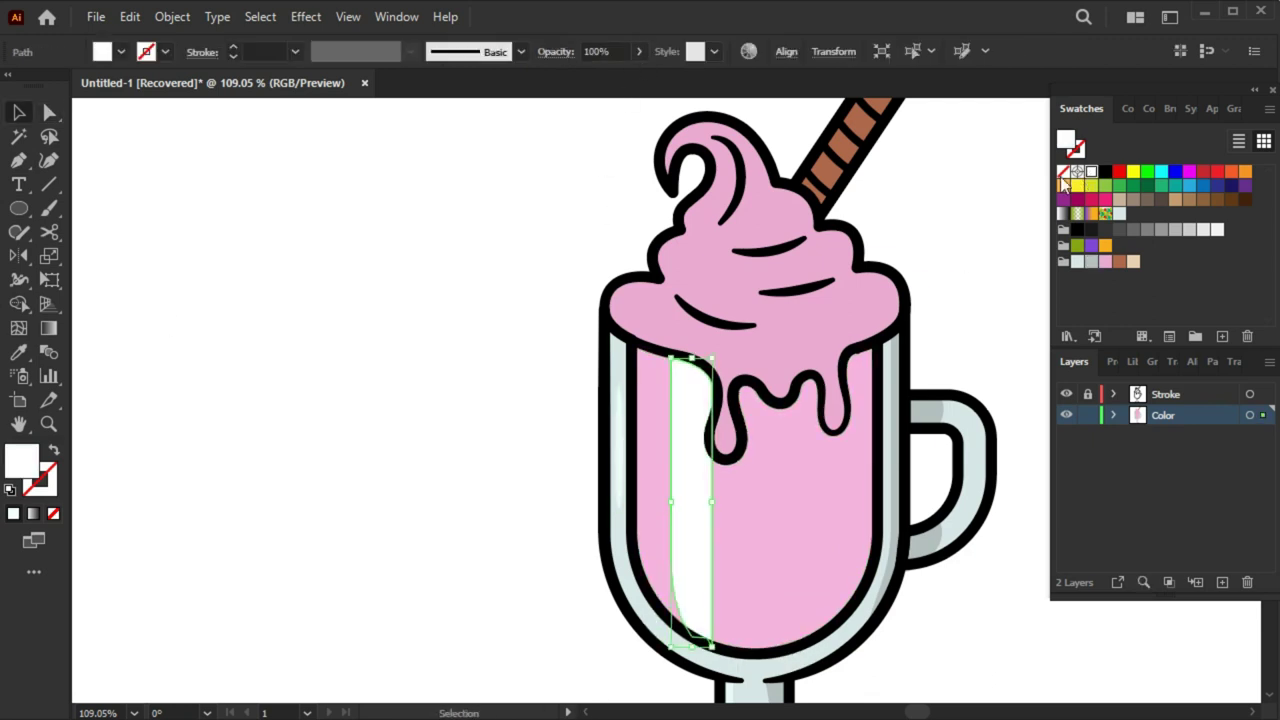
left_click_drag(635, 77, 608, 81)
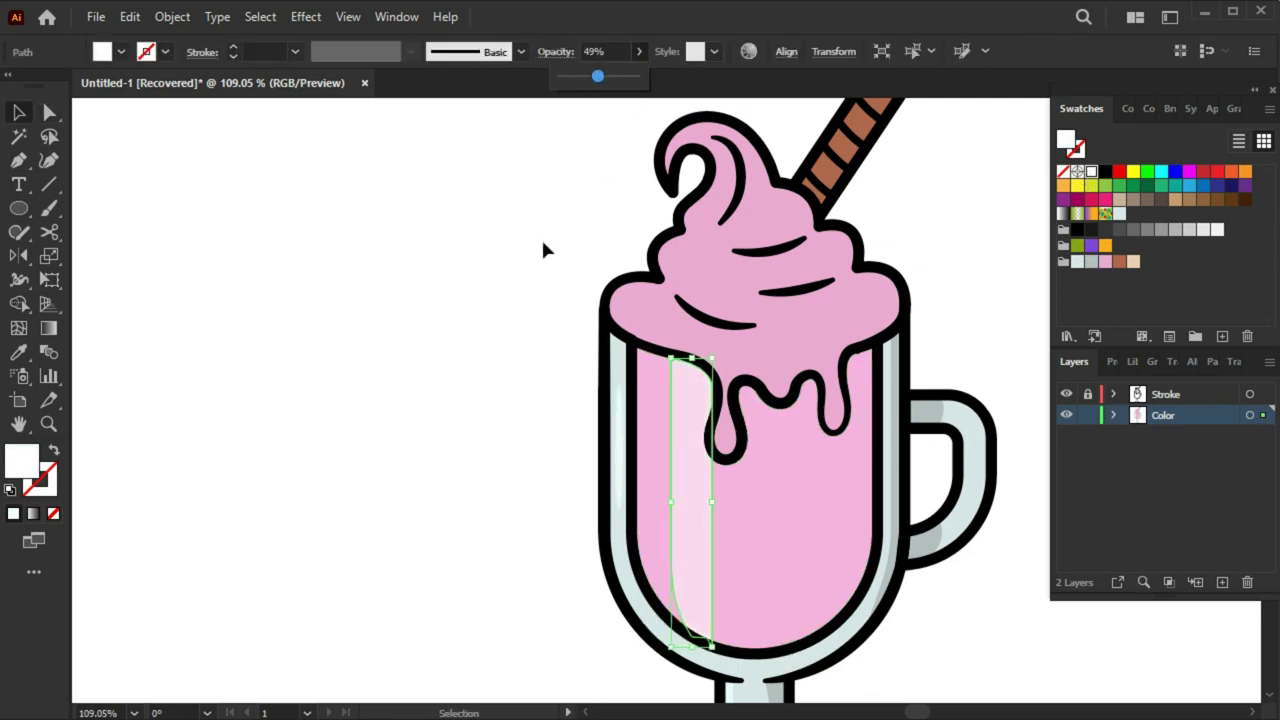
left_click(994, 513)
left_click_drag(679, 503, 673, 499)
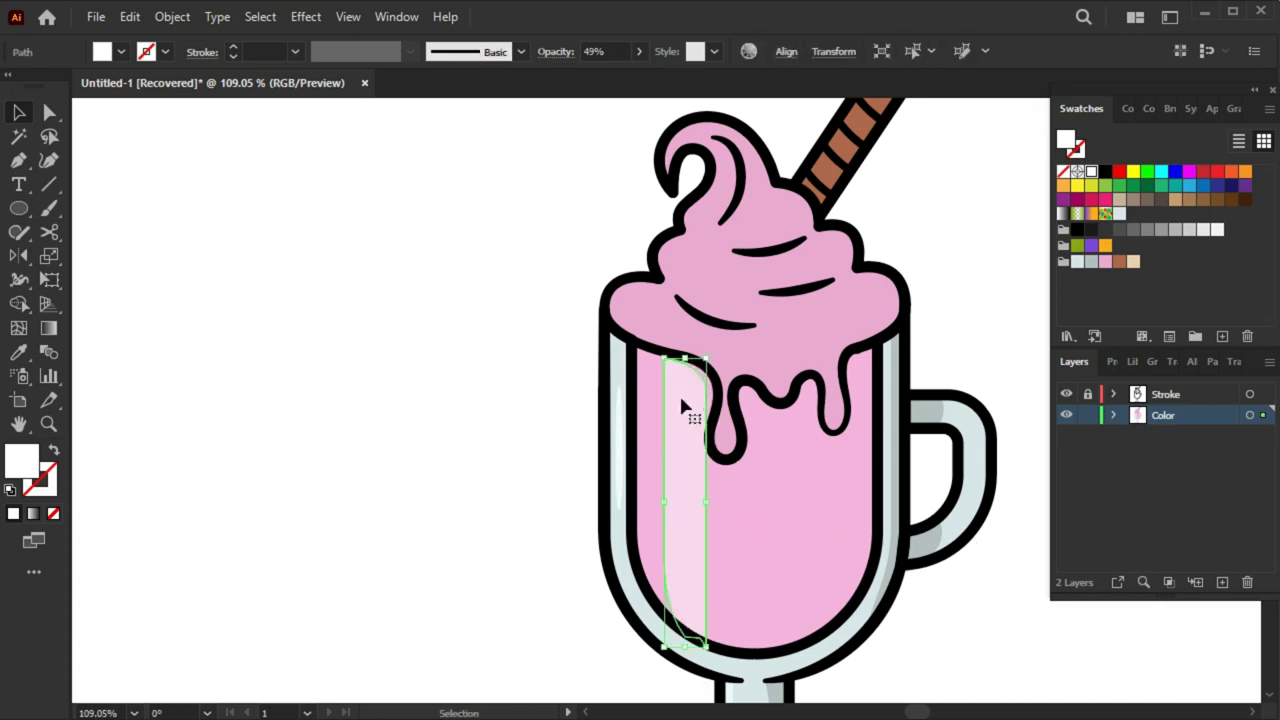
left_click(503, 379)
Draw a thin white ellipse highlight low on the drink's left side
key("l")
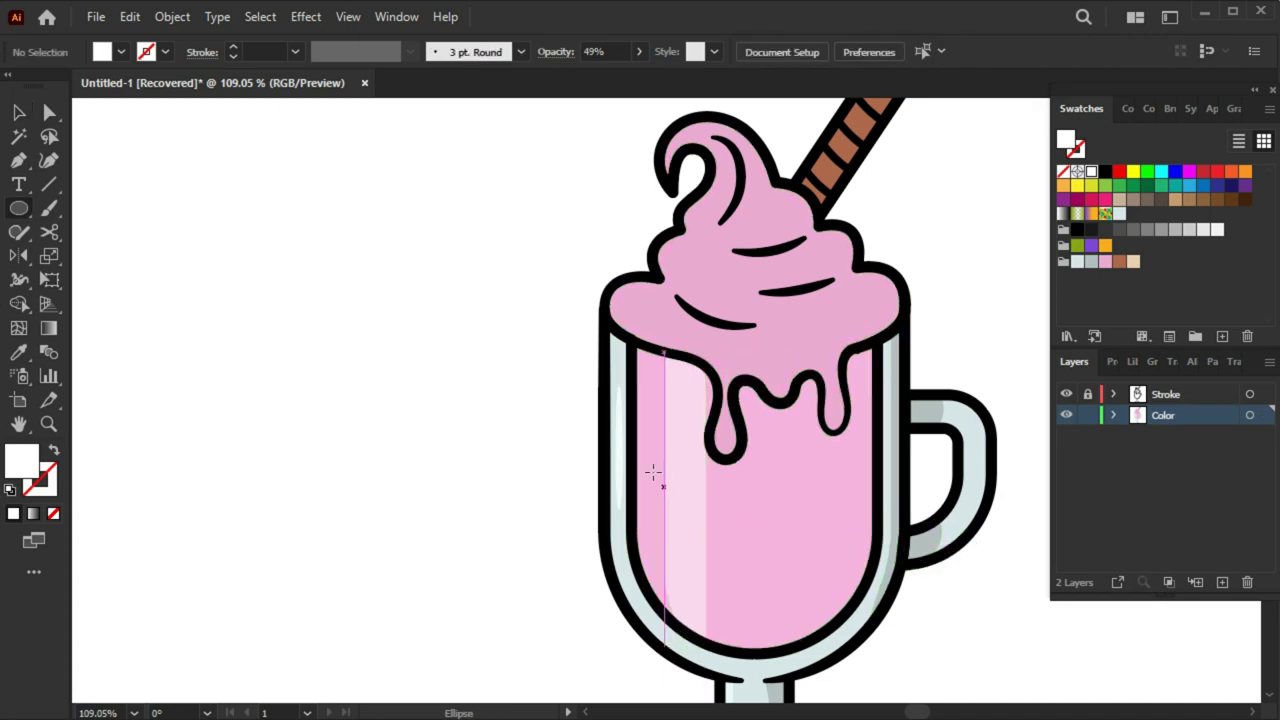
left_click_drag(651, 470, 656, 516)
key("ctrl+shift+a")
left_click_drag(922, 571, 754, 500)
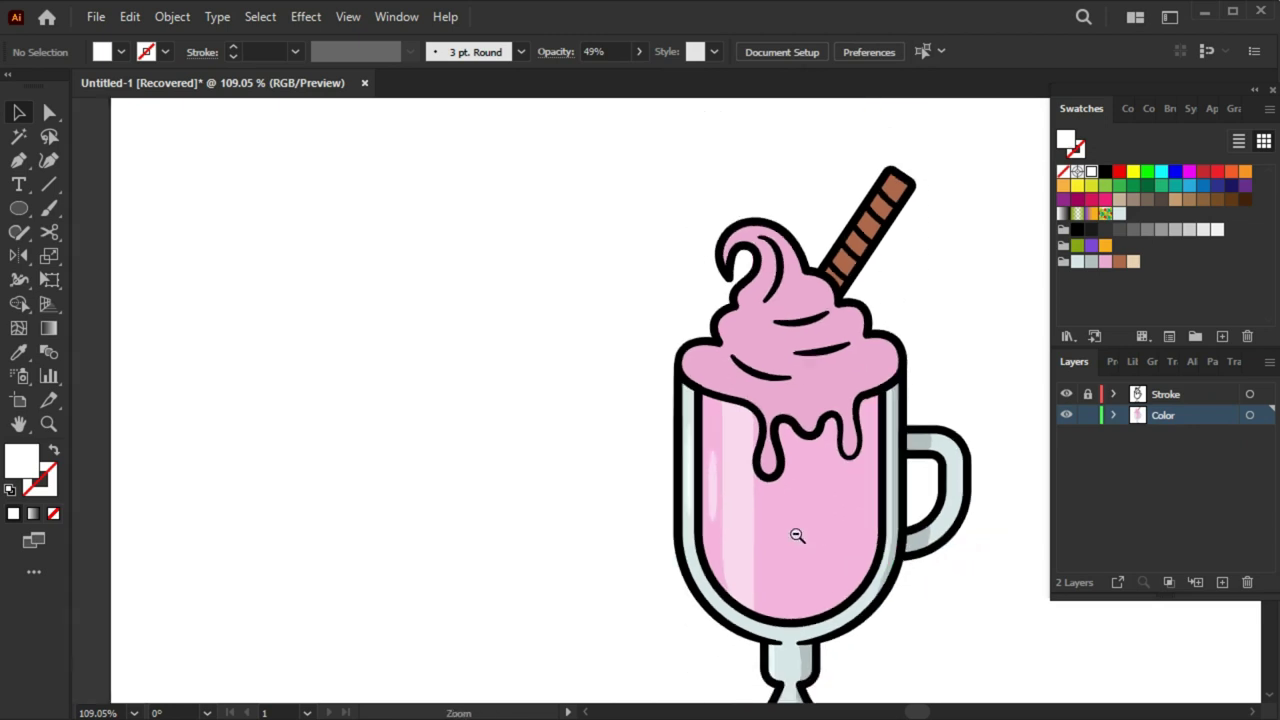
mouse_move(897, 463)
left_mouse_down()
mouse_move(849, 512)
mouse_move(864, 512)
left_mouse_up()
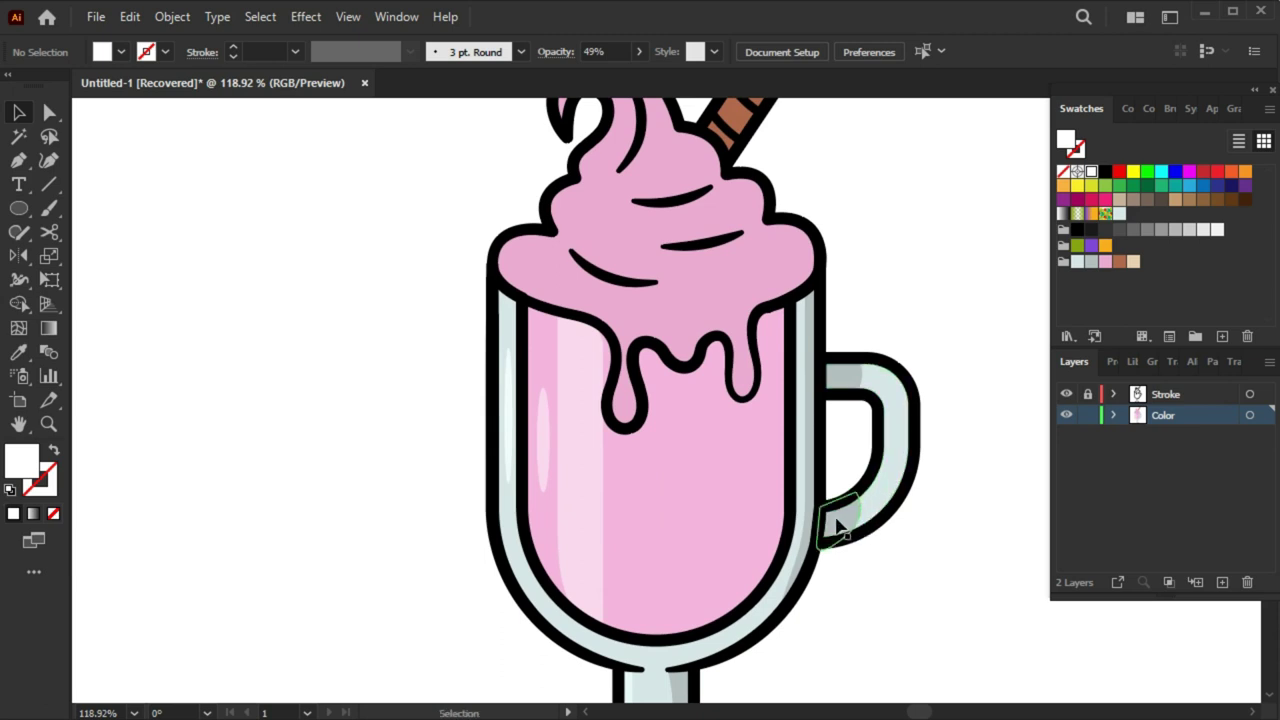
Draw a narrow stripe down the milkshake's middle, trim its top under the drips, and match the left stripe's translucent look
left_click_drag(684, 353, 720, 635)
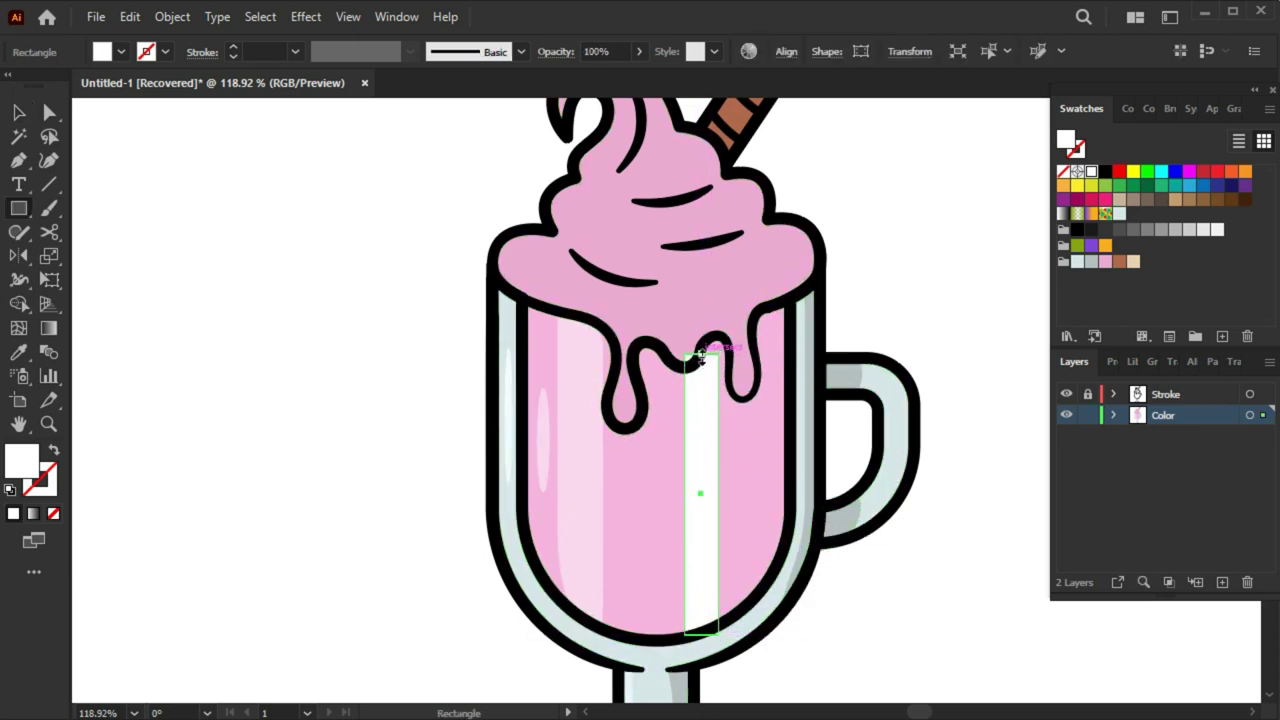
left_click(694, 623, "shift")
key("shift+m")
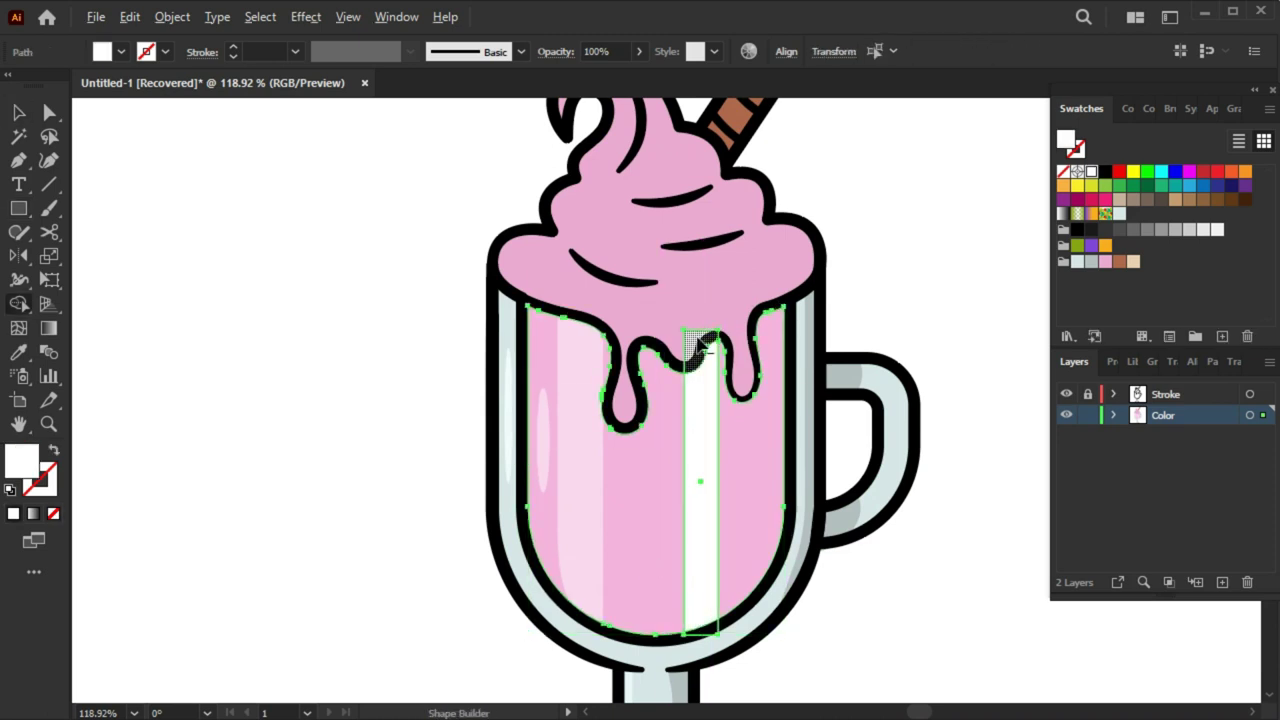
left_click(706, 349, "alt")
key("i")
left_click(582, 506)
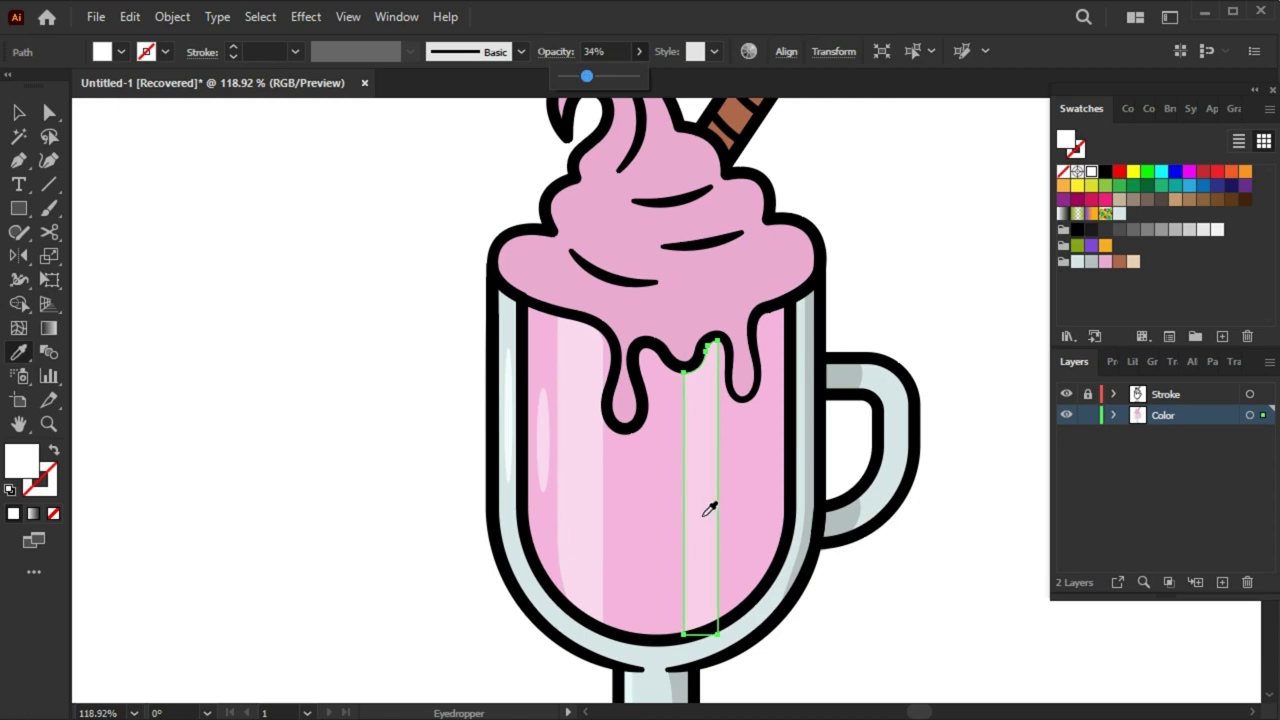
Nudge the highlight stripe left, trim the piece above the drip, and set its opacity to 24%
key("v")
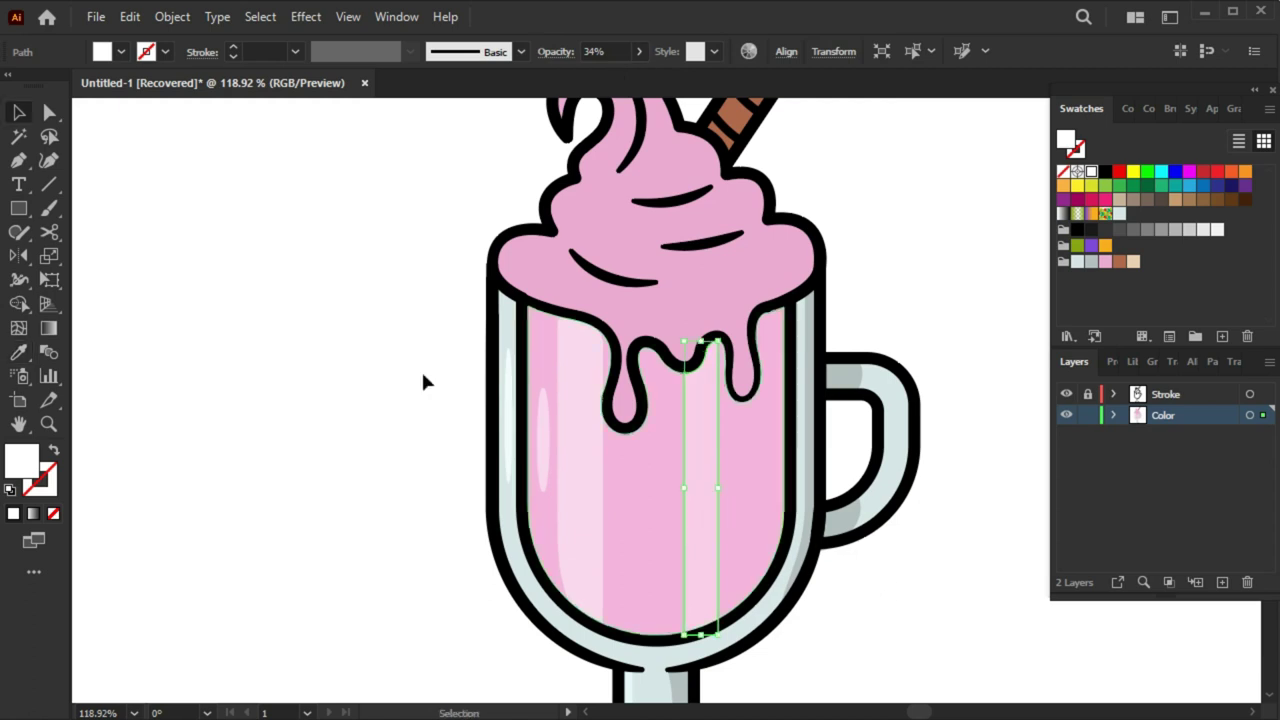
mouse_move(693, 500)
left_mouse_down()
mouse_move(667, 513)
mouse_move(667, 490)
left_mouse_up()
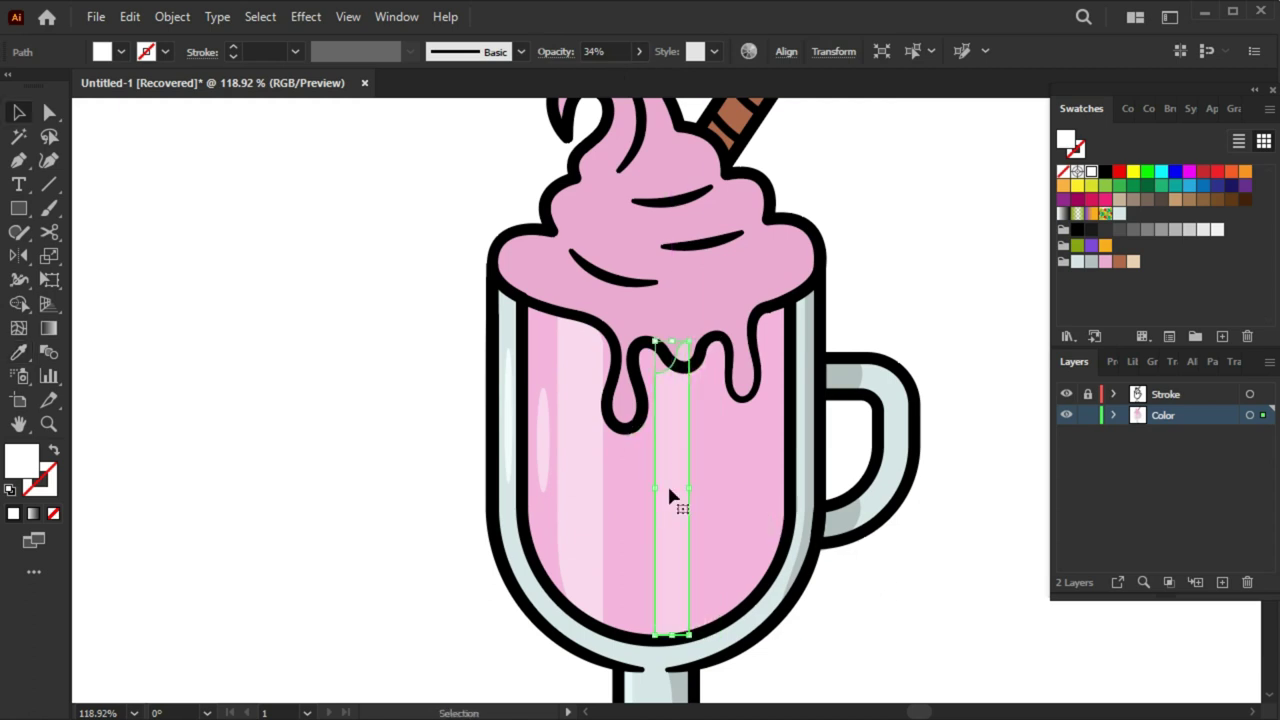
left_click(646, 540, "shift")
key("shift+m")
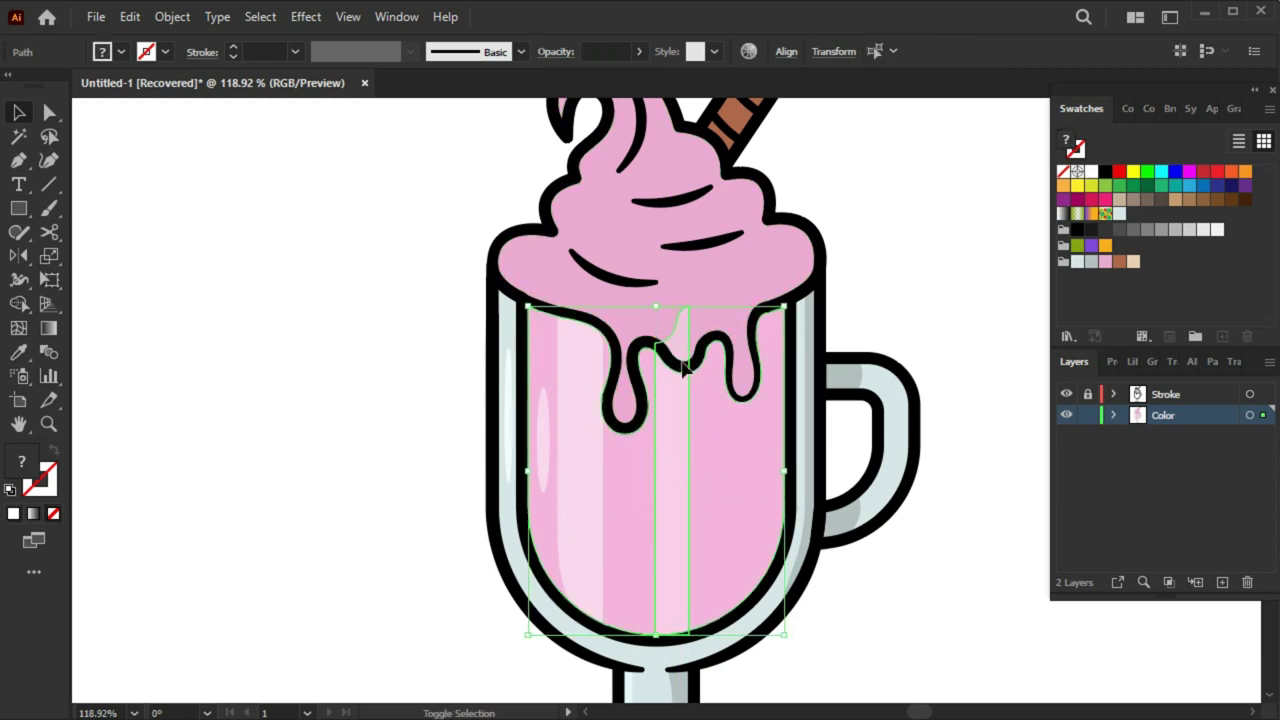
key("v")
left_click(880, 580)
scroll(885, 545, "down", 2)
left_click(672, 500)
mouse_move(639, 51)
left_mouse_down()
mouse_move(600, 85)
mouse_move(578, 82)
left_mouse_up()
key("ctrl+shift+a")
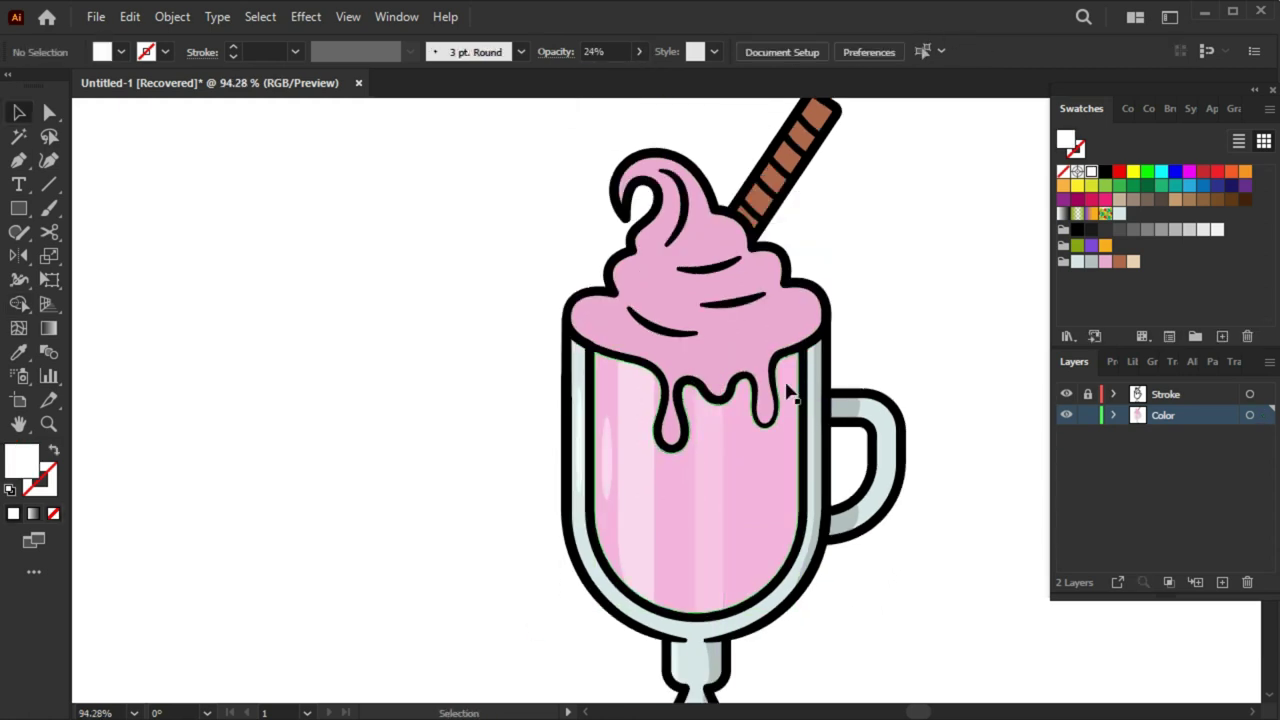
Pen-draw a closed path along the milkshake's right inner edge and split off that strip with Shape Builder
key("p")
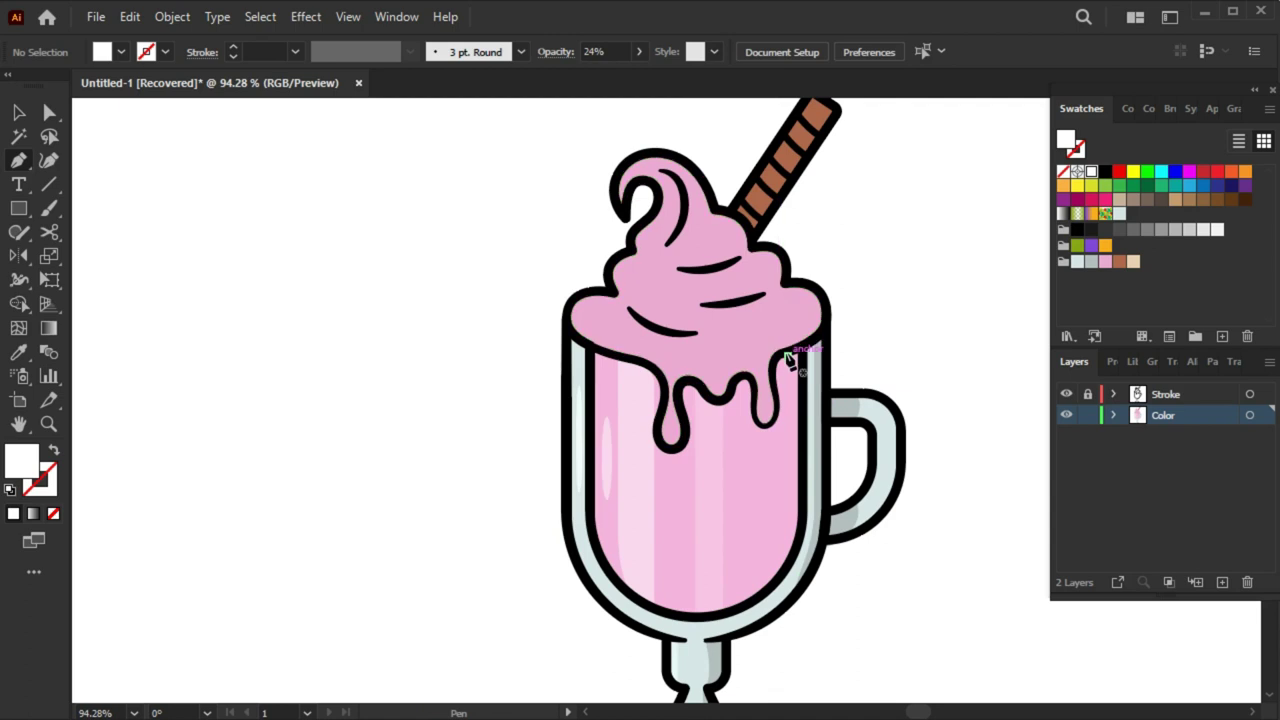
left_click(788, 357)
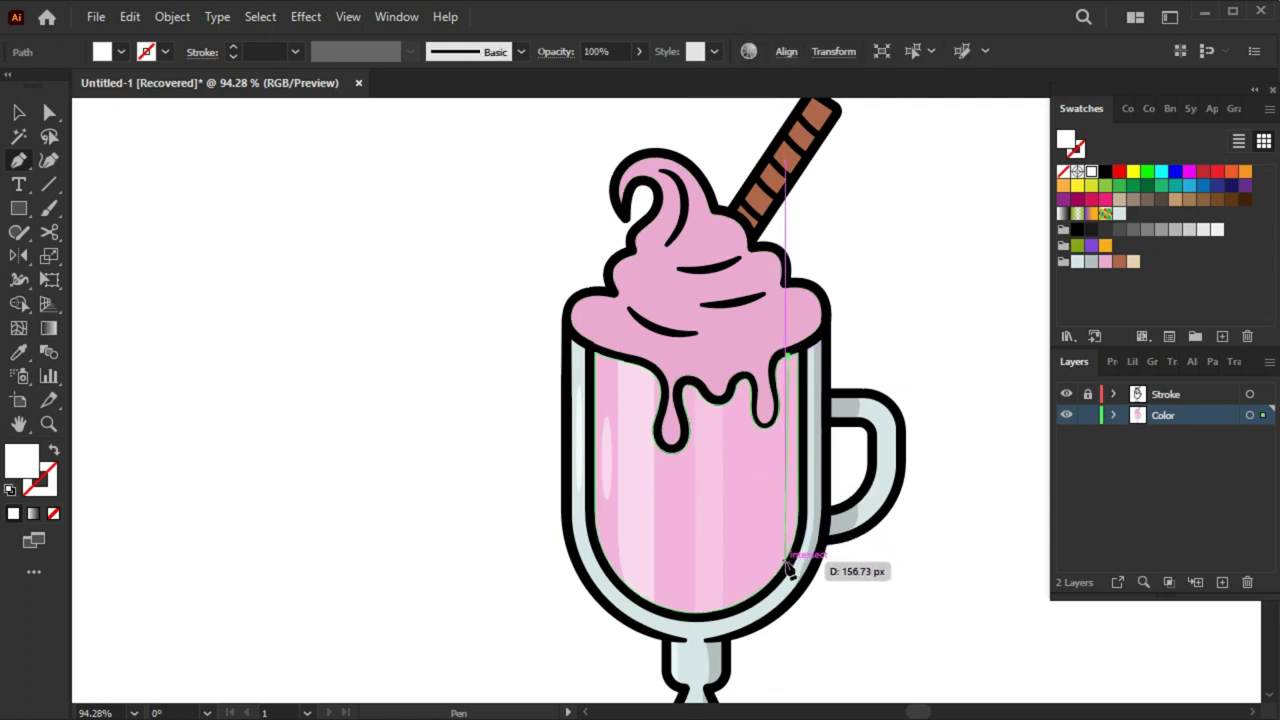
left_click(782, 590)
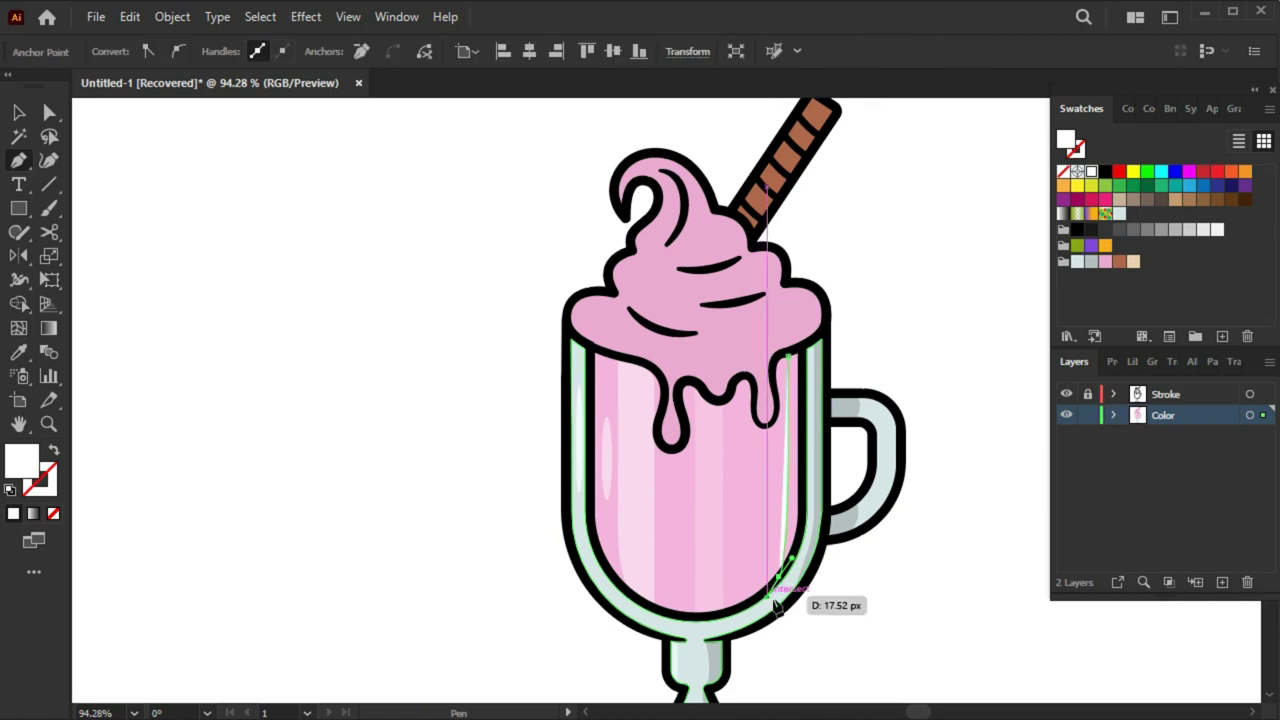
left_click_drag(778, 605, 789, 558)
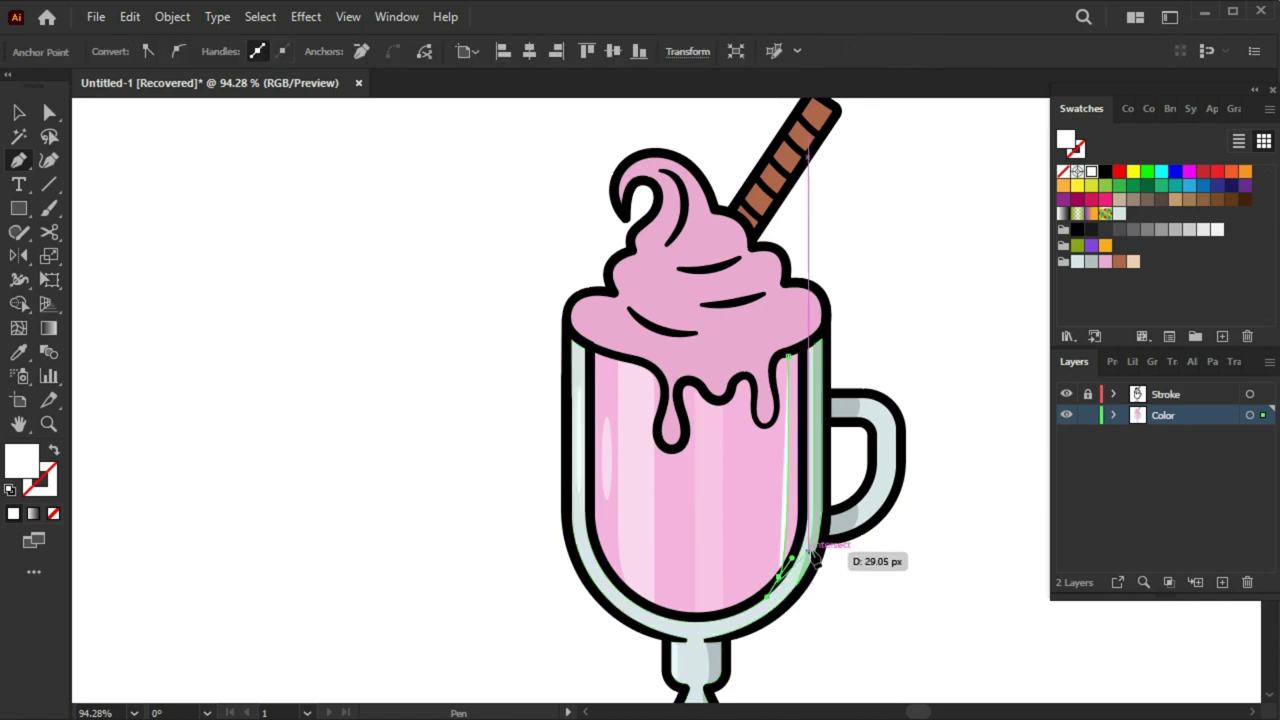
left_click(790, 358)
scroll(943, 457, "up", 2, "alt")
key("shift+m")
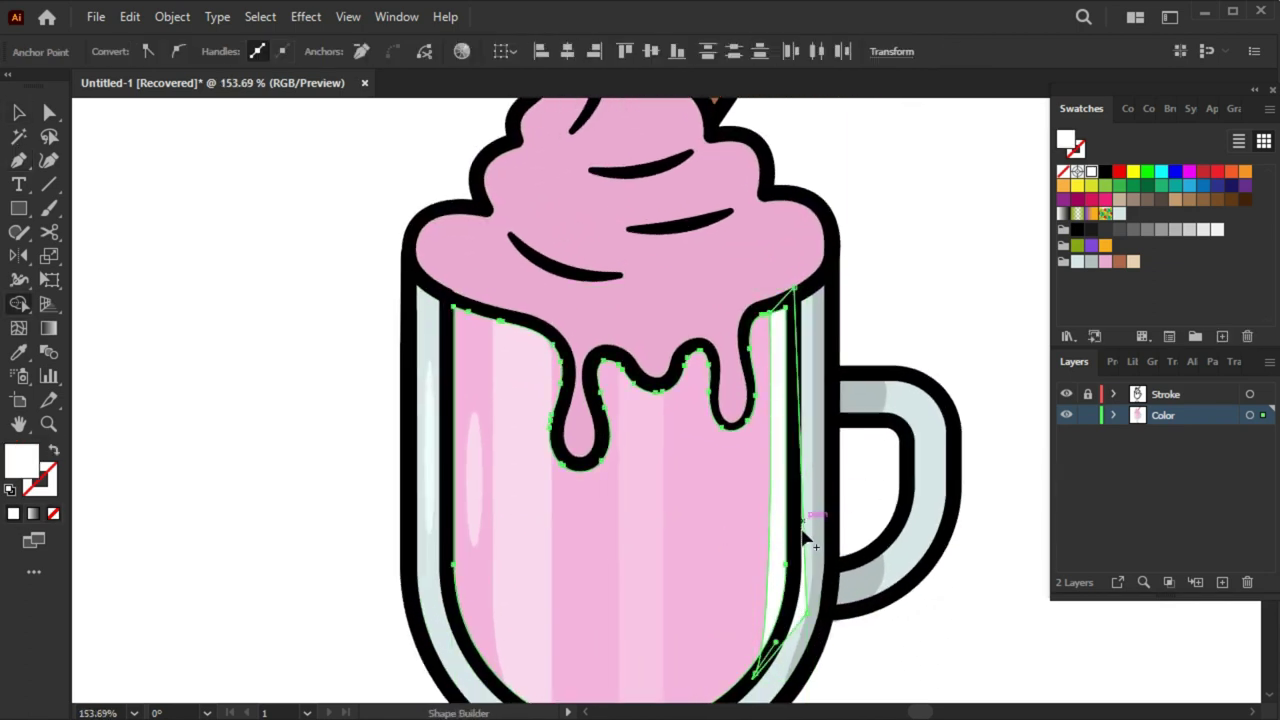
left_click(808, 540)
Fill the right-edge strip with the milkshake pink, then darken it to #d8a7ca
key("v")
left_click(924, 638)
left_click(776, 560)
key("i")
left_click(620, 520)
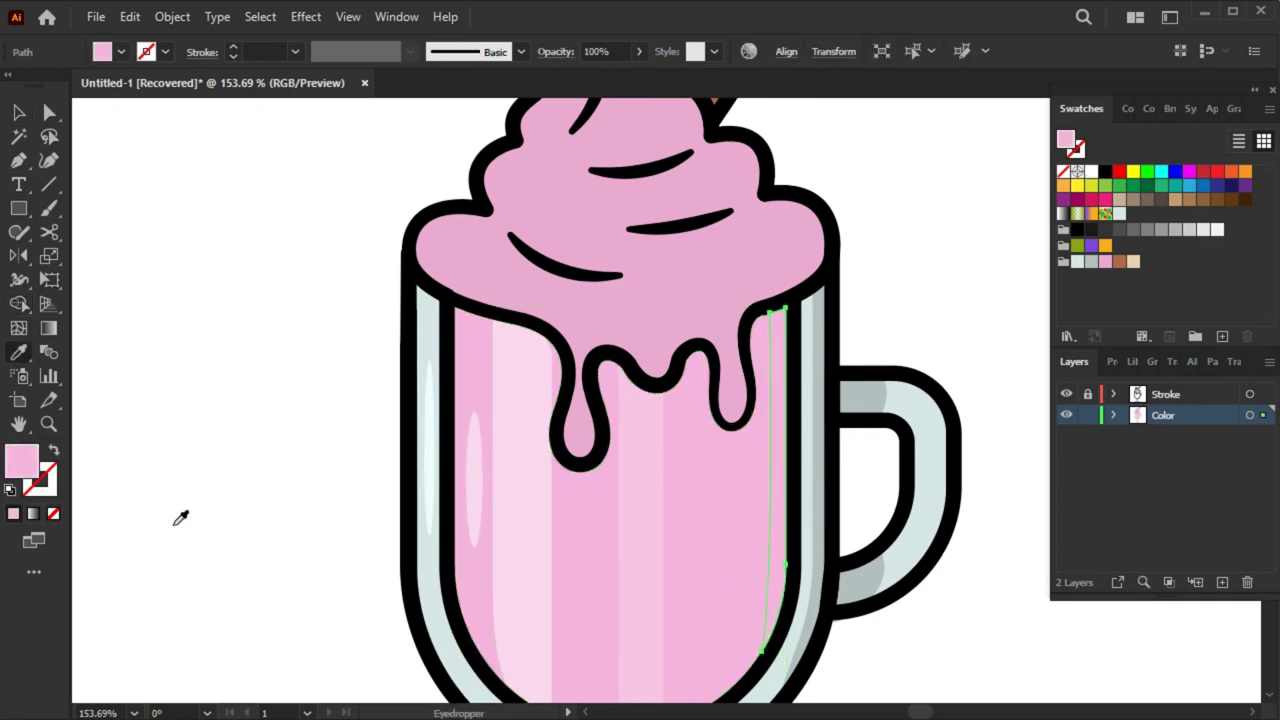
double_click(20, 468)
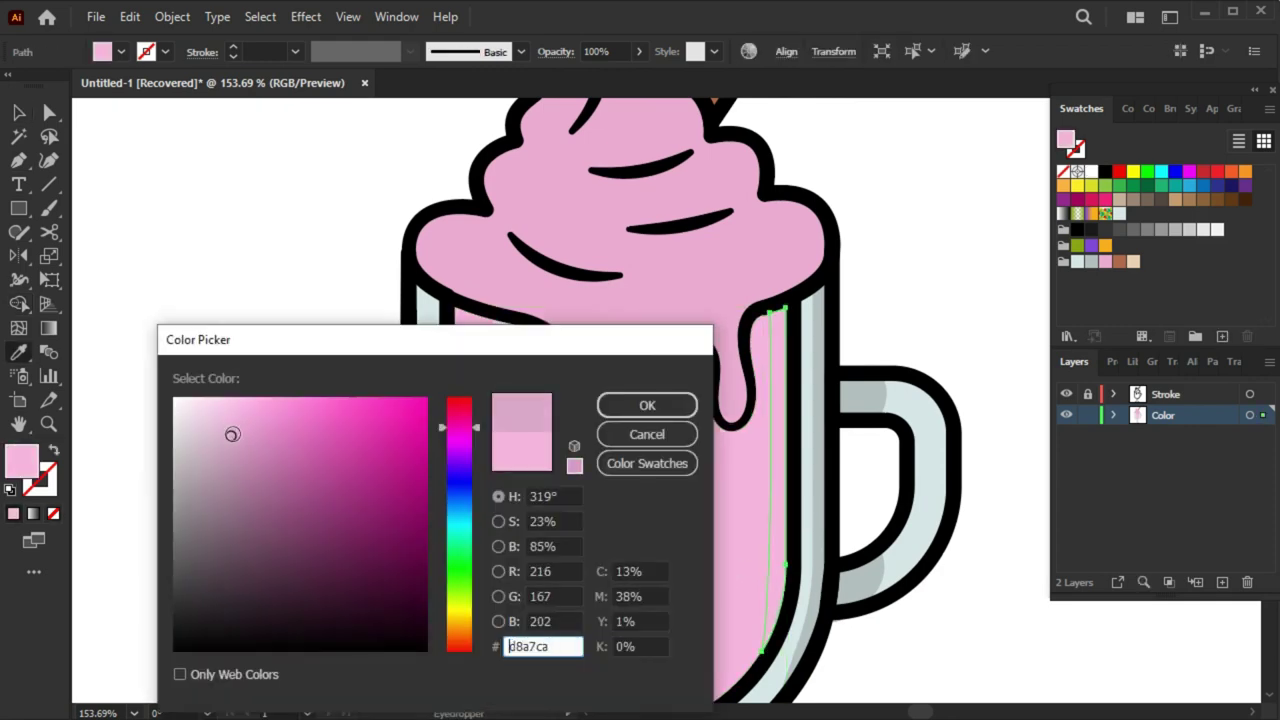
left_click(647, 405)
key("v")
left_click(927, 323)
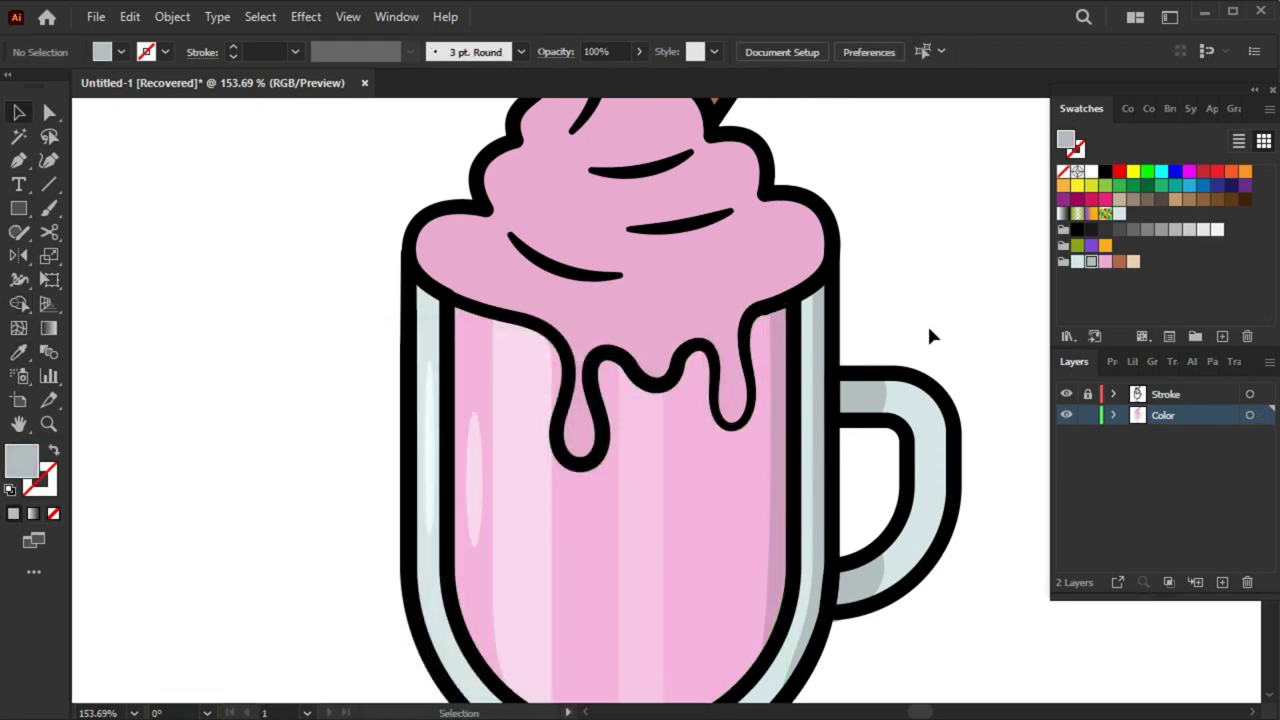
scroll(927, 323, "down", 3, "alt")
scroll(860, 327, "down", 1, "alt")
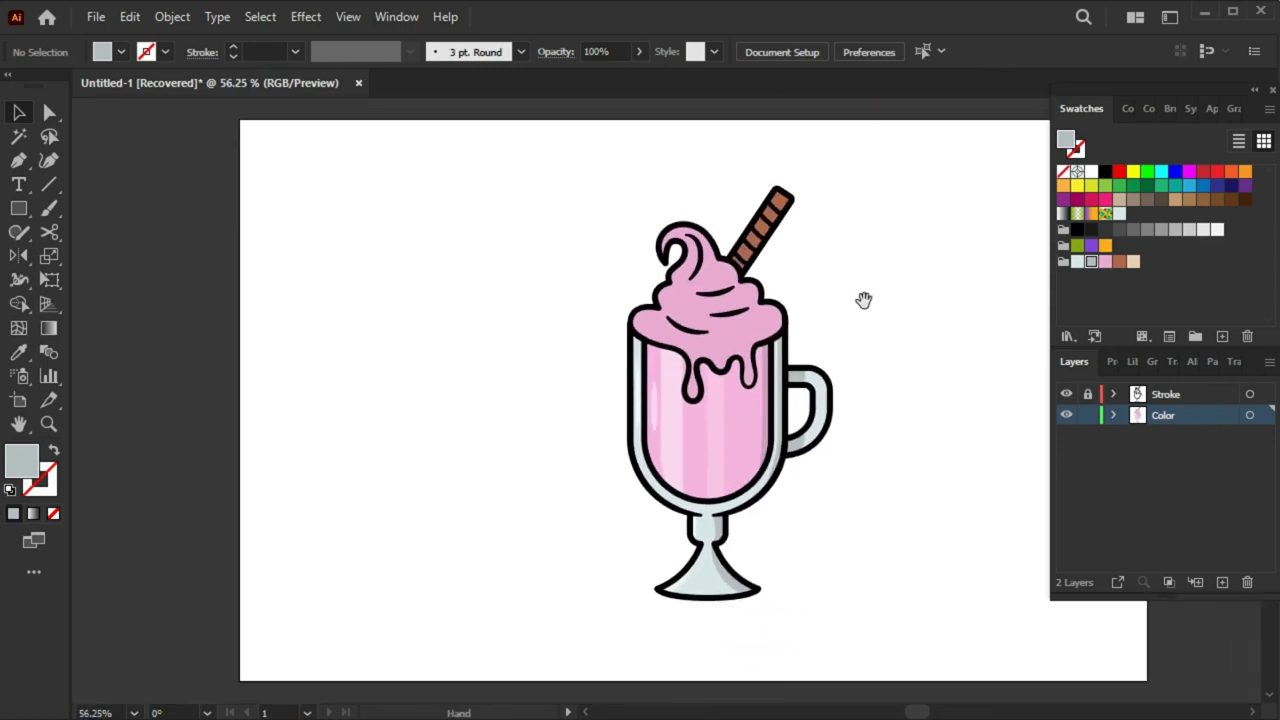
Zoom onto the whipped cream and pen-trace a closed shape around its right side
scroll(814, 320, "up", 2, "alt")
scroll(886, 323, "up", 1, "alt")
scroll(760, 390, "up", 1, "alt")
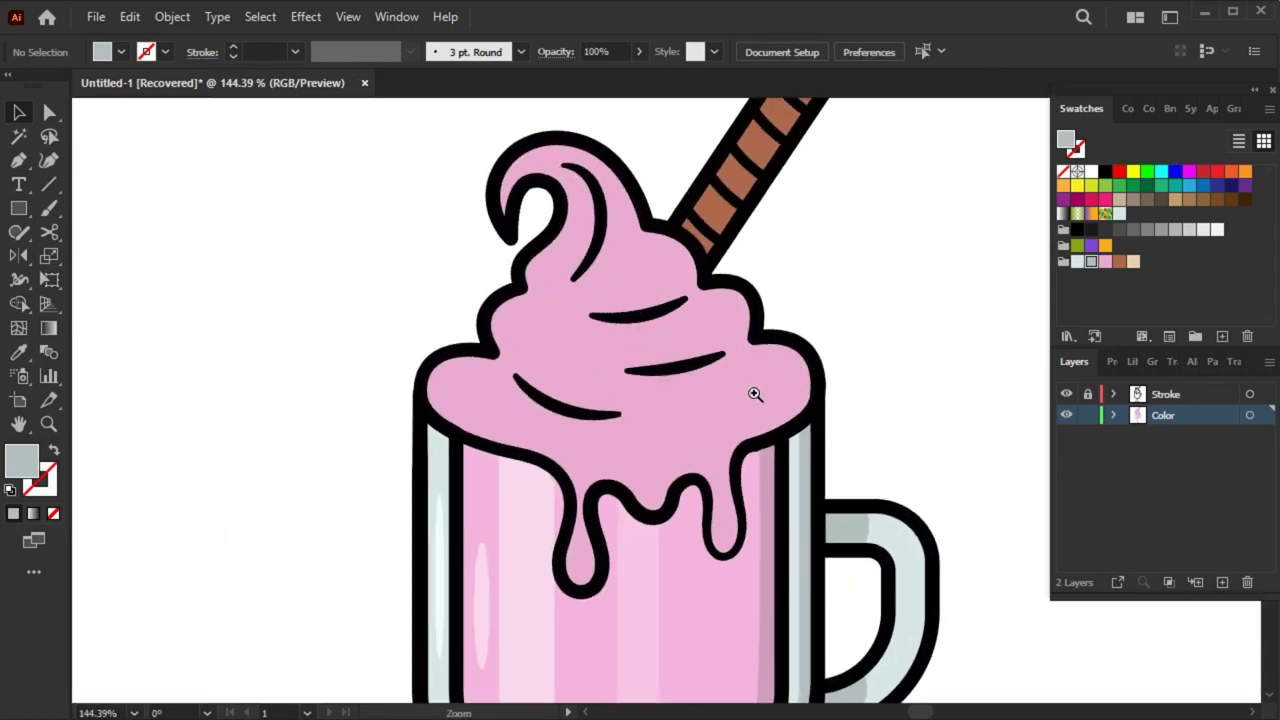
scroll(755, 394, "up", 1, "alt")
left_click_drag(686, 473, 752, 356)
scroll(900, 290, "up", 2)
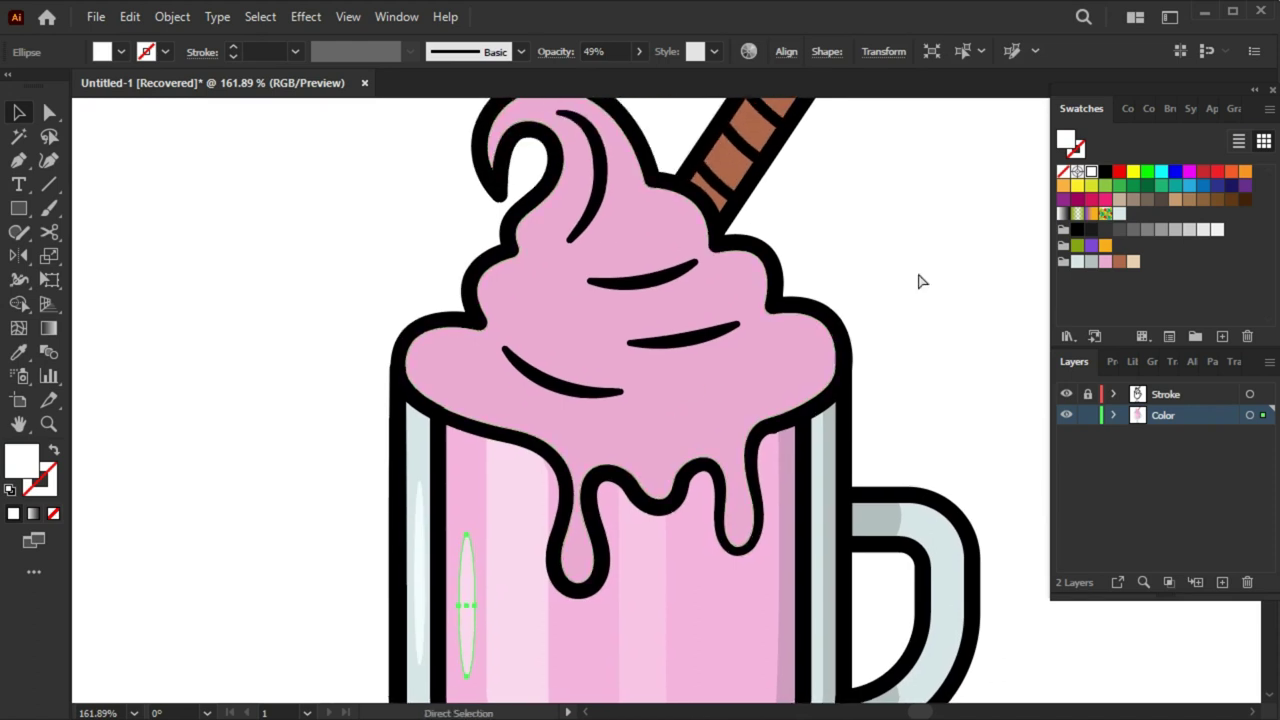
scroll(745, 352, "up", 1)
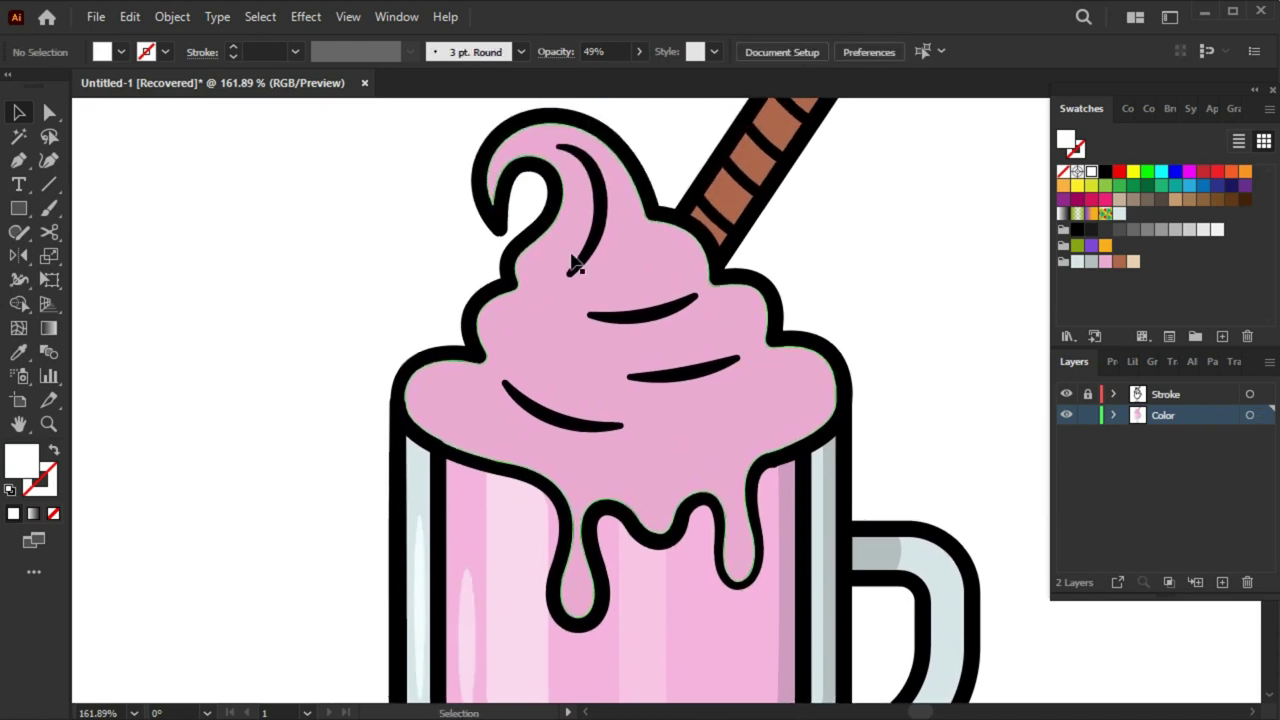
left_click(19, 161)
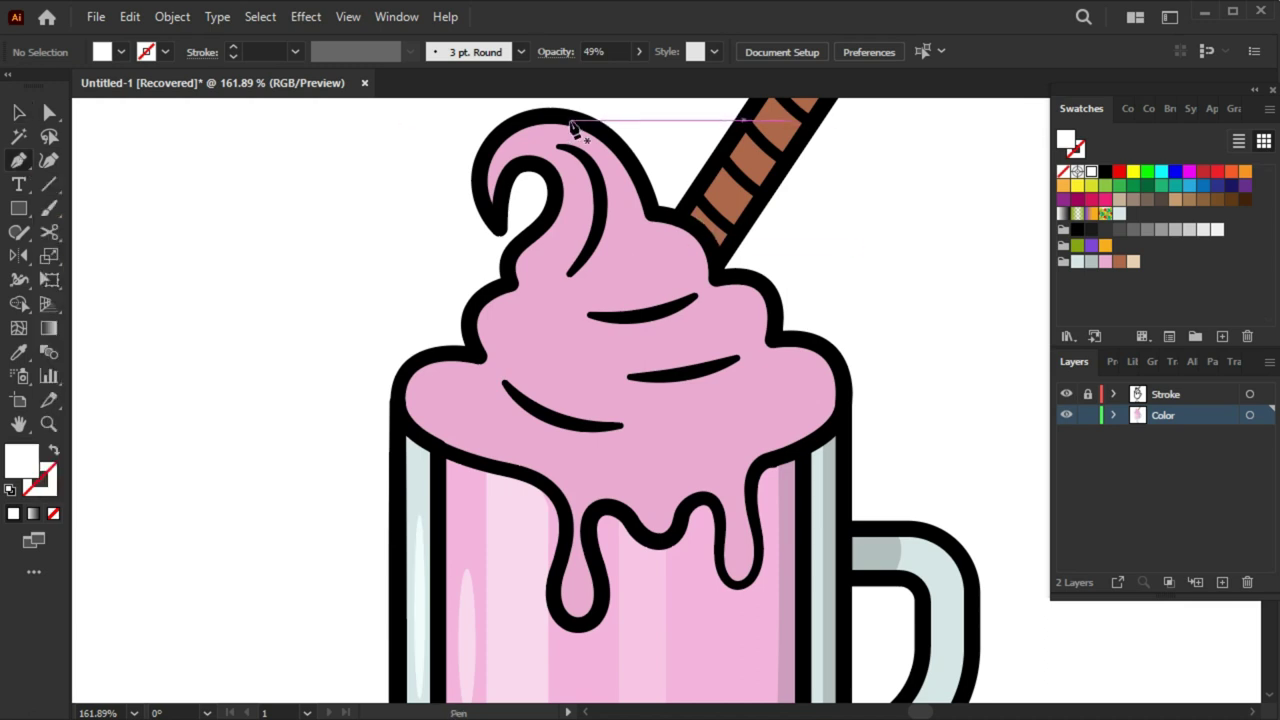
left_click(570, 121)
left_click(682, 297)
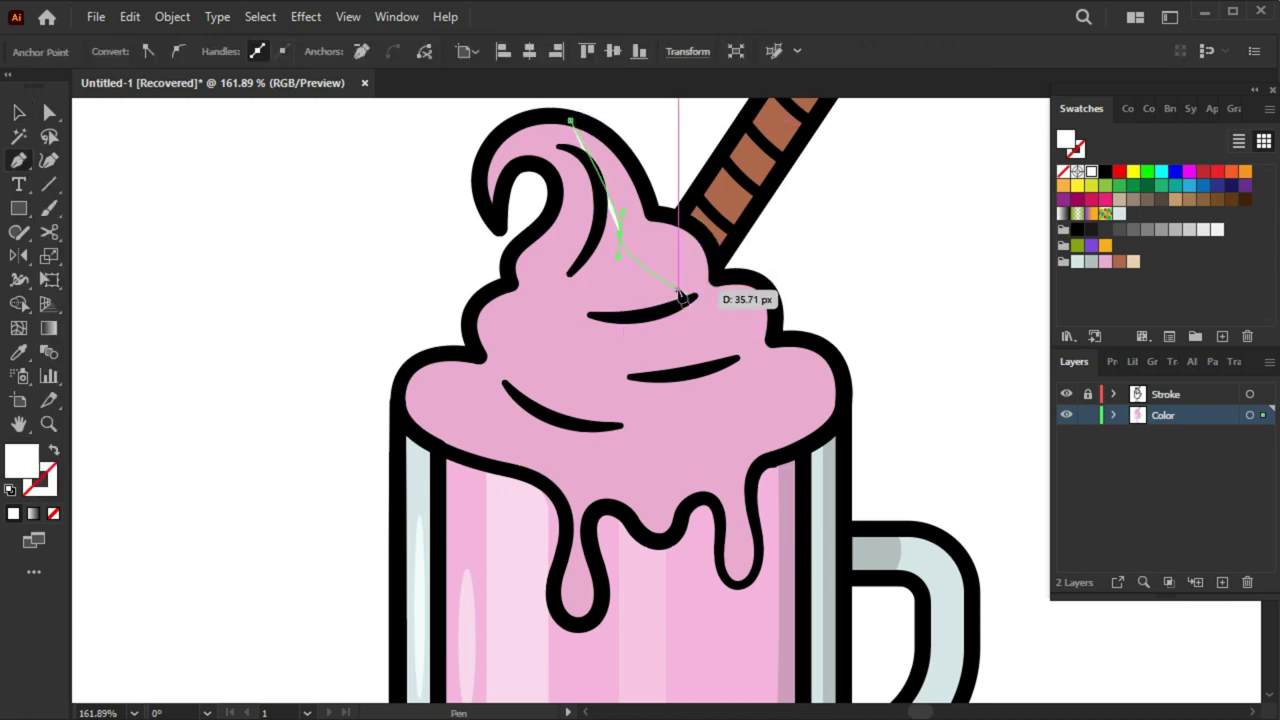
left_click_drag(717, 350, 686, 297)
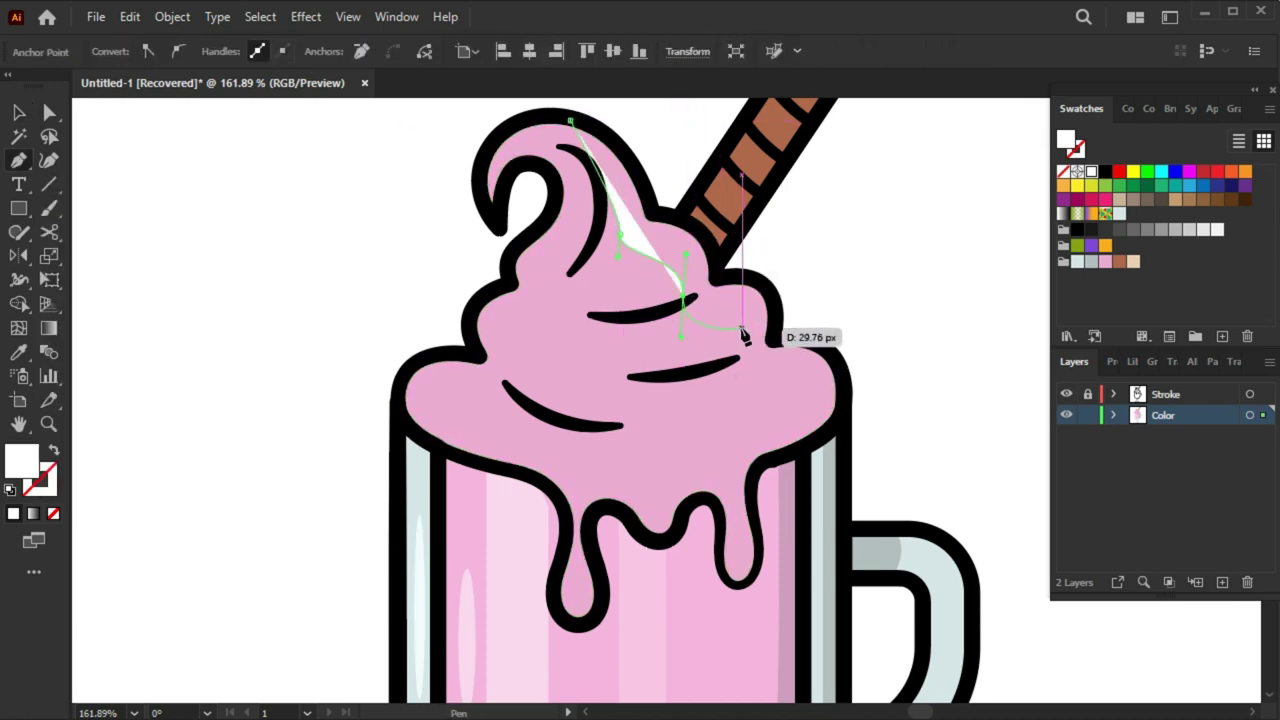
left_click(795, 389)
left_click(755, 459)
left_click(872, 422)
left_click(792, 209)
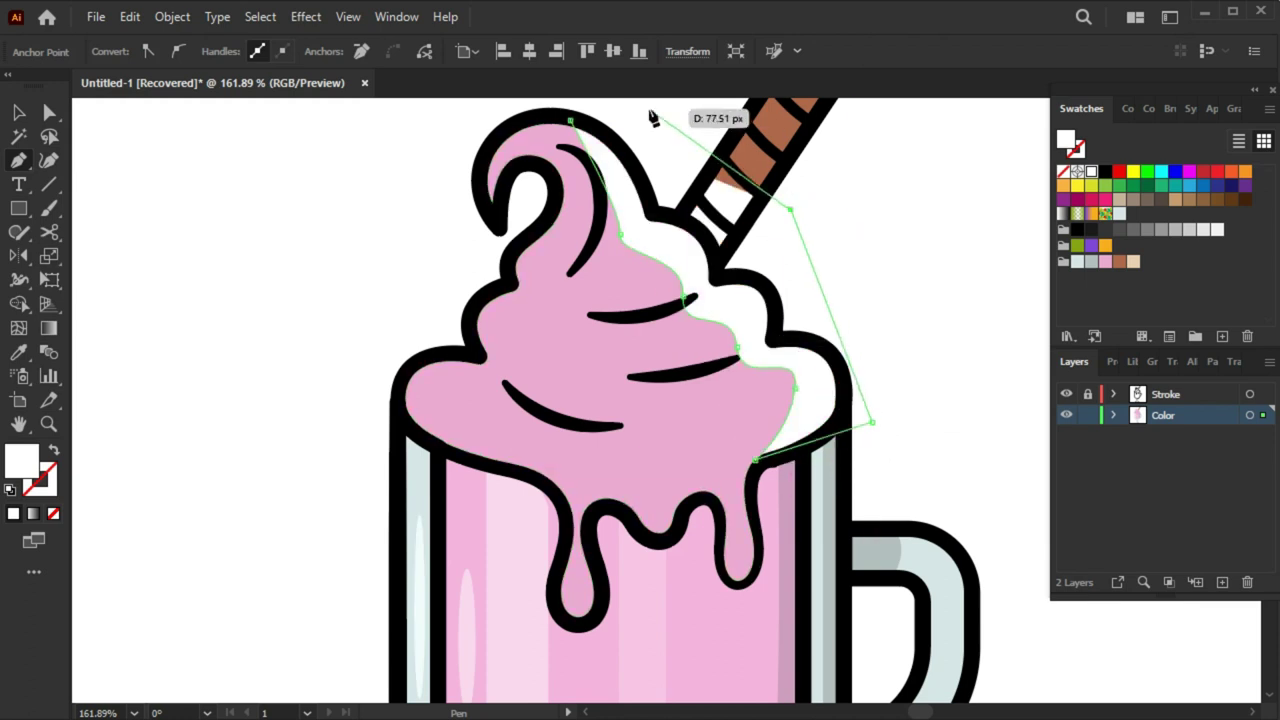
scroll(651, 114, "up", 1)
left_click(570, 157)
Adjust the shading shape's anchors and curves to fit the cream outline
key("v")
left_click(906, 383)
left_click(640, 277)
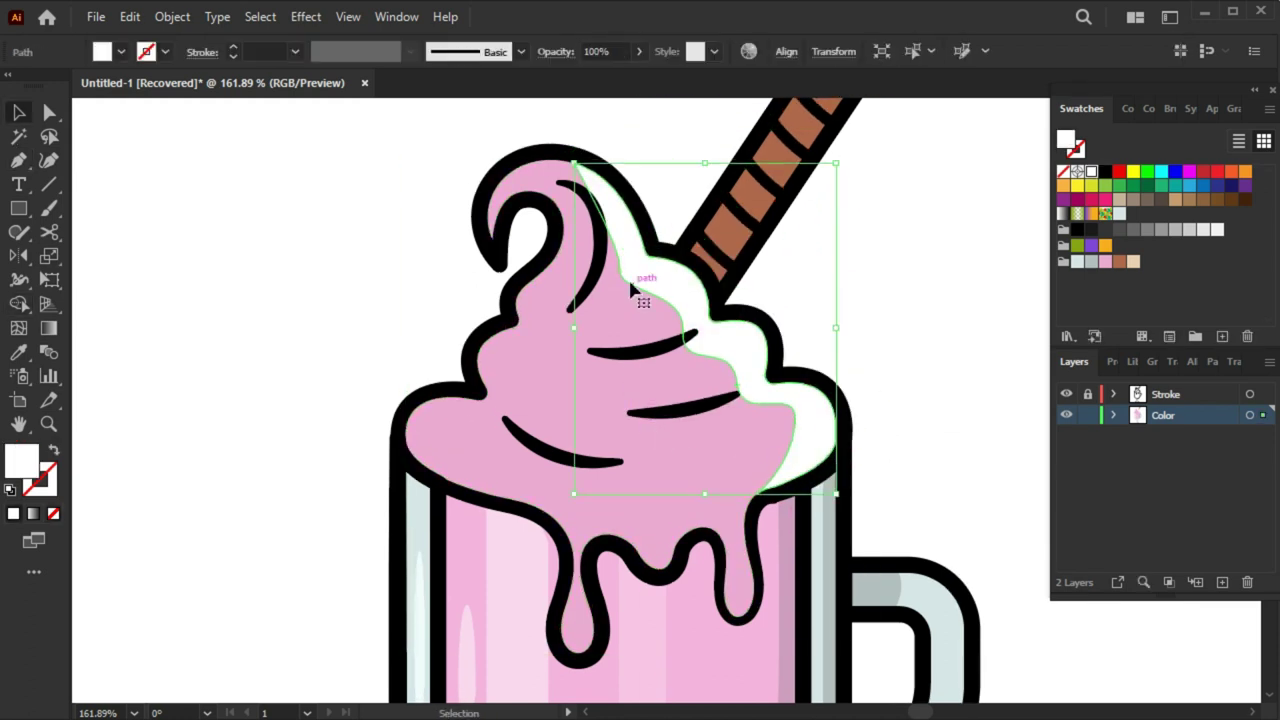
key("a")
left_click_drag(621, 249, 627, 214)
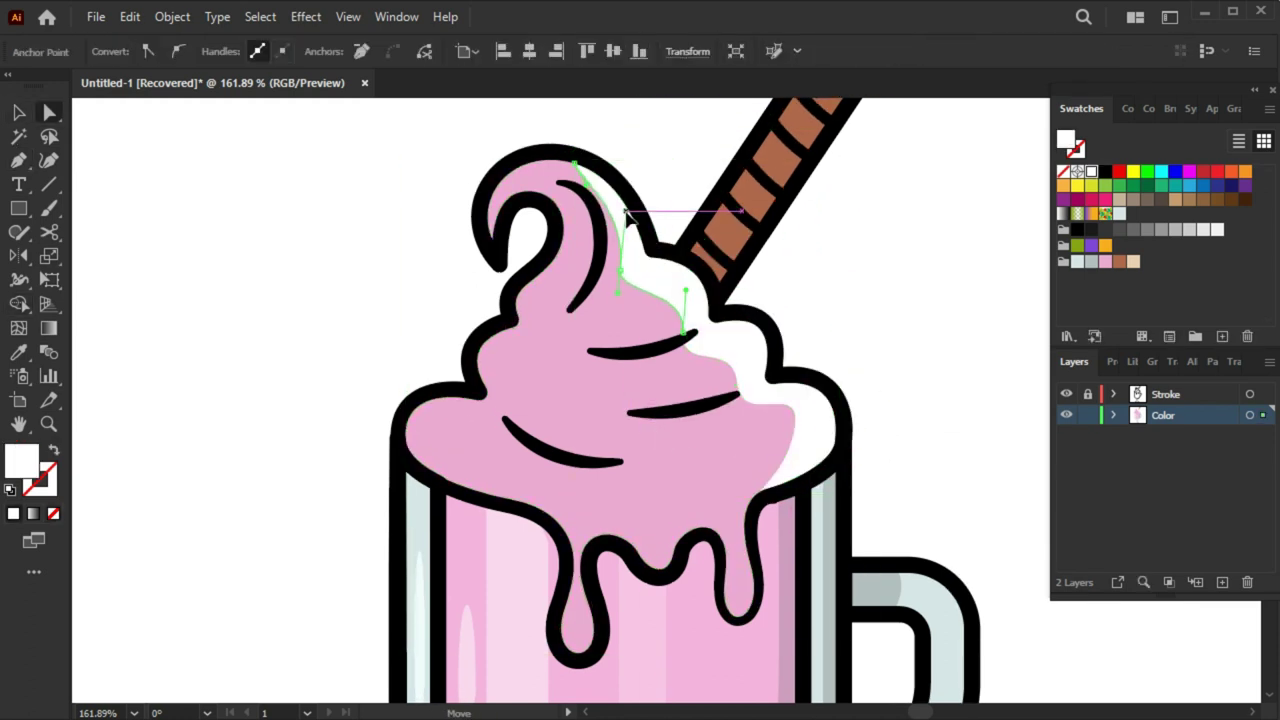
left_click(737, 366)
left_click_drag(800, 431, 800, 445)
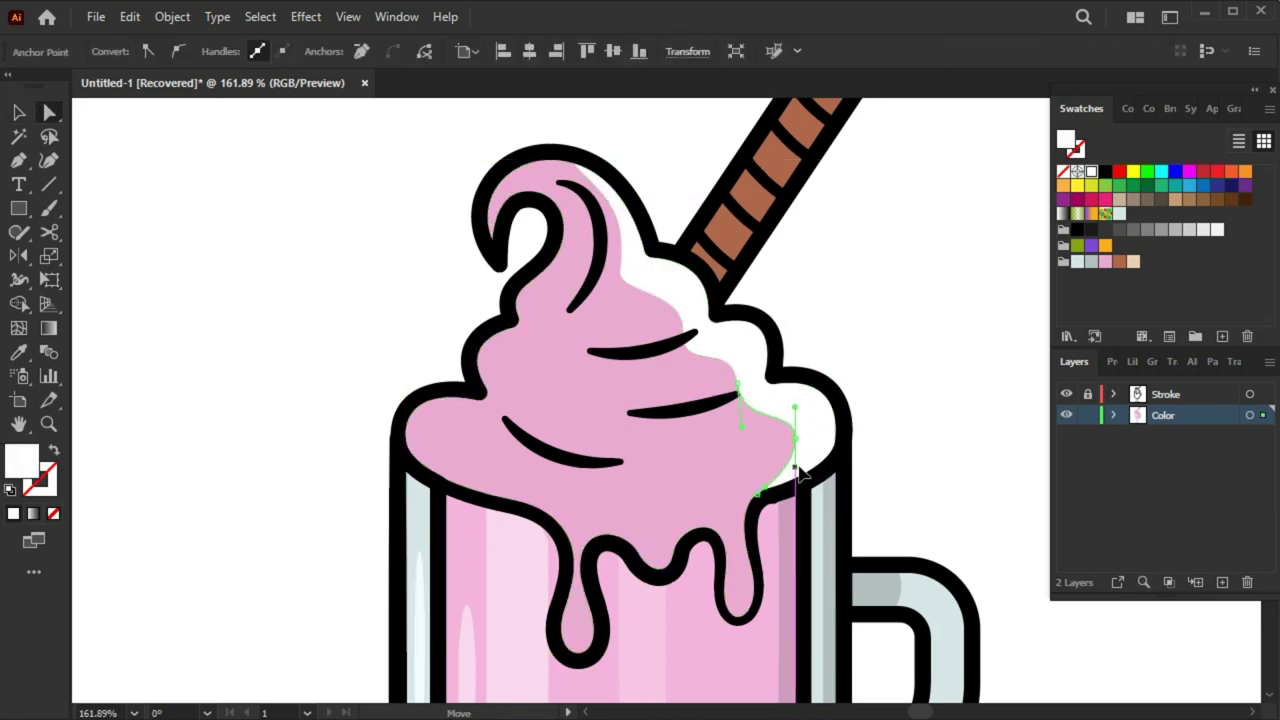
Fill the shading shape with the cream's pink, then change it to a darker pink
key("i")
left_click(701, 459, "ctrl")
double_click(21, 461)
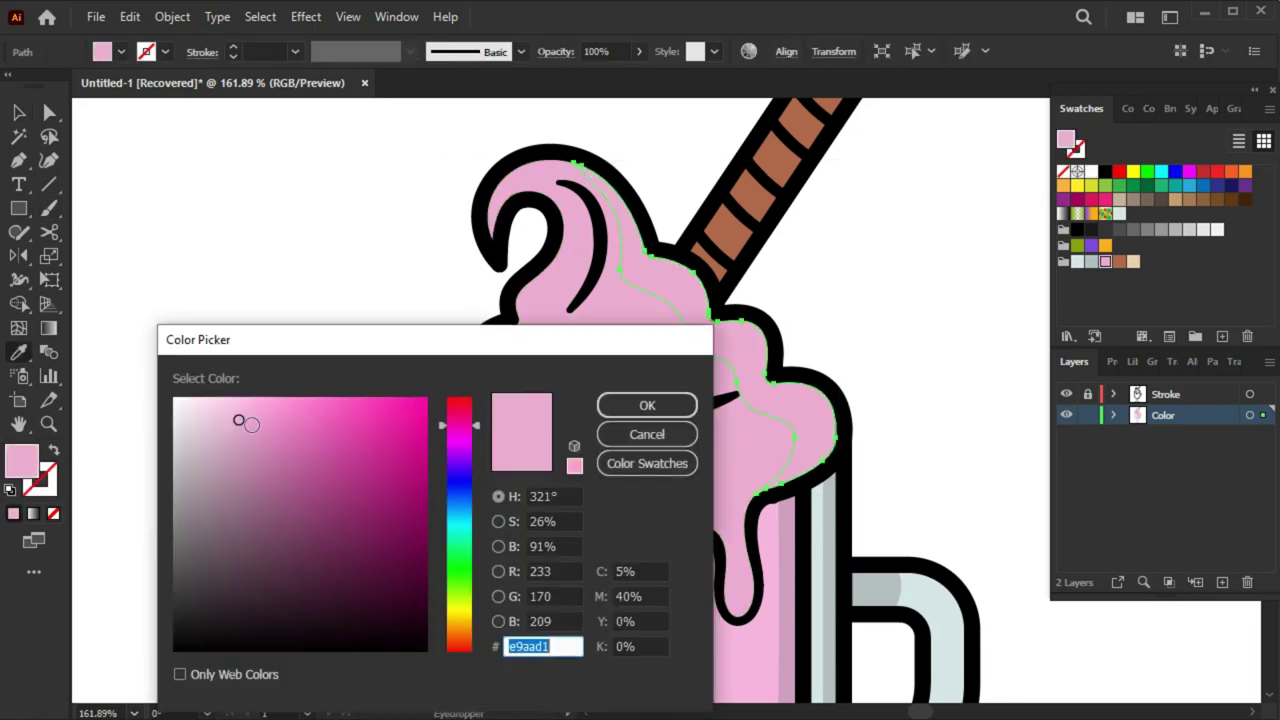
left_click(234, 448)
left_click(616, 413)
Pen-draw a closed shape over the left side of the swirl tip
left_click(923, 366, "ctrl")
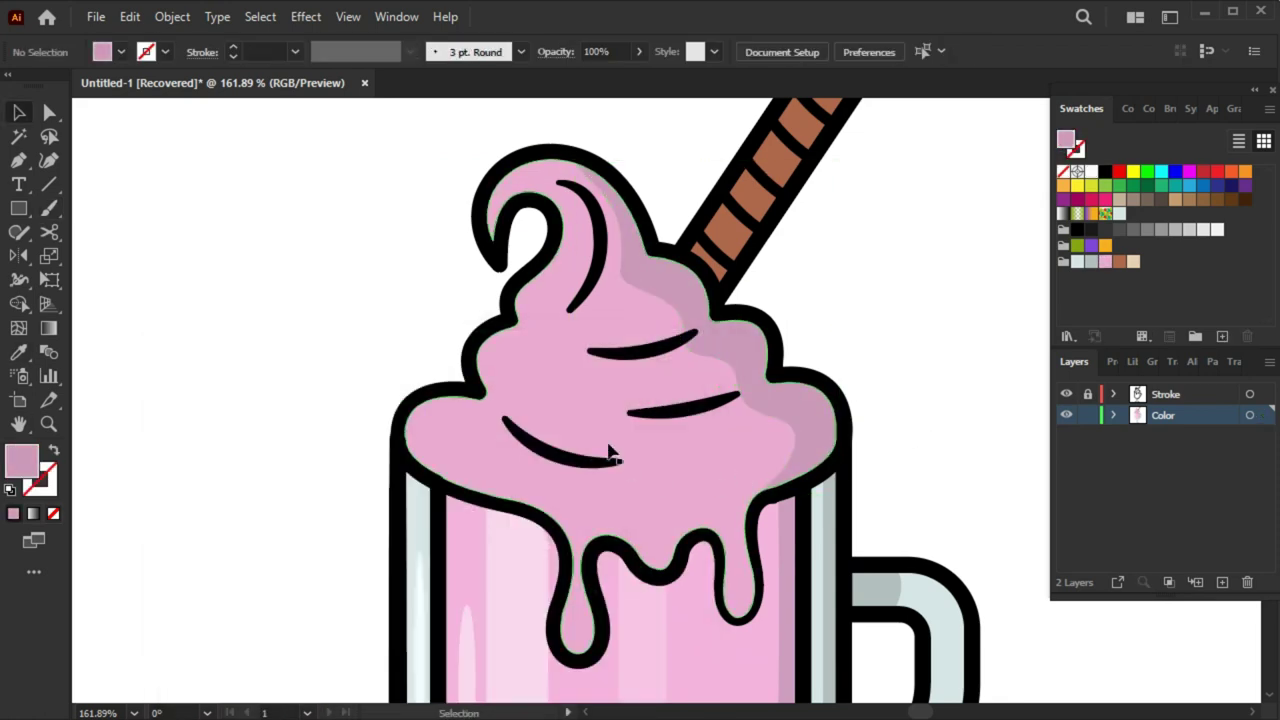
key("p")
left_click(503, 232)
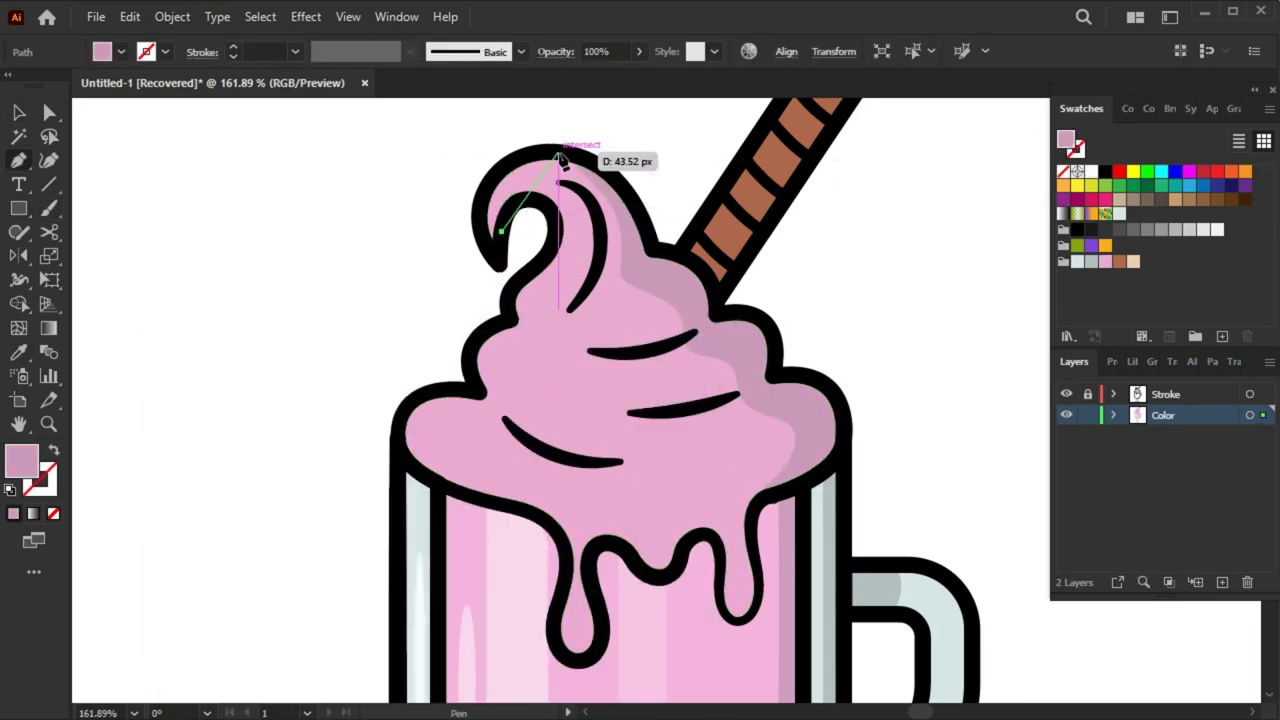
scroll(647, 191, "up", 1)
left_click(525, 148)
left_click(398, 191)
left_click(437, 275)
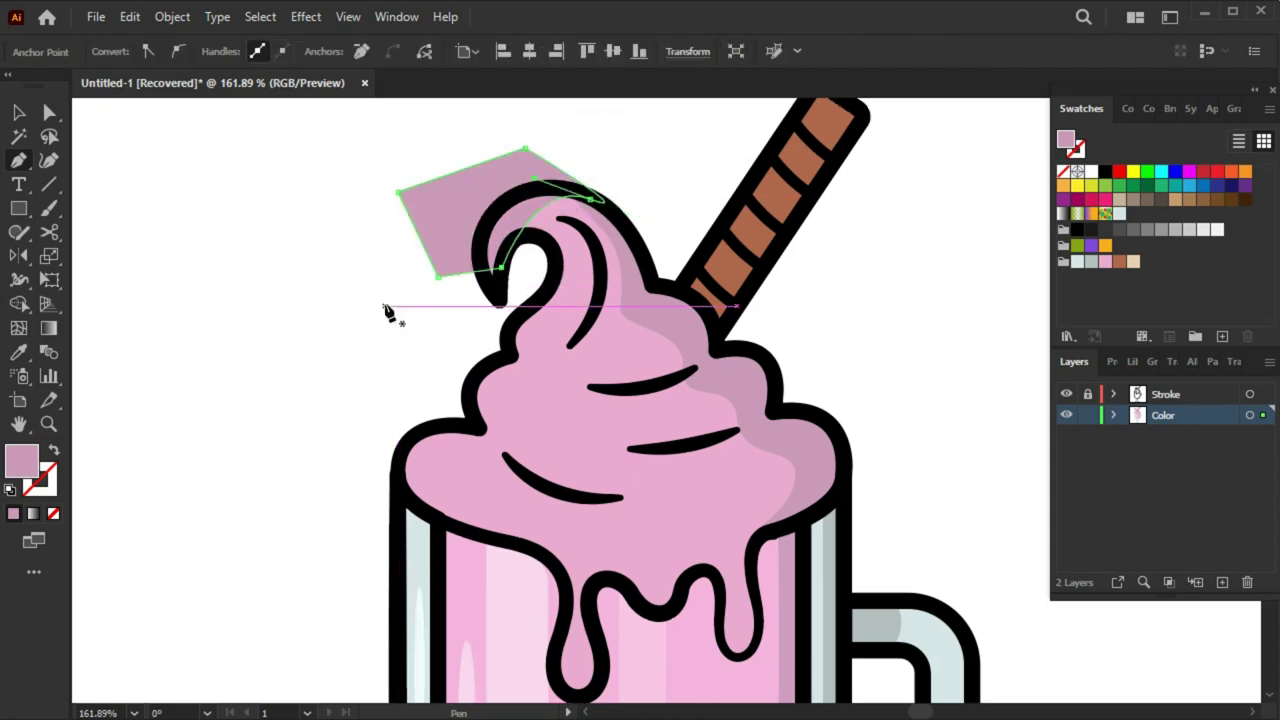
left_click(500, 268)
Fill the swirl-tip shape with a lighter pink
key("i")
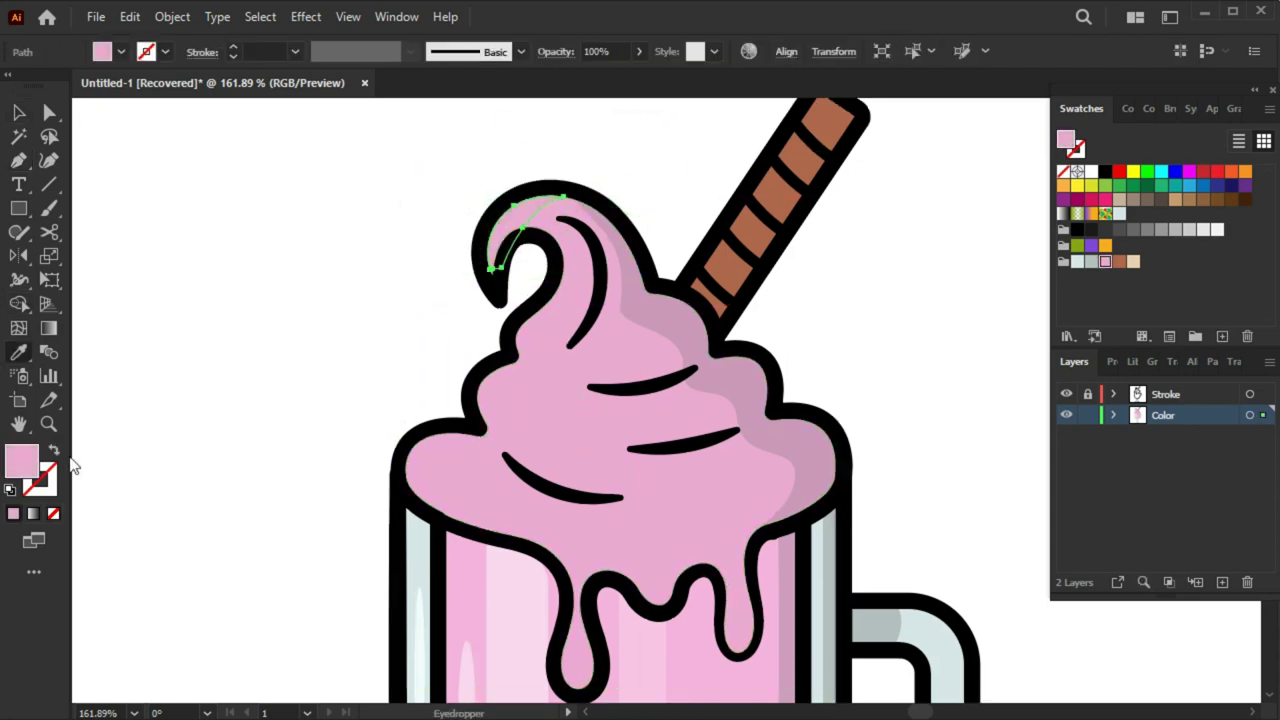
double_click(22, 460)
left_click(609, 404)
key("v")
left_click(466, 257)
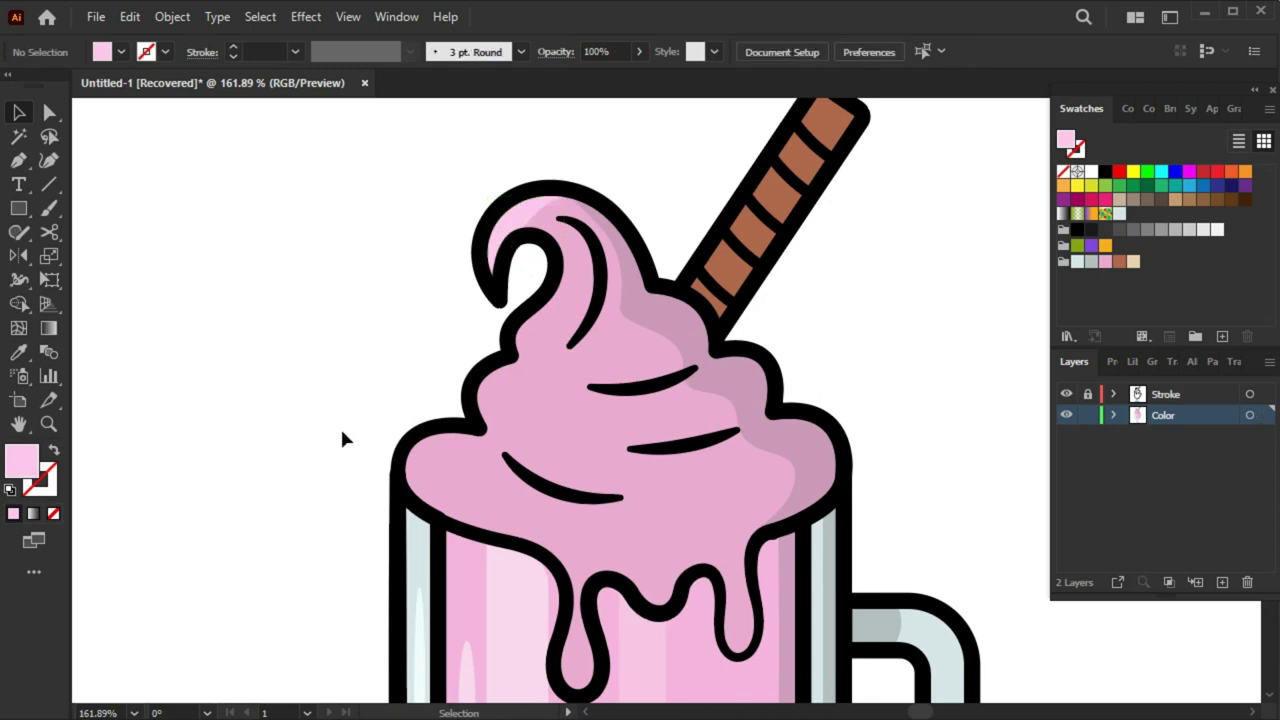
Draw a curved highlight down the swirl's left side and trim it to the ice-cream outline
left_click(549, 245)
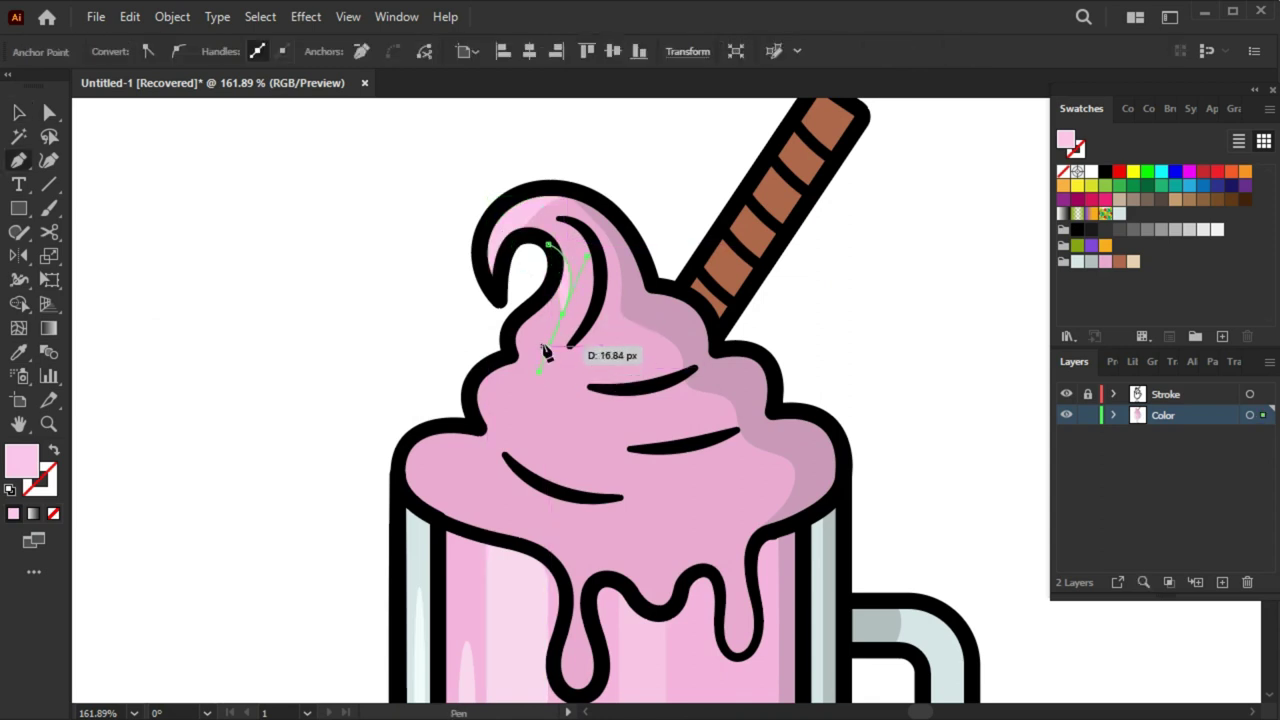
left_click_drag(540, 378, 568, 305)
left_click_drag(540, 355, 548, 390)
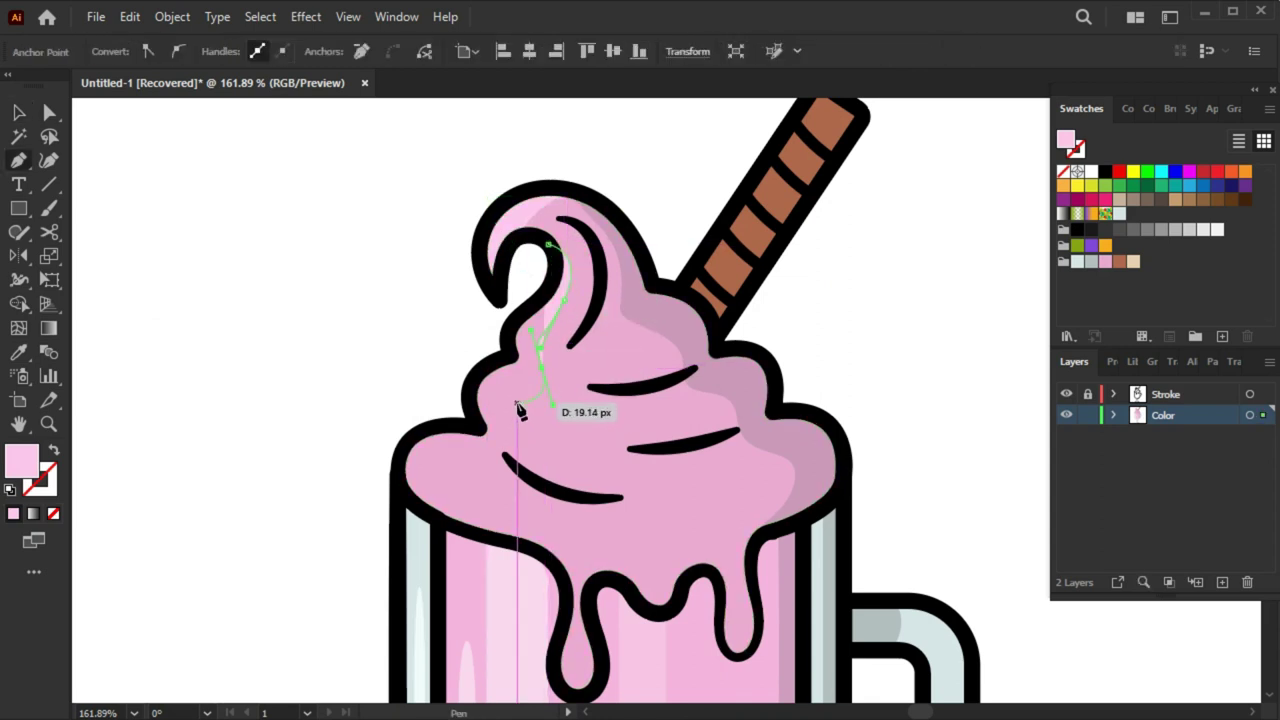
left_click_drag(512, 441, 538, 516)
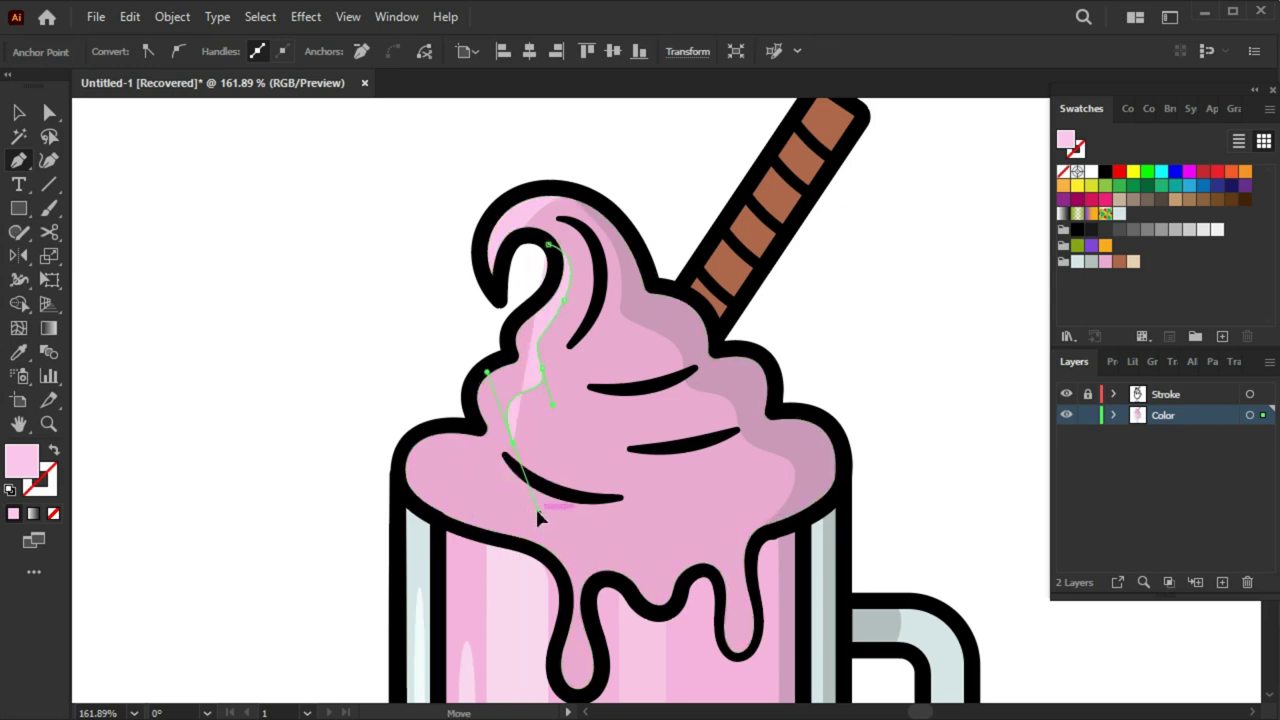
left_click(499, 540)
left_click(349, 513)
left_click(364, 346)
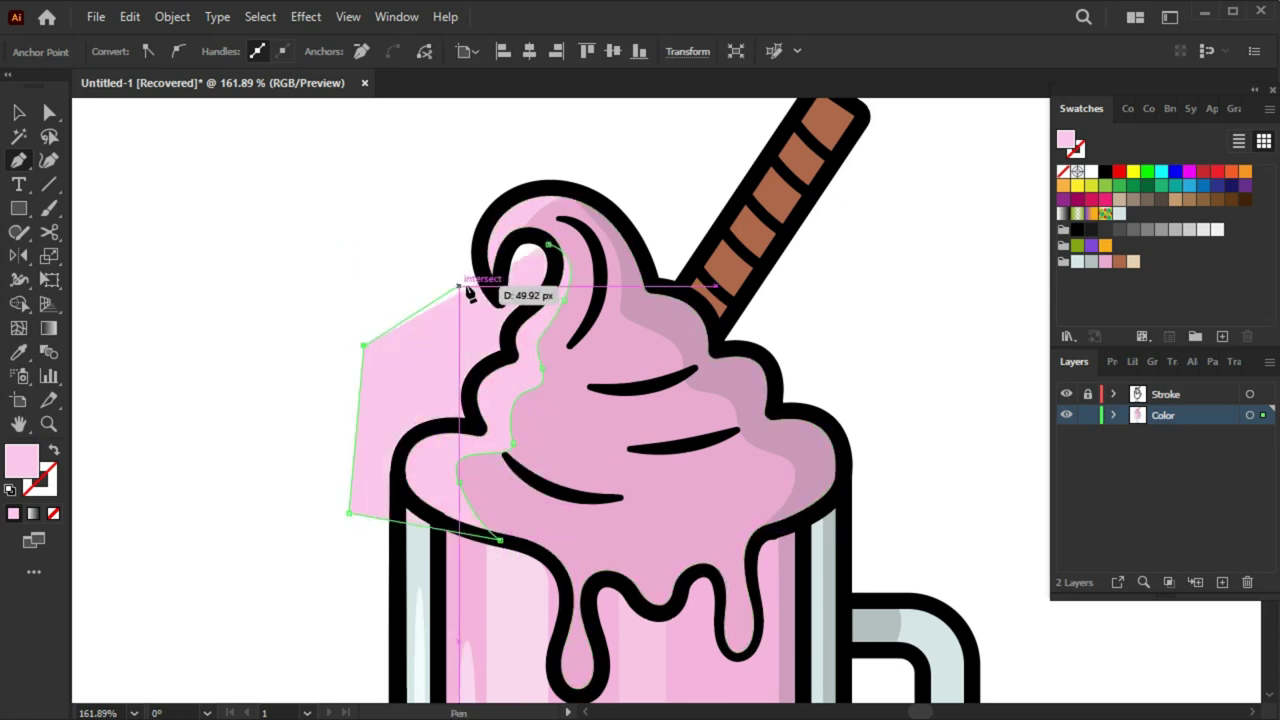
left_click_drag(497, 297, 530, 265)
key("shift+m")
left_click(409, 391, "alt")
key("v")
left_click(872, 559)
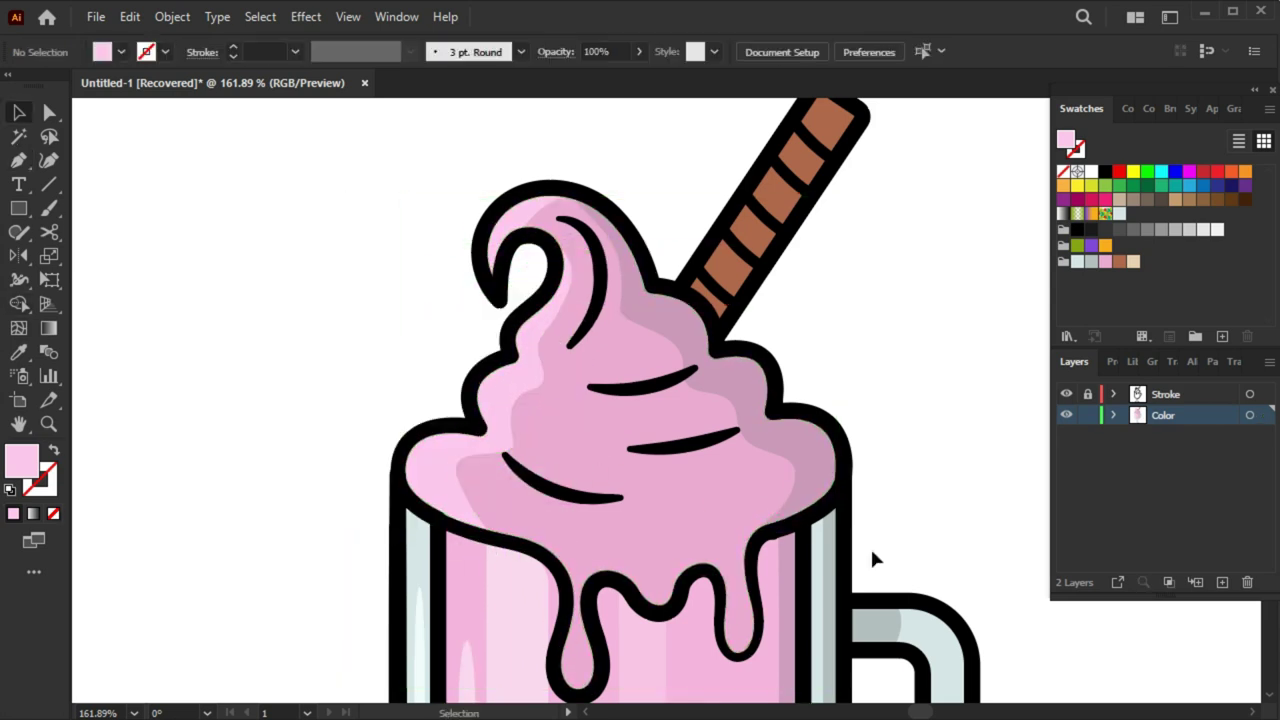
Select the fill shapes around the drip and pen-trace a path along the drip edge
scroll(700, 620, "down", 2)
left_click(643, 537, "ctrl")
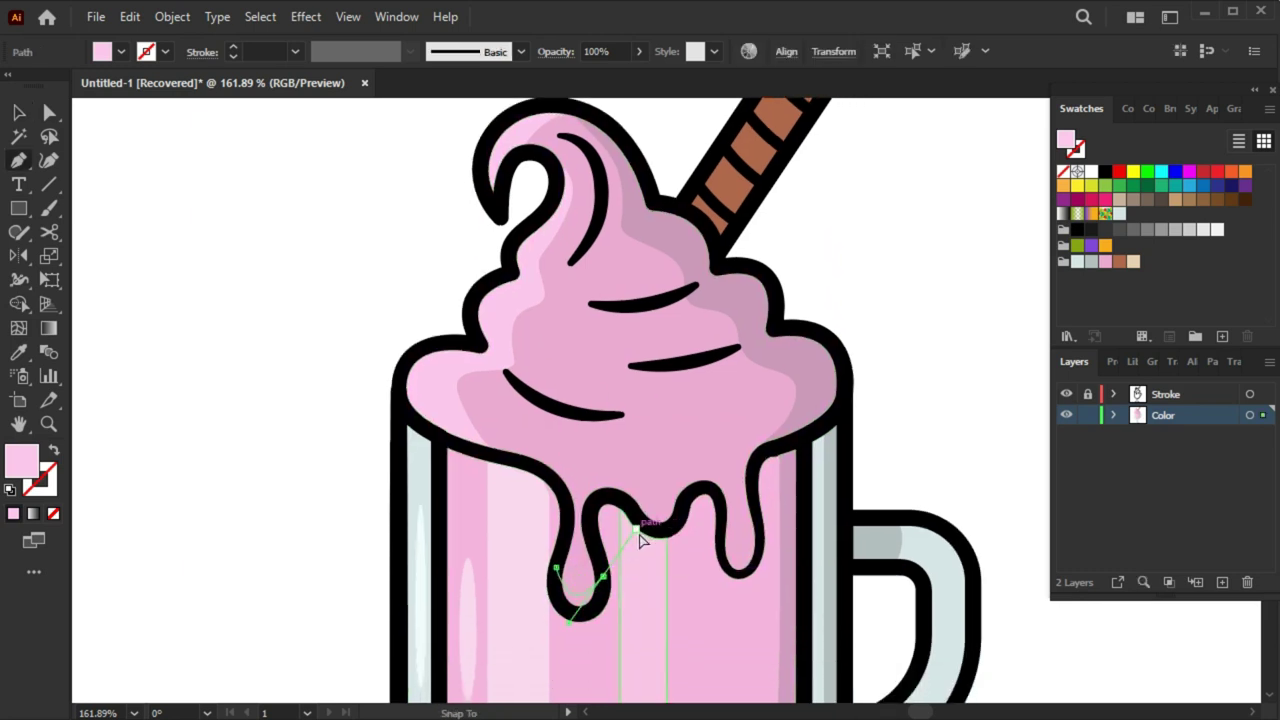
key("shift+m")
left_click(571, 605, "alt")
key("v")
key("p")
left_click(648, 494)
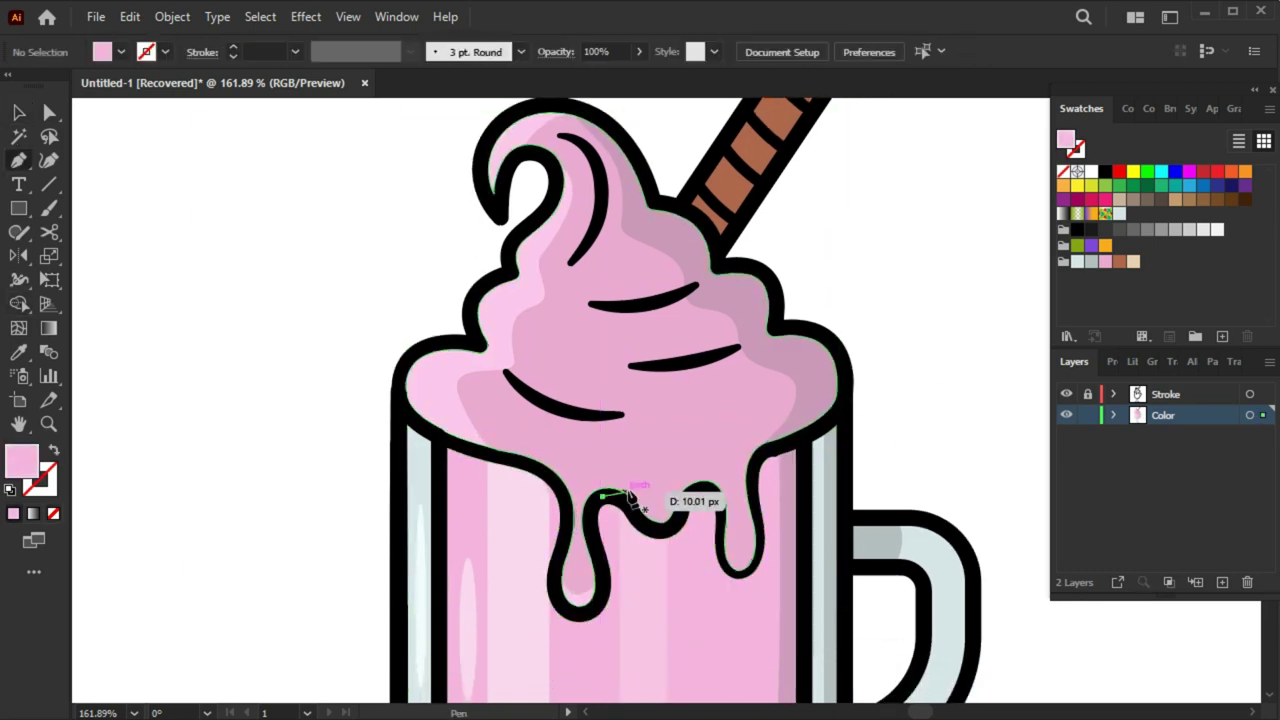
left_click(655, 518)
left_click(695, 489)
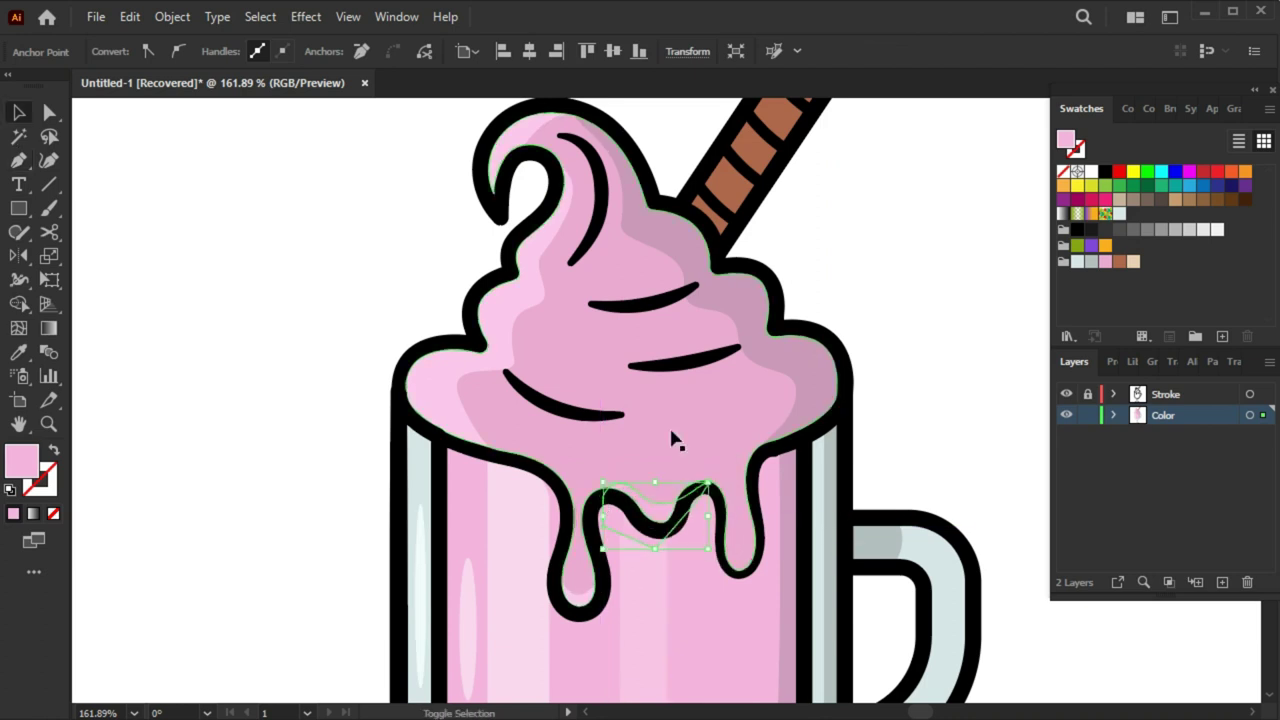
key("v")
left_click(309, 529)
left_click(651, 517)
left_click(307, 393)
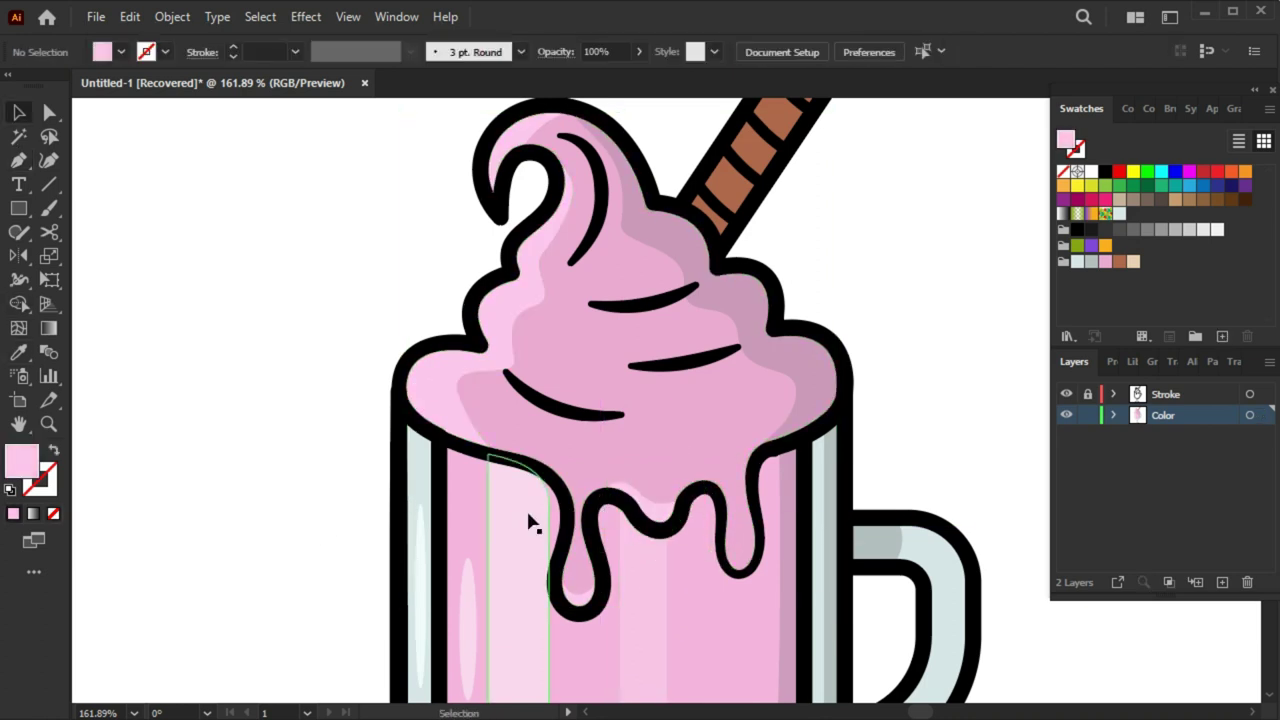
Add a curved anchor to the drip edge and merge the drip region into one shape
key("p")
left_click_drag(737, 537, 762, 545)
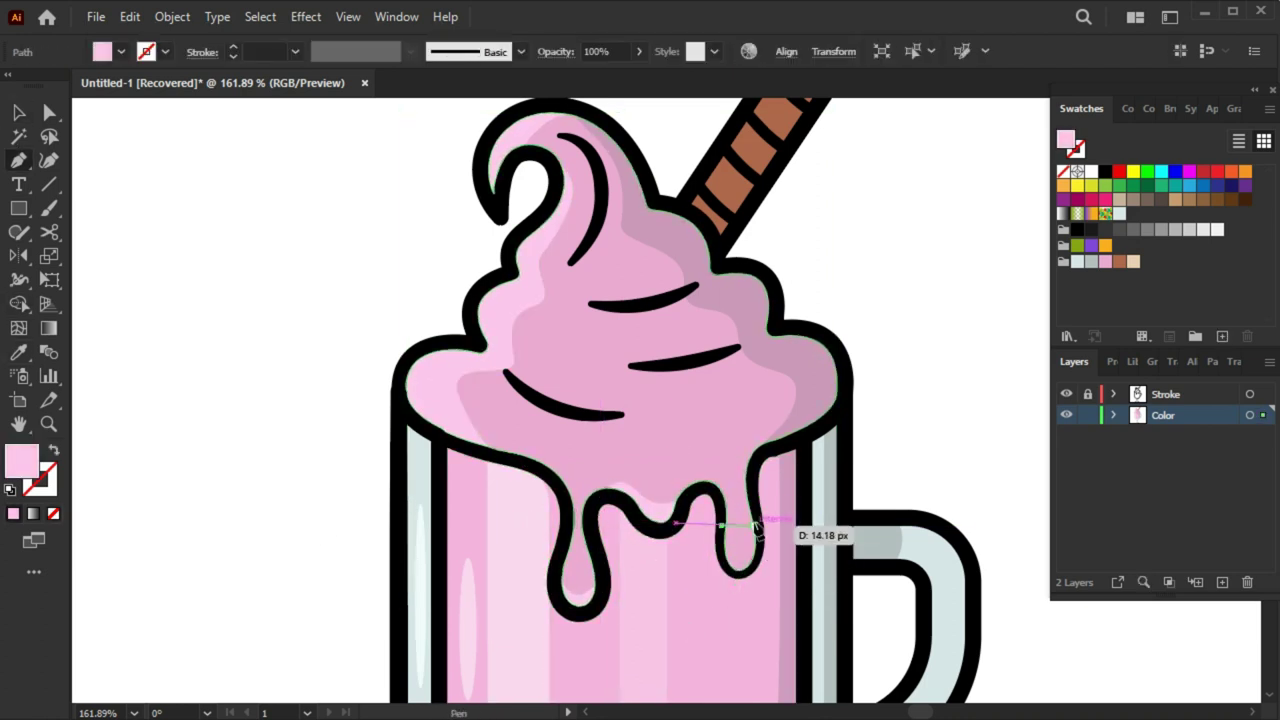
key("ctrl+a")
key("shift+m")
left_click(742, 600)
key("v")
key("ctrl+shift+a")
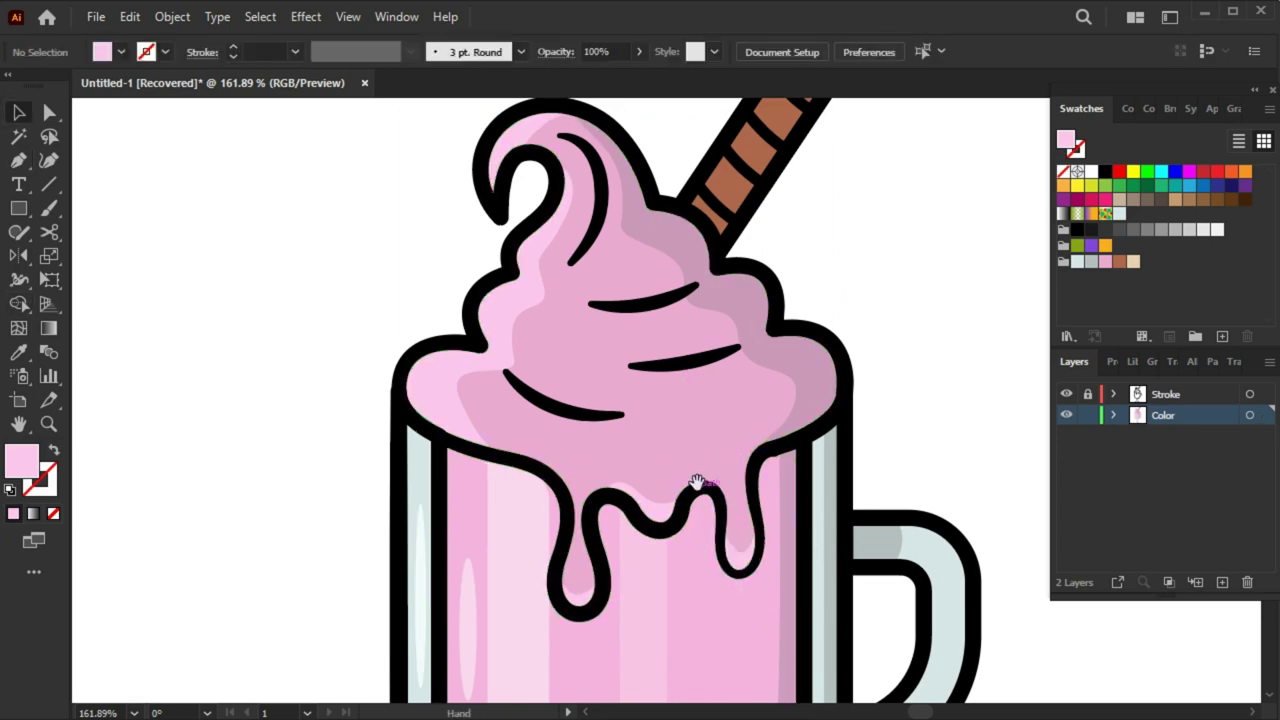
Set the whipped cream's main fill to a deeper, more saturated pink
scroll(686, 471, "down", 1)
scroll(557, 500, "down", 4)
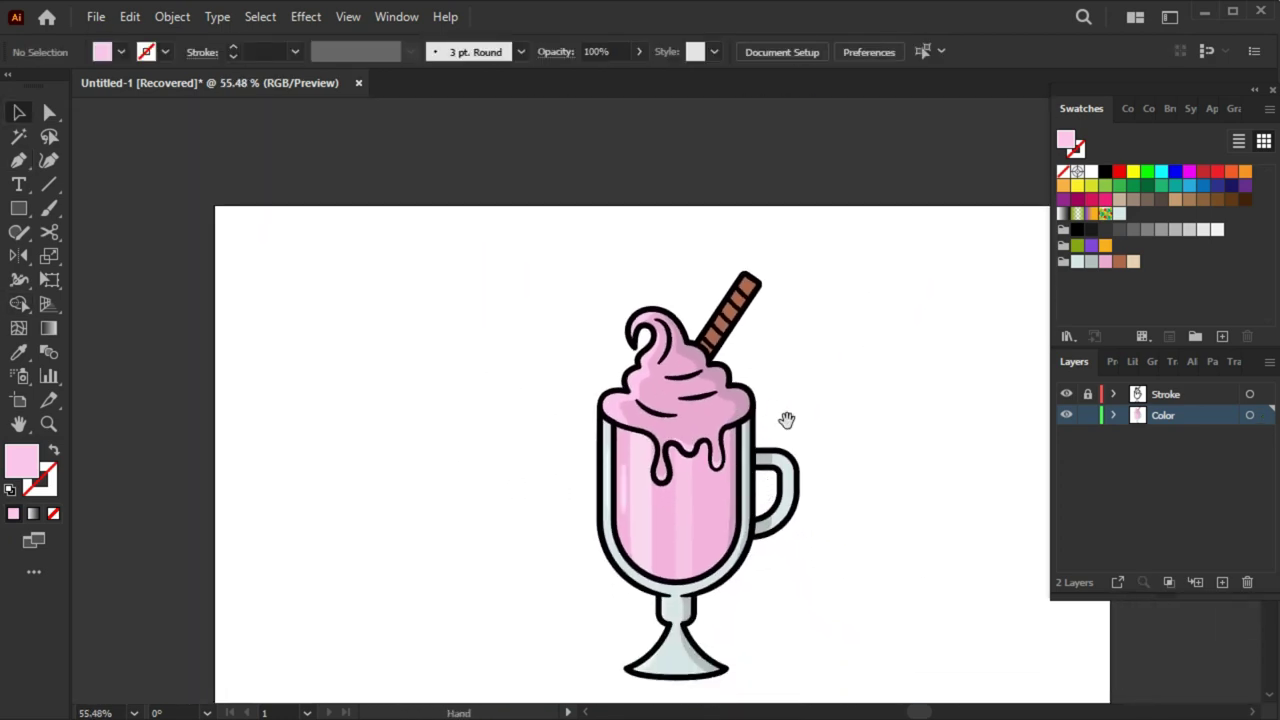
scroll(837, 334, "up", 1)
scroll(803, 351, "up", 1)
scroll(660, 494, "up", 1)
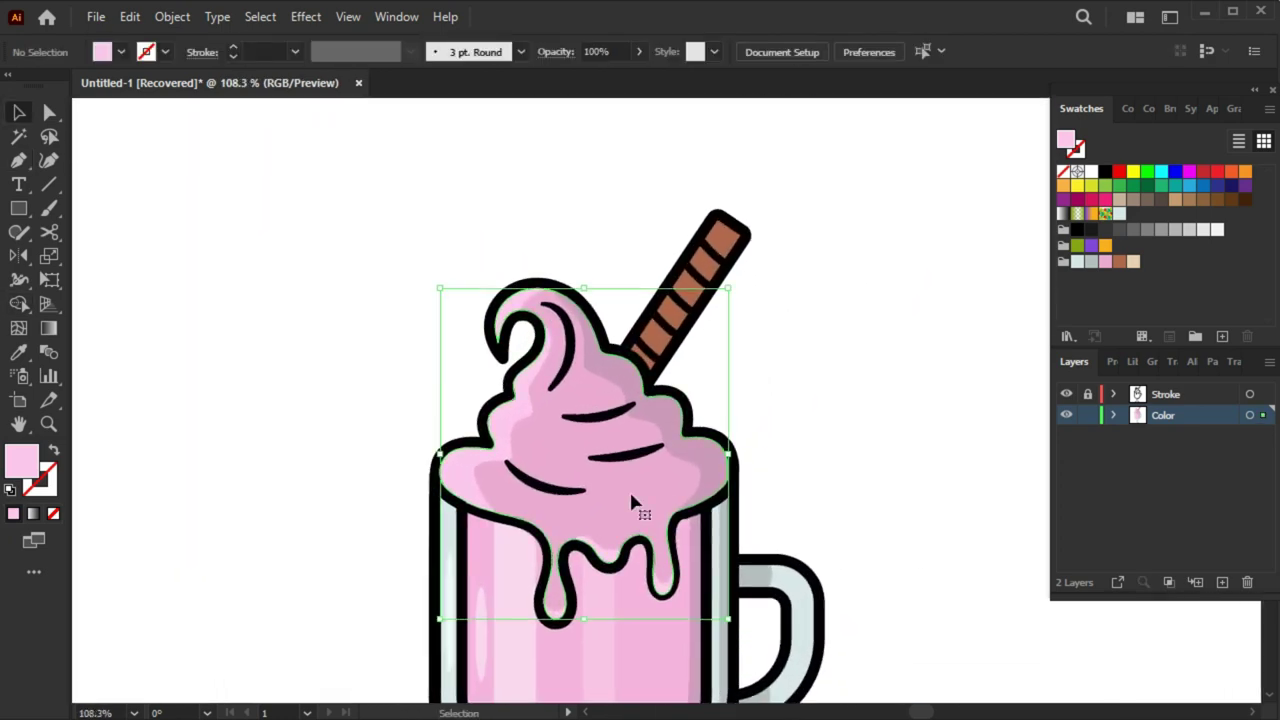
left_click(631, 500)
double_click(22, 461)
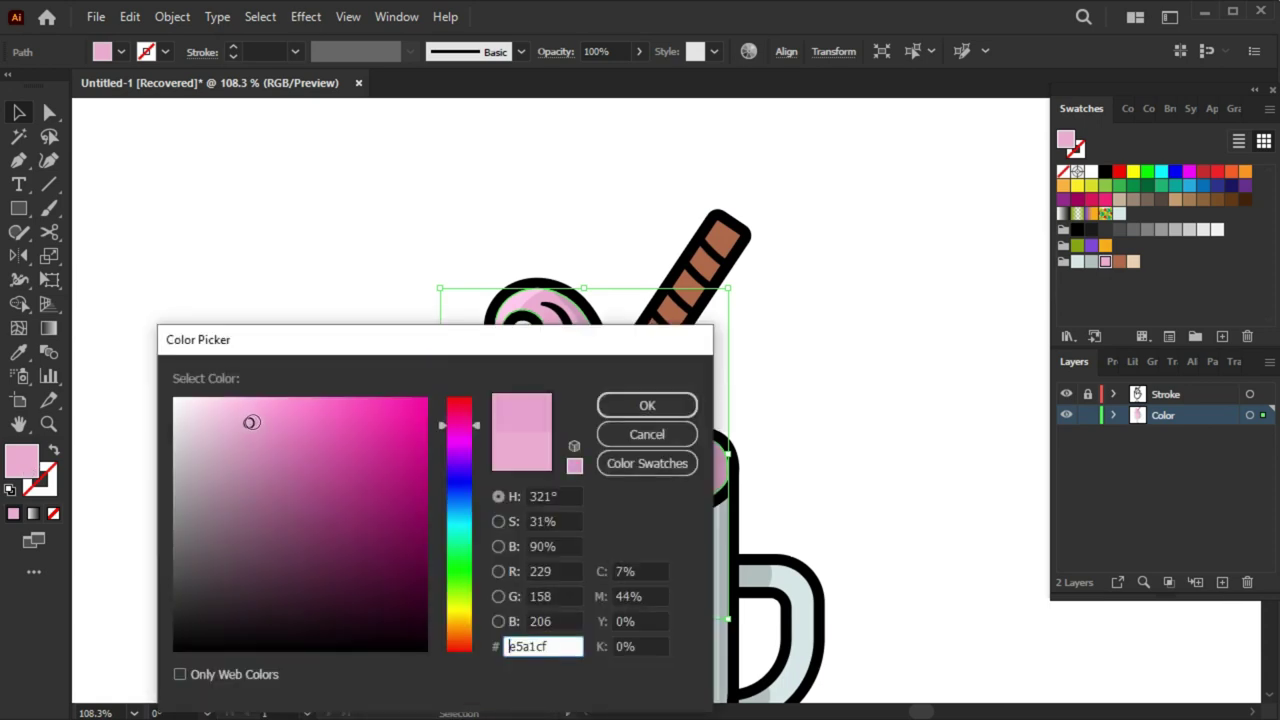
left_click(684, 448)
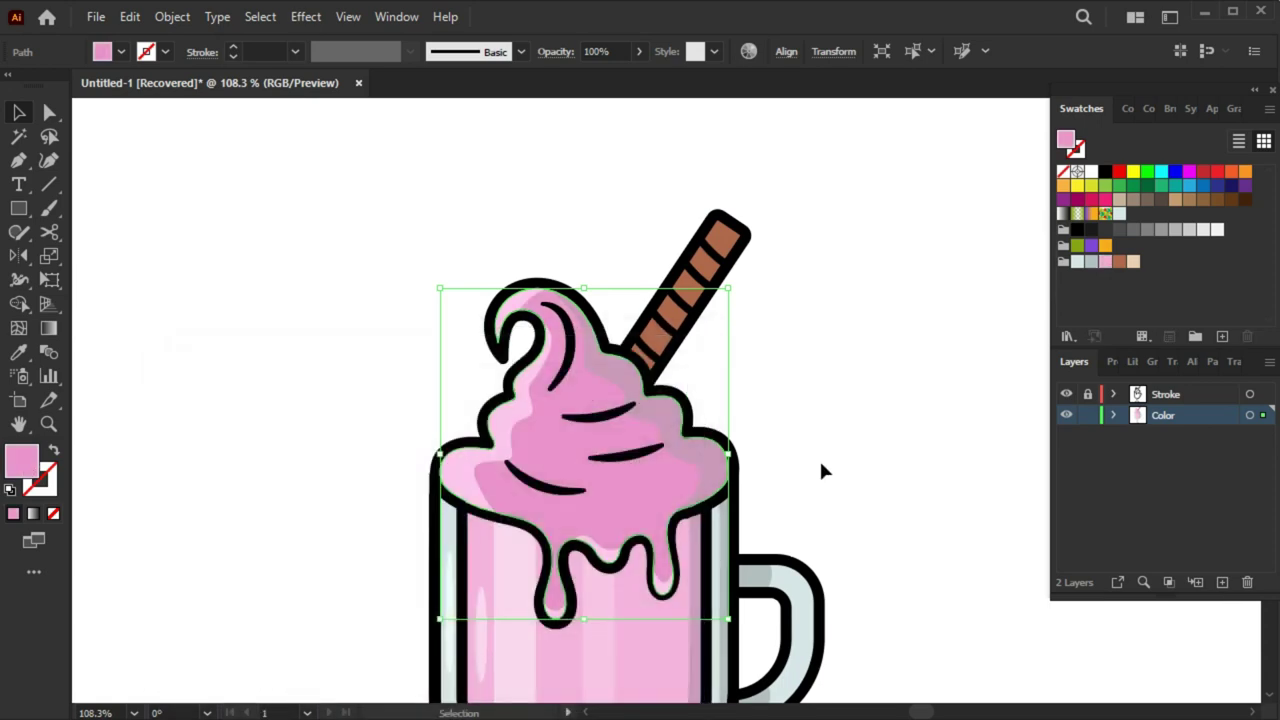
Draw a diagonal stripe shape across the straw with the Pen tool and fill it cream
left_click(819, 458)
scroll(815, 455, "down", 2)
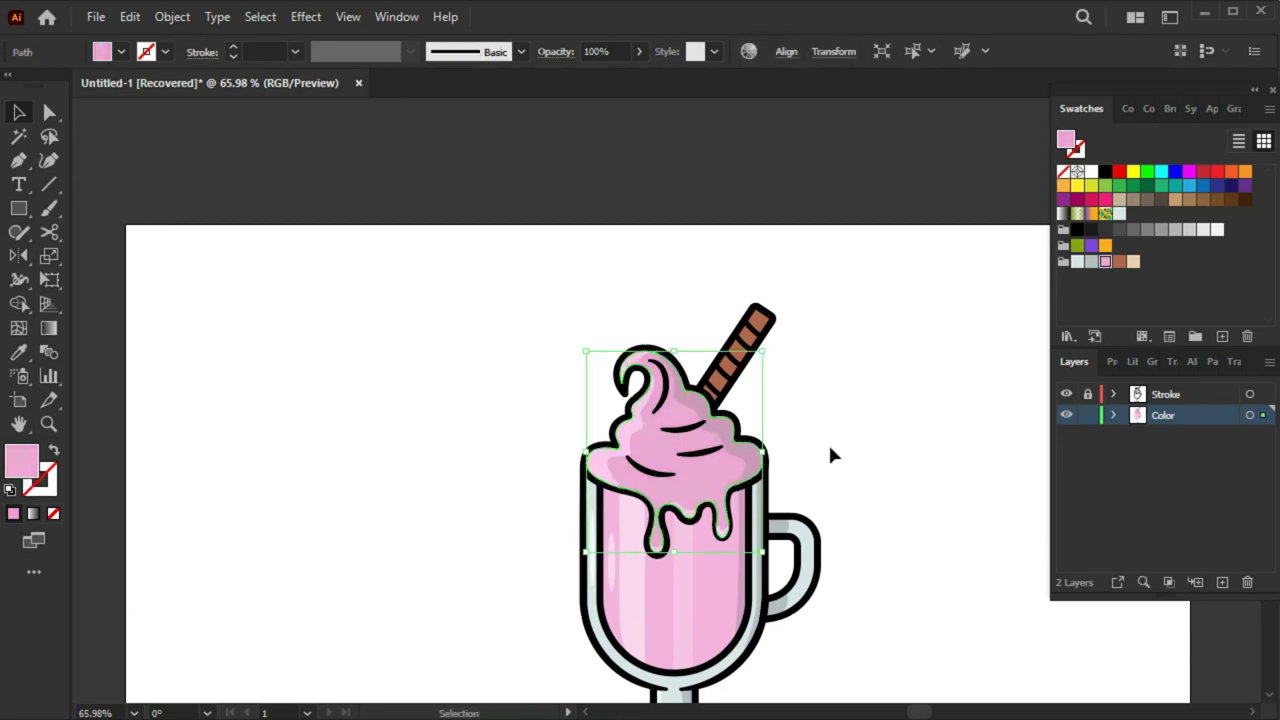
left_click_drag(851, 446, 821, 396)
scroll(785, 370, "up", 2)
scroll(780, 391, "up", 2)
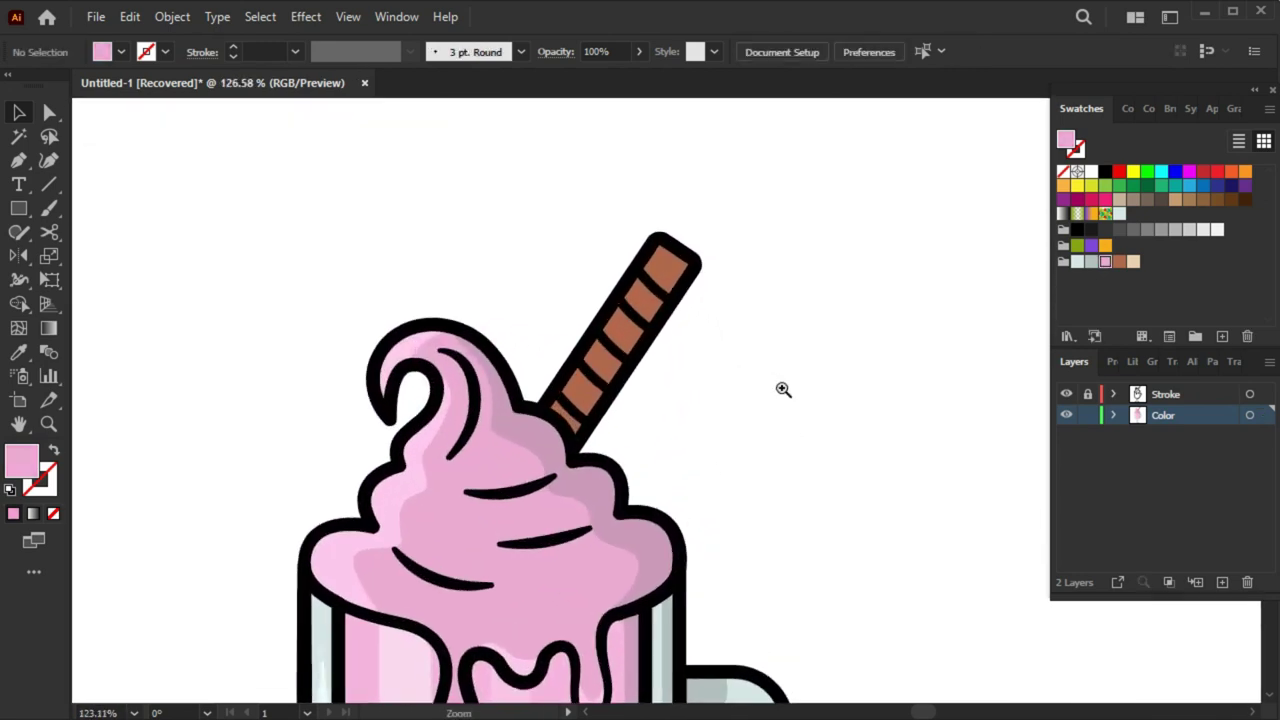
scroll(780, 391, "up", 1)
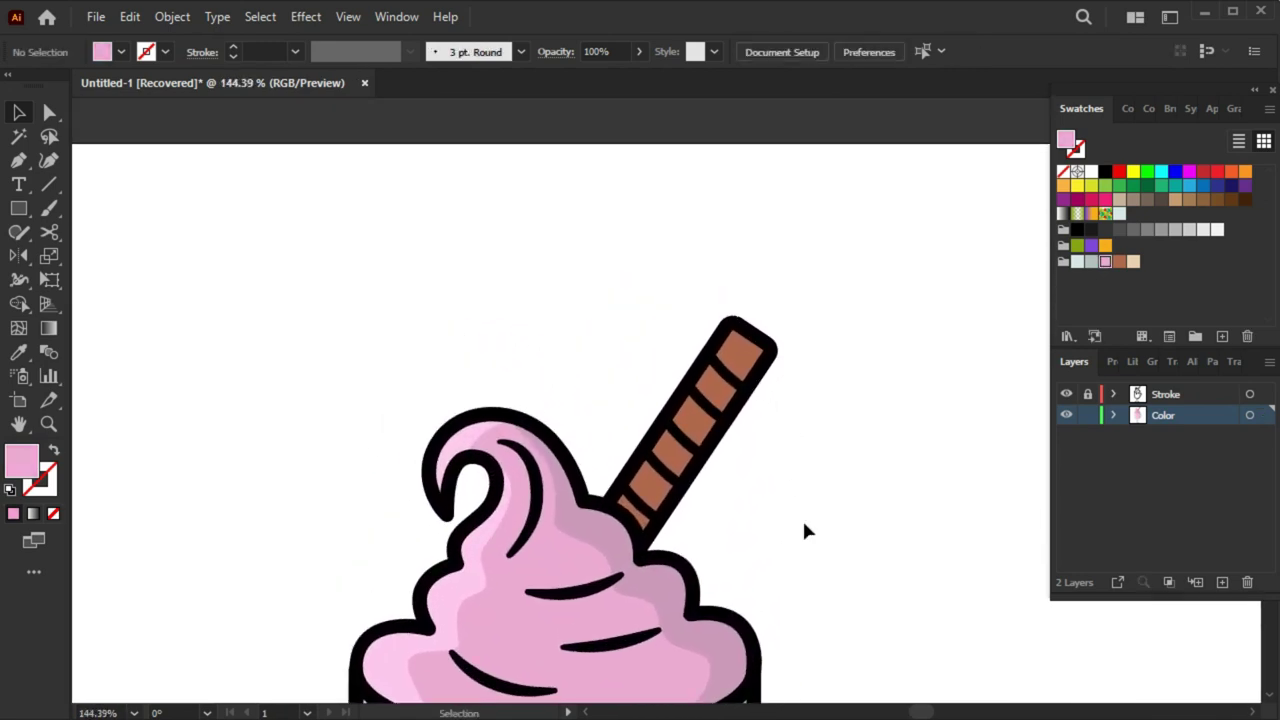
left_click(688, 384)
key("ctrl+z")
left_click(682, 384)
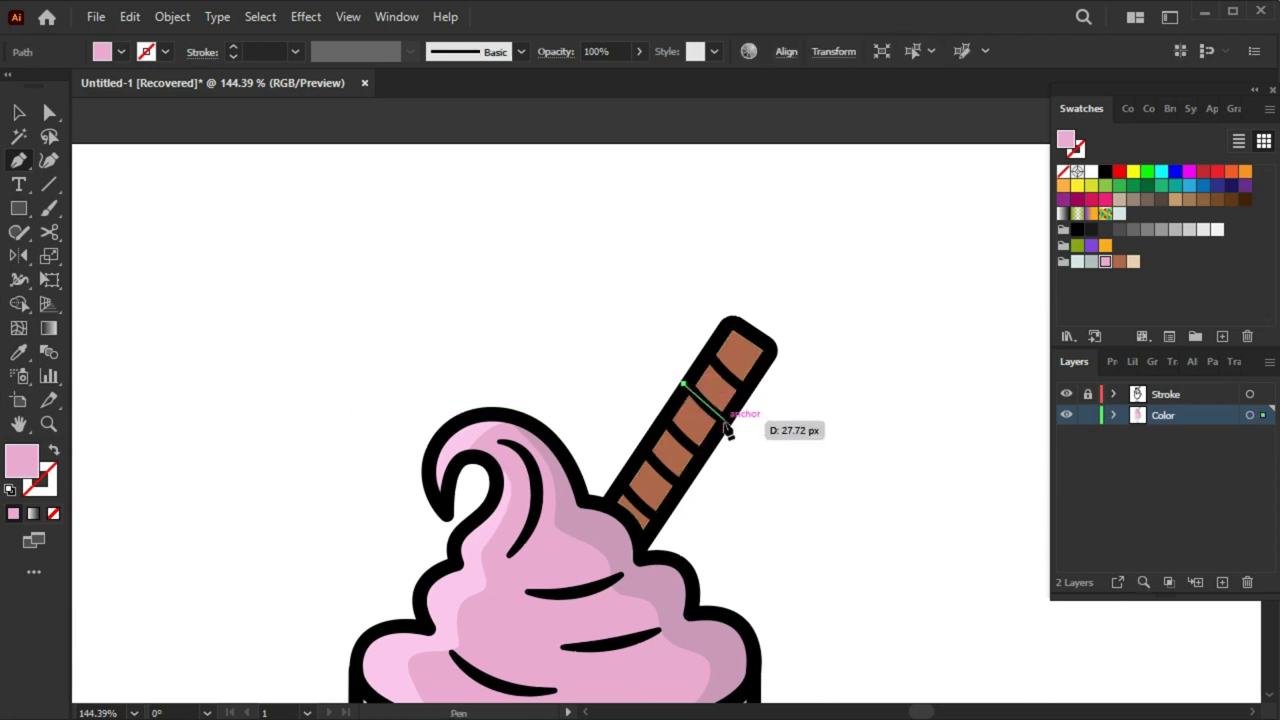
left_click(726, 420)
left_click(745, 389)
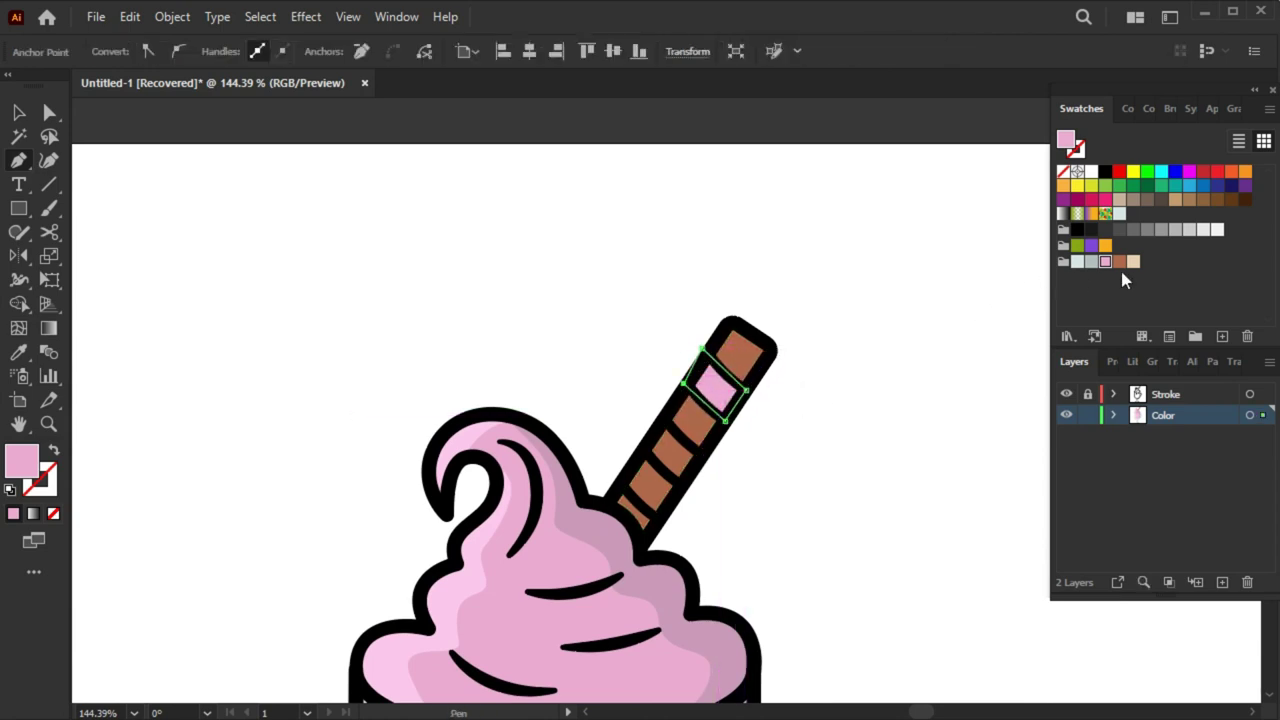
left_click(880, 438, "ctrl")
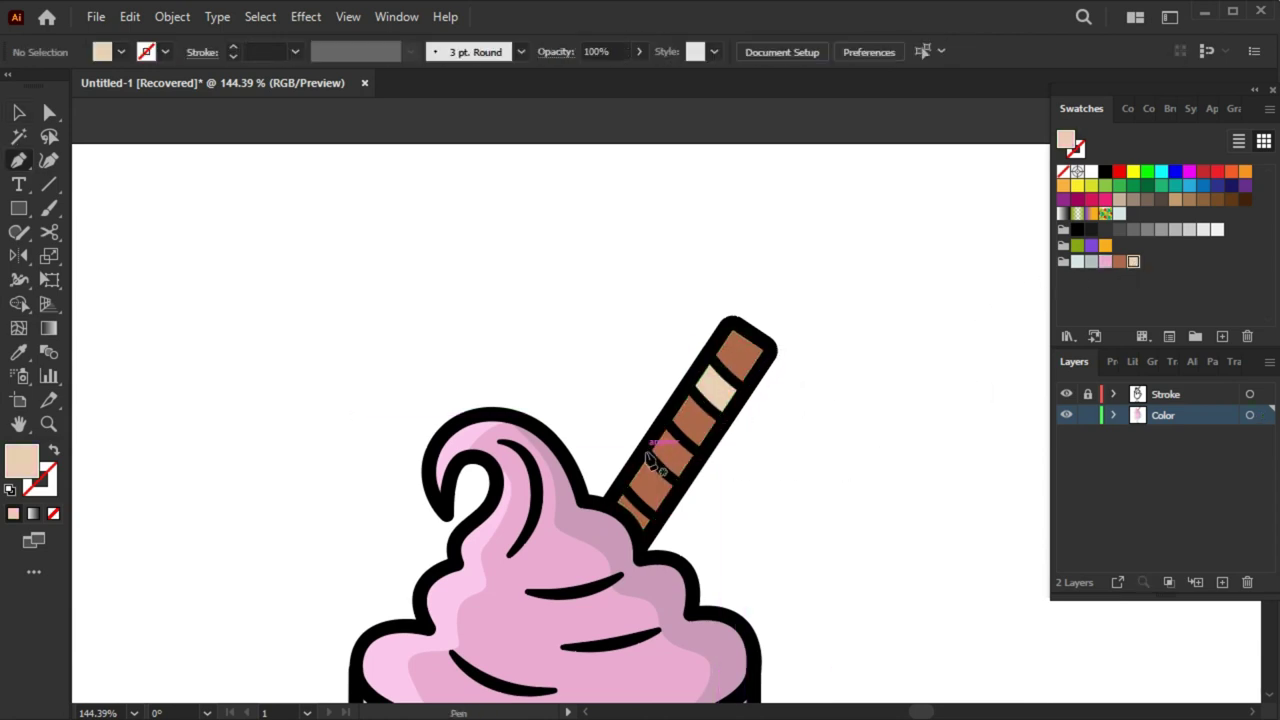
Draw two more cream stripe shapes lower down the straw
left_click(641, 450)
left_click(681, 487)
left_click(701, 455)
left_click(621, 484)
left_click(660, 519)
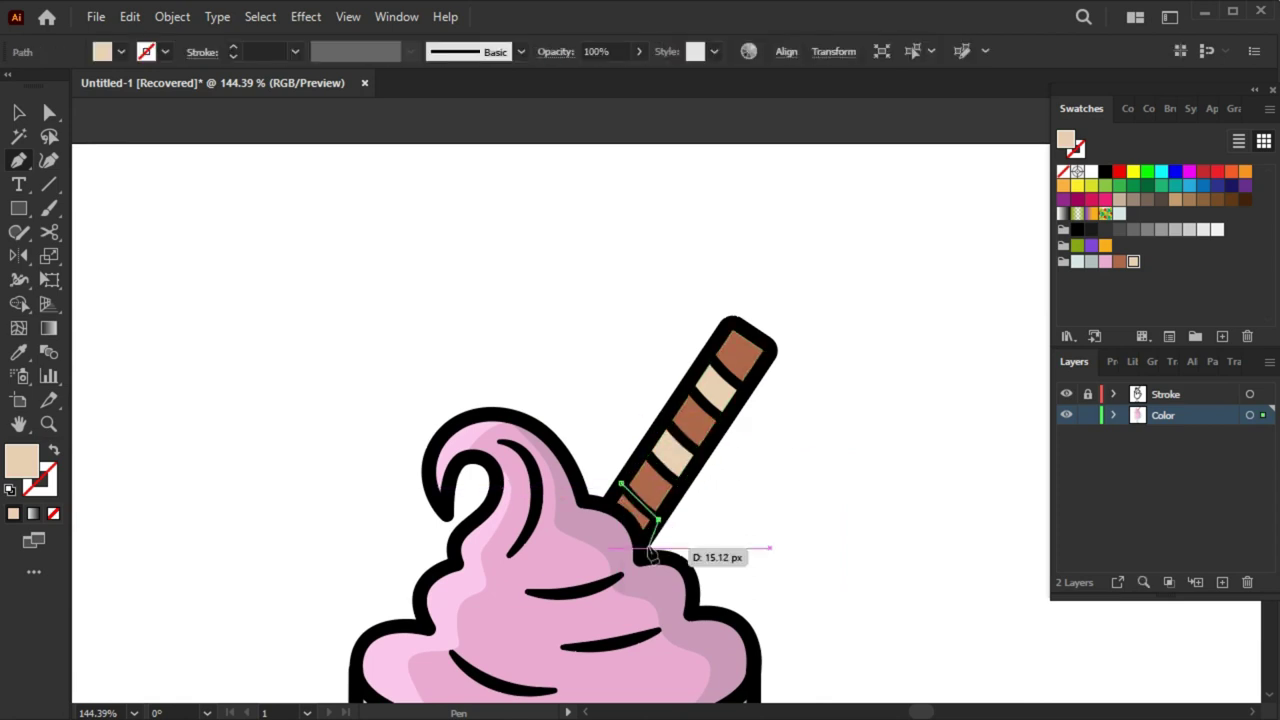
left_click(646, 547)
left_click(788, 478, "ctrl")
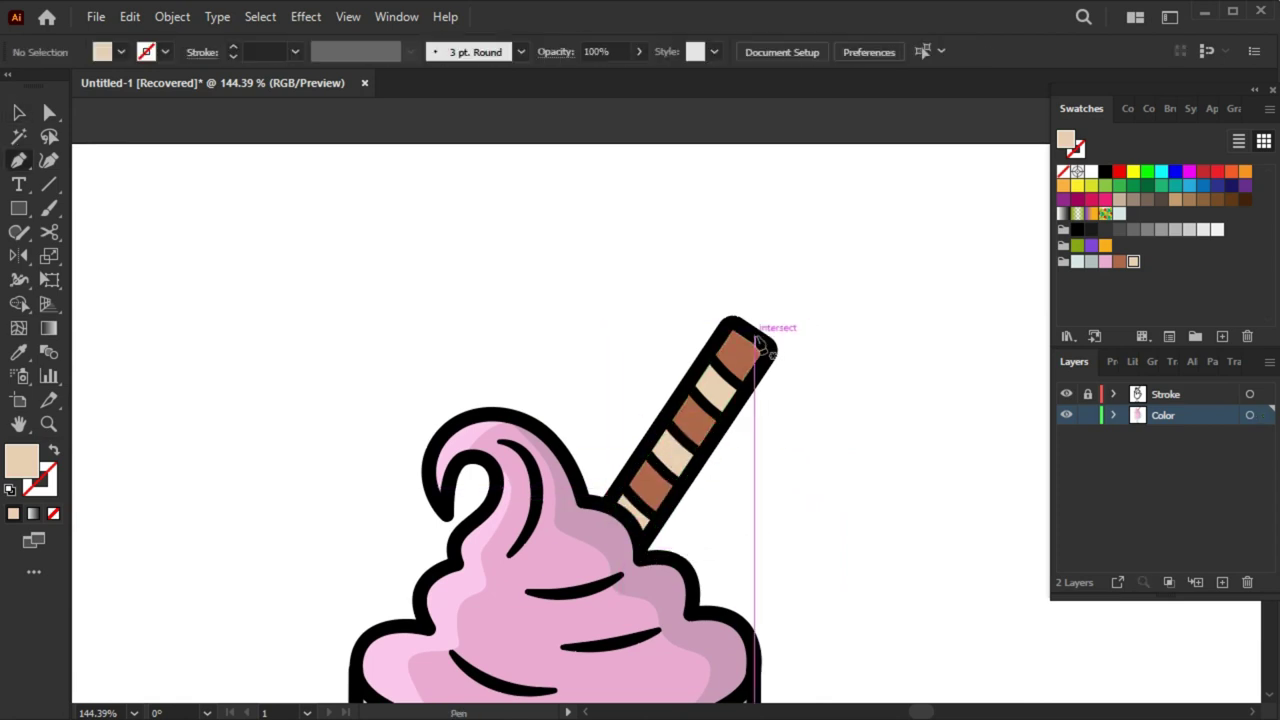
Trim the excess cream beside the straw using a cleanup shape and Shape Builder
left_click(757, 345)
left_click(640, 547)
left_click(800, 348)
left_click(797, 470)
key("shift+m")
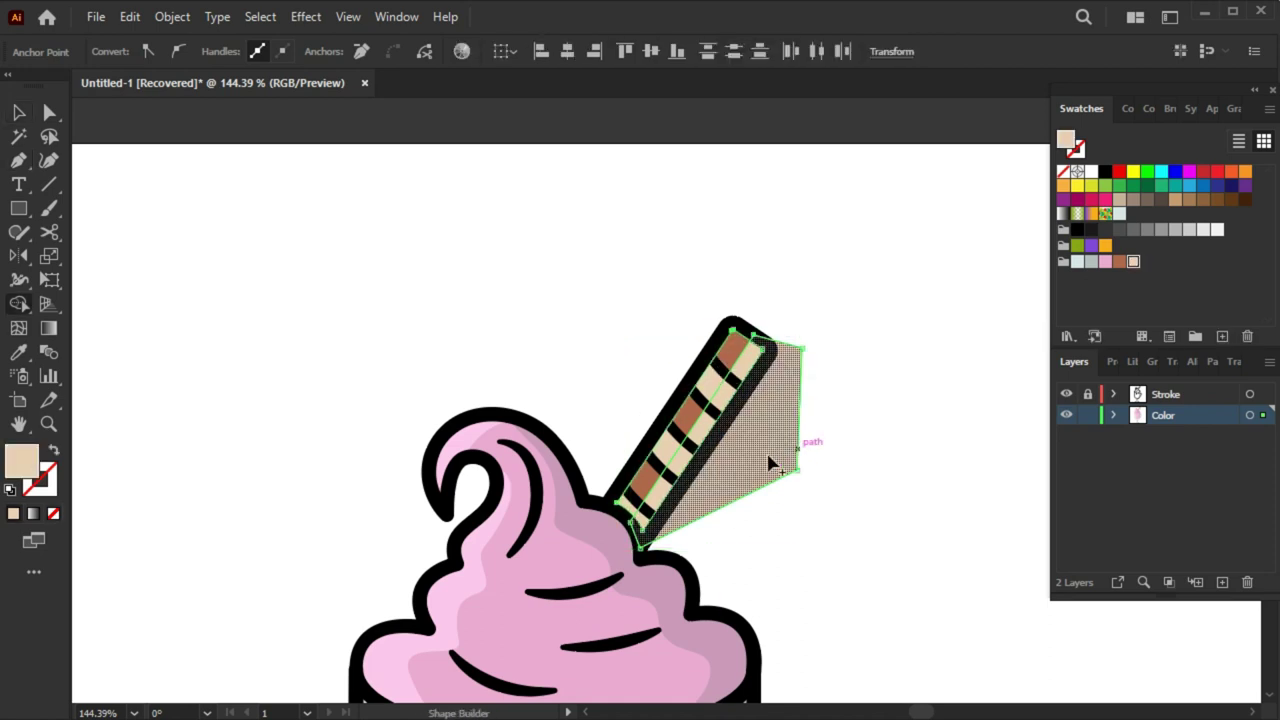
key("i")
left_click(748, 366)
Fill the straw with darker brown #8c4e38 via the Color Picker
double_click(22, 460)
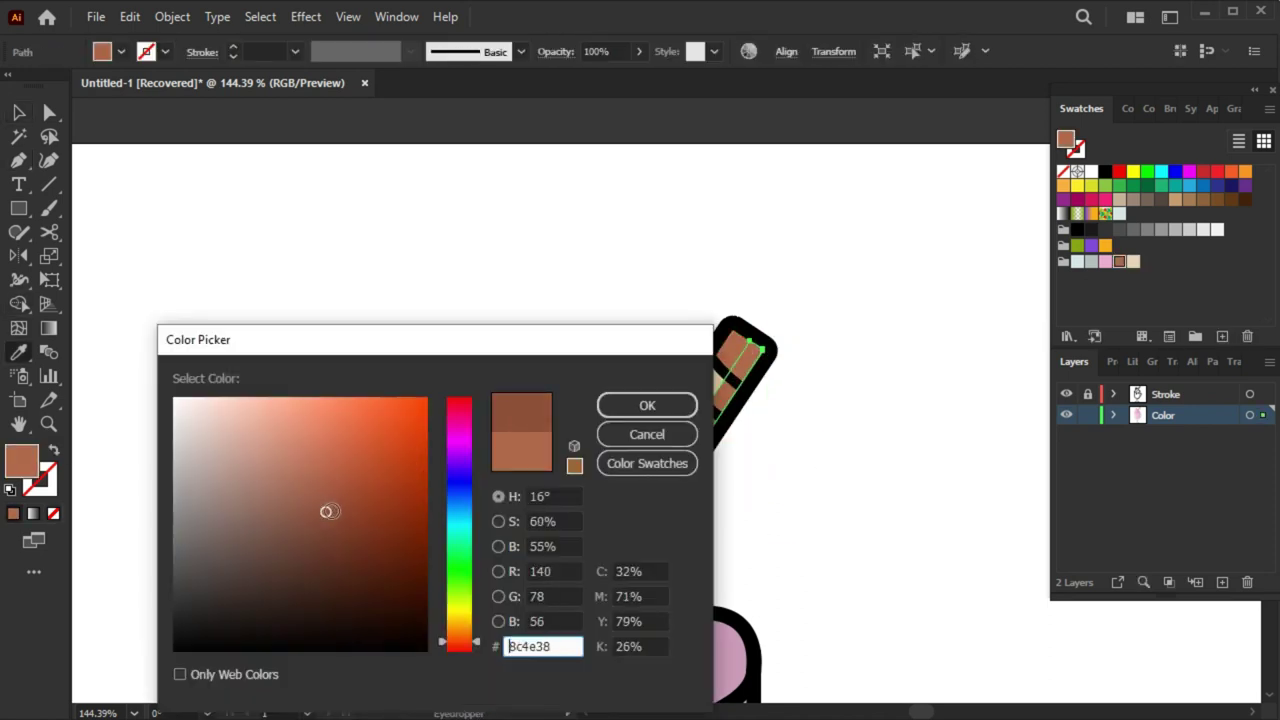
left_click(647, 405)
double_click(22, 460)
left_click(329, 528)
left_click(646, 403)
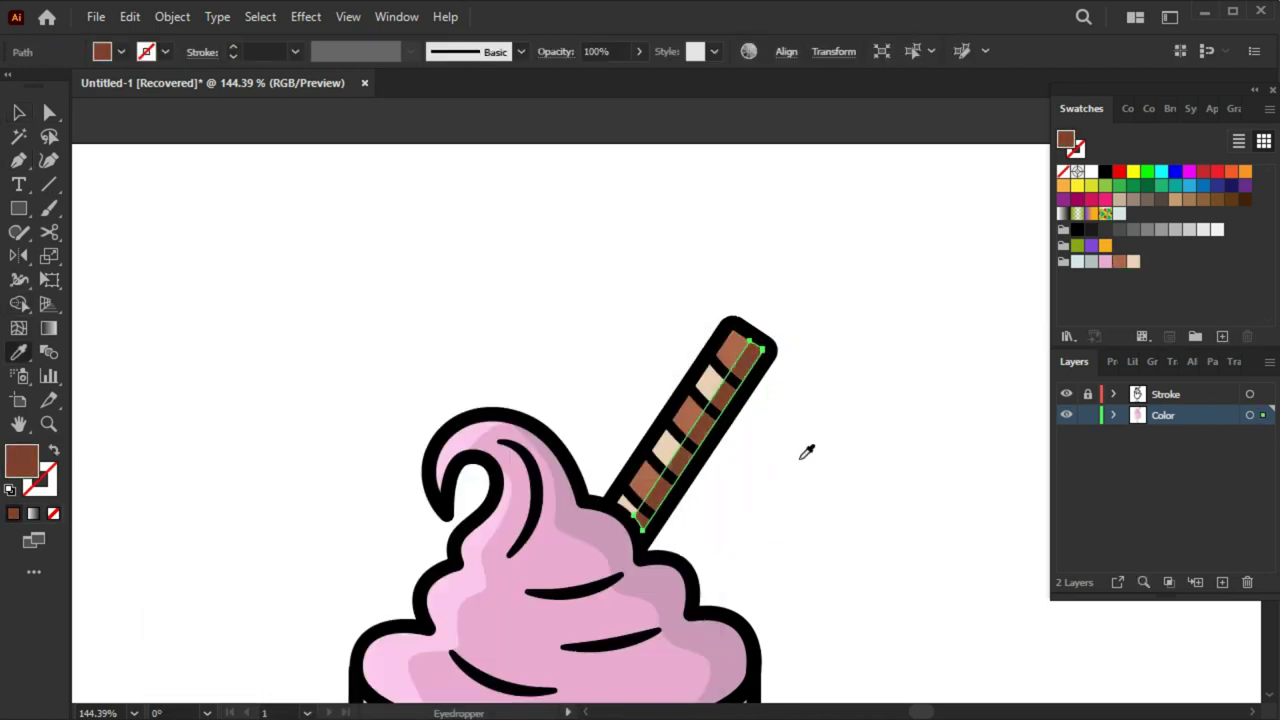
key("v")
left_click(811, 458)
scroll(780, 466, "down", 3)
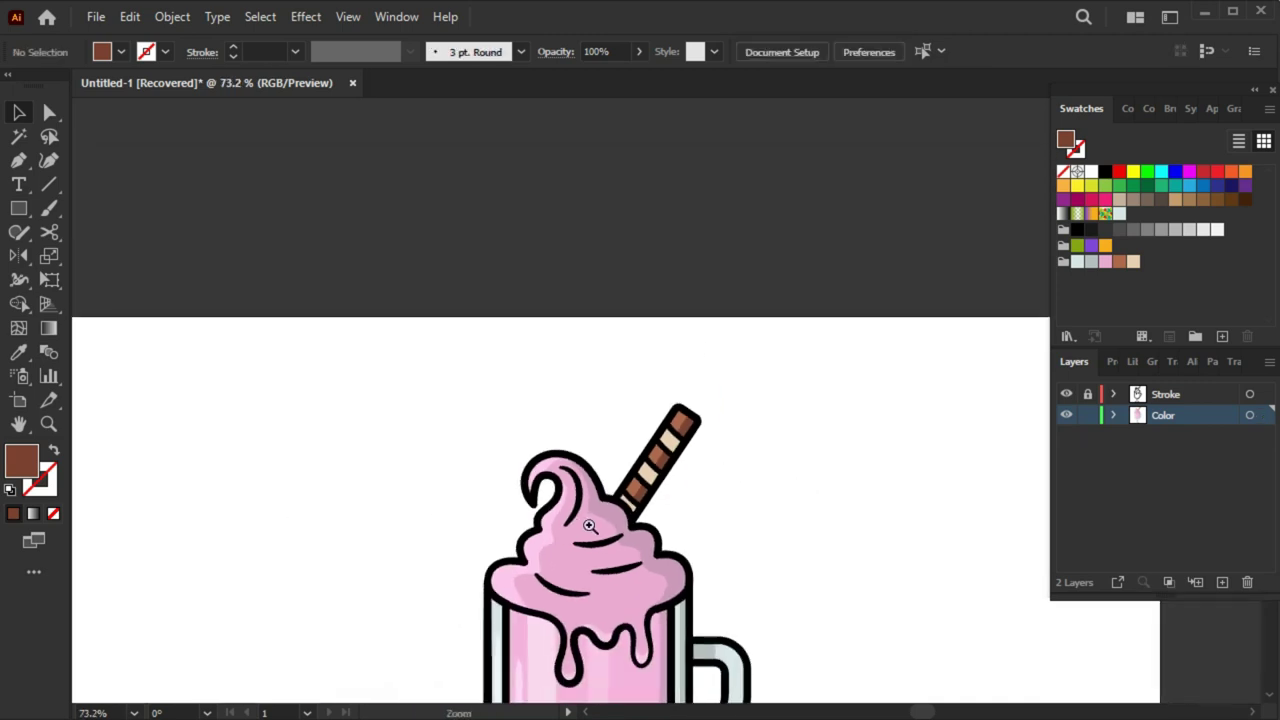
scroll(698, 485, "down", 1)
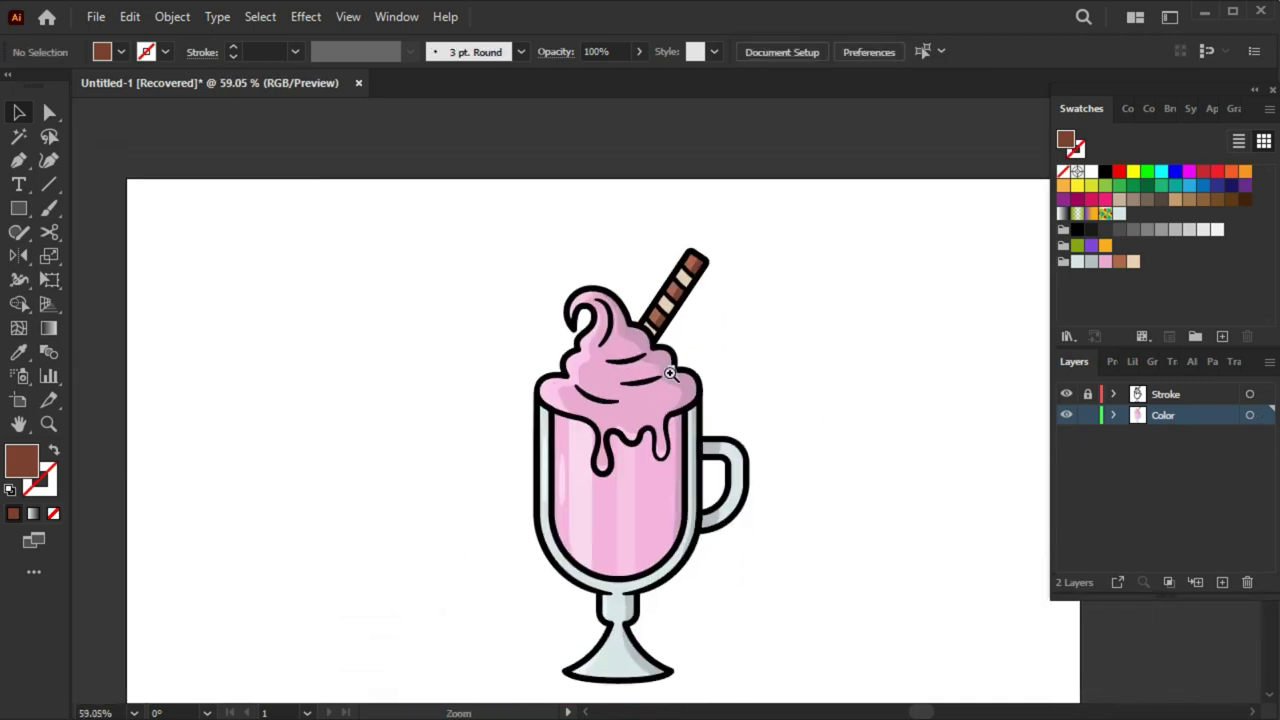
Draw a tiny brown sprinkle rectangle on the cream with a black outline
scroll(670, 373, "up", 2)
key("m")
scroll(760, 410, "up", 2)
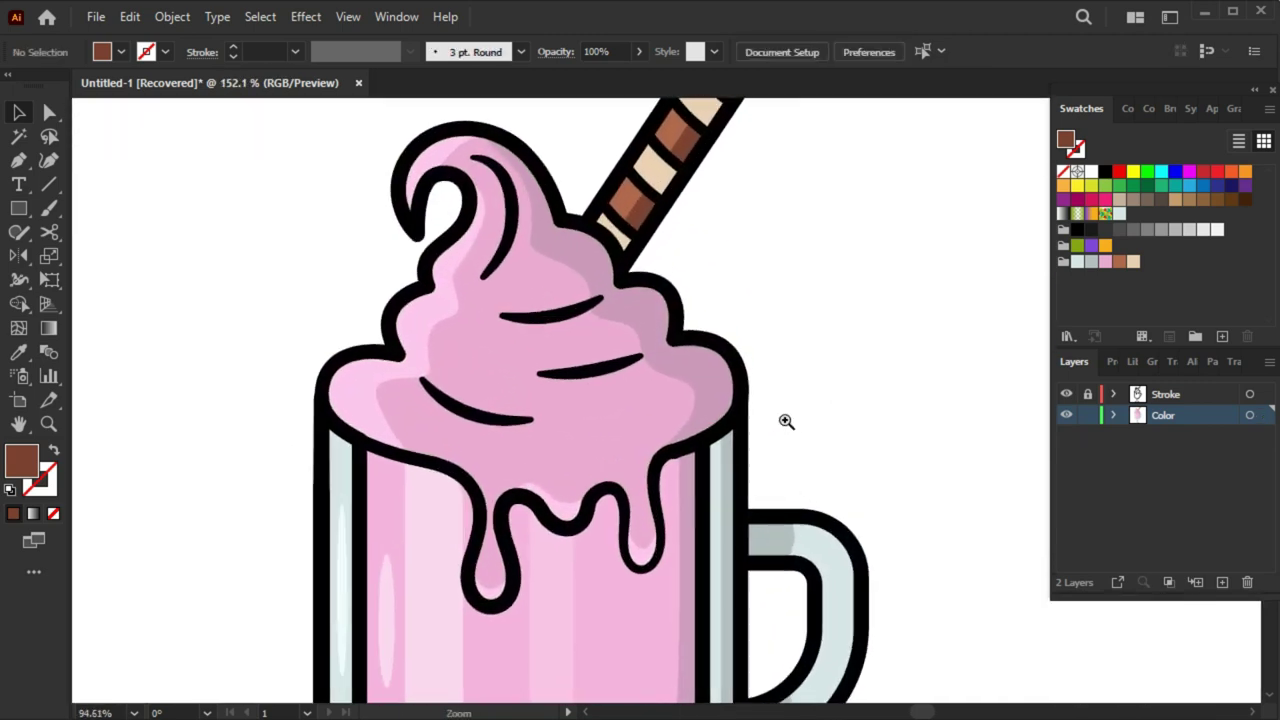
scroll(786, 420, "up", 3)
left_click_drag(662, 426, 707, 438)
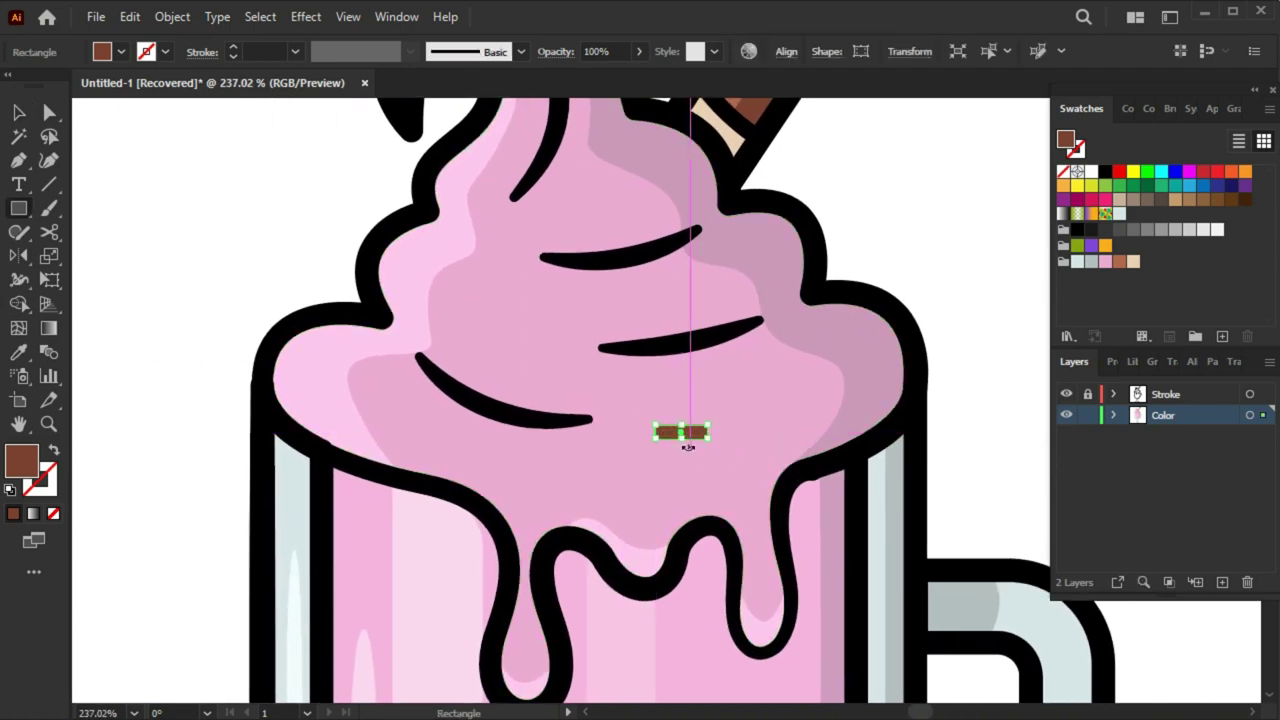
key("a")
key("v")
left_click(686, 443)
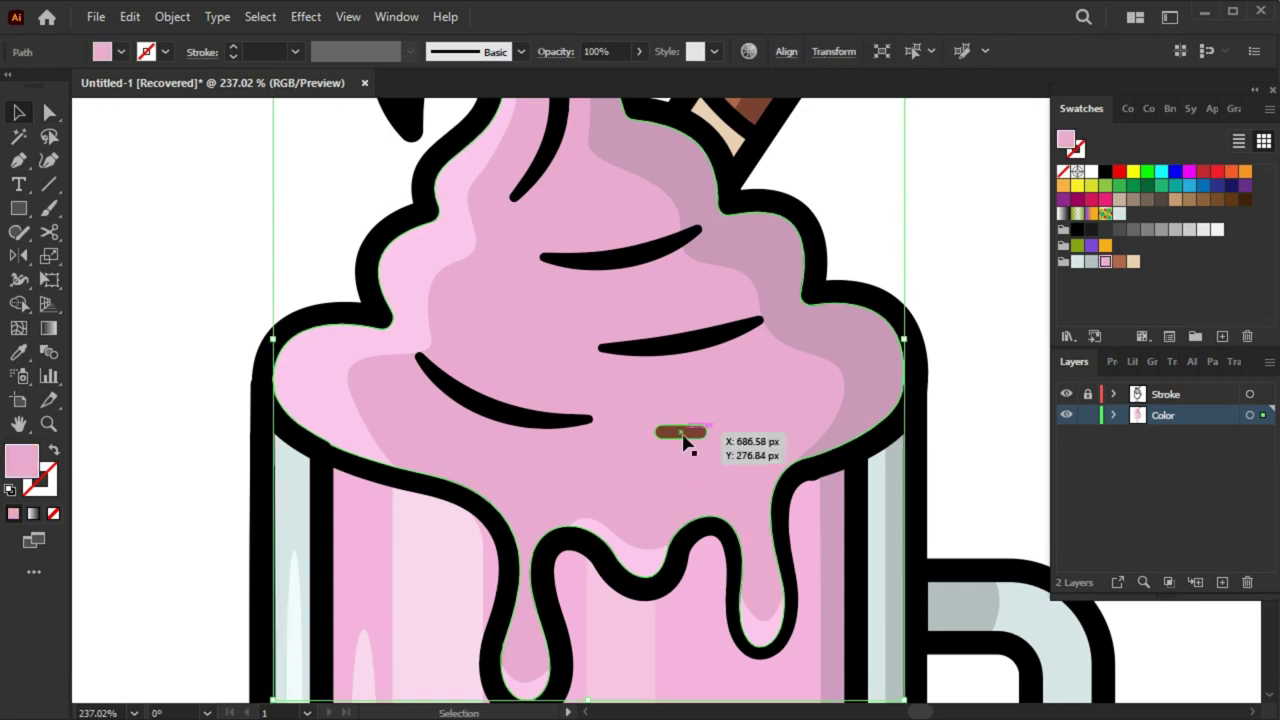
left_click(235, 47)
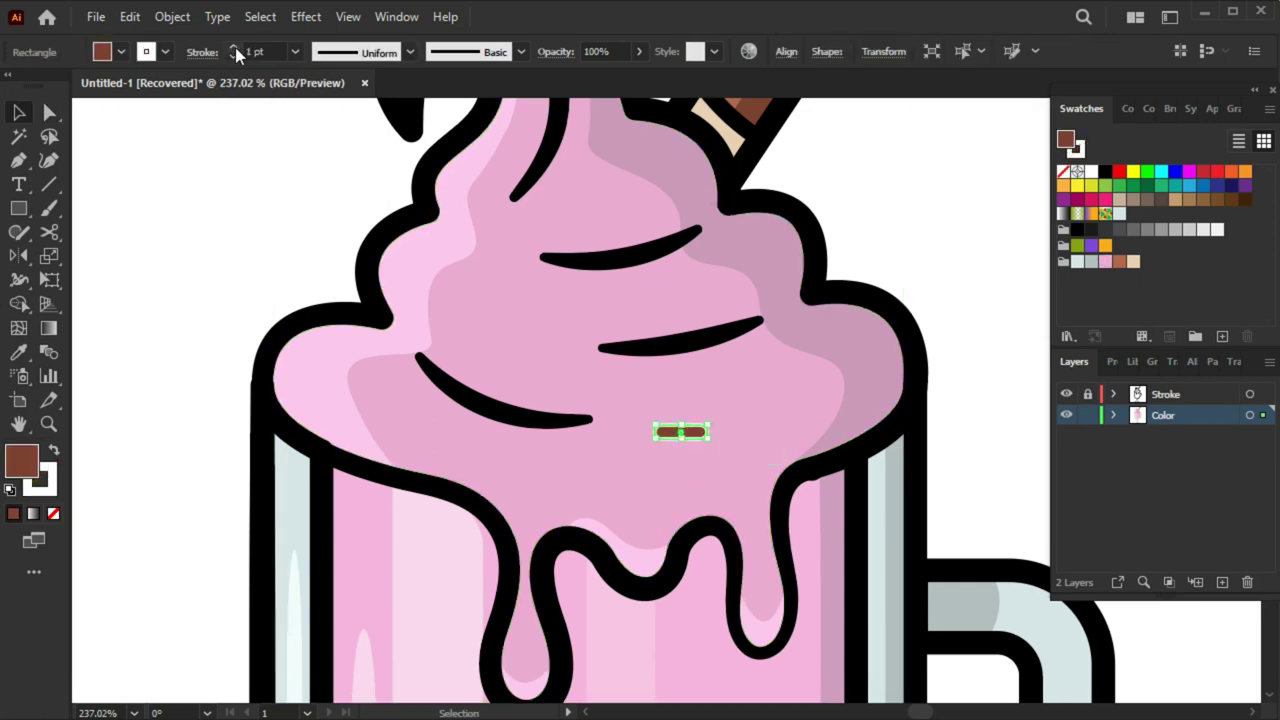
left_click(1104, 180)
Scatter seven sprinkle copies across the pink swirl and tilt one diagonally
left_click(775, 396)
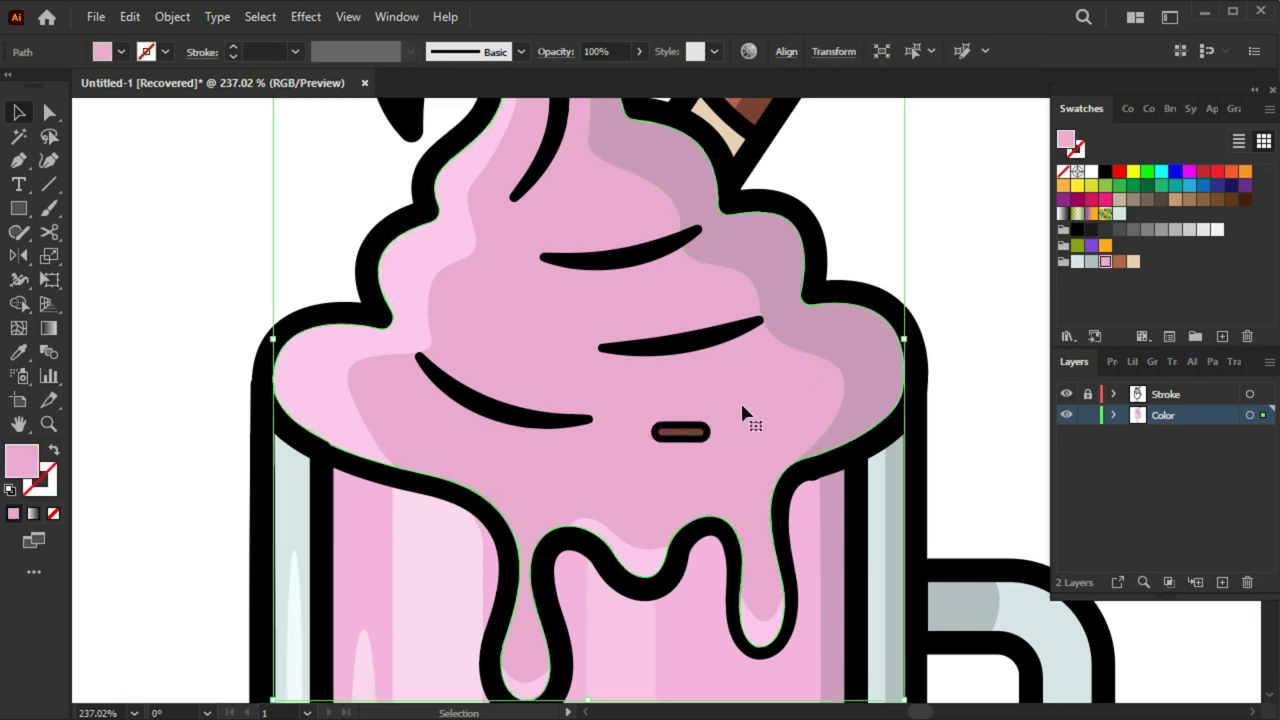
left_click_drag(710, 440, 677, 428)
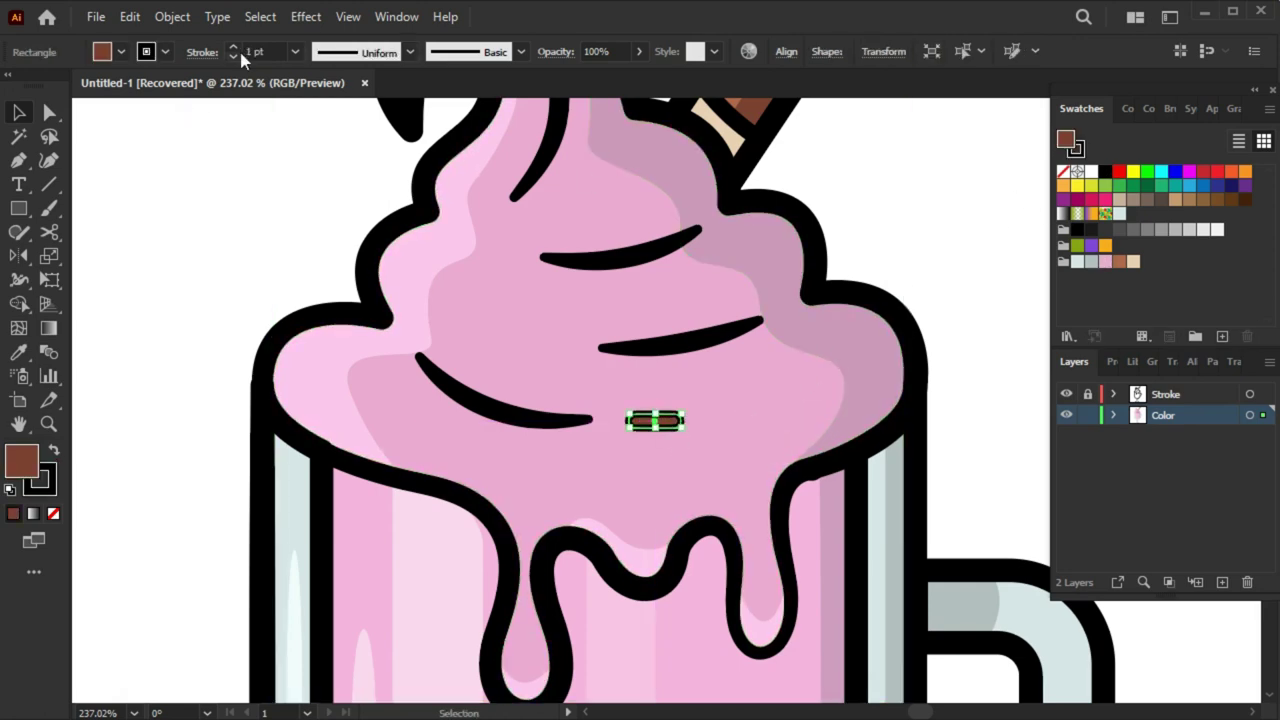
mouse_move(654, 420)
left_mouse_down()
mouse_move(543, 338)
mouse_move(762, 395)
left_mouse_up()
left_click_drag(654, 420, 482, 443)
left_click_drag(480, 443, 478, 230)
left_click_drag(490, 251, 668, 290)
left_click_drag(668, 290, 620, 185)
left_click_drag(762, 395, 806, 355)
left_click_drag(806, 355, 773, 447)
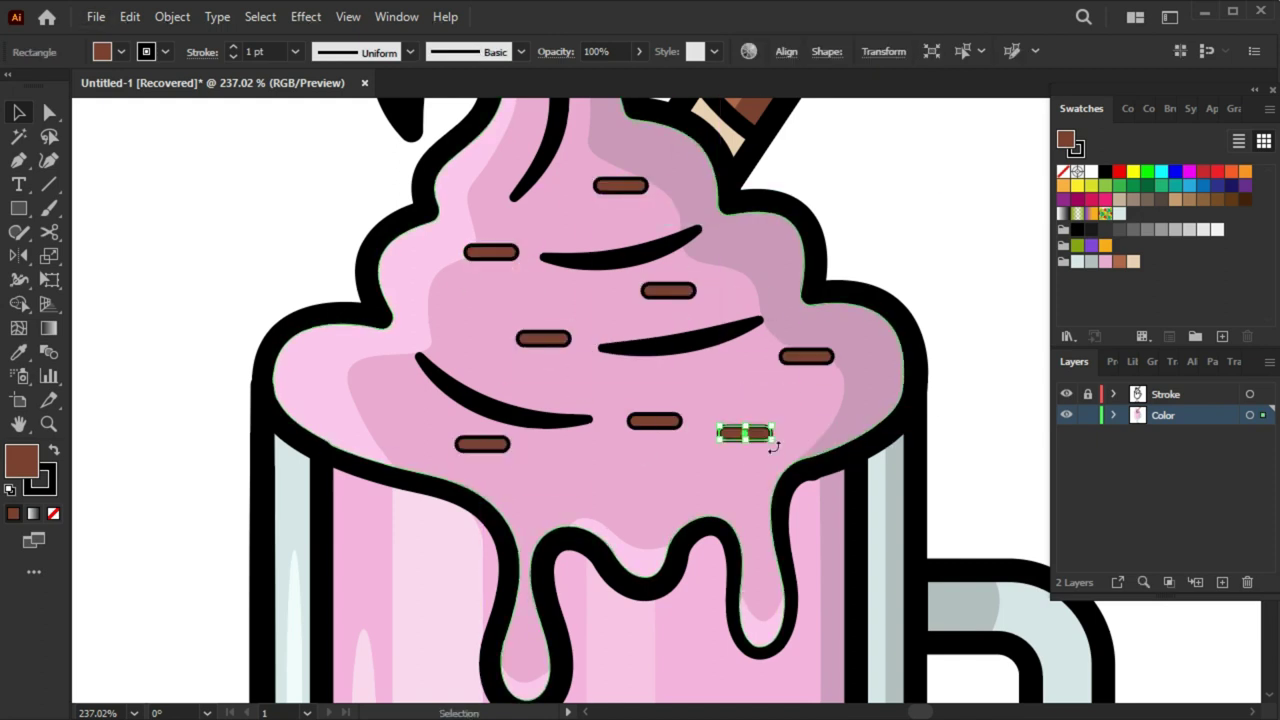
left_click_drag(480, 443, 376, 408)
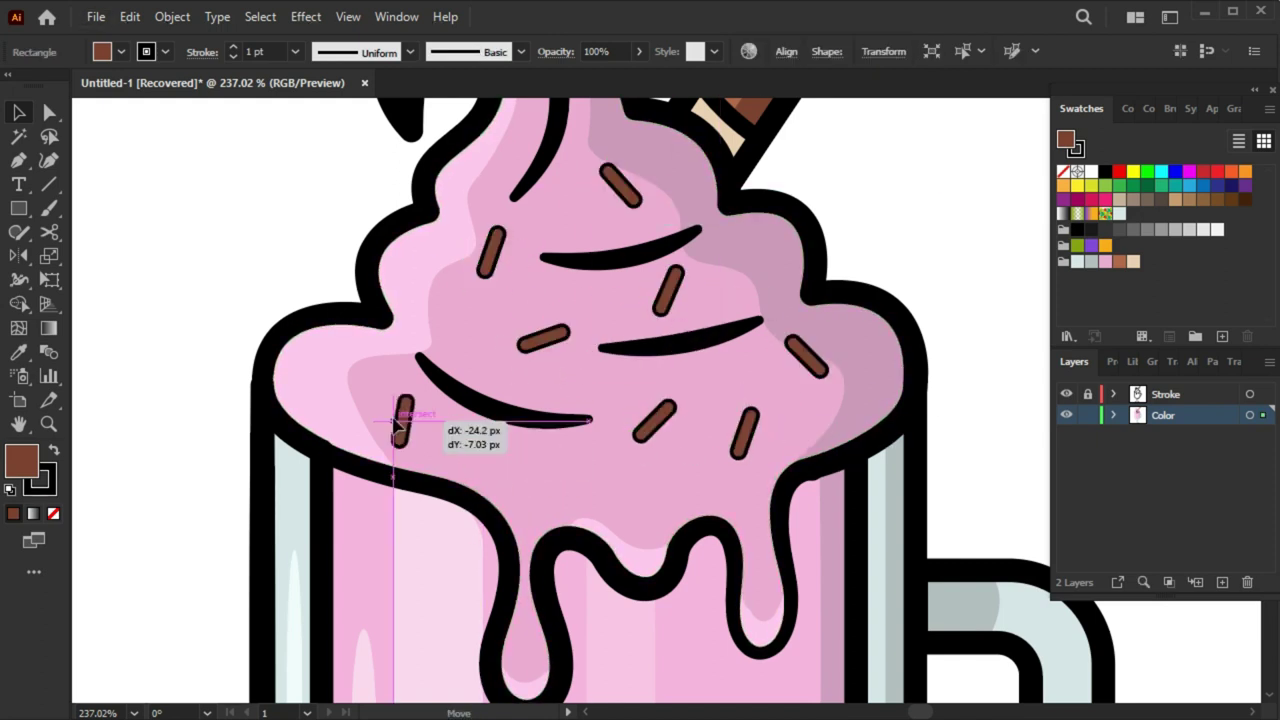
left_click_drag(654, 422, 657, 425)
Recolour sprinkles pinkish red, purple, magenta and orange from the Swatches
left_click(1203, 171)
left_click(806, 355)
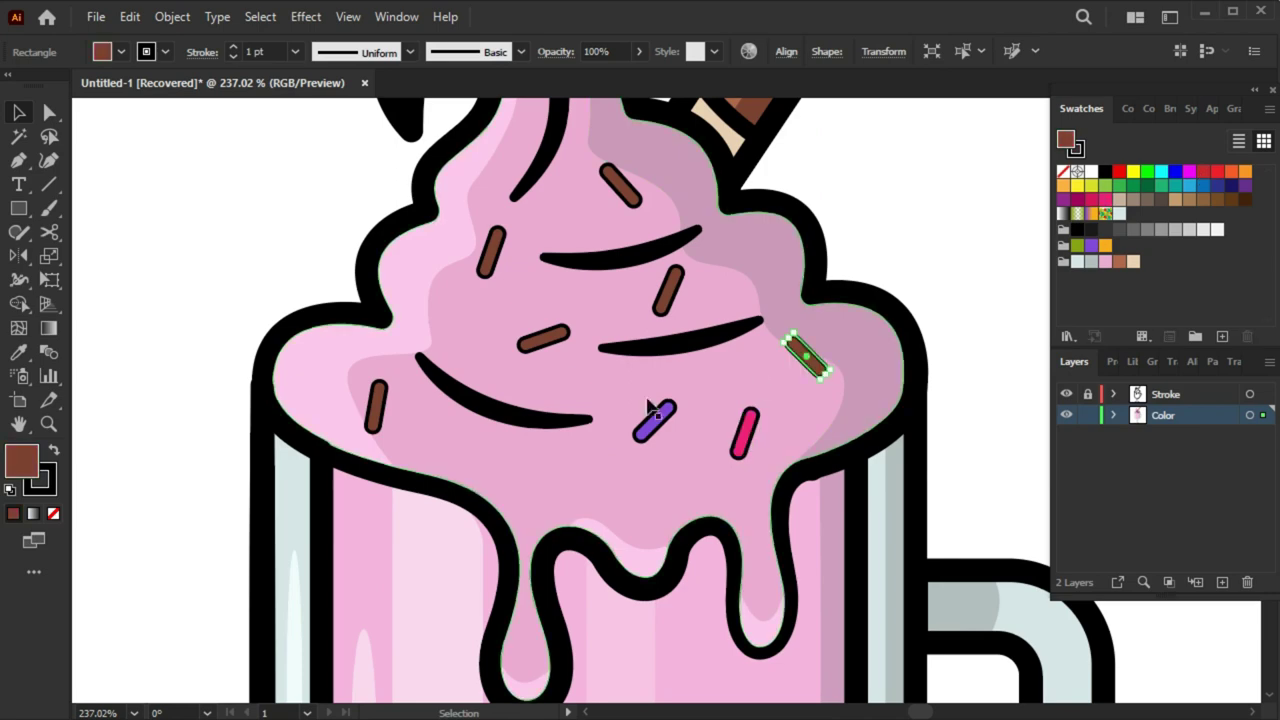
left_click(1245, 185)
left_click(668, 290)
left_click(1189, 171)
left_click(543, 338)
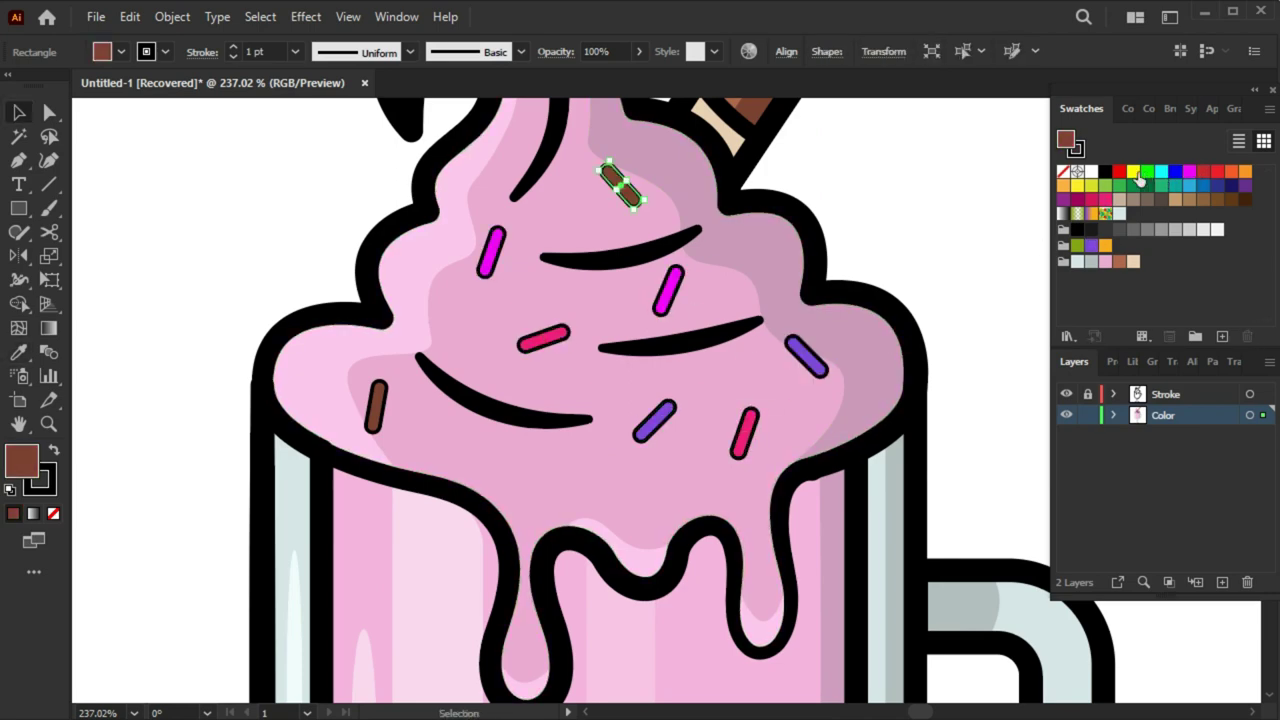
left_click(1245, 171)
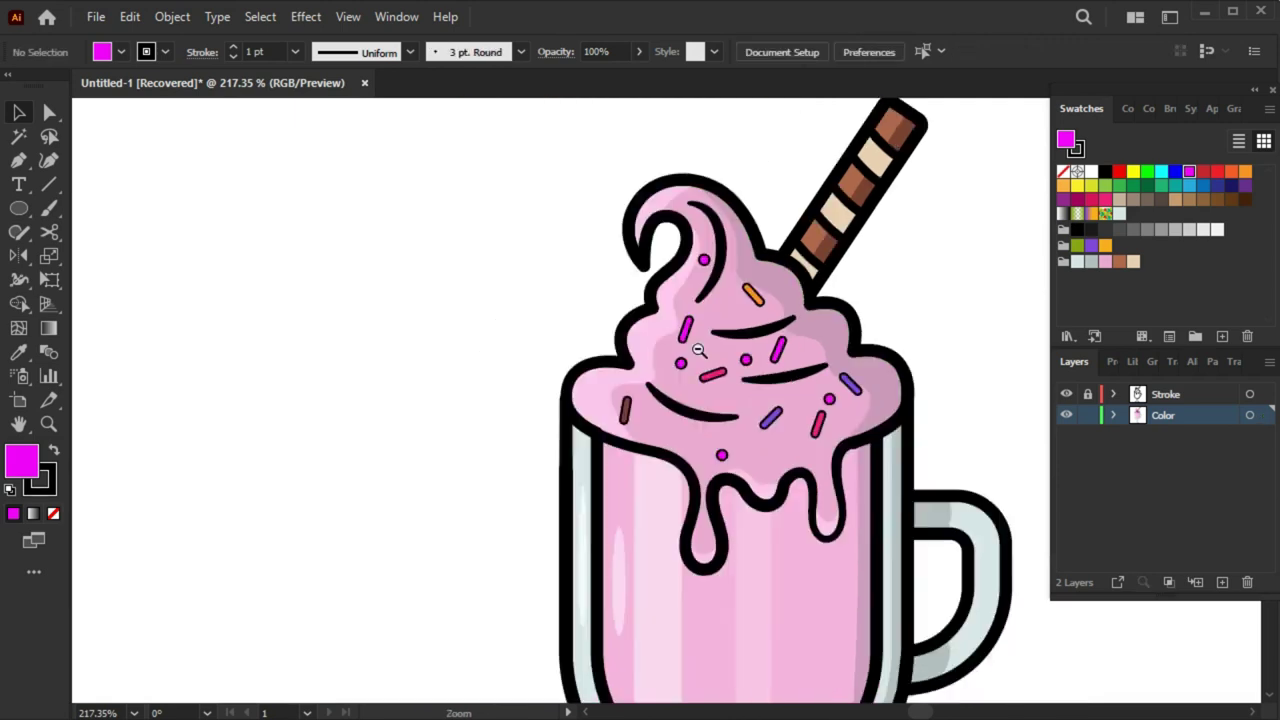
Copy a round dot sprinkle onto the cream and recolour the dots
mouse_move(433, 379)
left_mouse_down()
mouse_move(383, 392)
mouse_move(297, 376)
left_mouse_up()
left_click(486, 466)
left_click(640, 383)
scroll(640, 383, "down", 2)
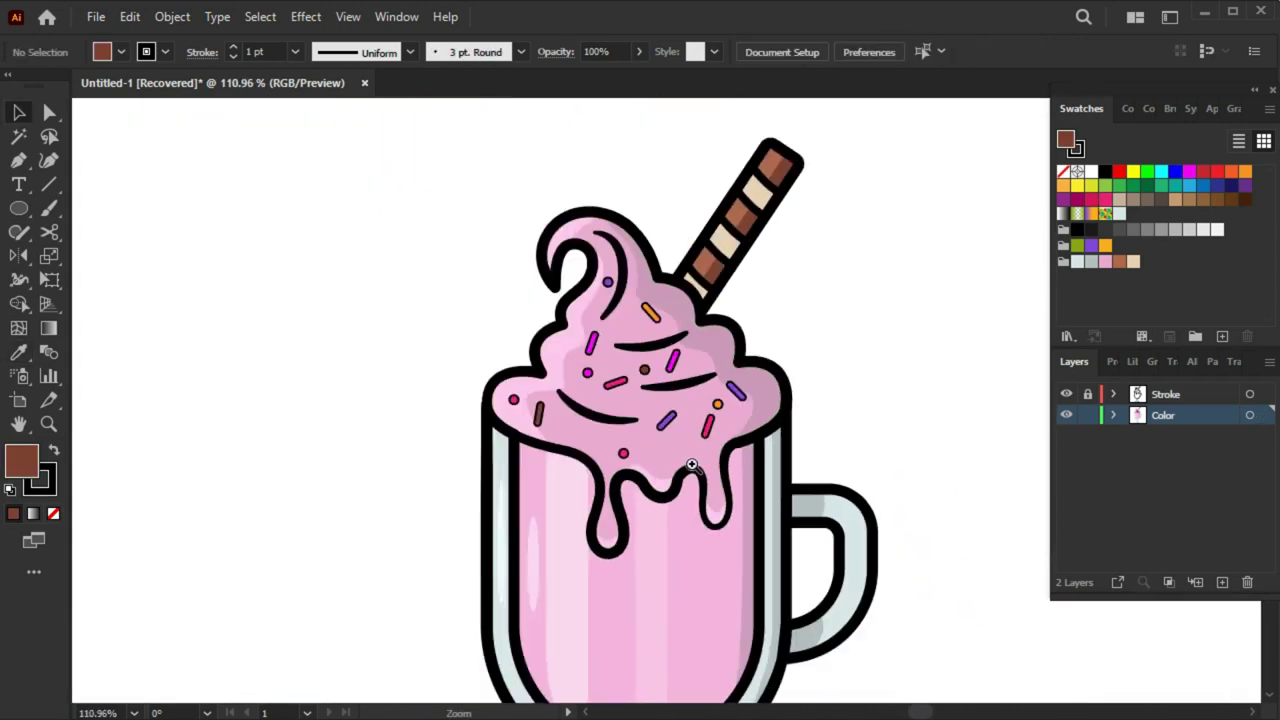
scroll(691, 465, "up", 5)
Zoom in and check the purple, pink and magenta sprinkles
left_click(537, 423)
left_click(786, 443)
left_click(573, 422)
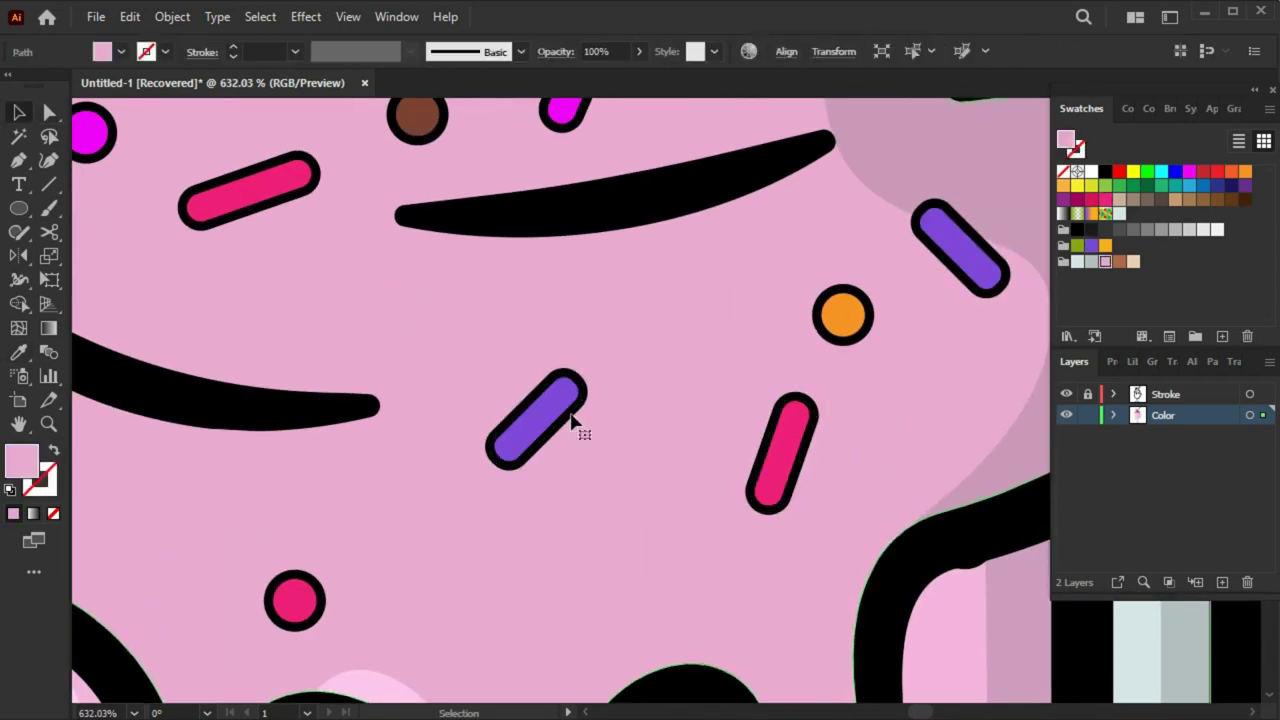
scroll(617, 223, "up", 3)
left_click(729, 251)
left_click(400, 371)
scroll(400, 371, "up", 3)
scroll(383, 309, "up", 3)
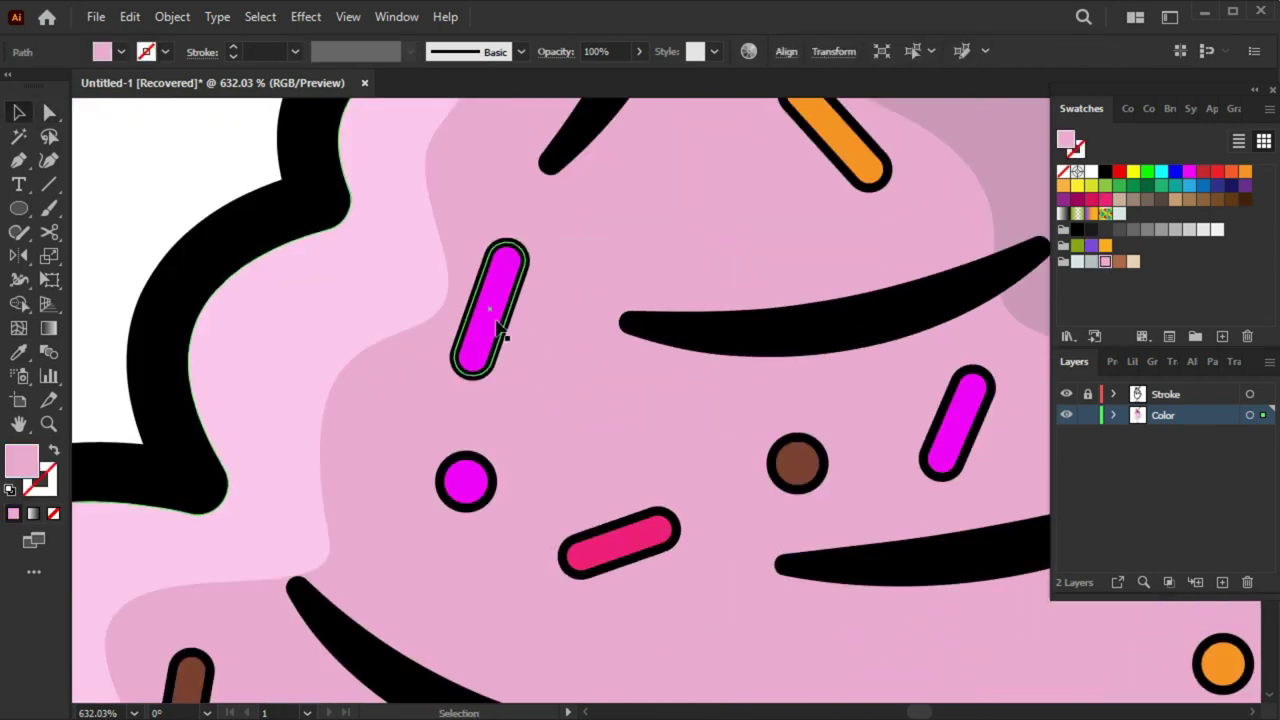
scroll(500, 335, "up", 3)
Check the orange and brown sprinkles, then zoom out to the whole milkshake
left_click(766, 286)
scroll(680, 277, "down", 5)
left_click(240, 515)
key("a")
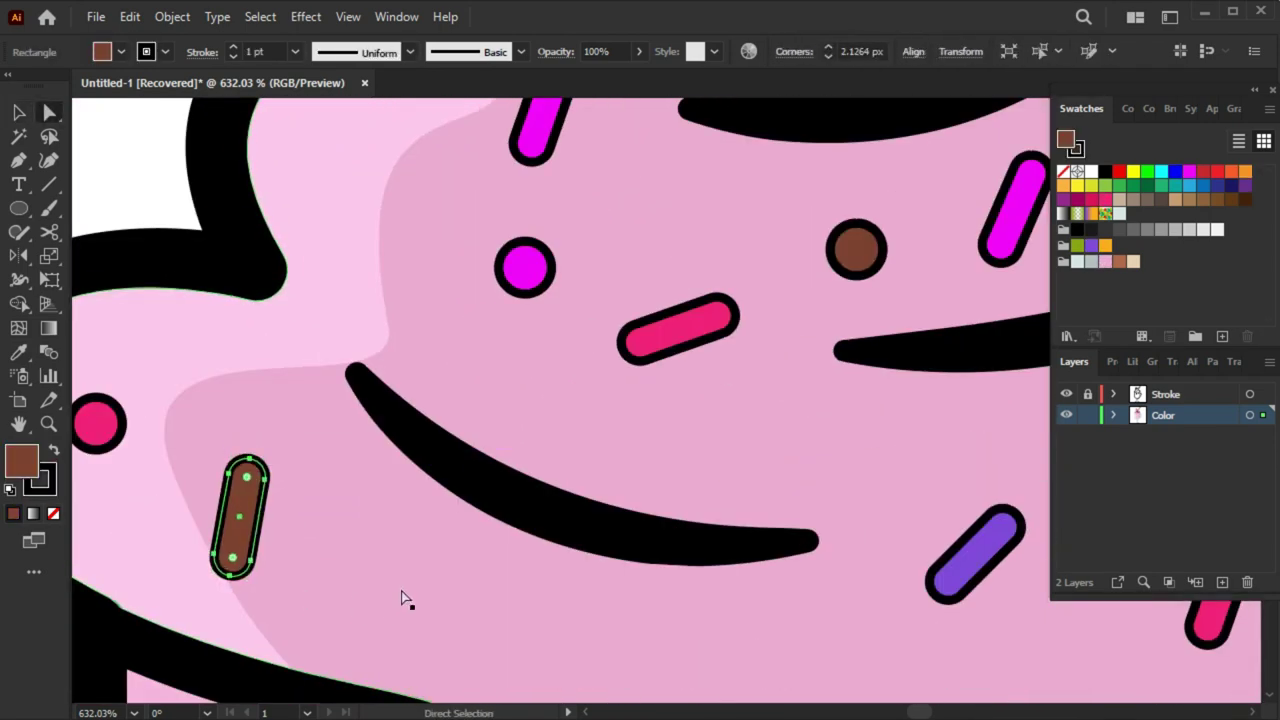
key("v")
key("ctrl+shift+a")
scroll(643, 557, "down", 5)
scroll(503, 571, "down", 2)
scroll(911, 517, "down", 1)
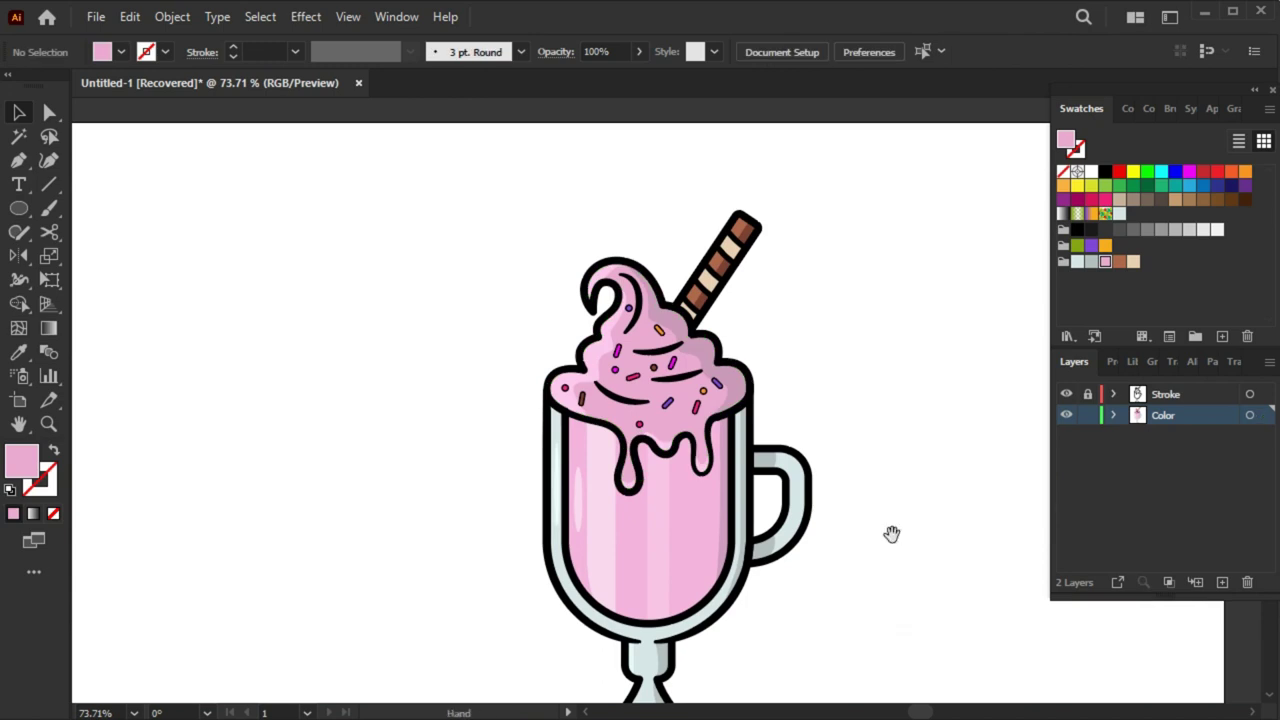
scroll(891, 534, "down", 1)
scroll(876, 526, "down", 1)
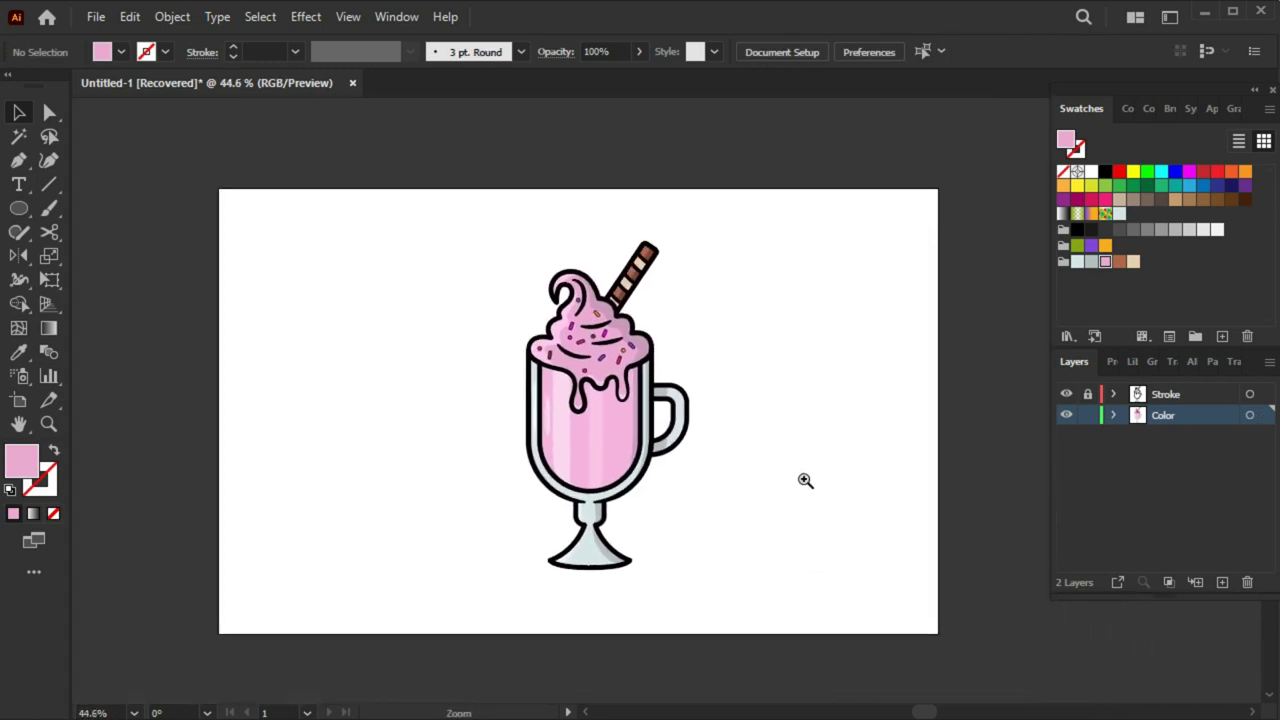
scroll(806, 483, "up", 2)
Create a layer below Color named 'Background' with Medium Blue highlight colour
left_click_drag(806, 486, 826, 494)
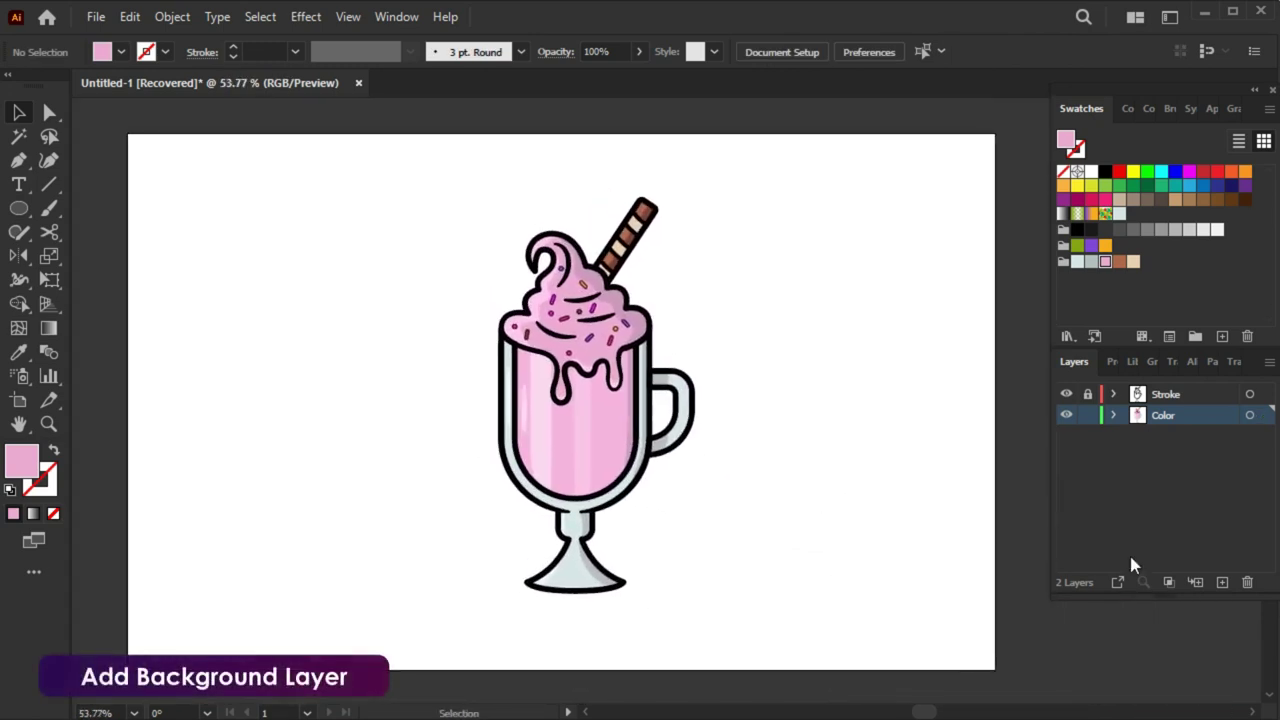
left_click(1222, 582)
left_click_drag(1193, 443, 1215, 436)
double_click(1215, 436)
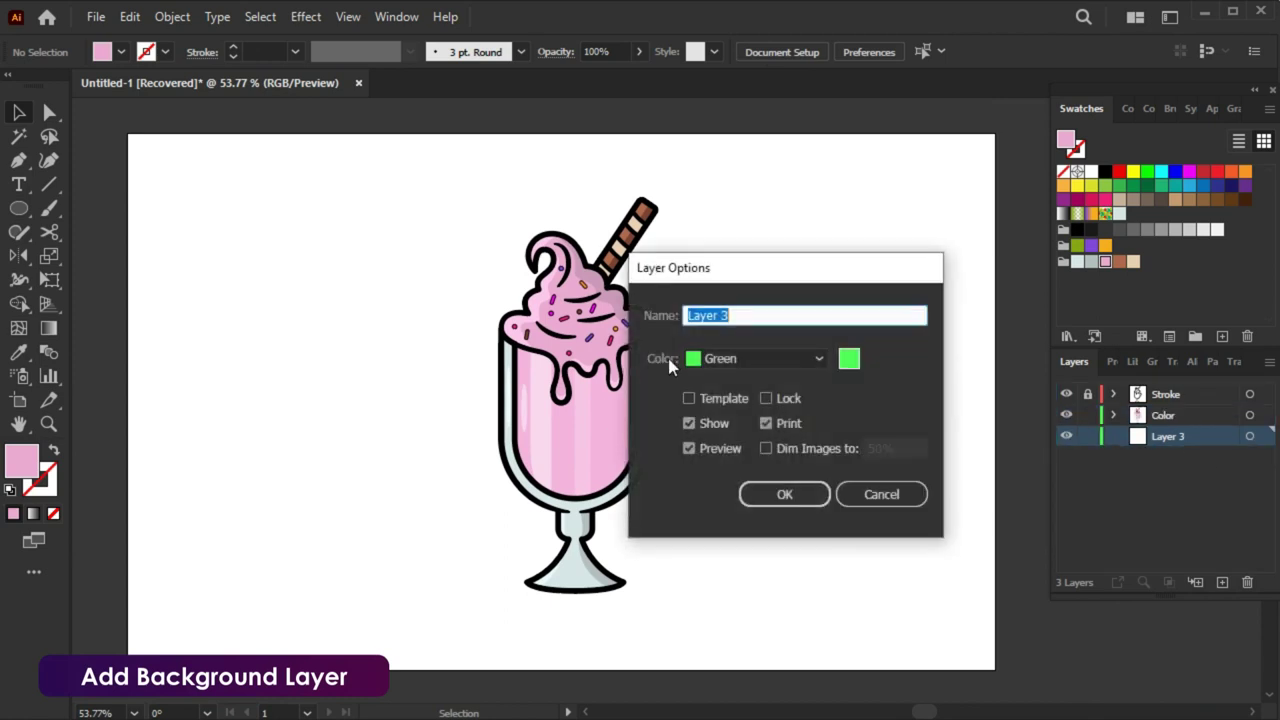
left_click(760, 358)
left_click(757, 403)
type("Background")
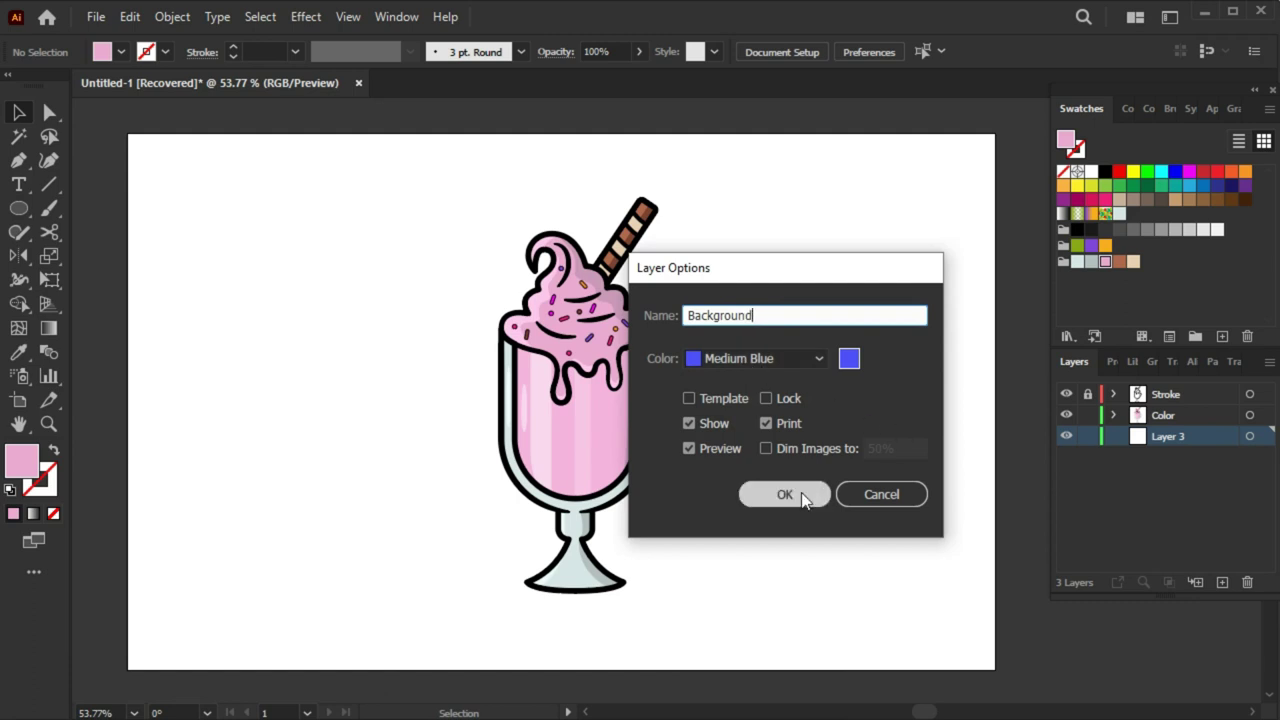
left_click(785, 494)
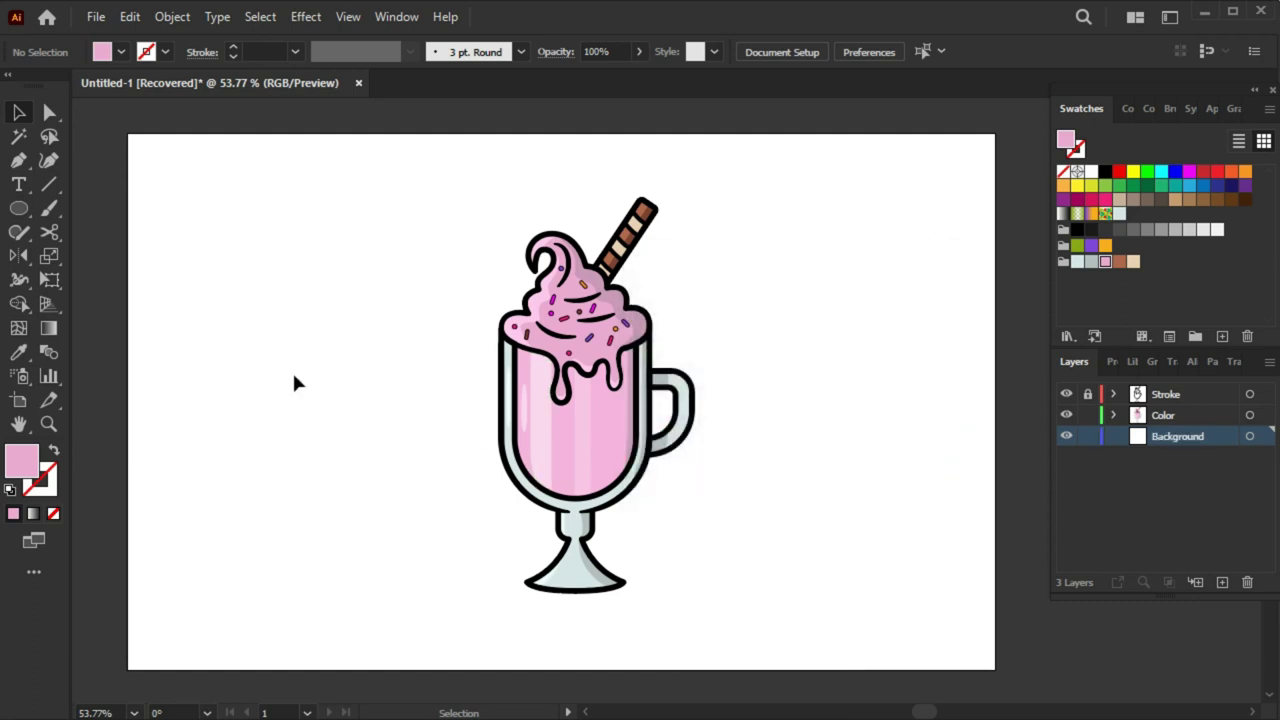
Draw a rectangle covering the artboard and fill it with the lightest gray swatch
left_click_drag(20, 210, 63, 212)
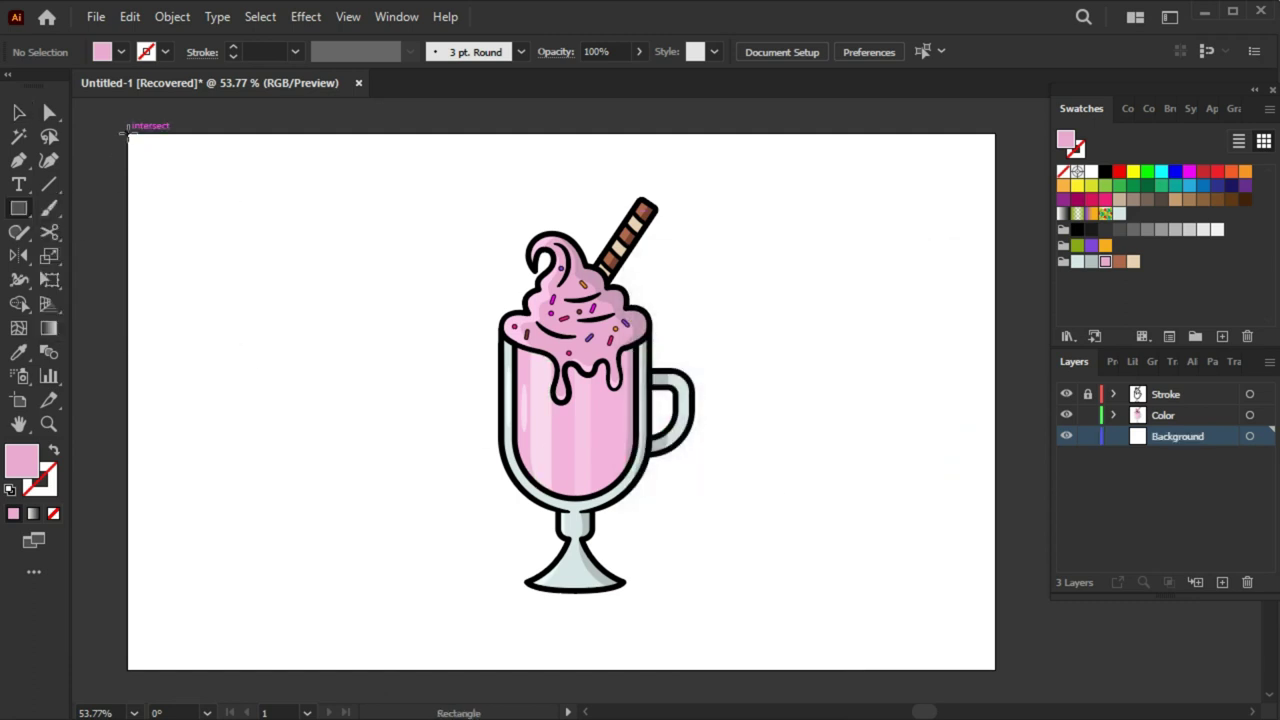
mouse_move(128, 134)
left_mouse_down()
mouse_move(326, 287)
mouse_move(995, 669)
left_mouse_up()
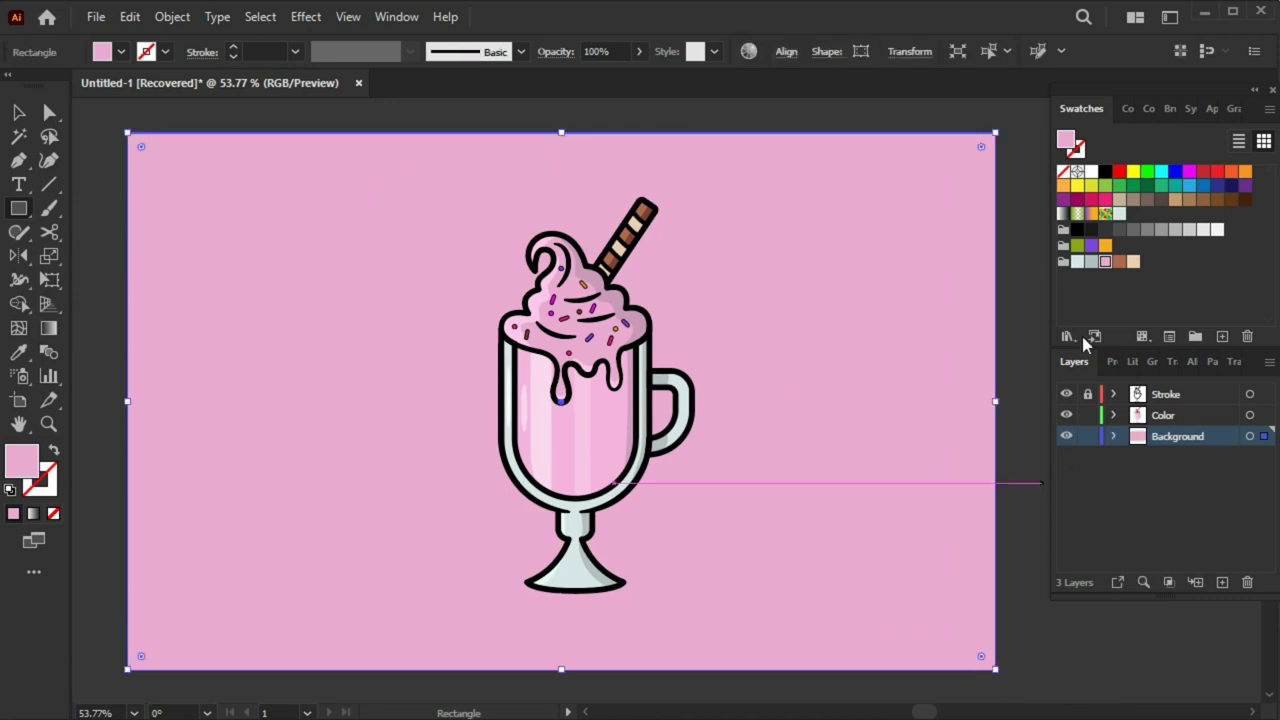
left_click(1202, 230)
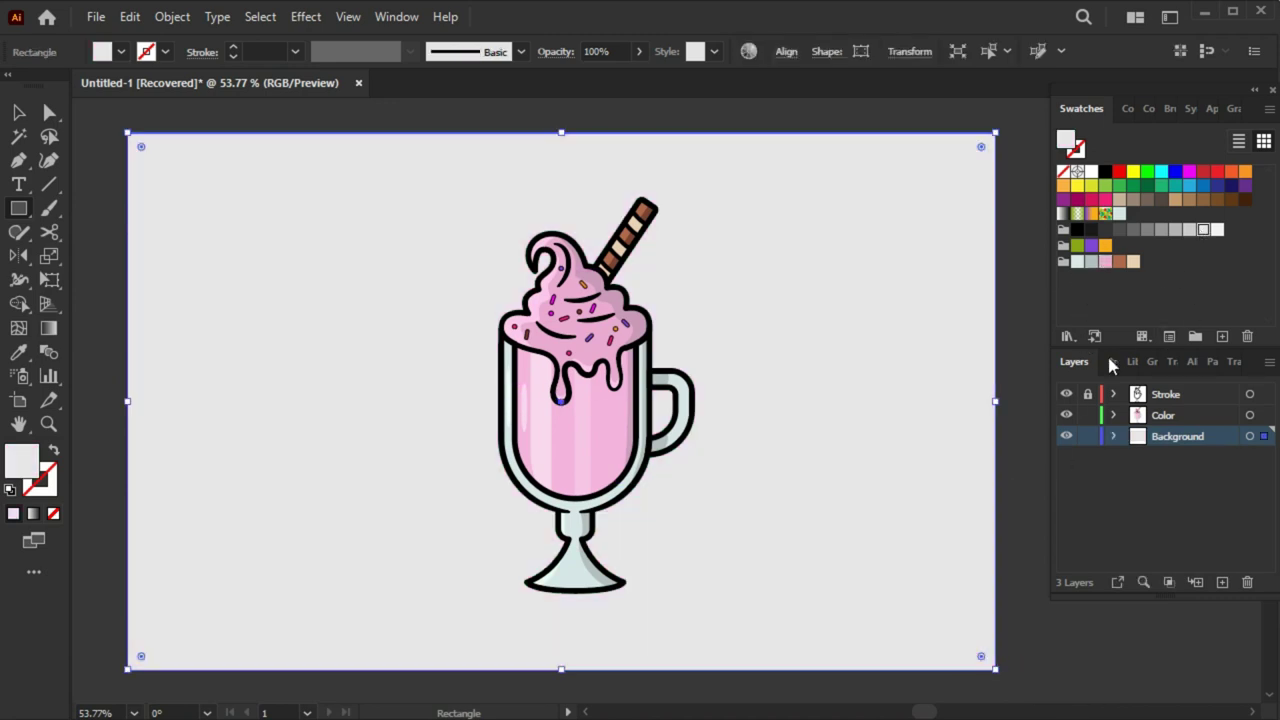
left_click(1050, 637)
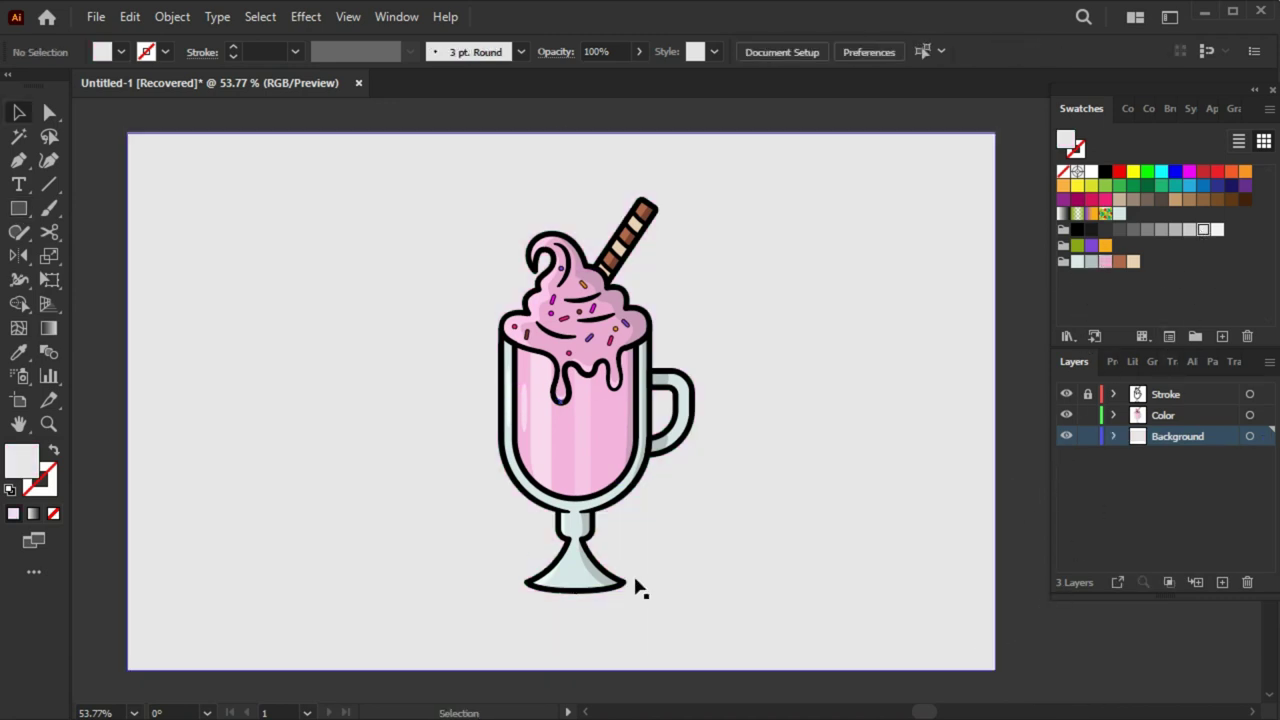
left_click(885, 400)
left_click(1217, 230)
left_click(1022, 532)
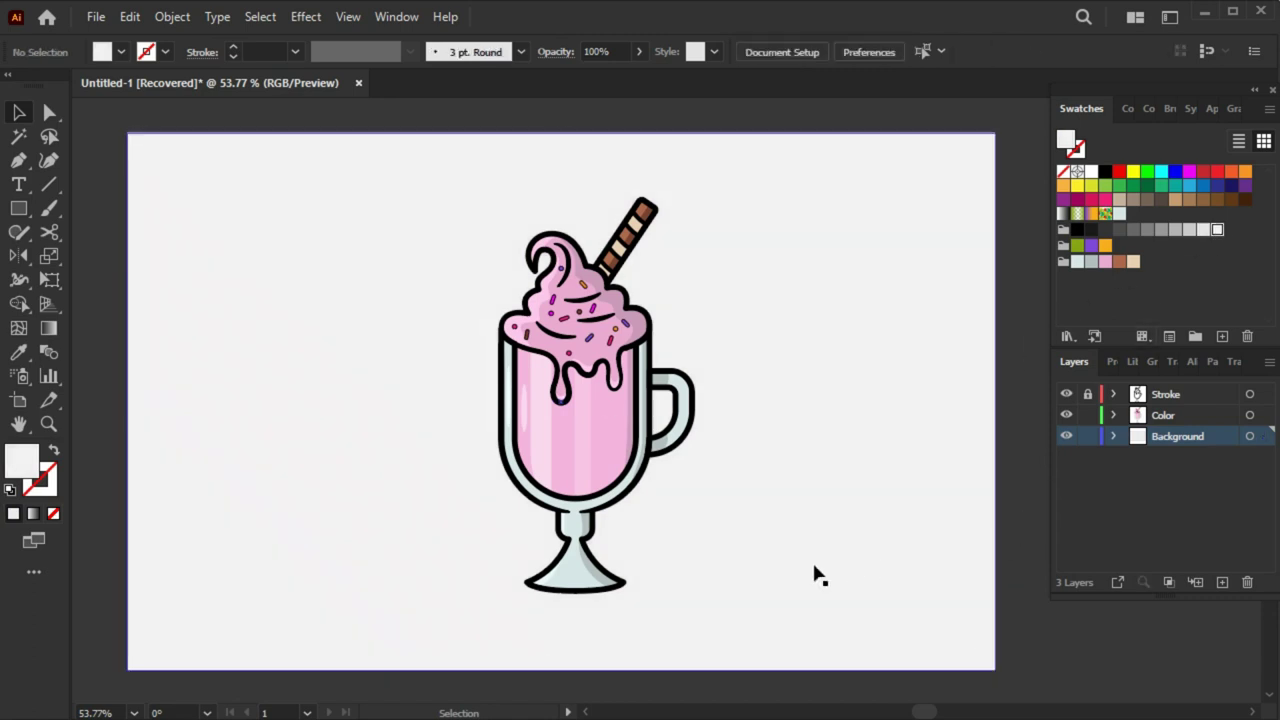
Draw a flat ellipse under the glass's foot and fill it gray c1c1c1
left_click_drag(25, 210, 90, 257)
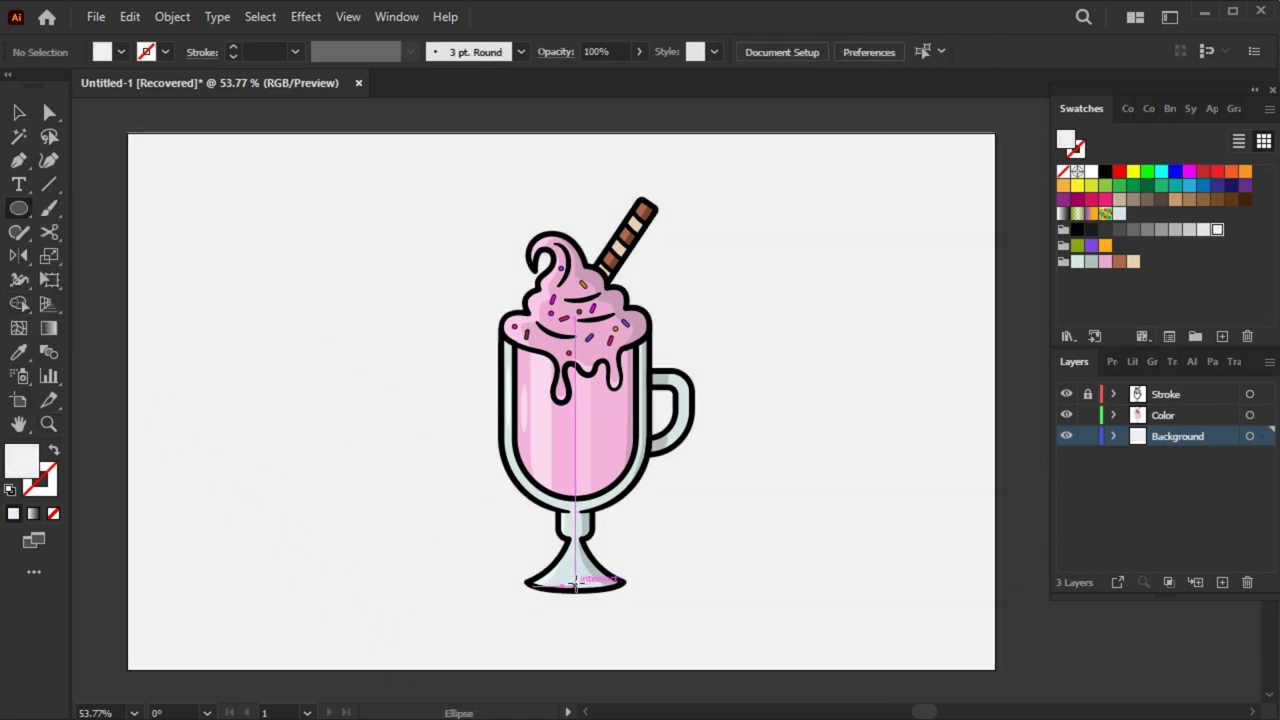
mouse_move(575, 587)
left_mouse_down()
mouse_move(665, 595)
mouse_move(645, 600)
left_mouse_up()
key("v")
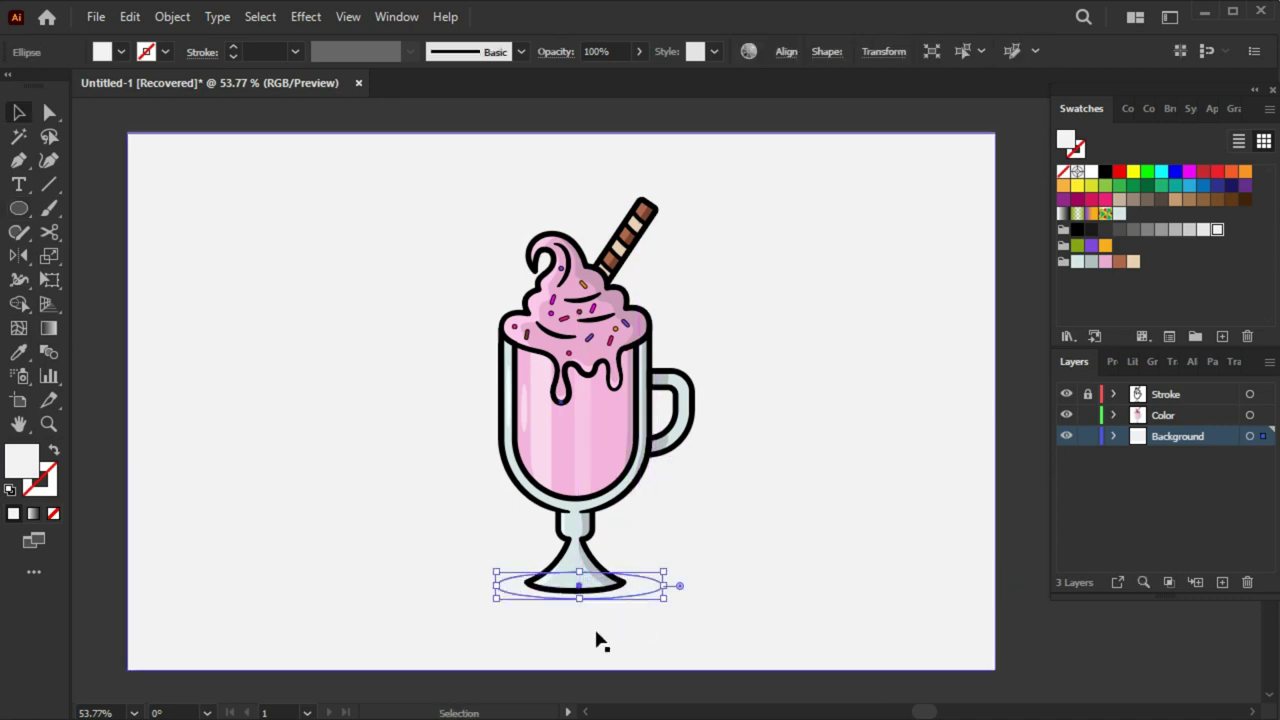
double_click(24, 460)
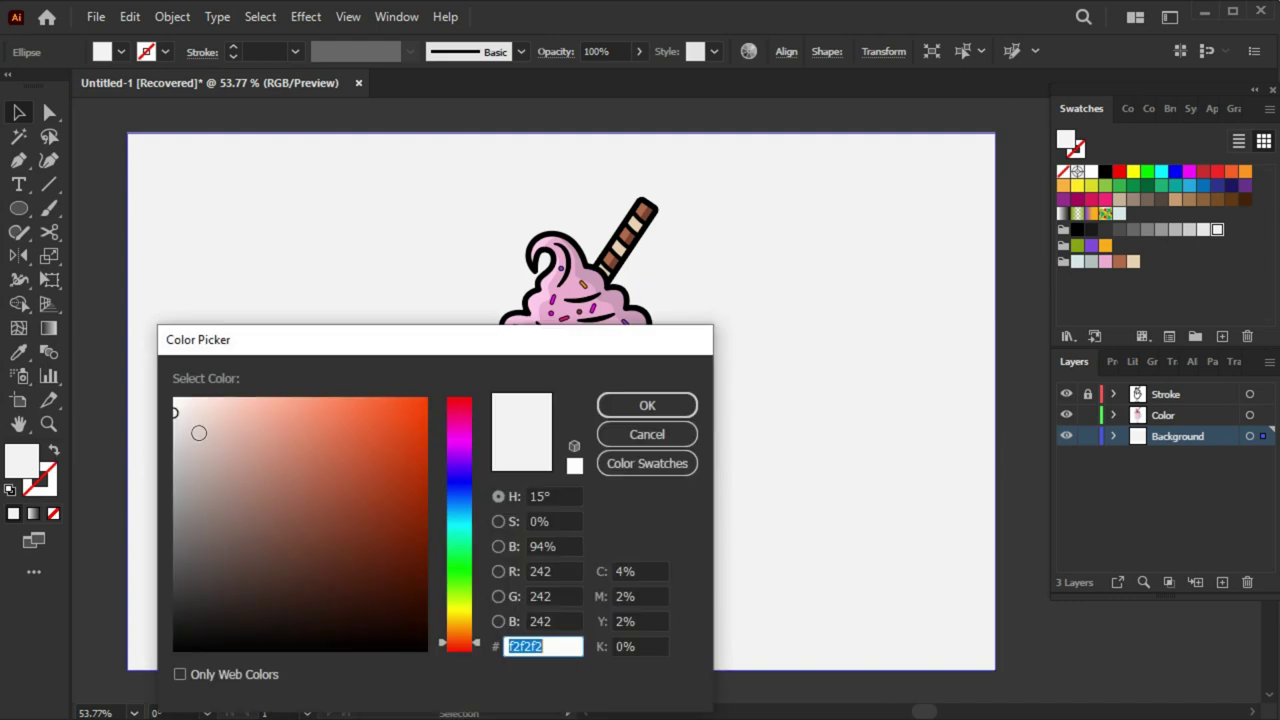
left_click_drag(171, 420, 174, 459)
left_click(647, 405)
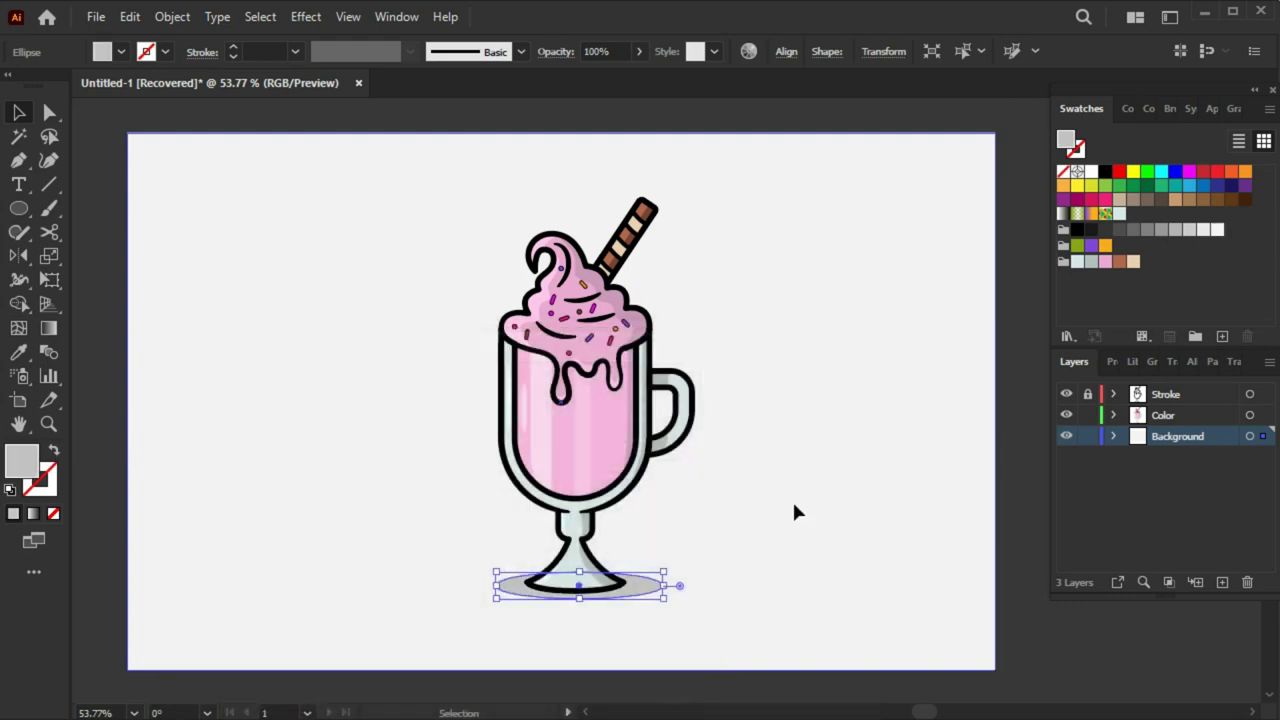
Widen the shadow ellipse and make it slightly taller
left_click(810, 500)
left_click(1022, 516)
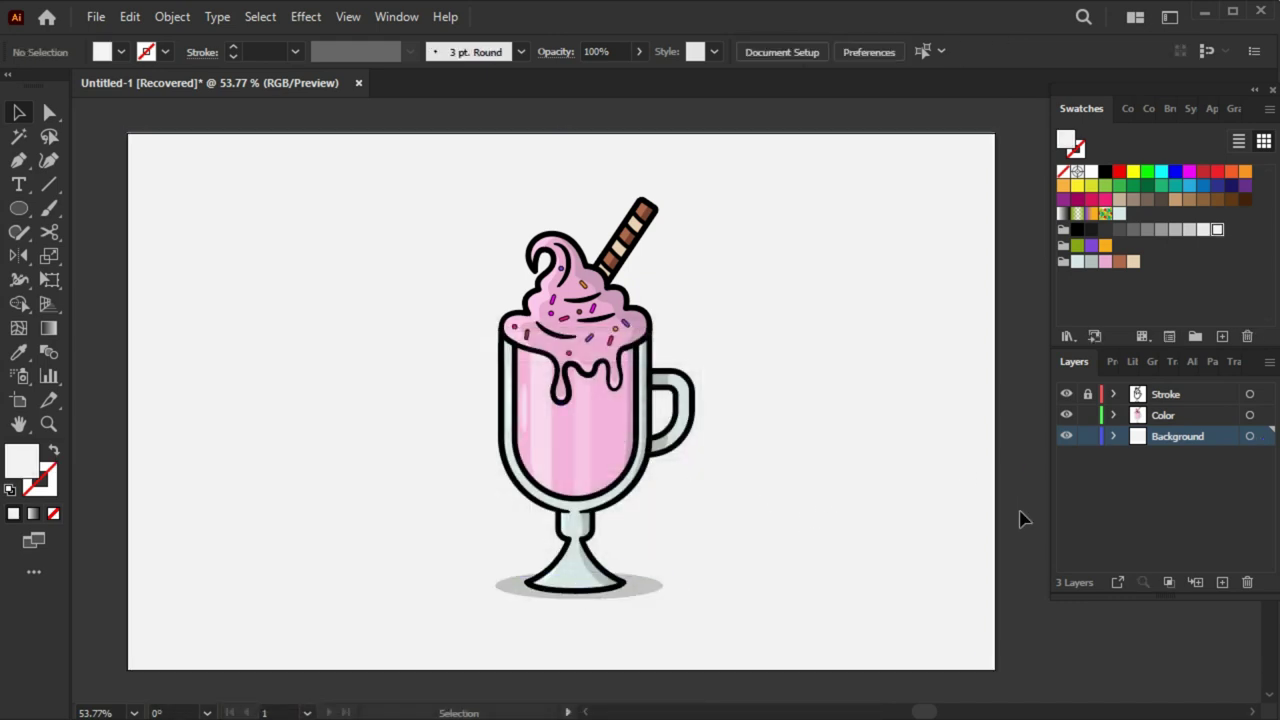
left_click(650, 590)
left_click_drag(662, 601, 681, 602)
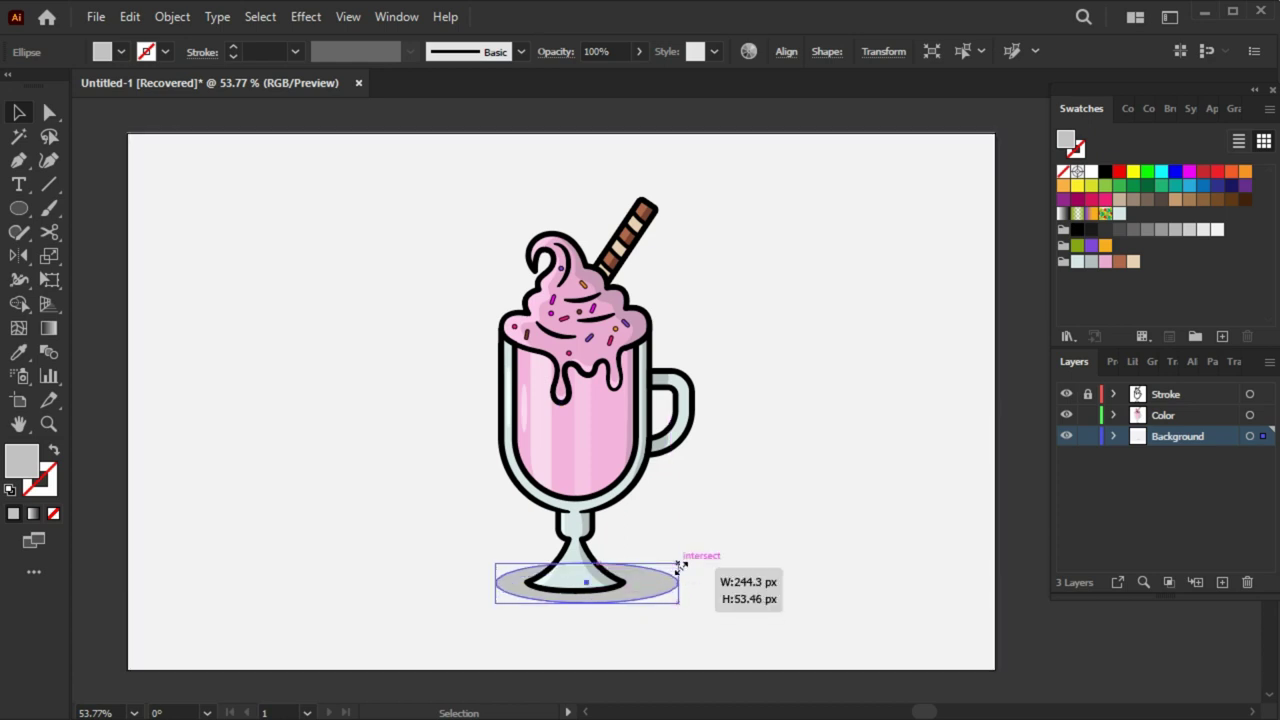
left_click_drag(676, 572, 680, 567)
left_click(1016, 632)
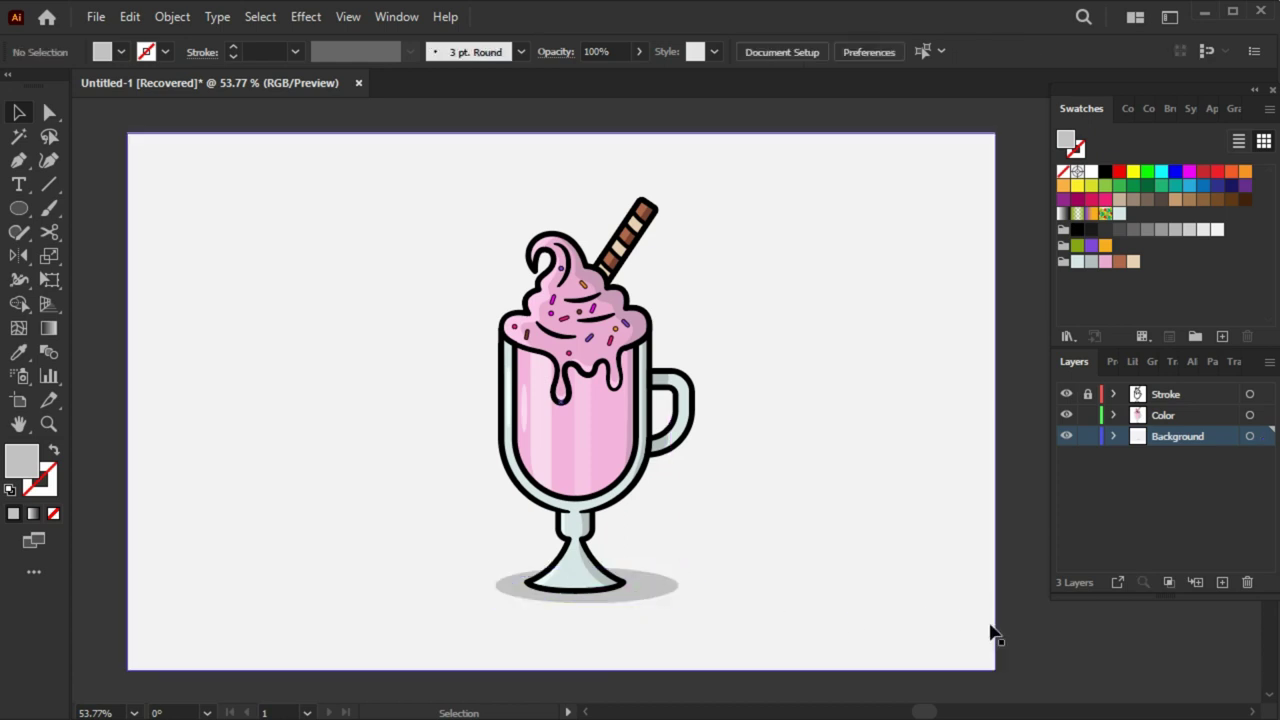